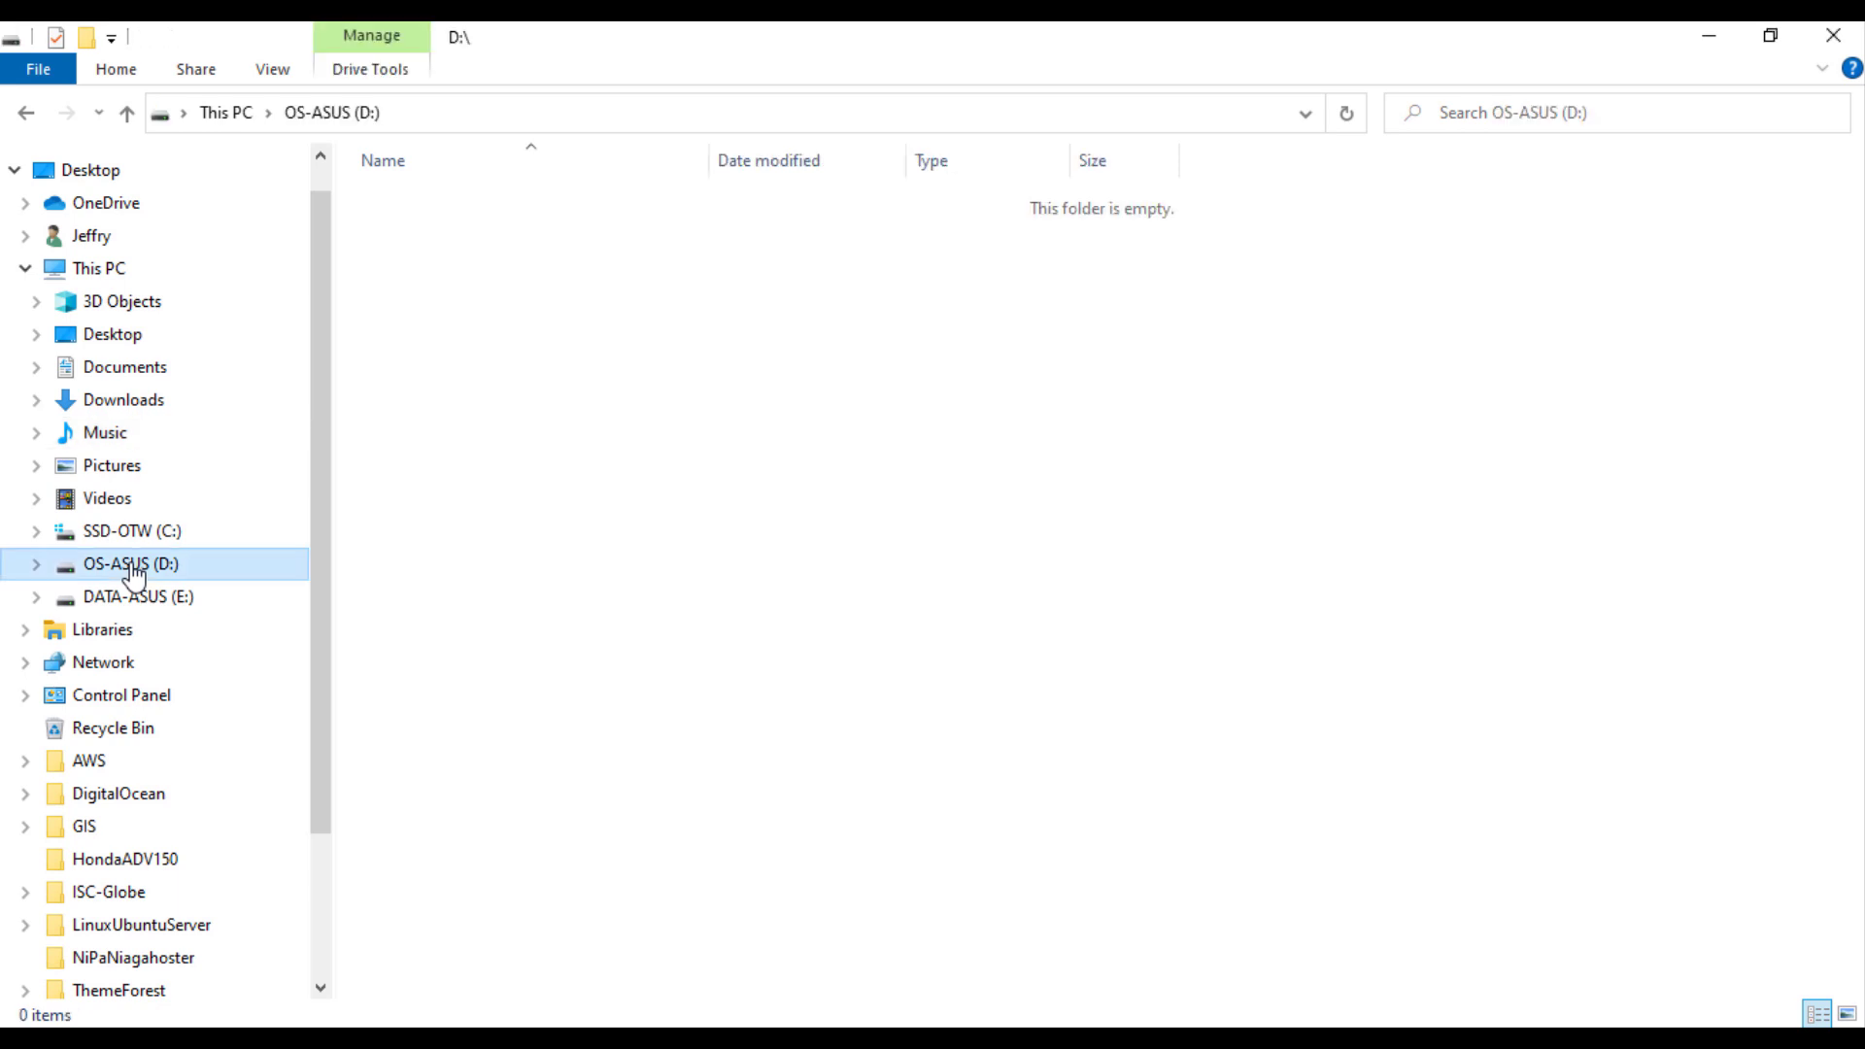
Step: Create a folder named Korkot in the root of the OS-ASUS (D:) drive
right_click(458, 420)
mouse_move(645, 743)
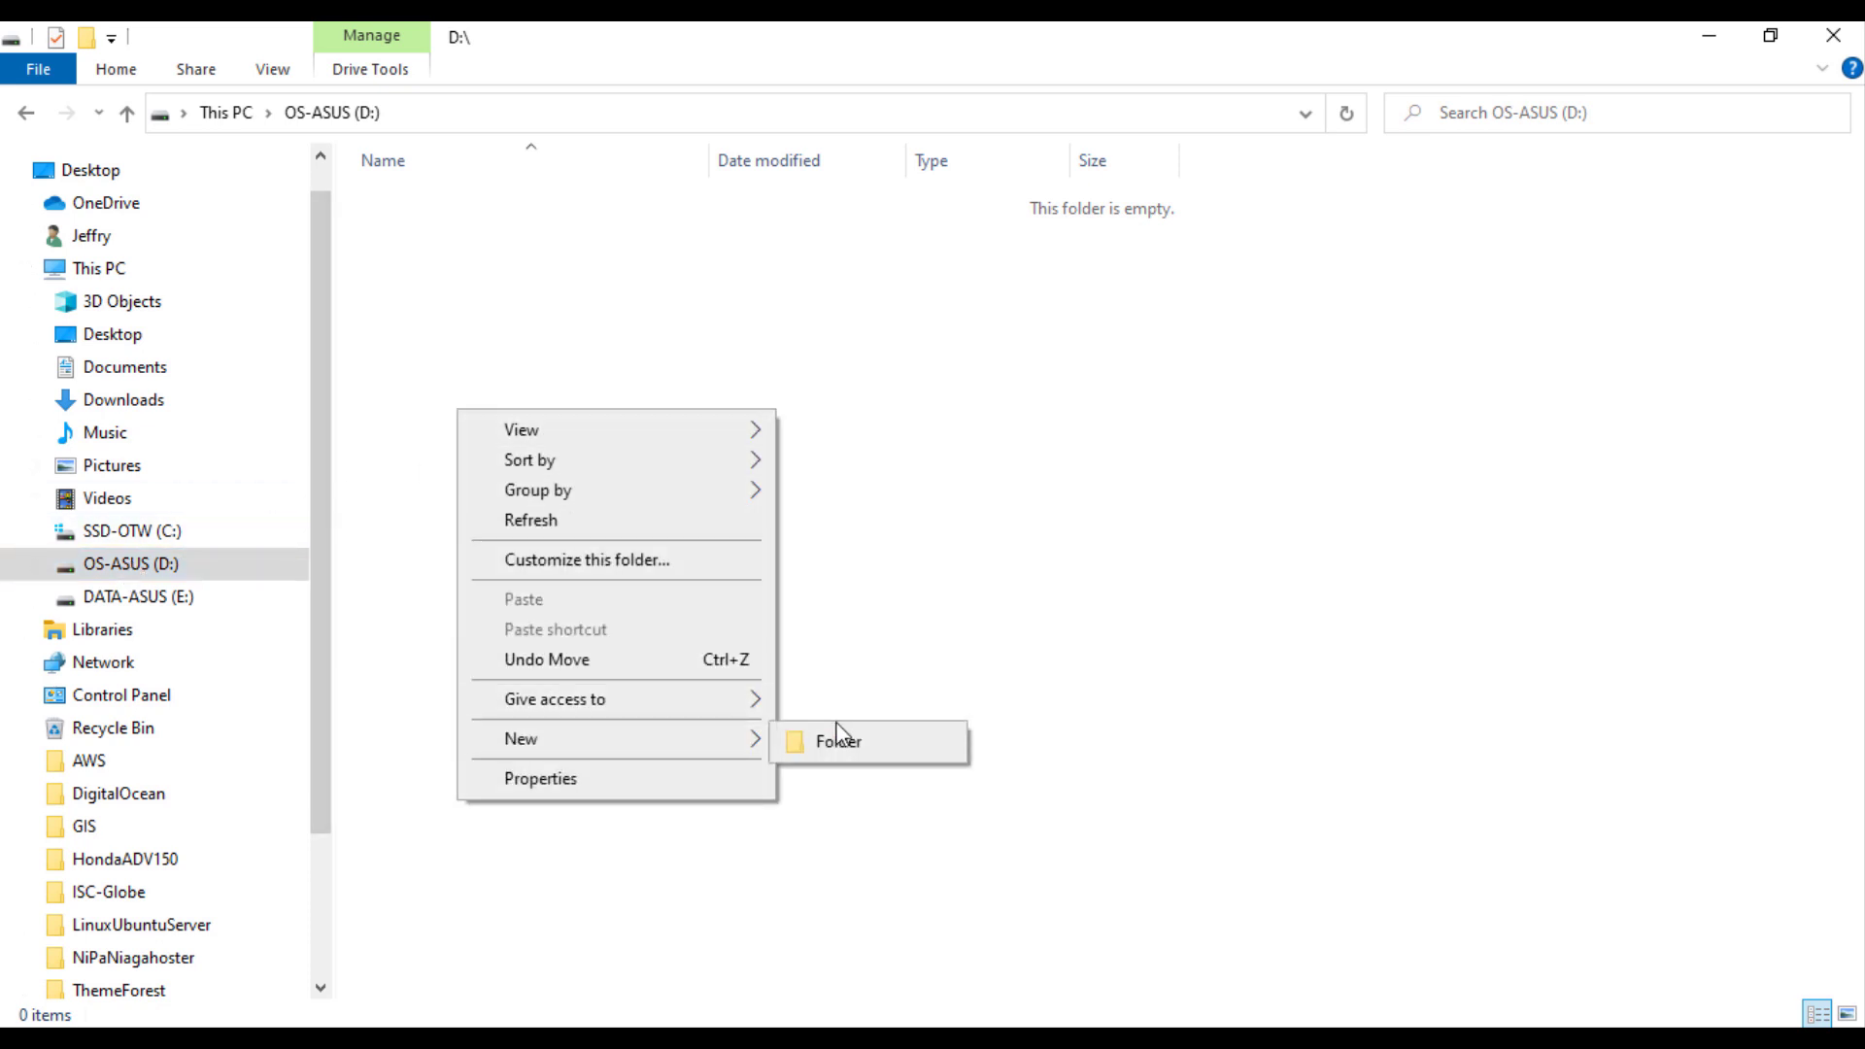
click(843, 743)
text(Korkot)
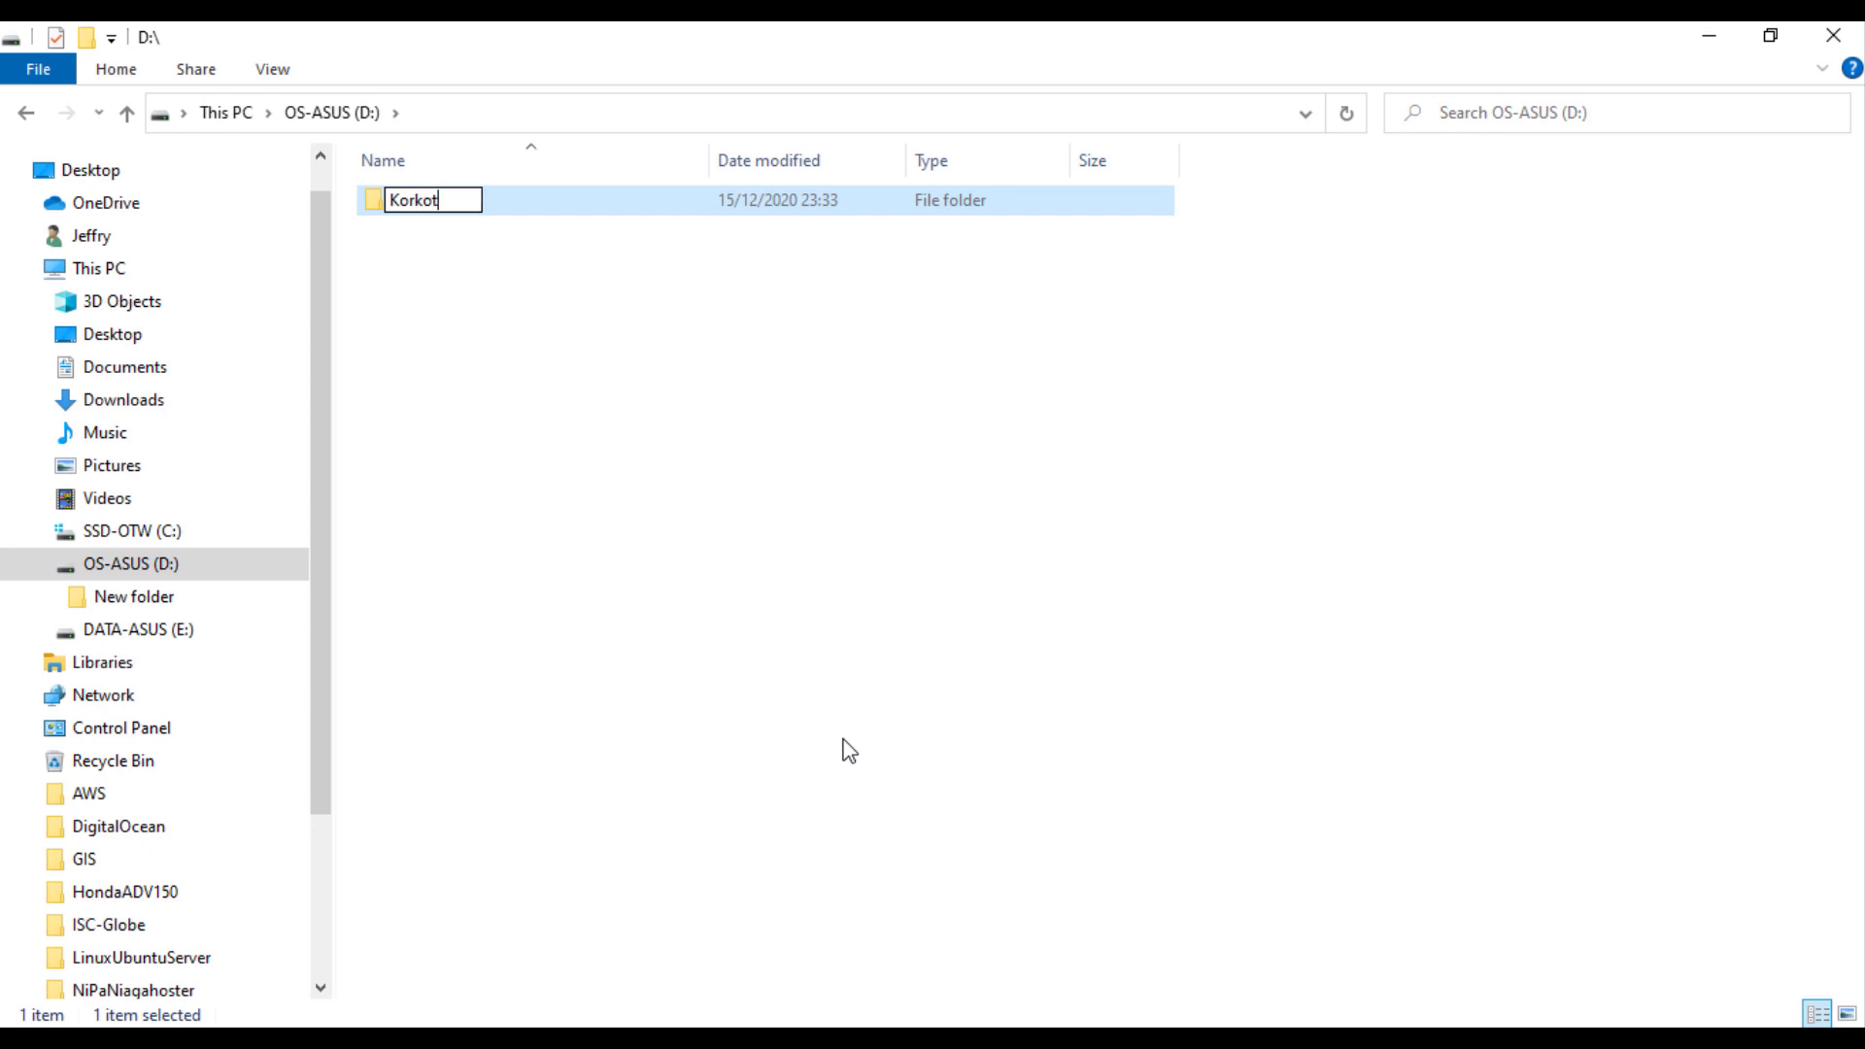
key(Return)
Step: Open the Korkot folder and create a subfolder named SDGs in it
key(Return)
right_click(662, 474)
mouse_move(811, 804)
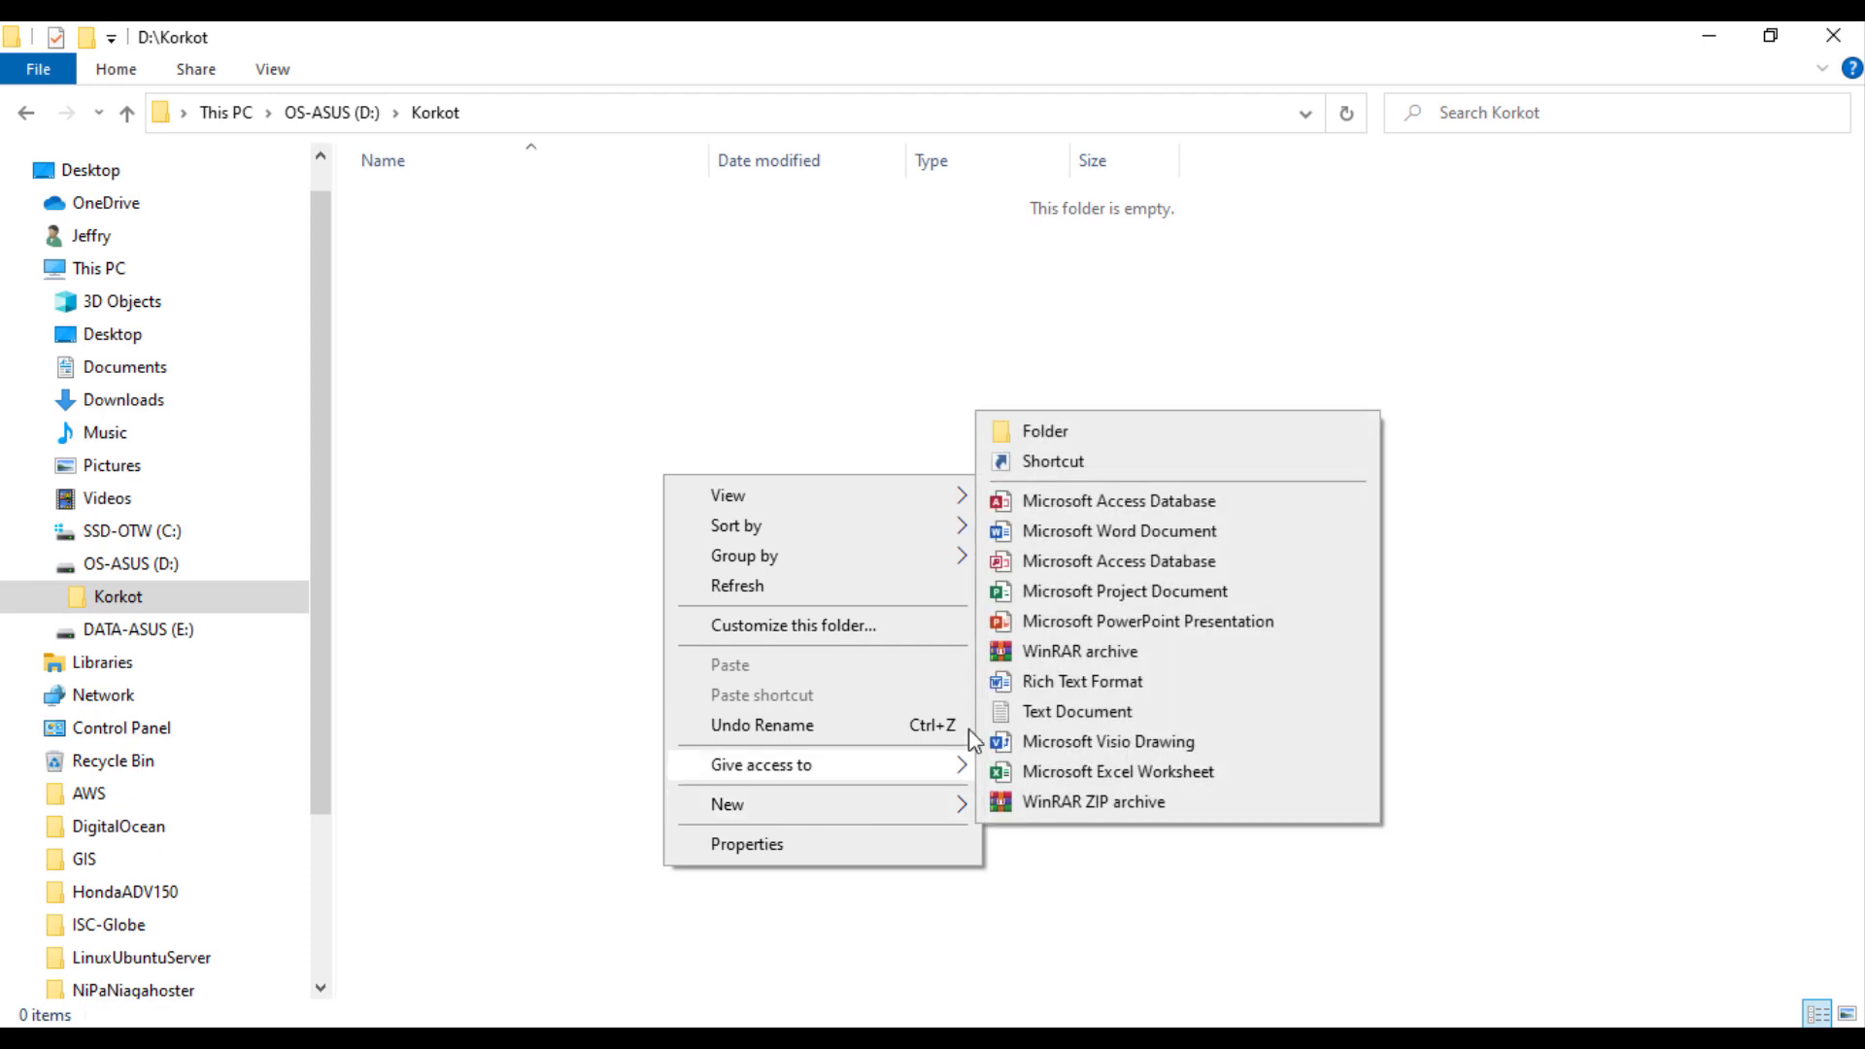
click(1095, 440)
text(SDGs)
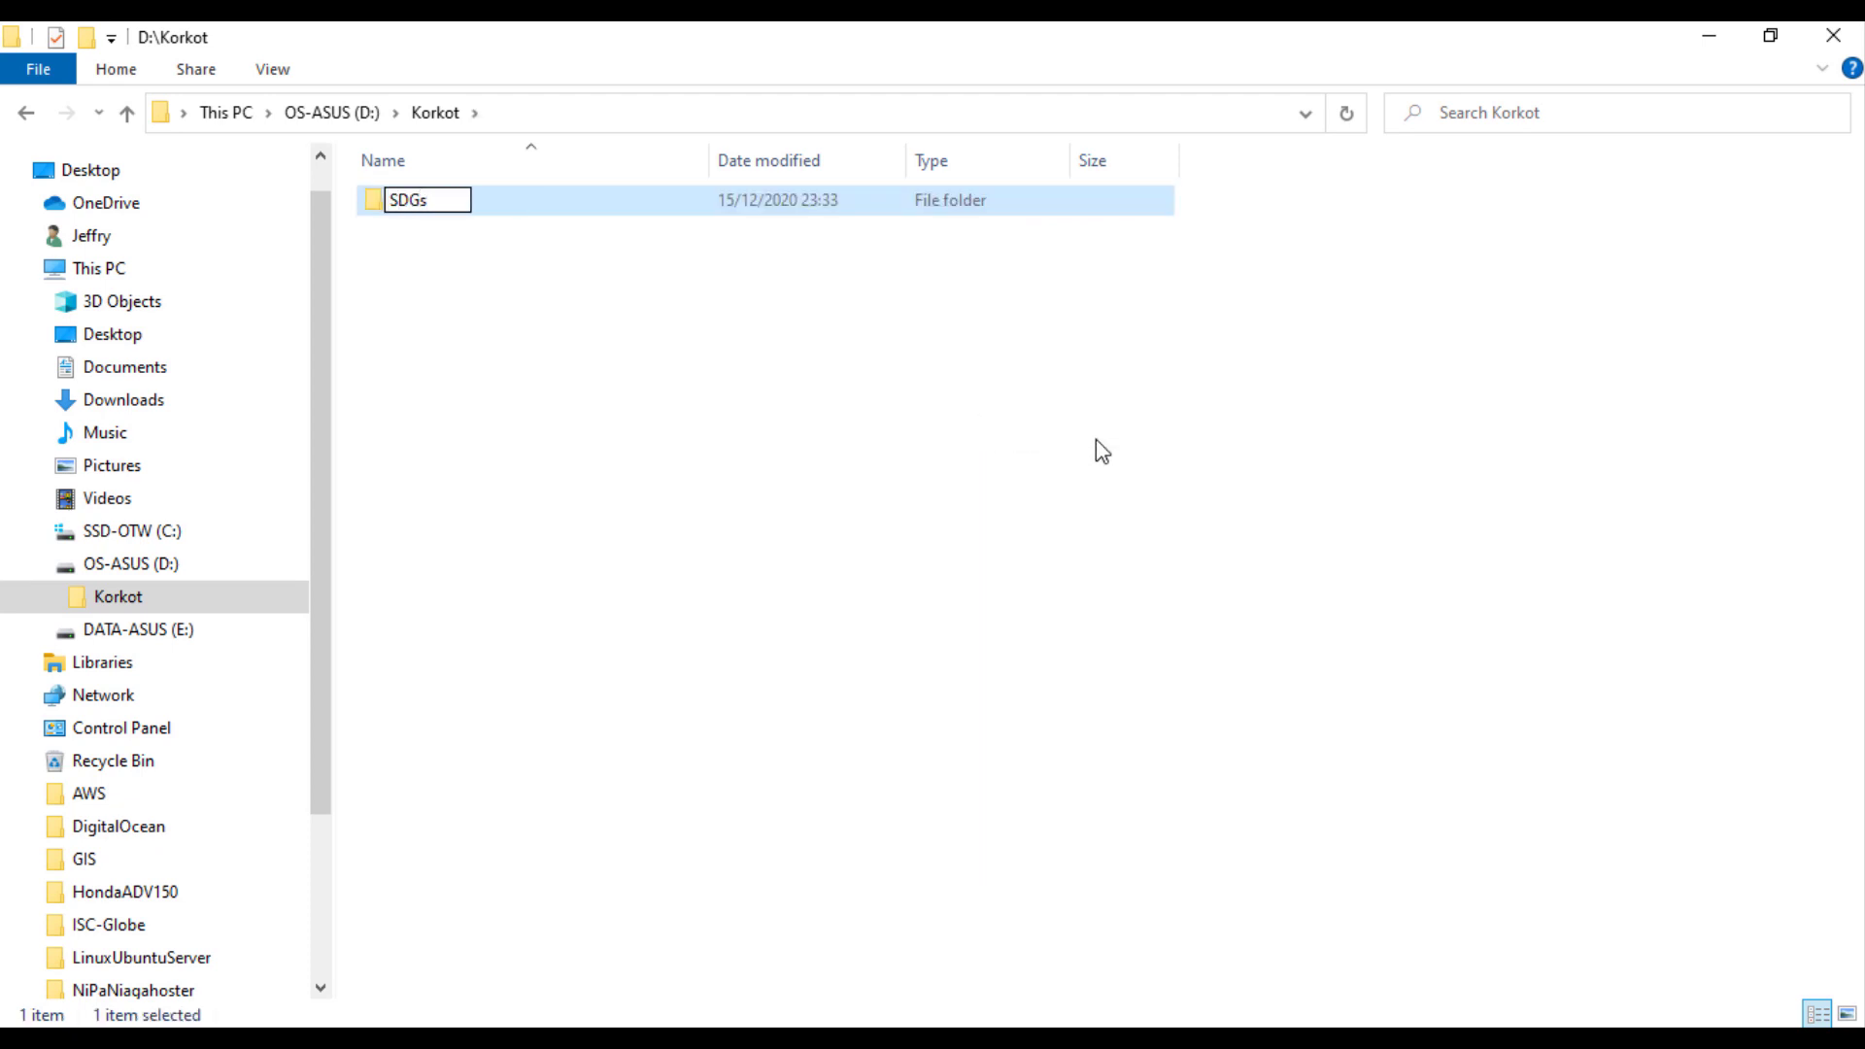
key(Return)
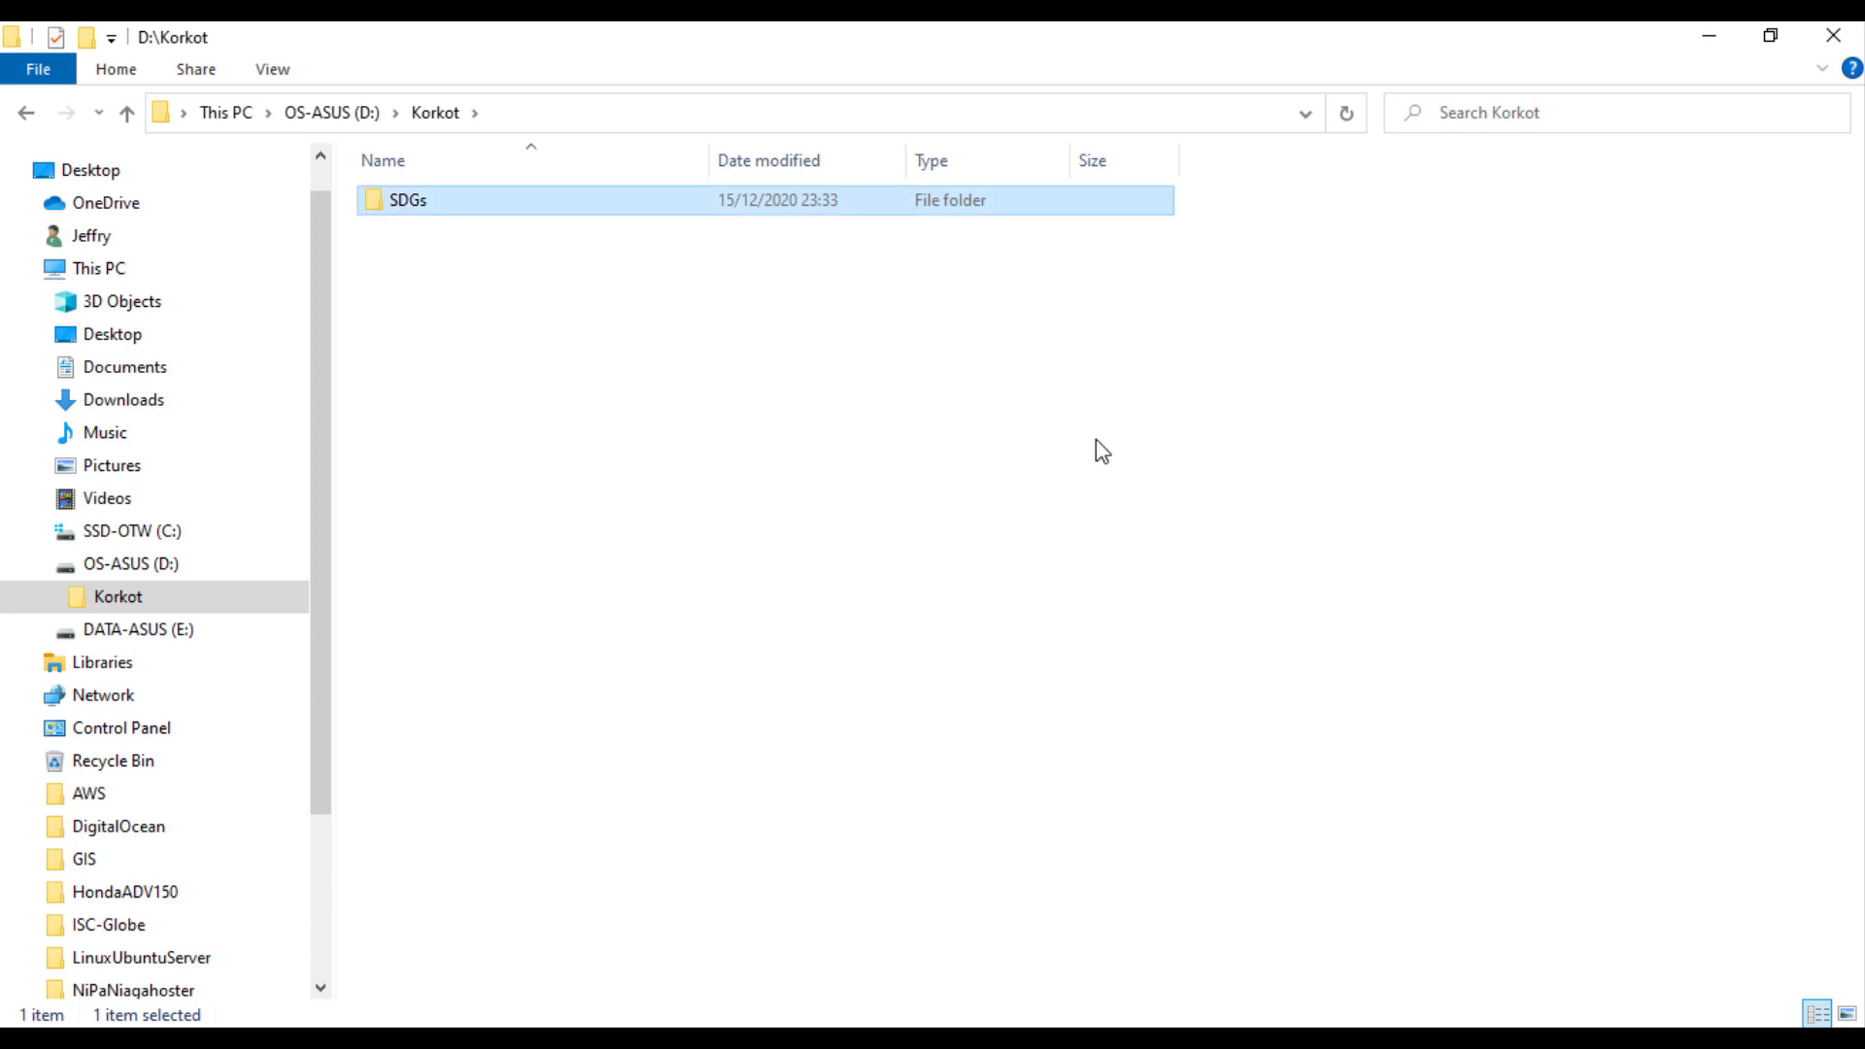
Step: Open the SDGs folder and create a subfolder named Data in it
key(Return)
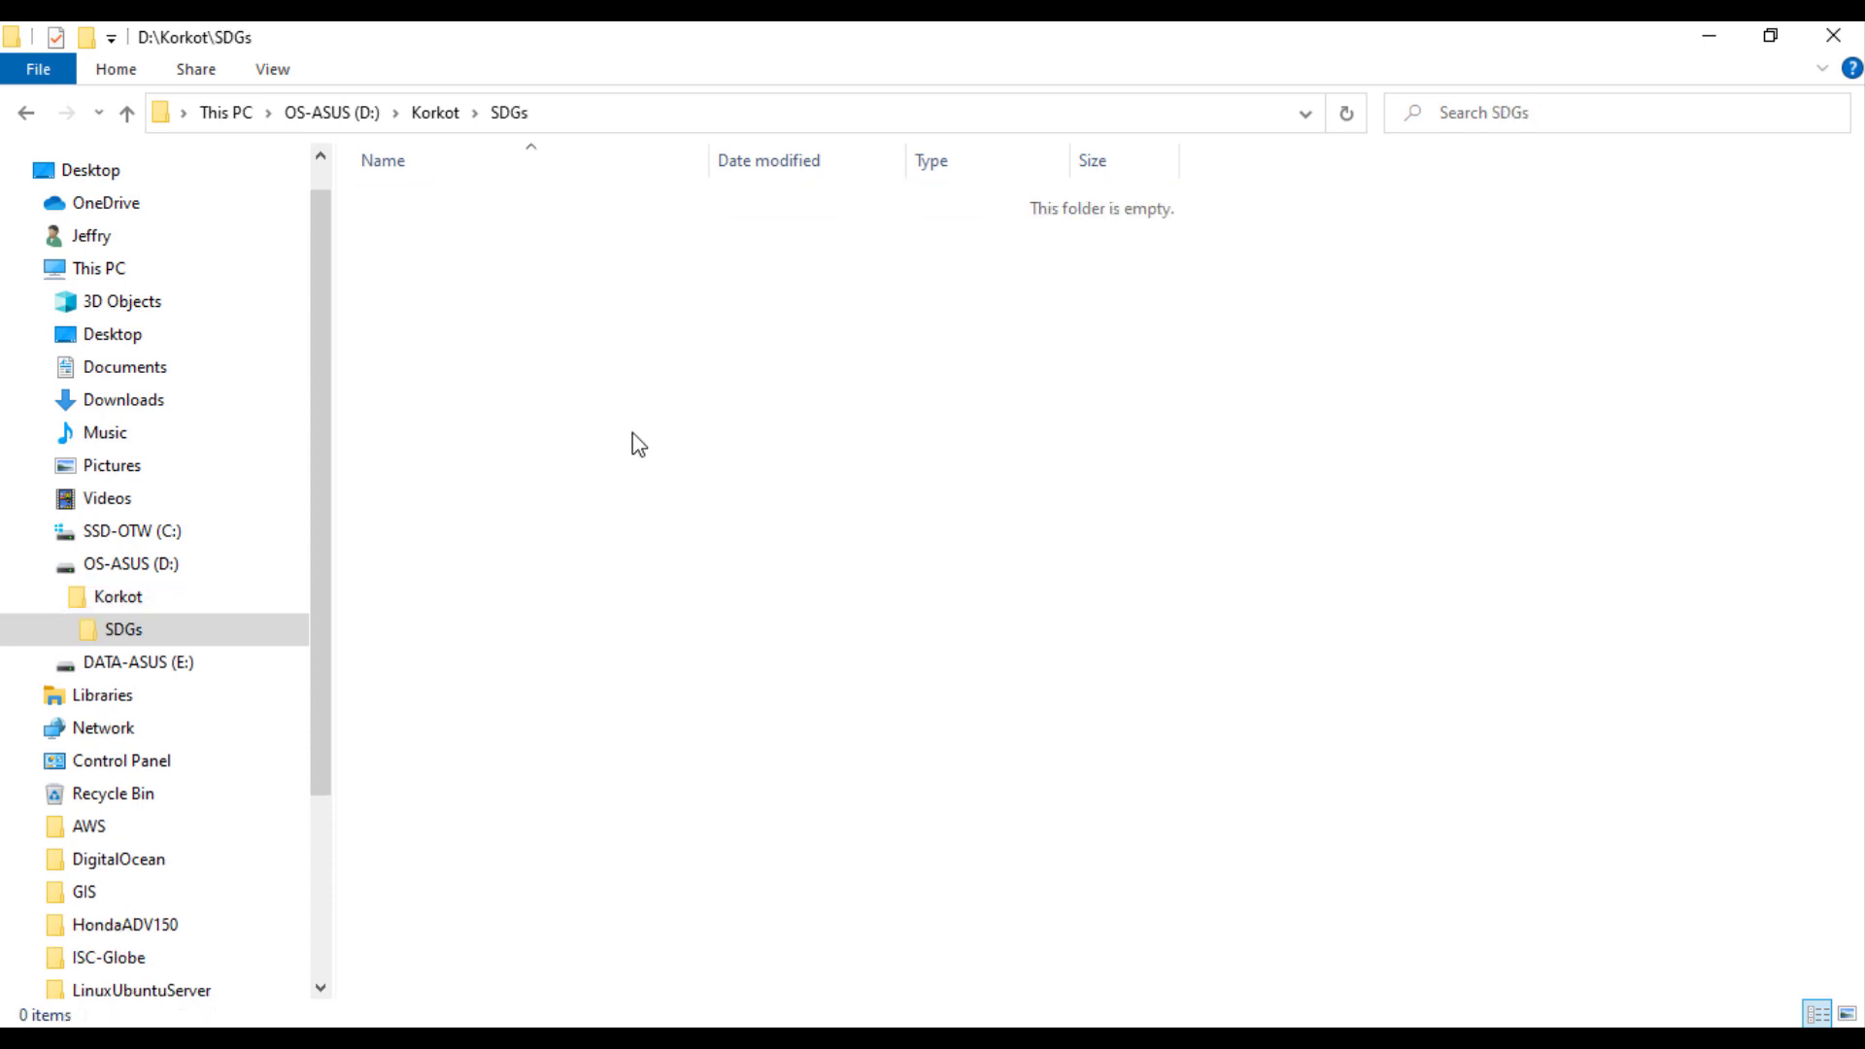
right_click(633, 434)
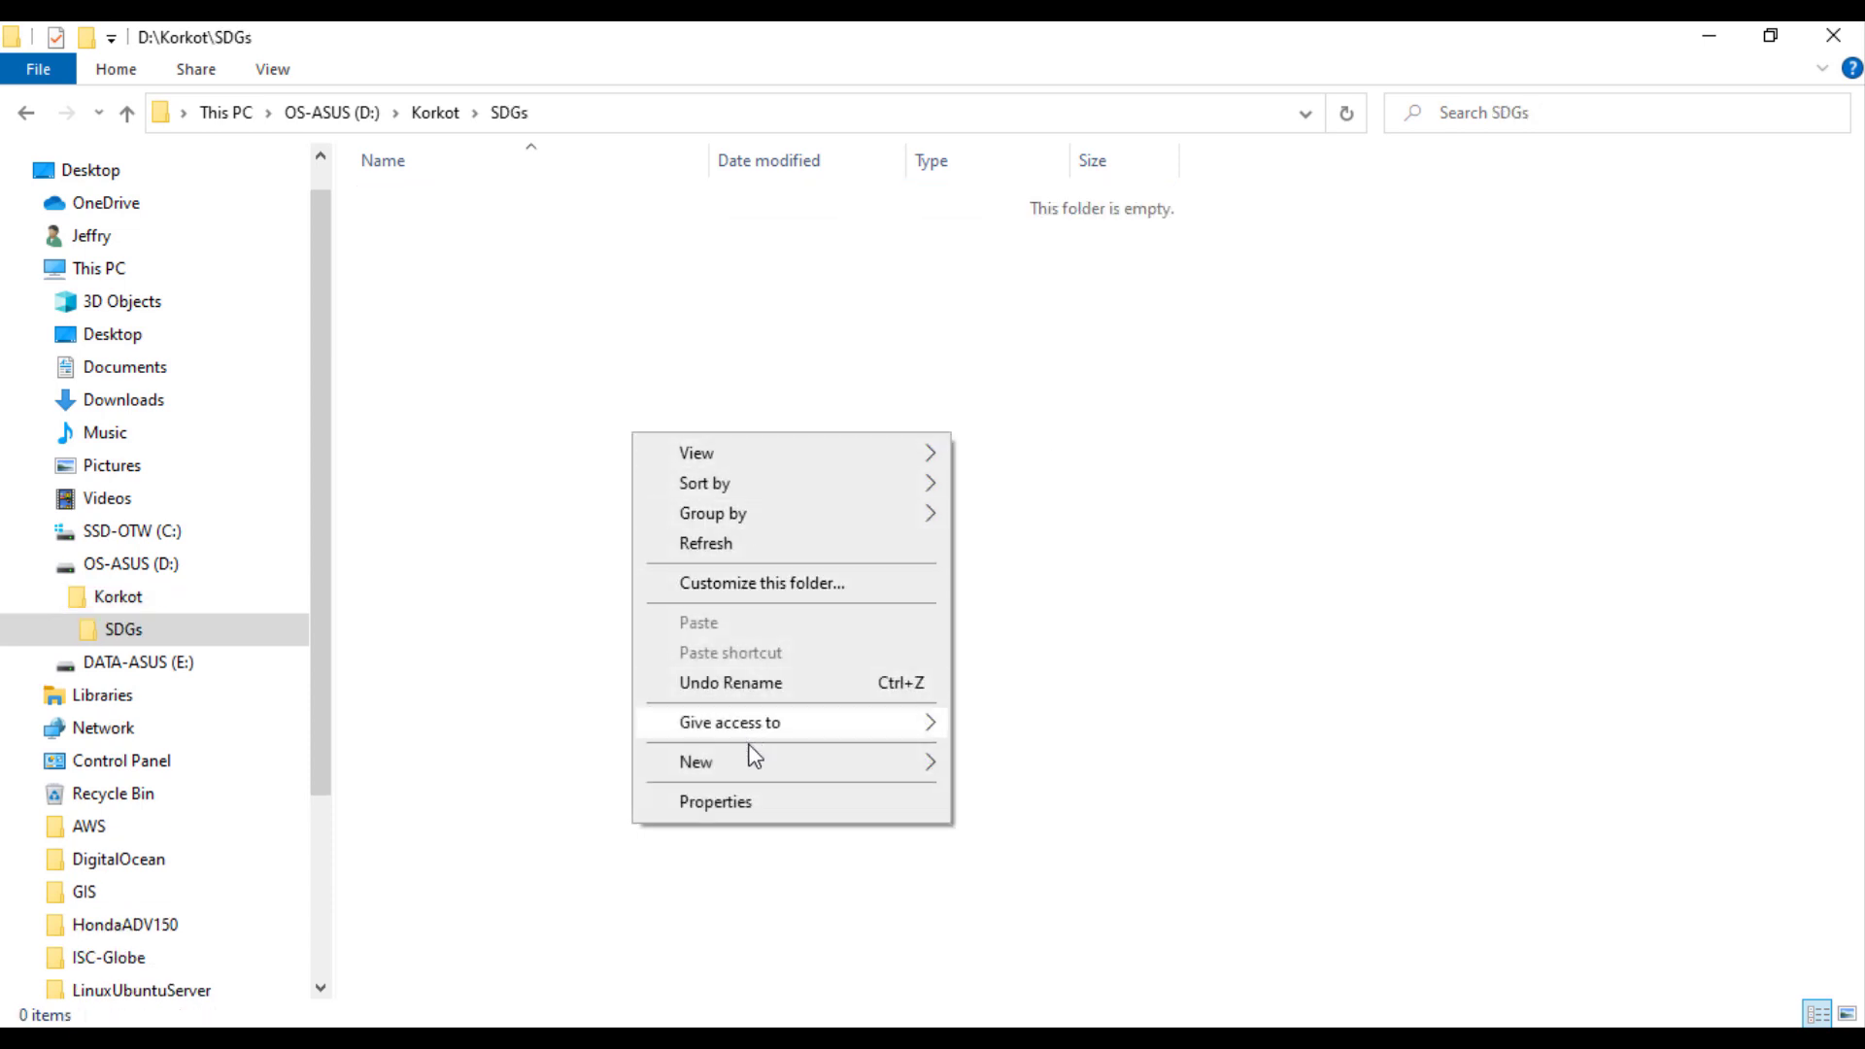
mouse_move(748, 761)
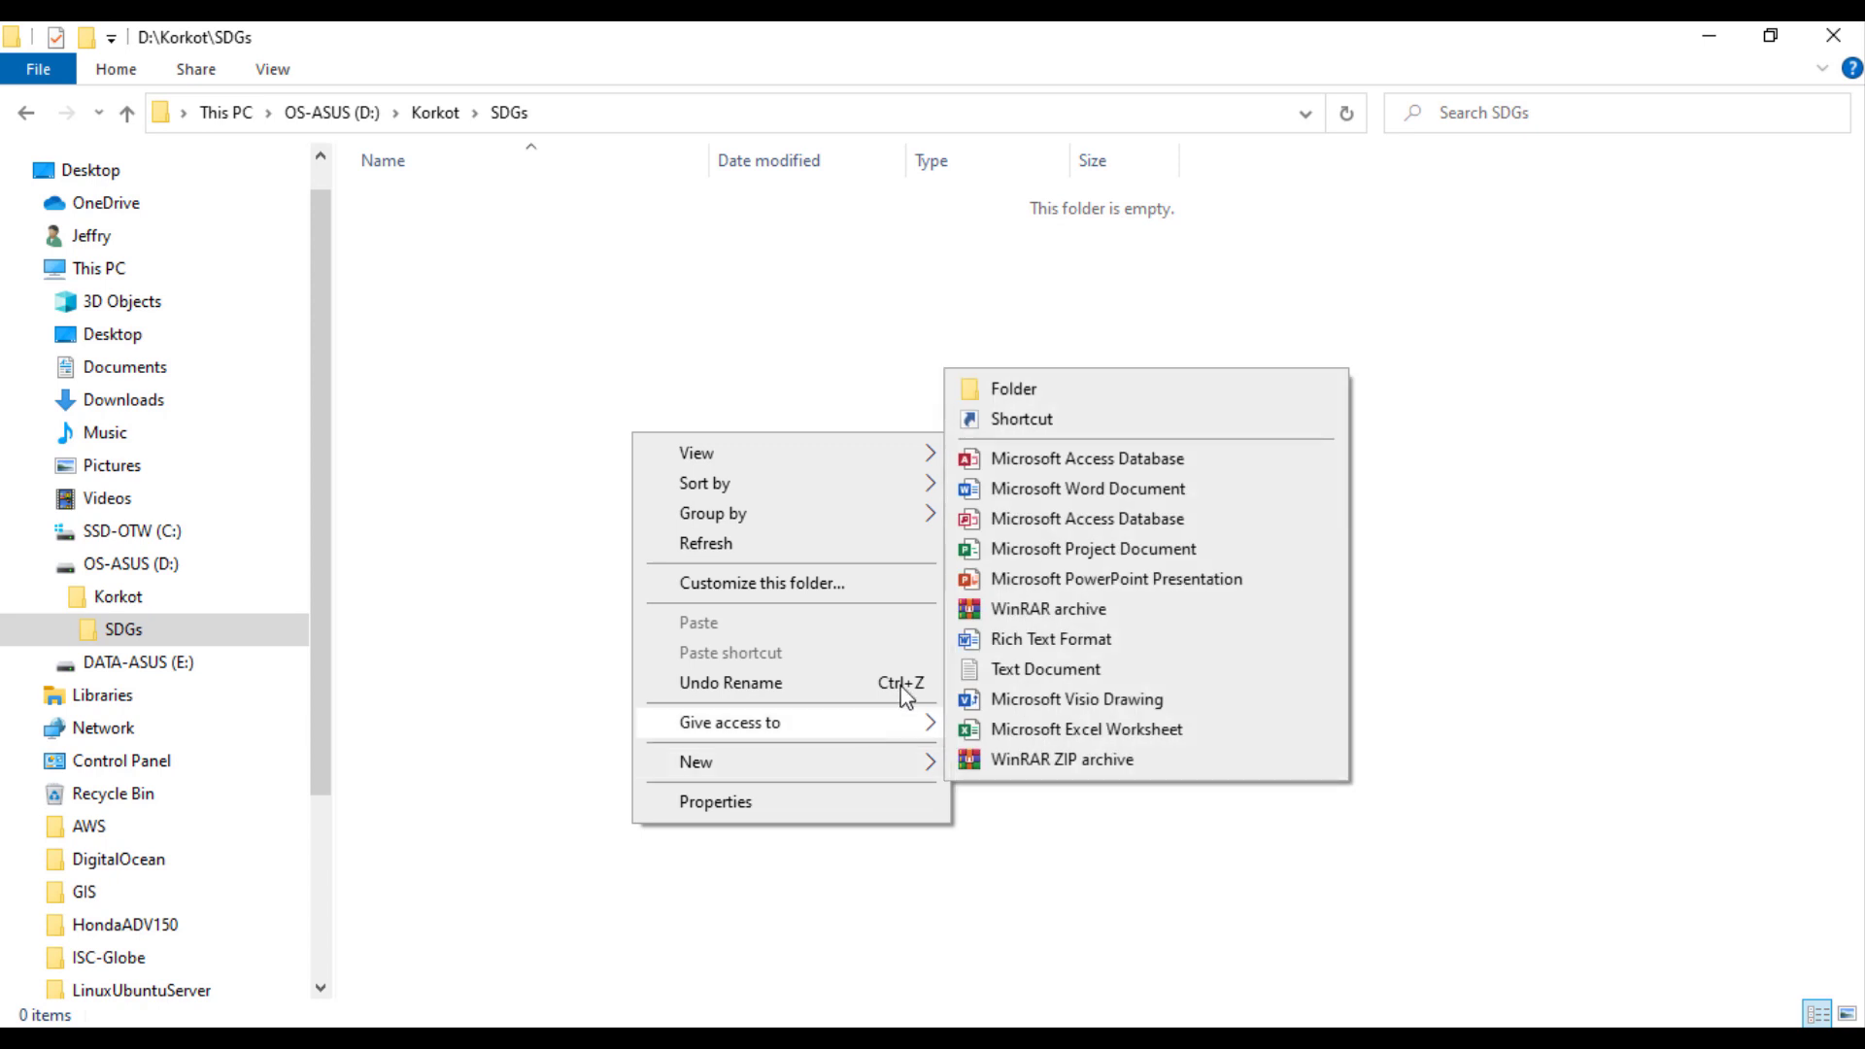
click(1045, 392)
text(Data)
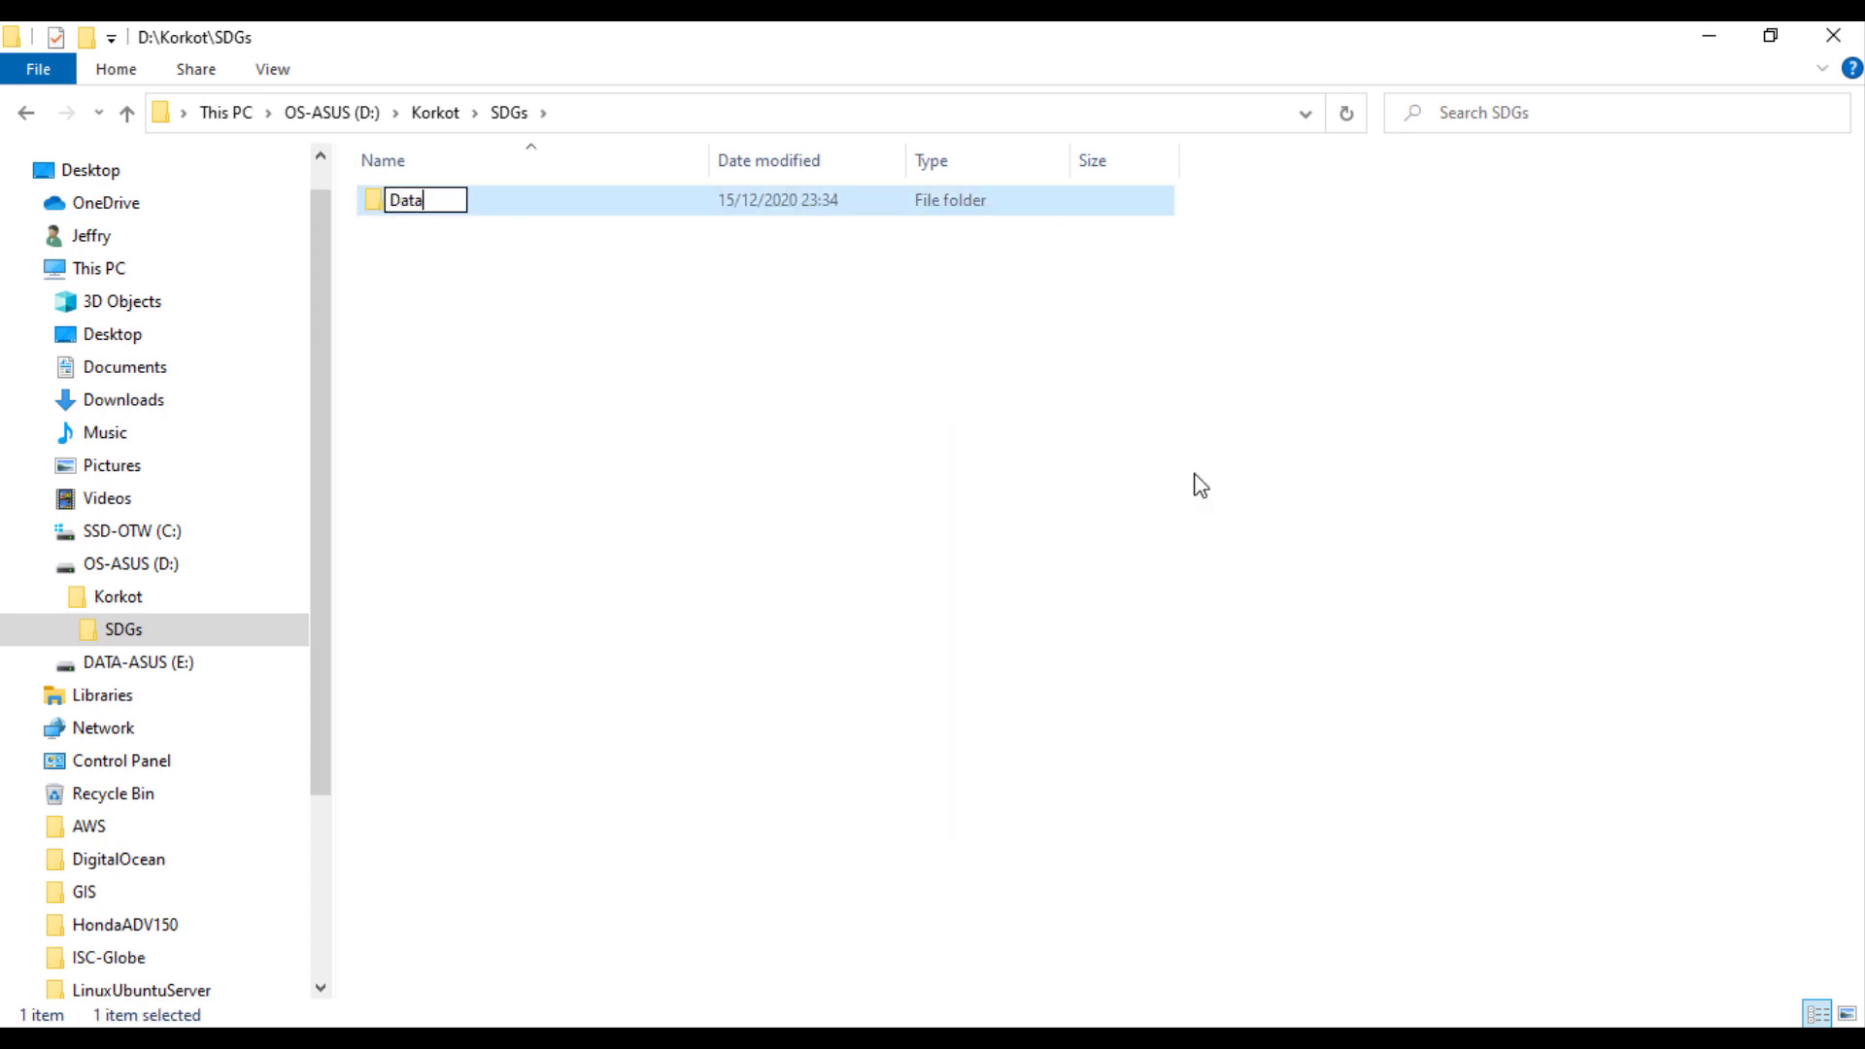
key(Return)
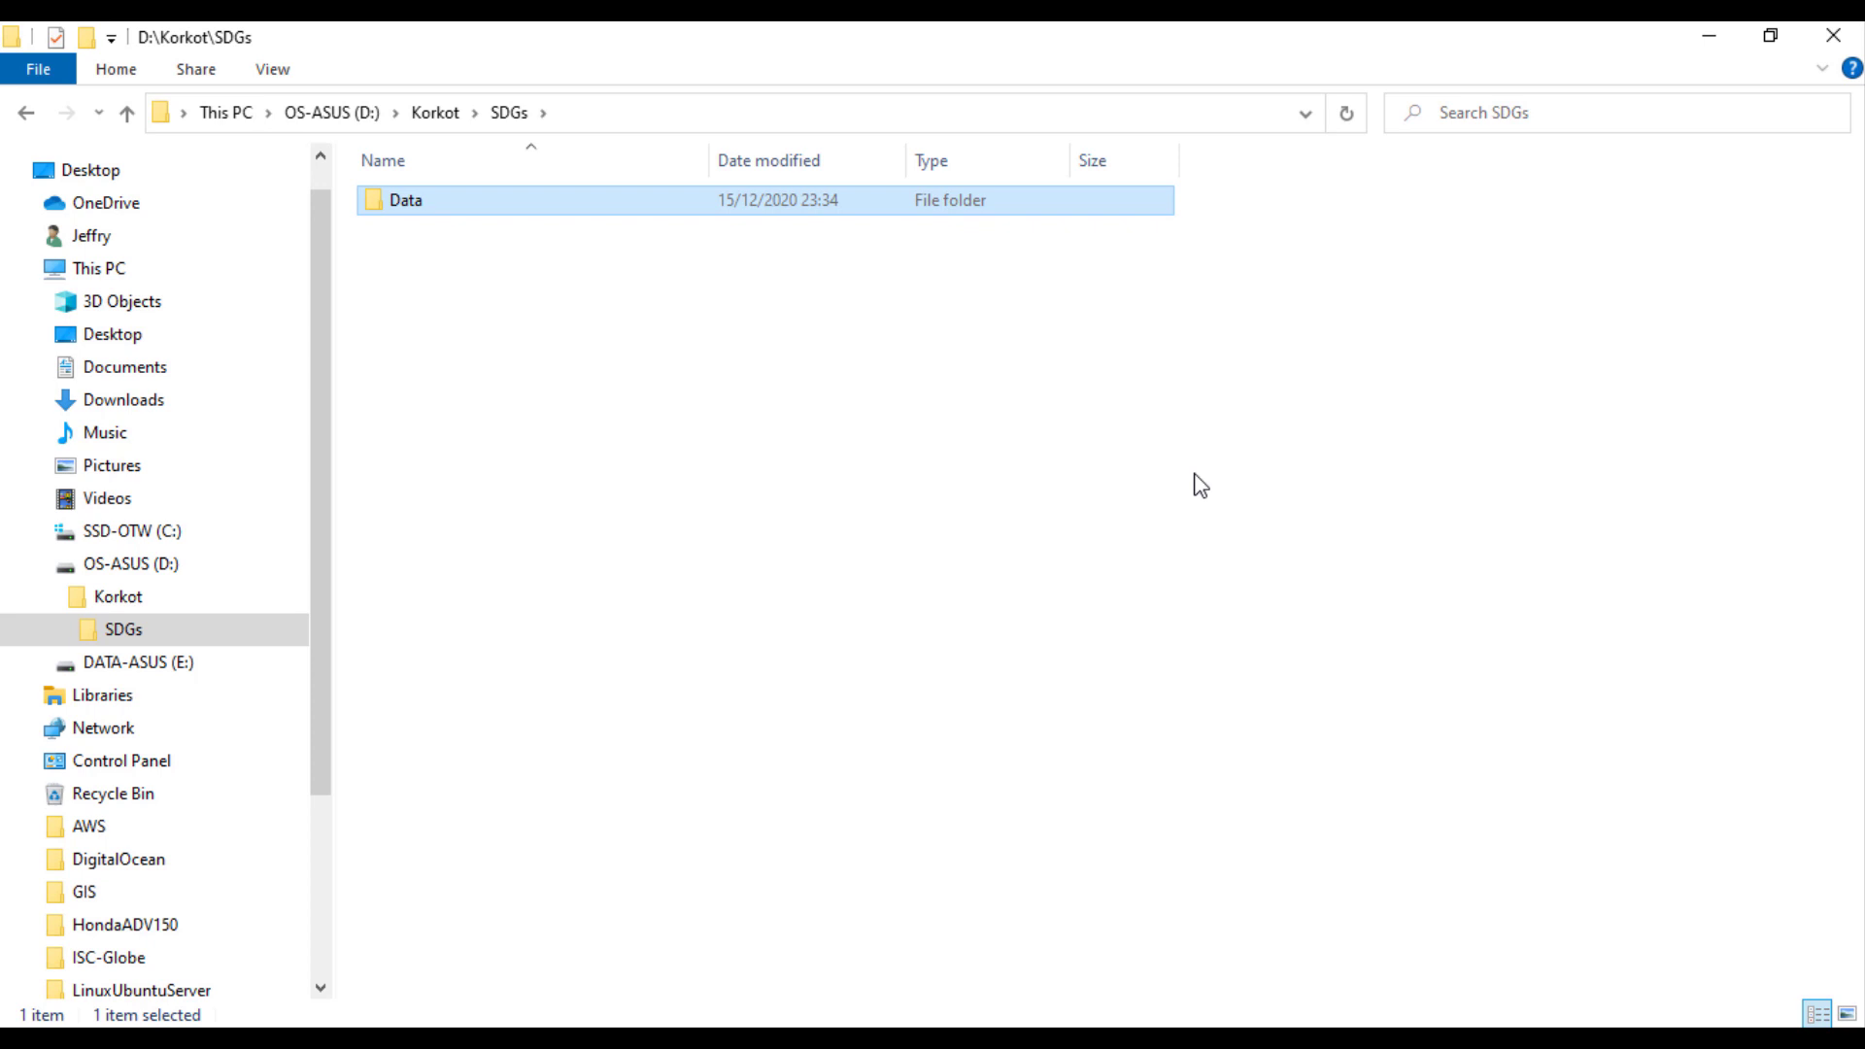
Step: Create a second subfolder named FileKirimanTF beside Data in the SDGs folder
right_click(408, 262)
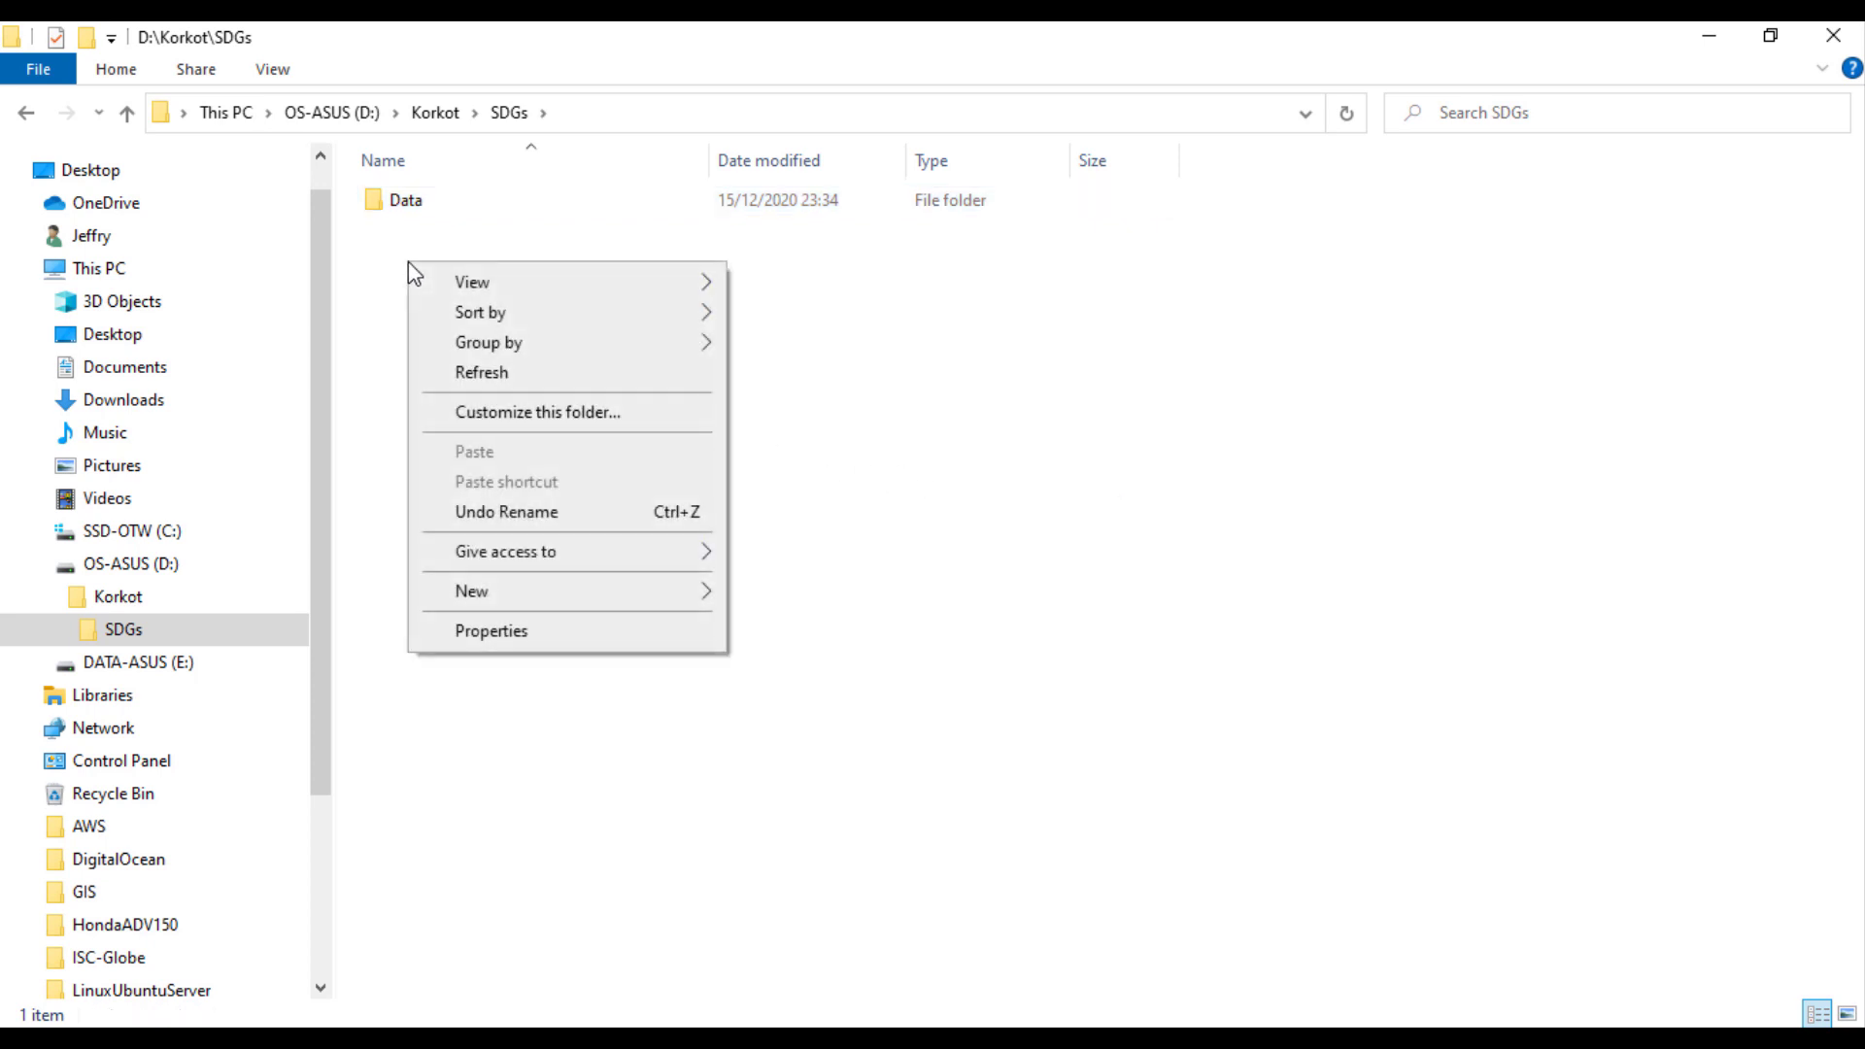
mouse_move(667, 589)
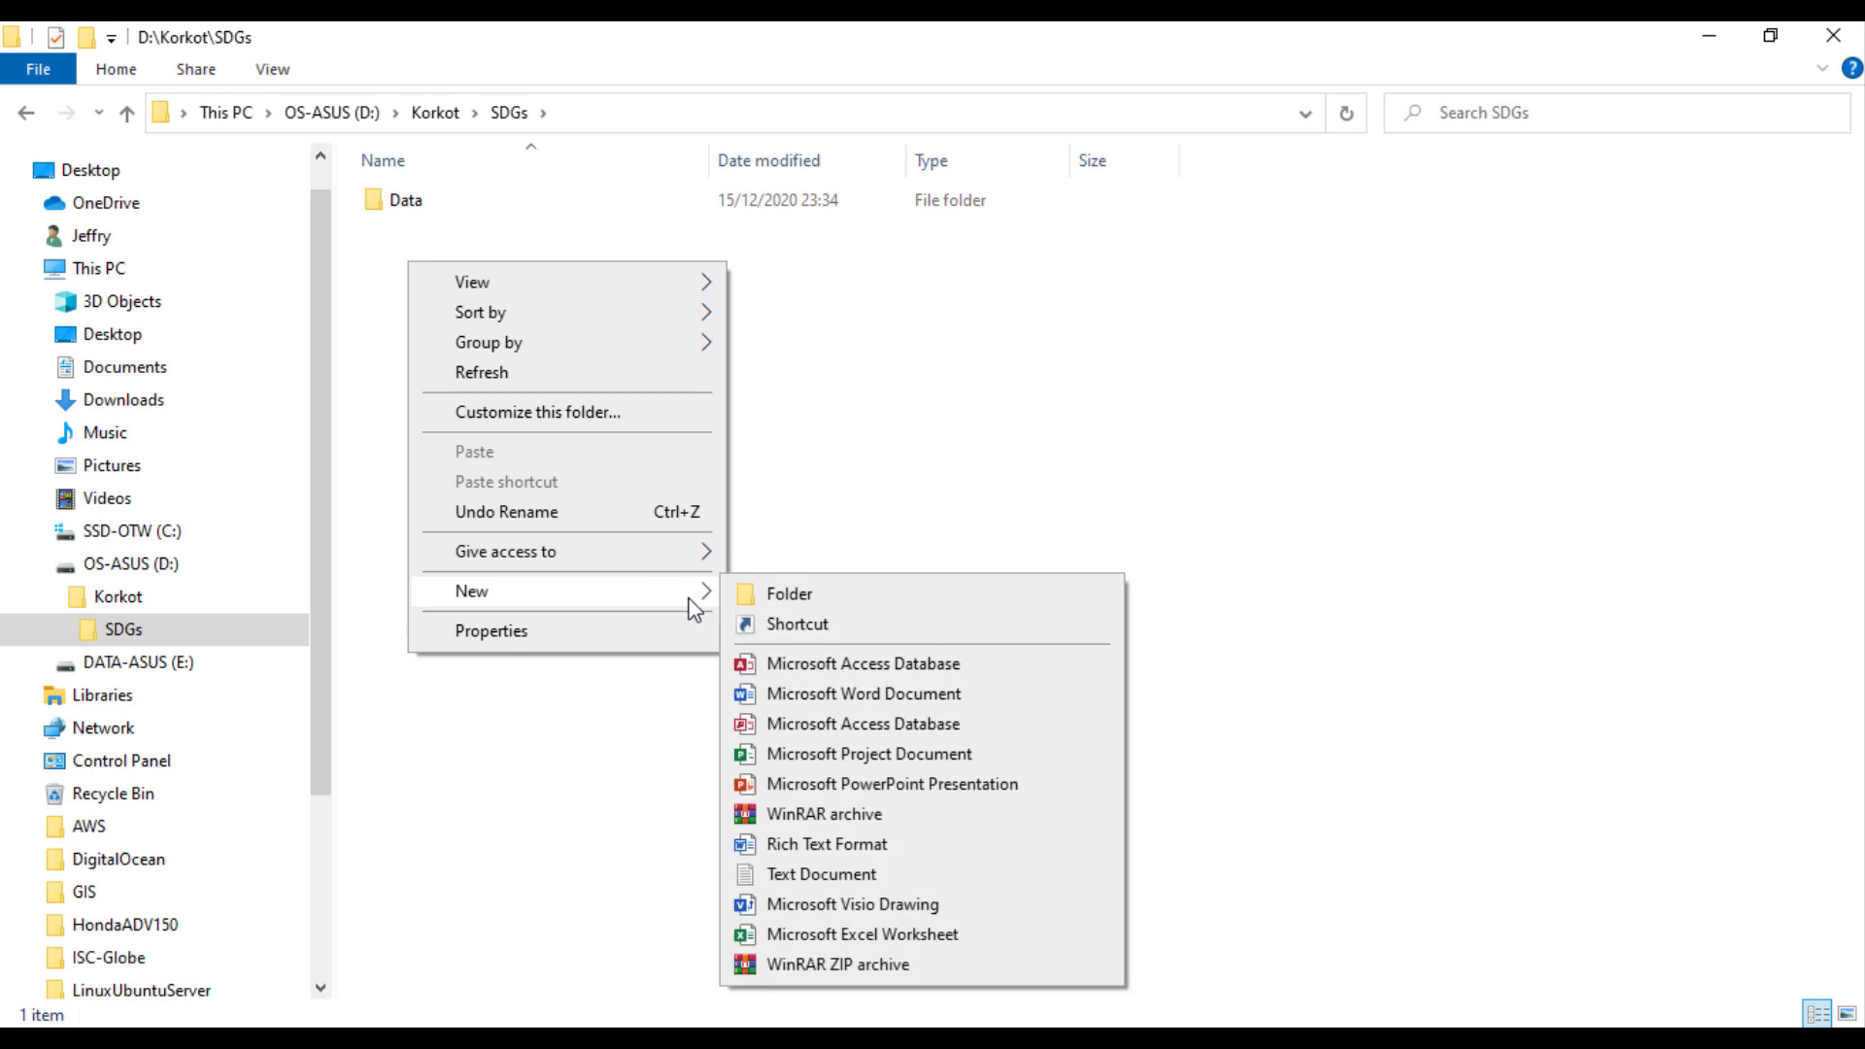
click(771, 595)
text(File)
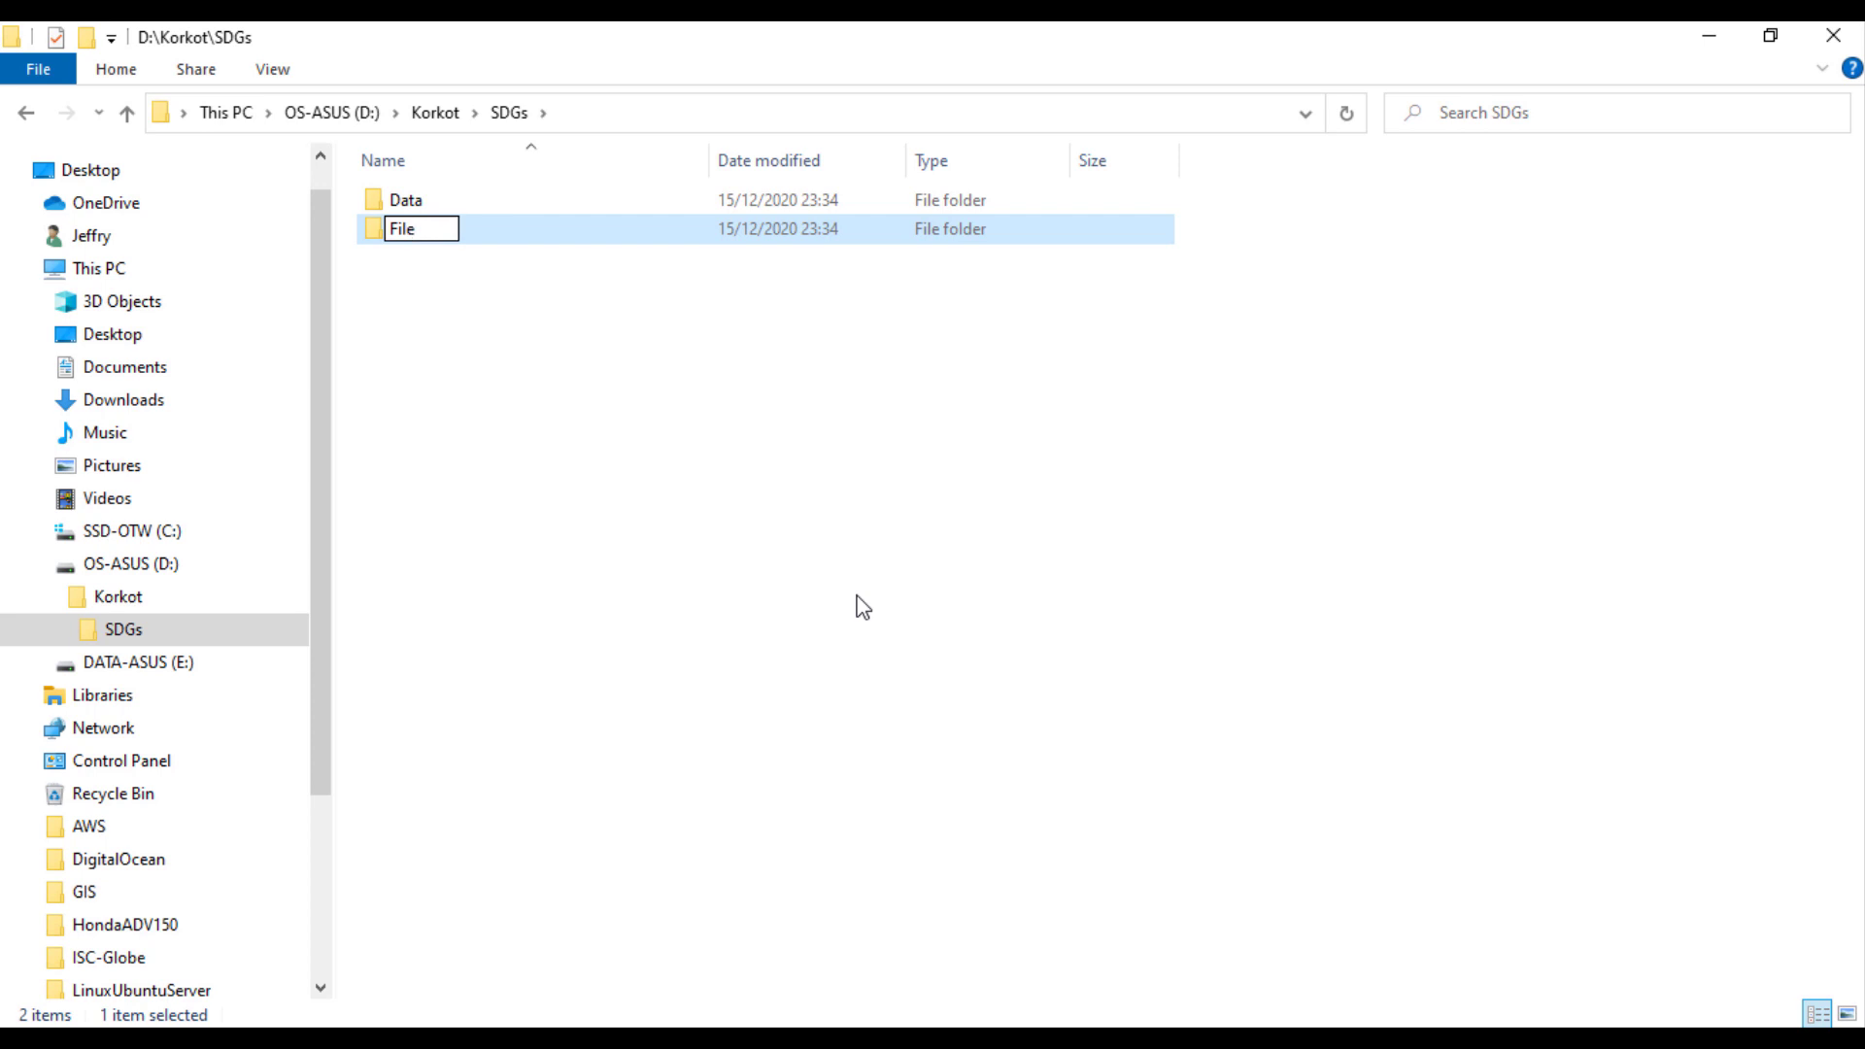
text(KirimanTF)
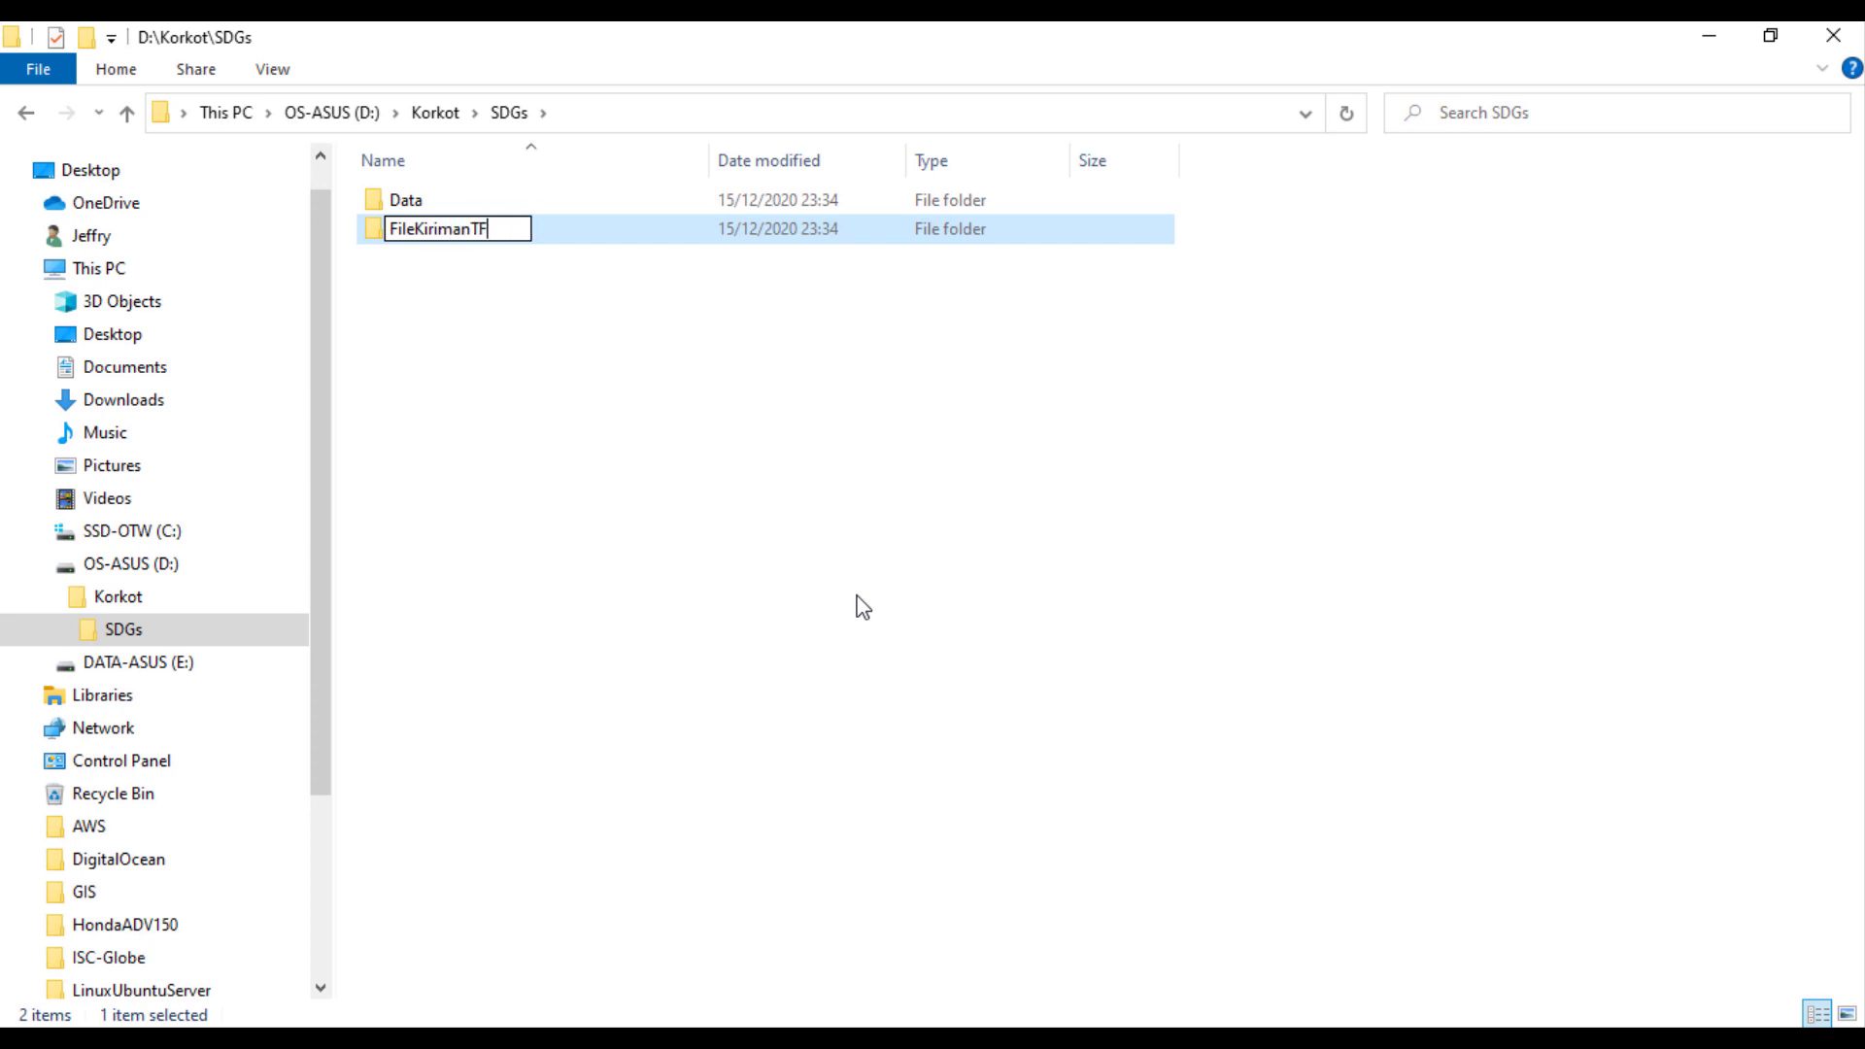
key(Return)
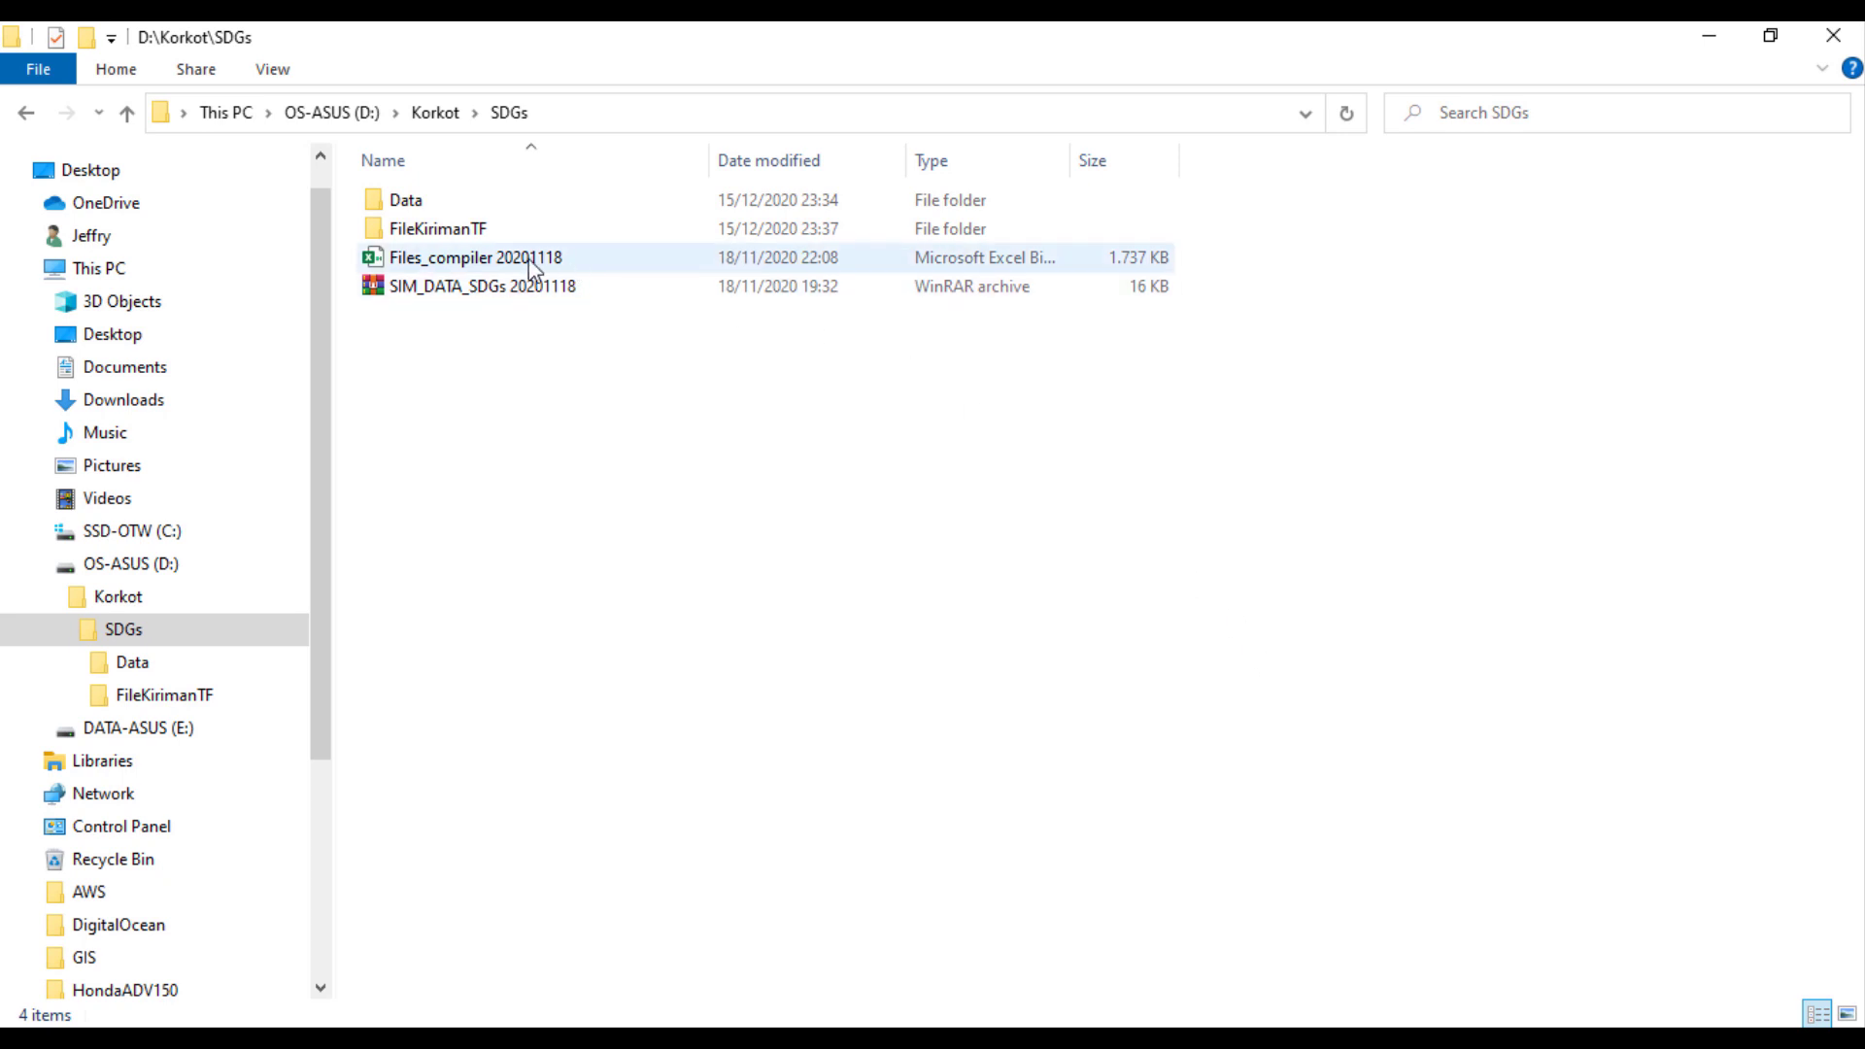
Step: Open the SDGs-TF001_20201217 archive in FileKirimanTF and extract its four Template SDGs workbooks into the Data folder
mouse_move(532, 268)
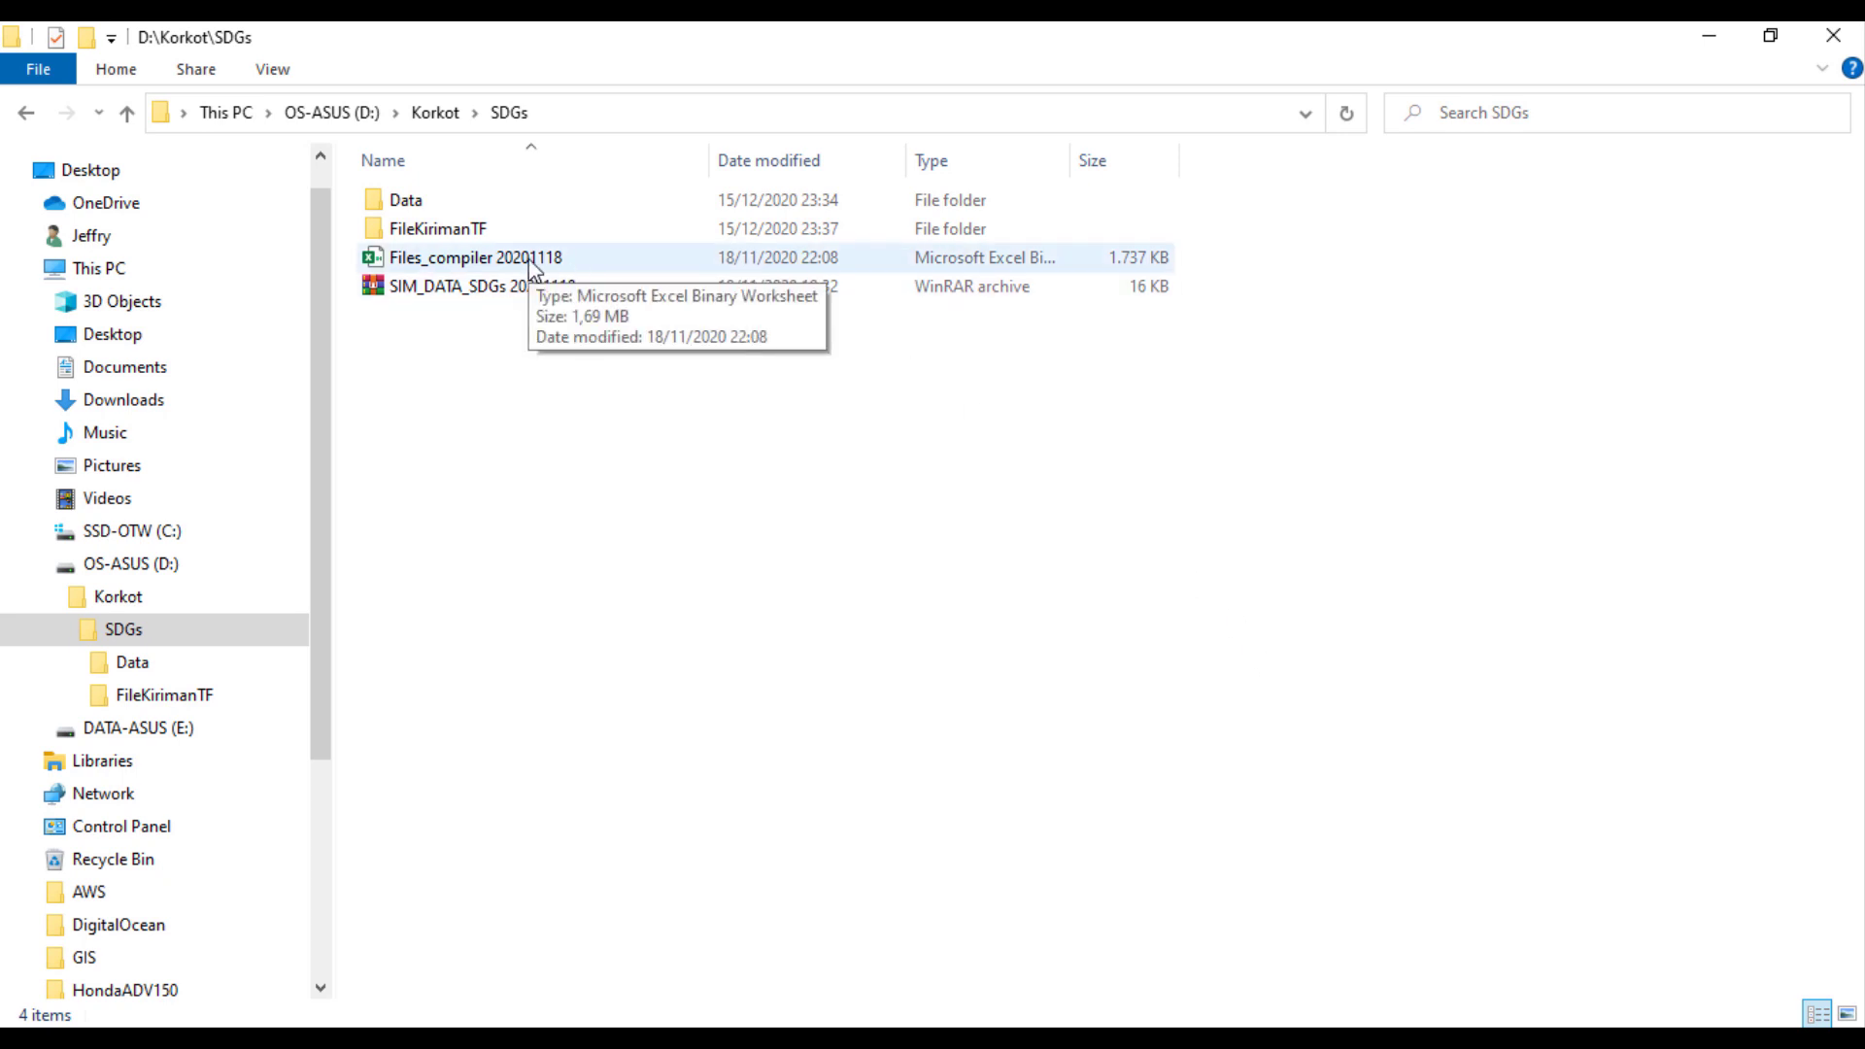
double_click(410, 202)
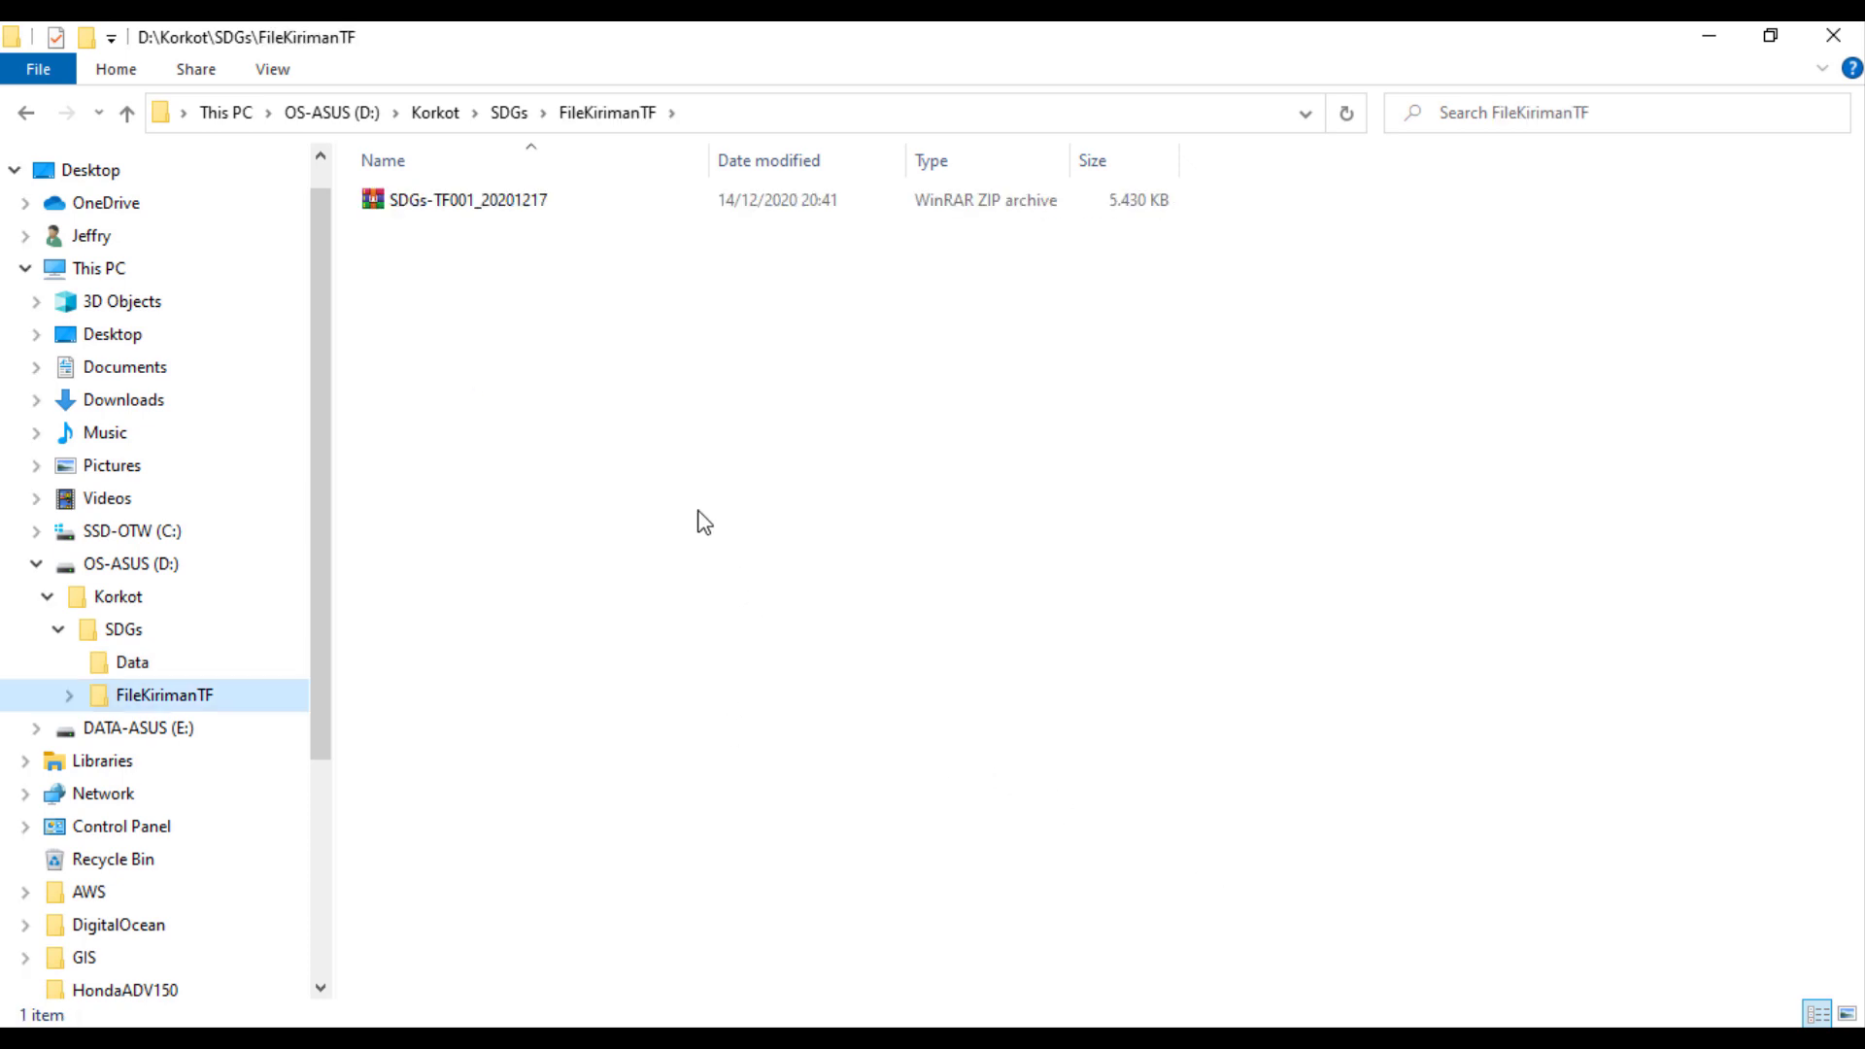
double_click(498, 207)
drag(602, 277, 895, 240)
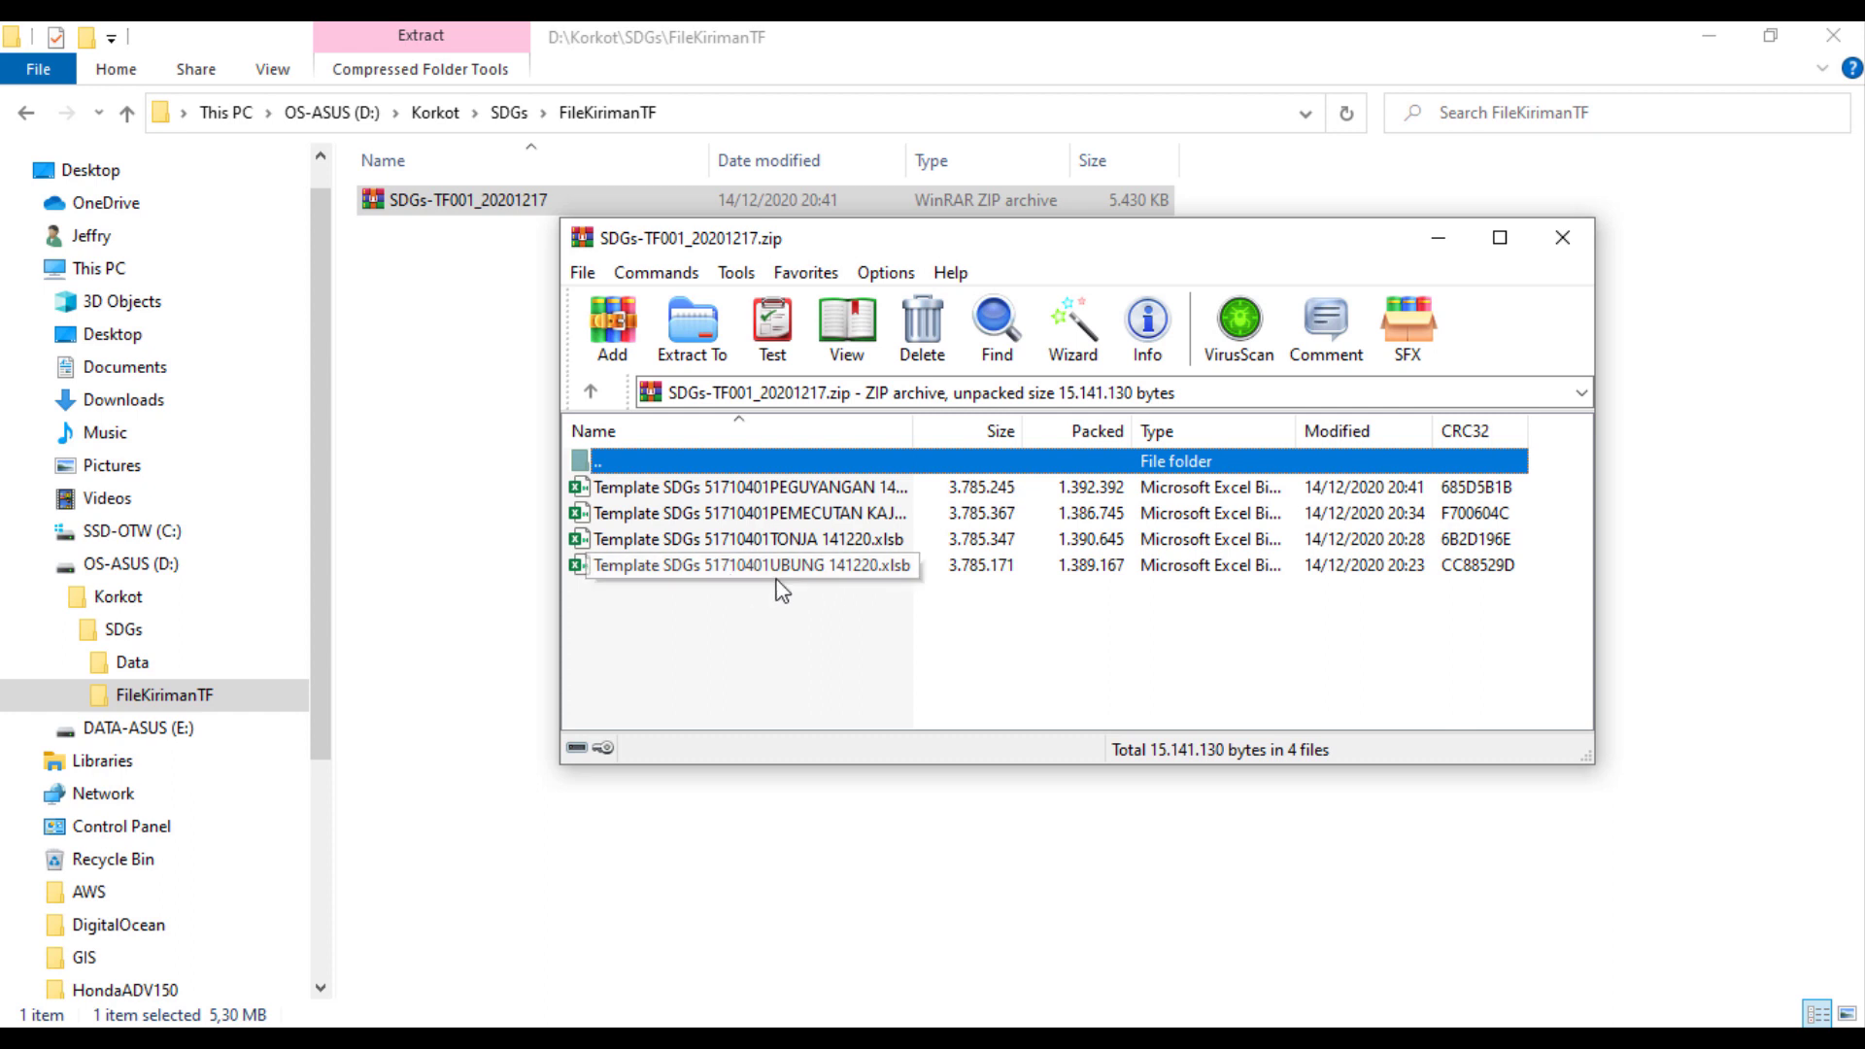
click(894, 490)
shift+click(843, 569)
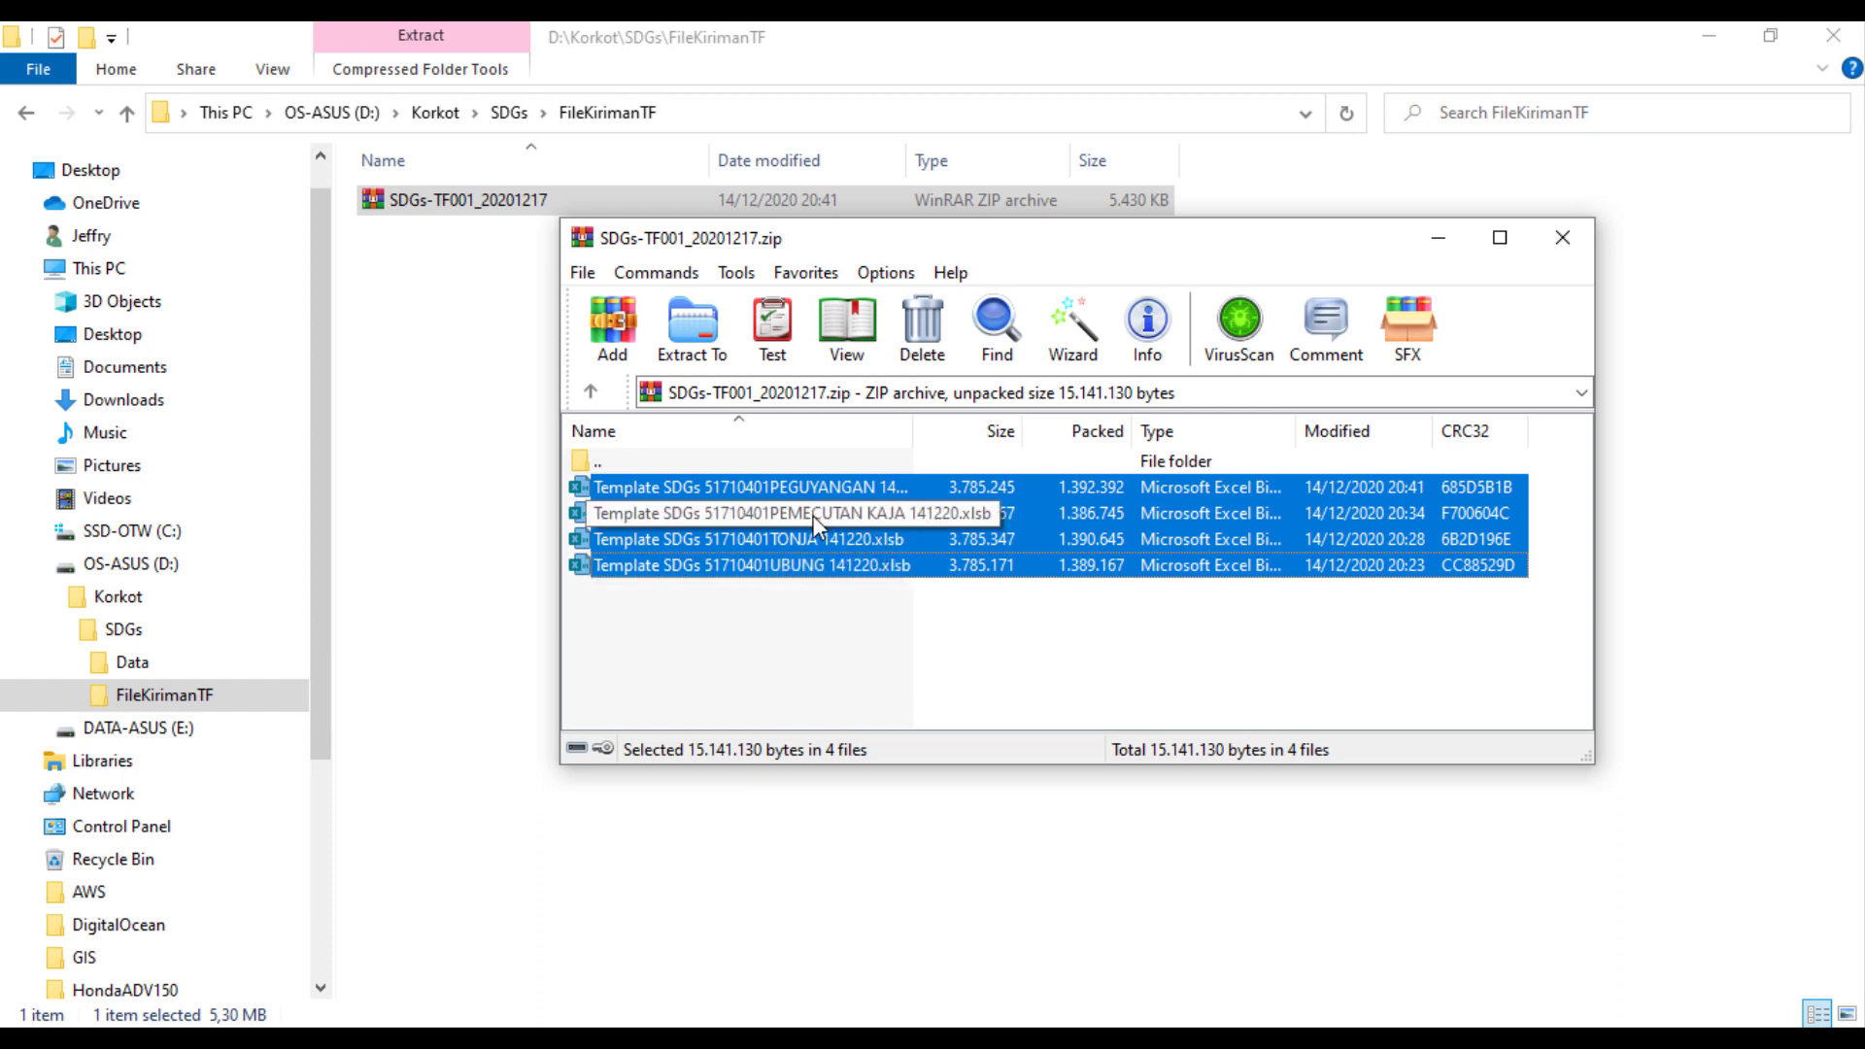
drag(513, 493, 144, 667)
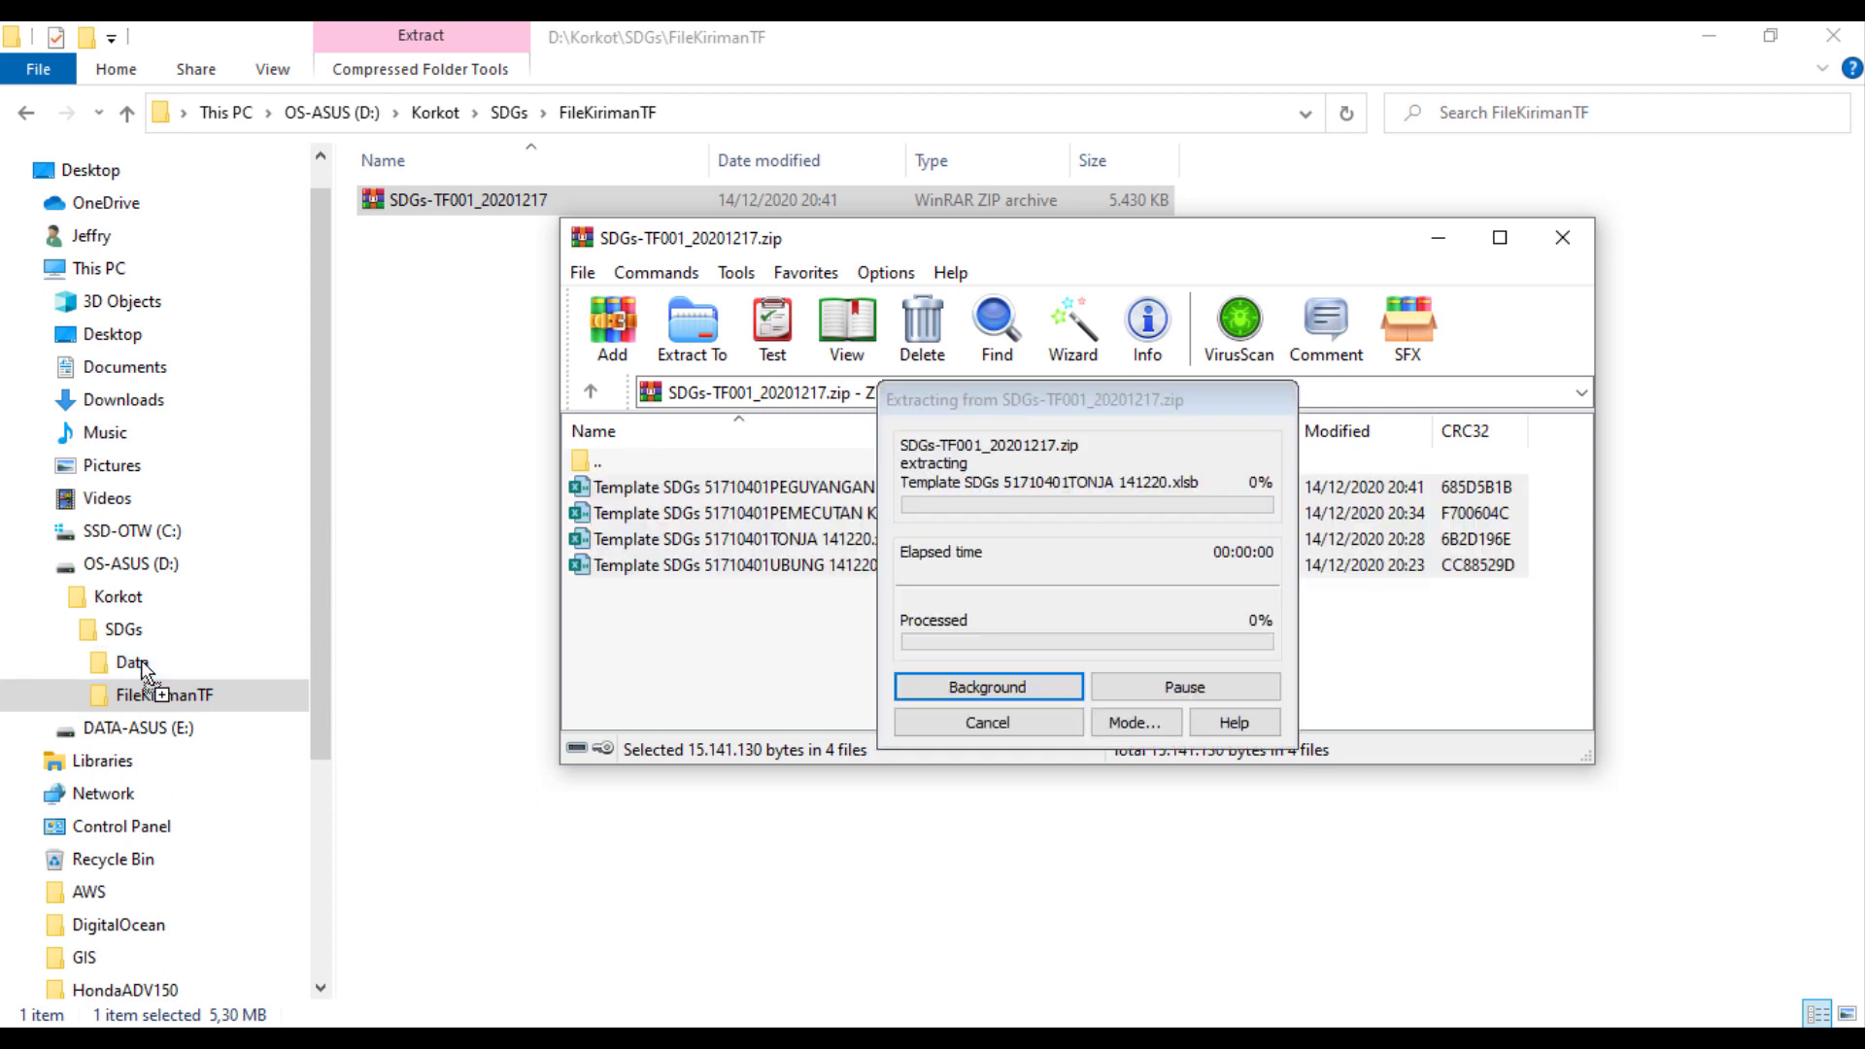
Step: Check the extracted workbooks in the Data folder with their full names shown, and view the FileKirimanTF folder
click(140, 660)
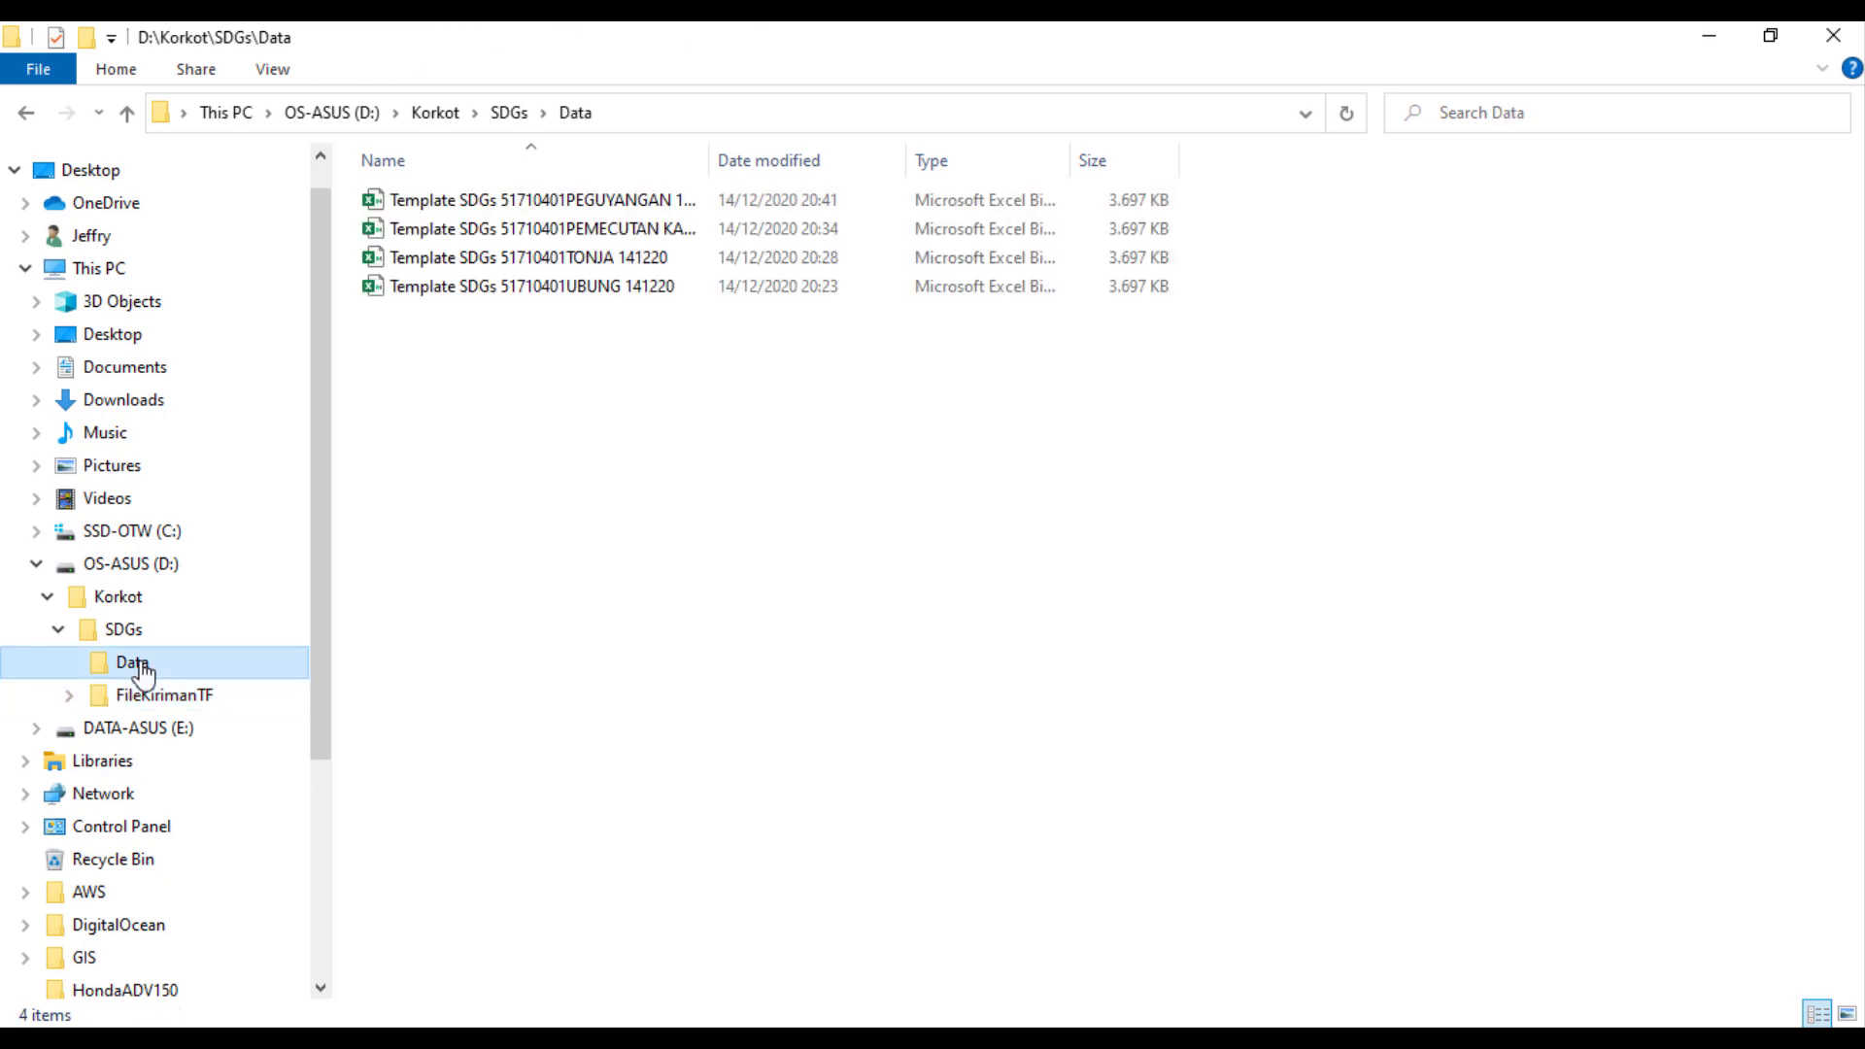
drag(709, 159, 828, 145)
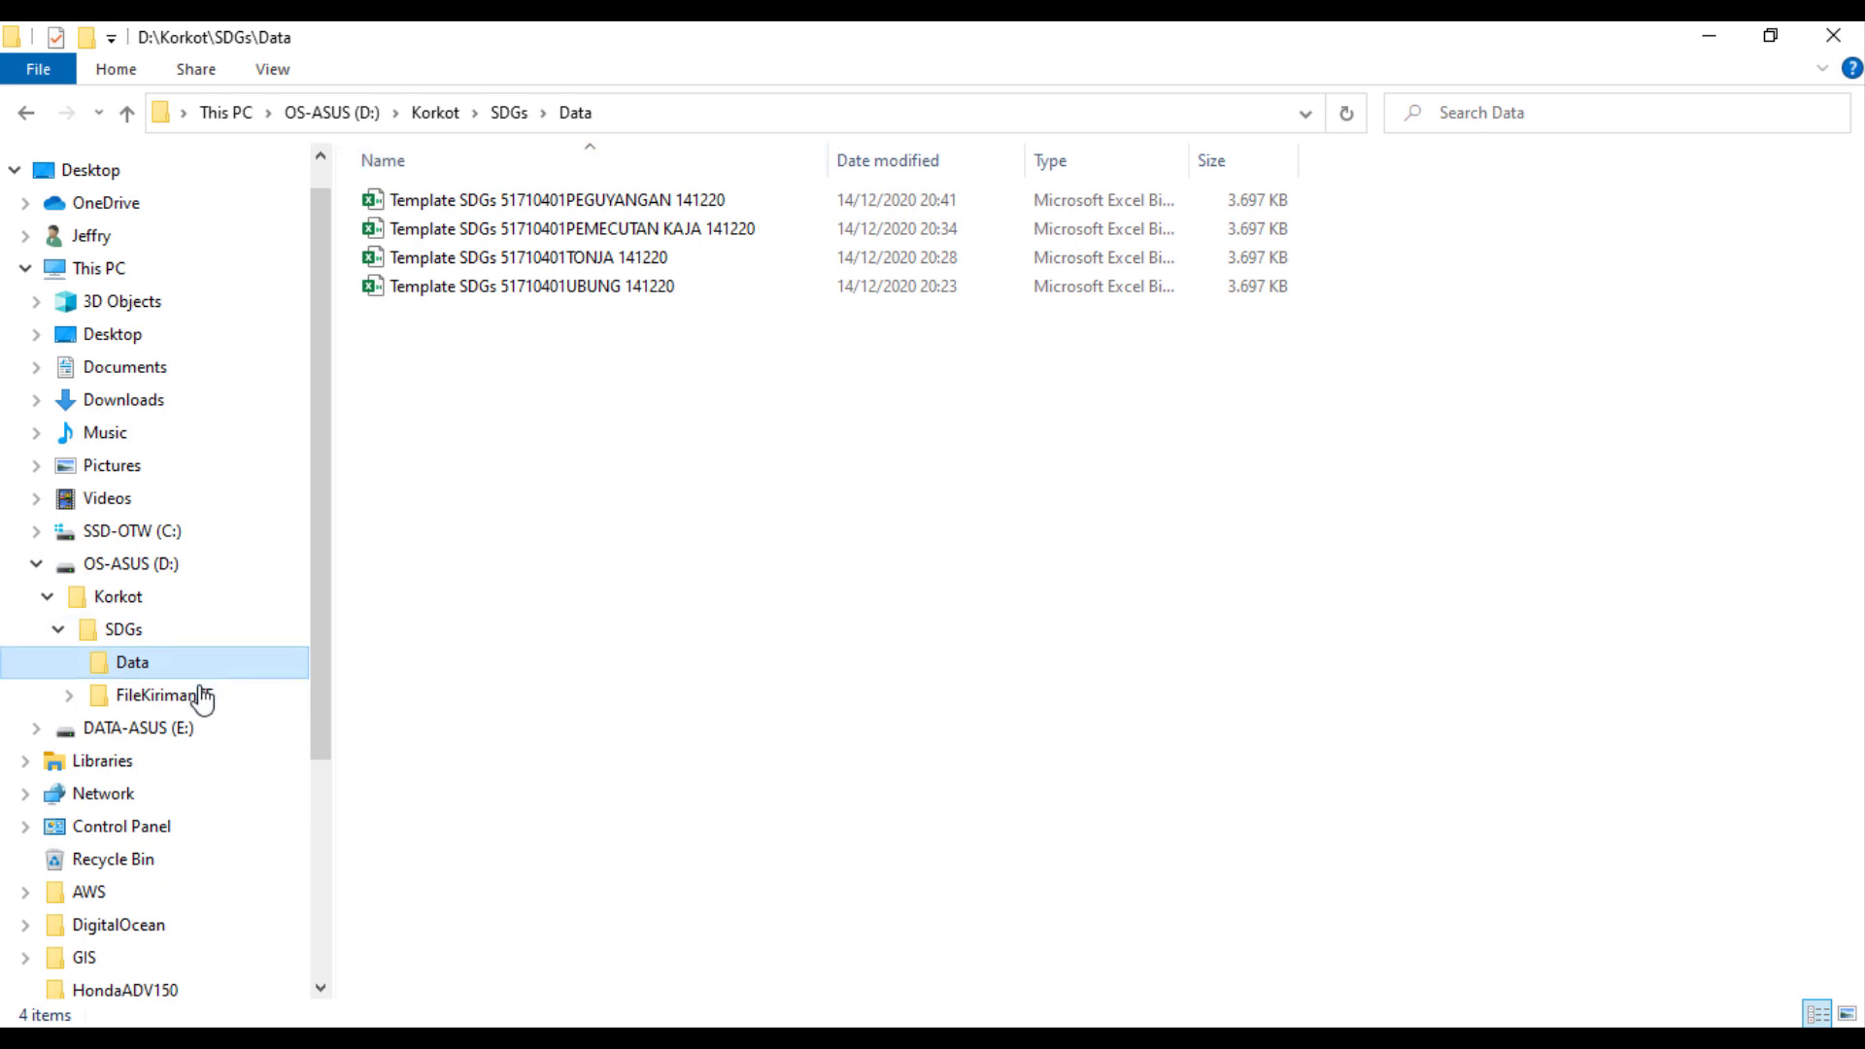
click(160, 695)
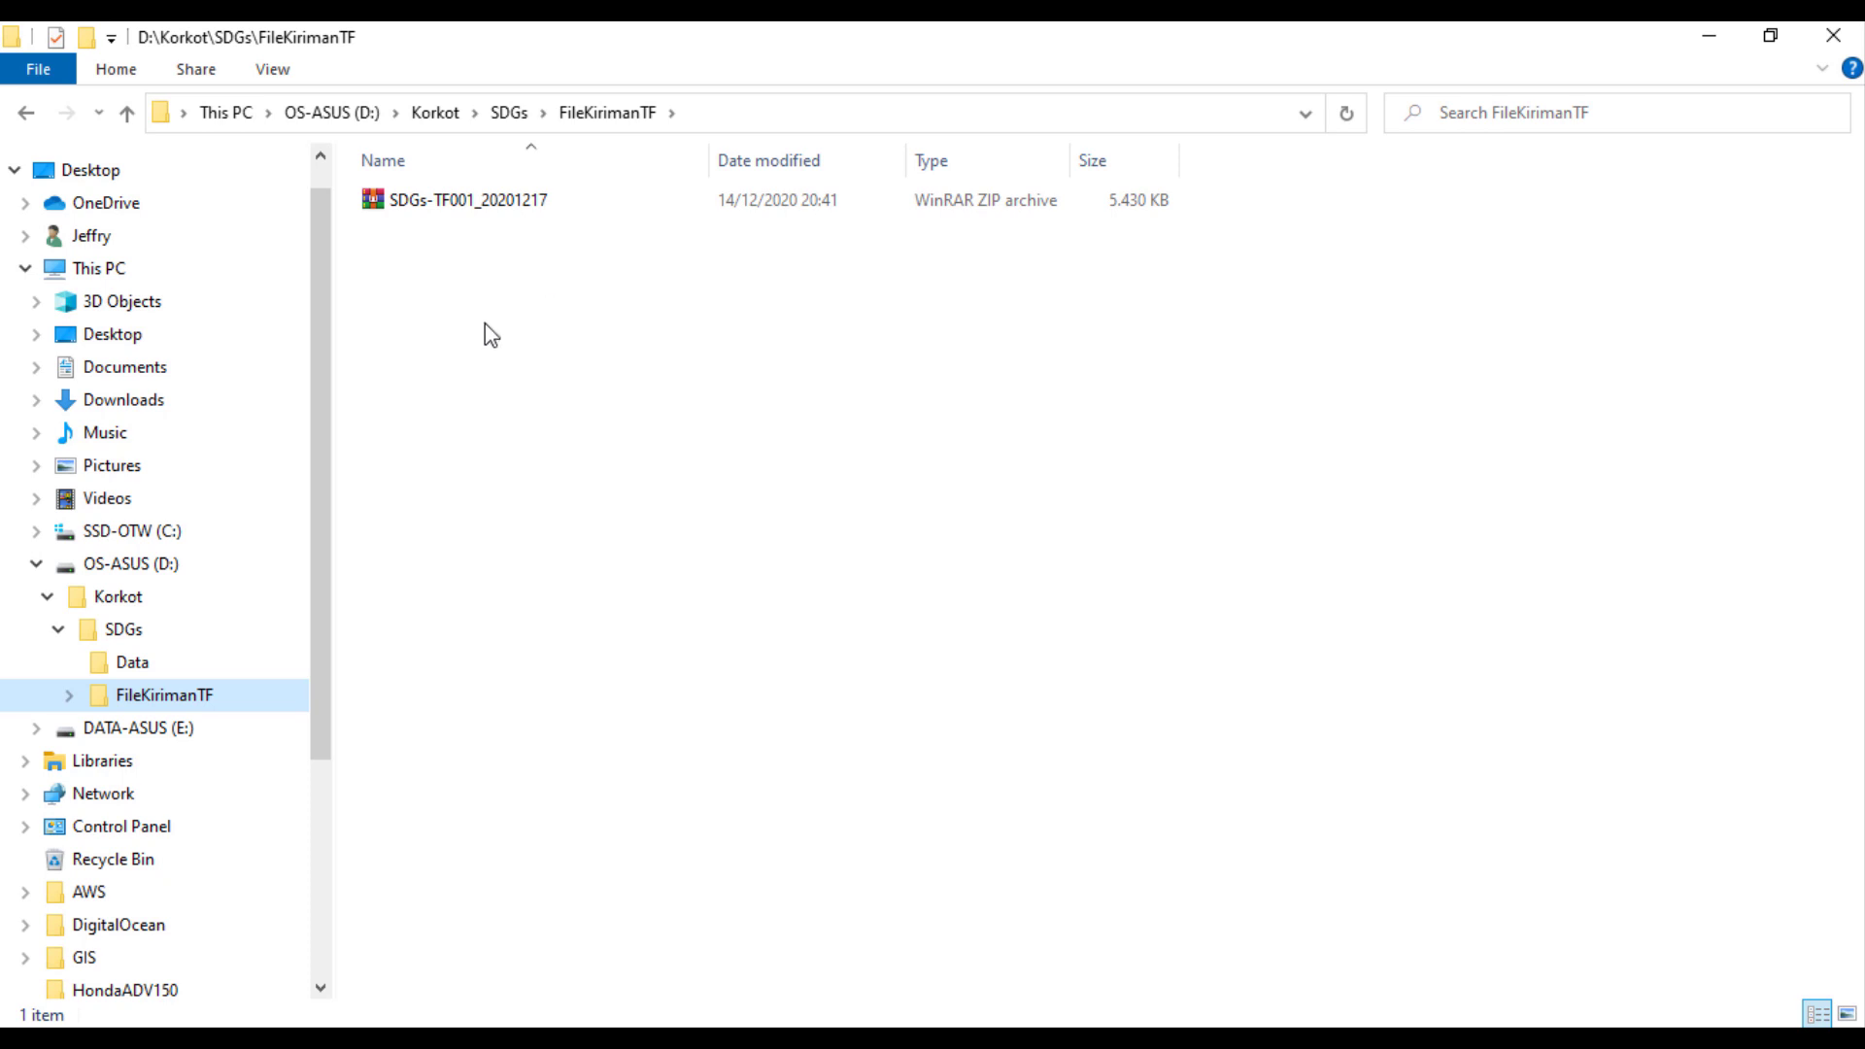
Step: Open the Files_compiler 20201118 workbook from the SDGs folder and enable its editing and macro content
click(128, 638)
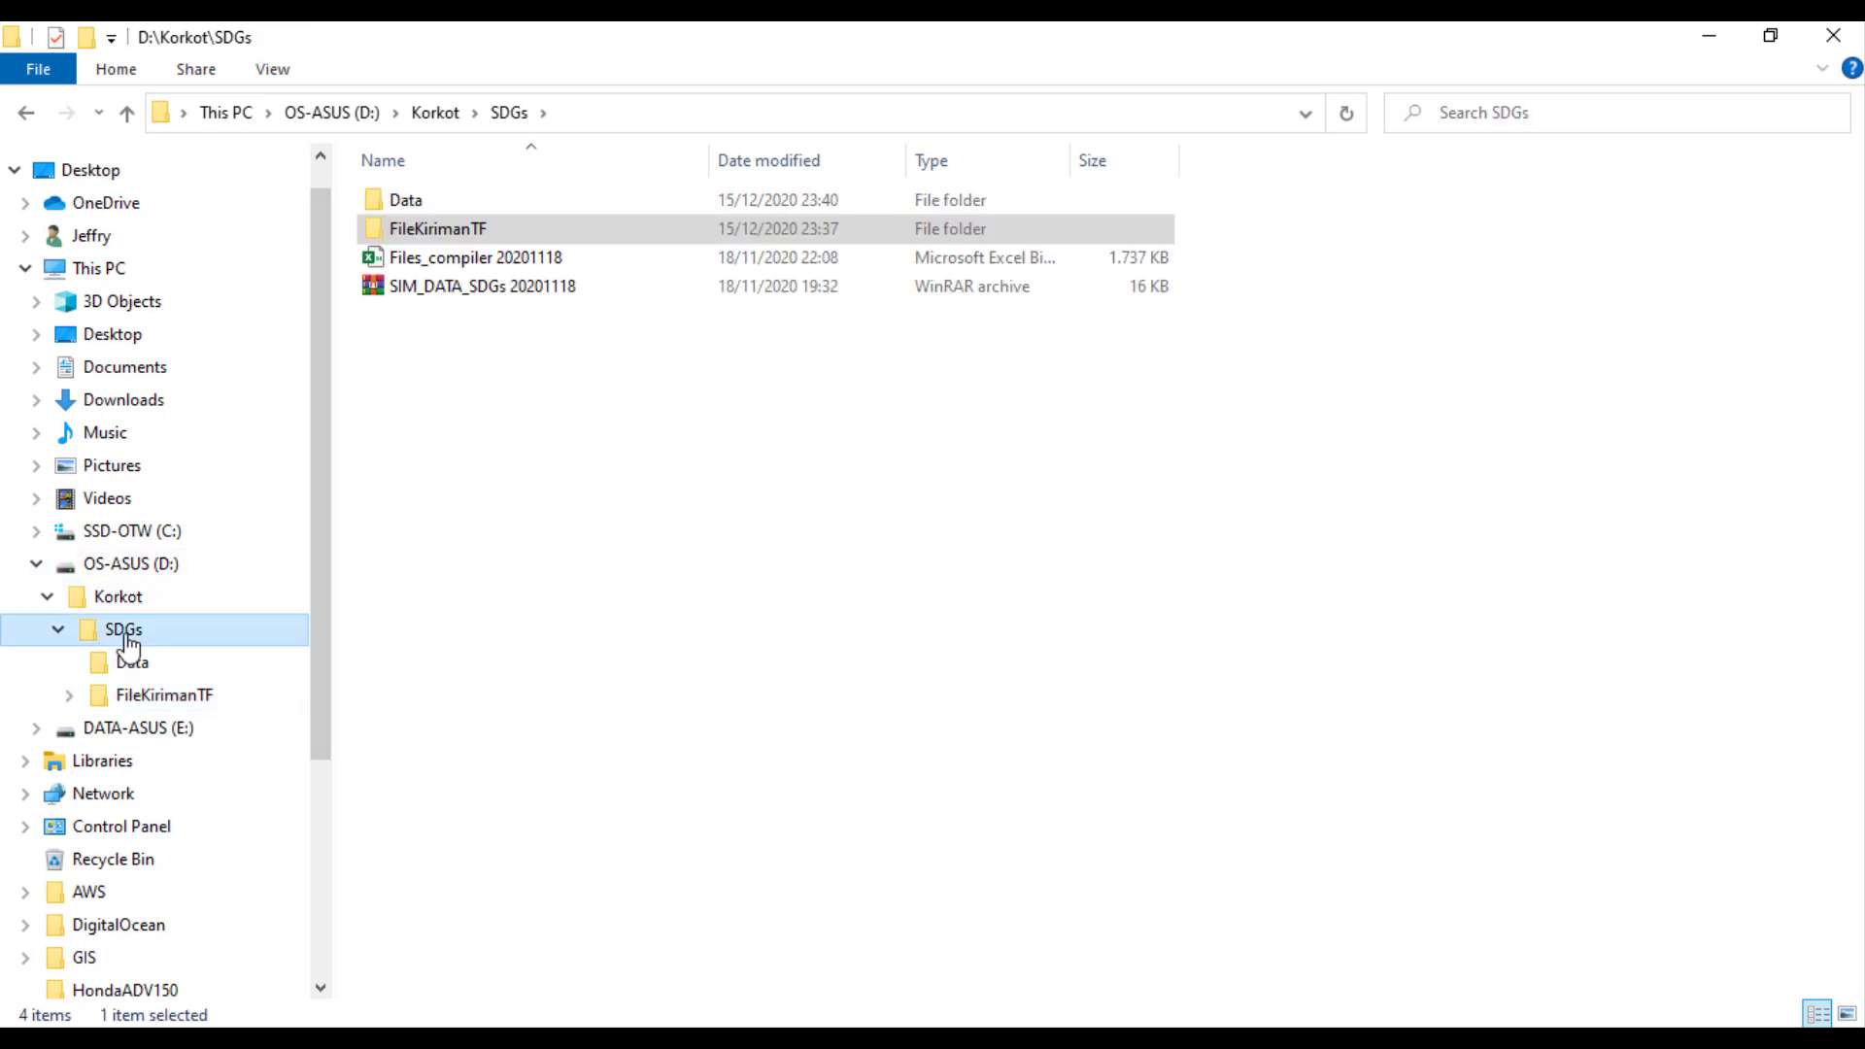
click(694, 584)
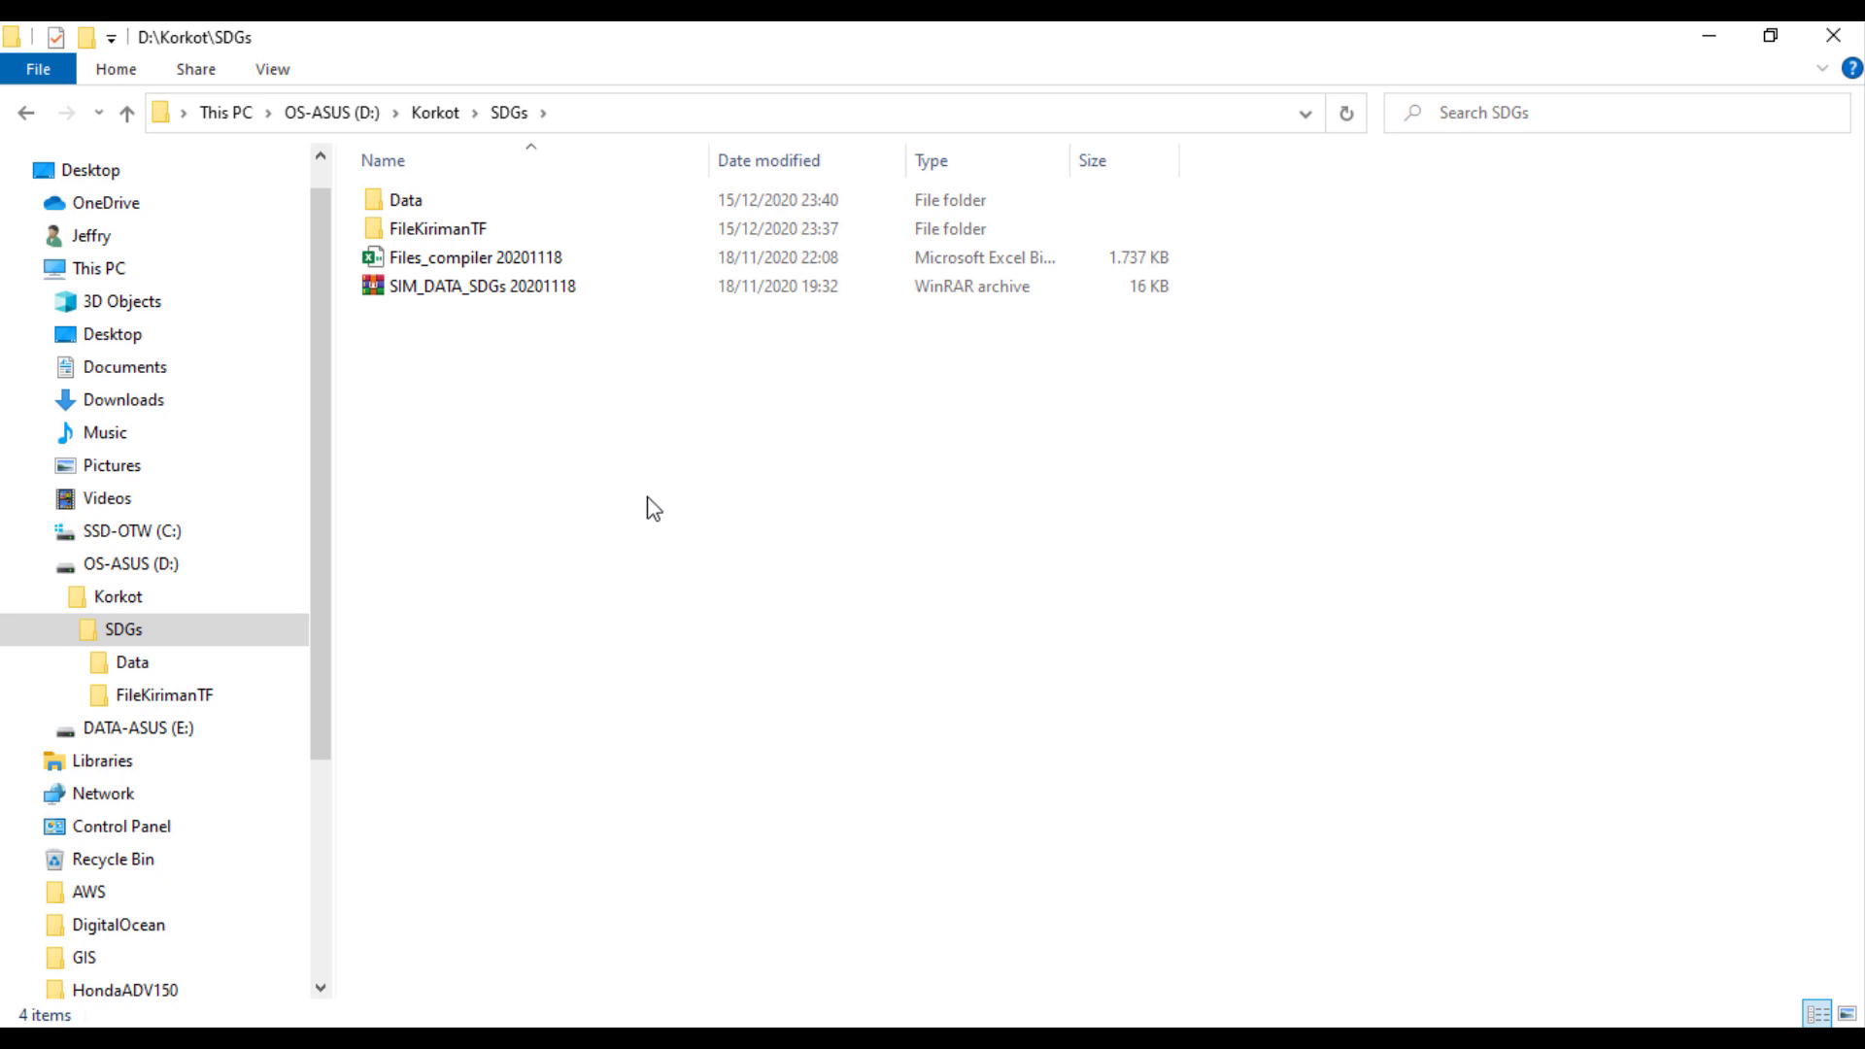
double_click(503, 269)
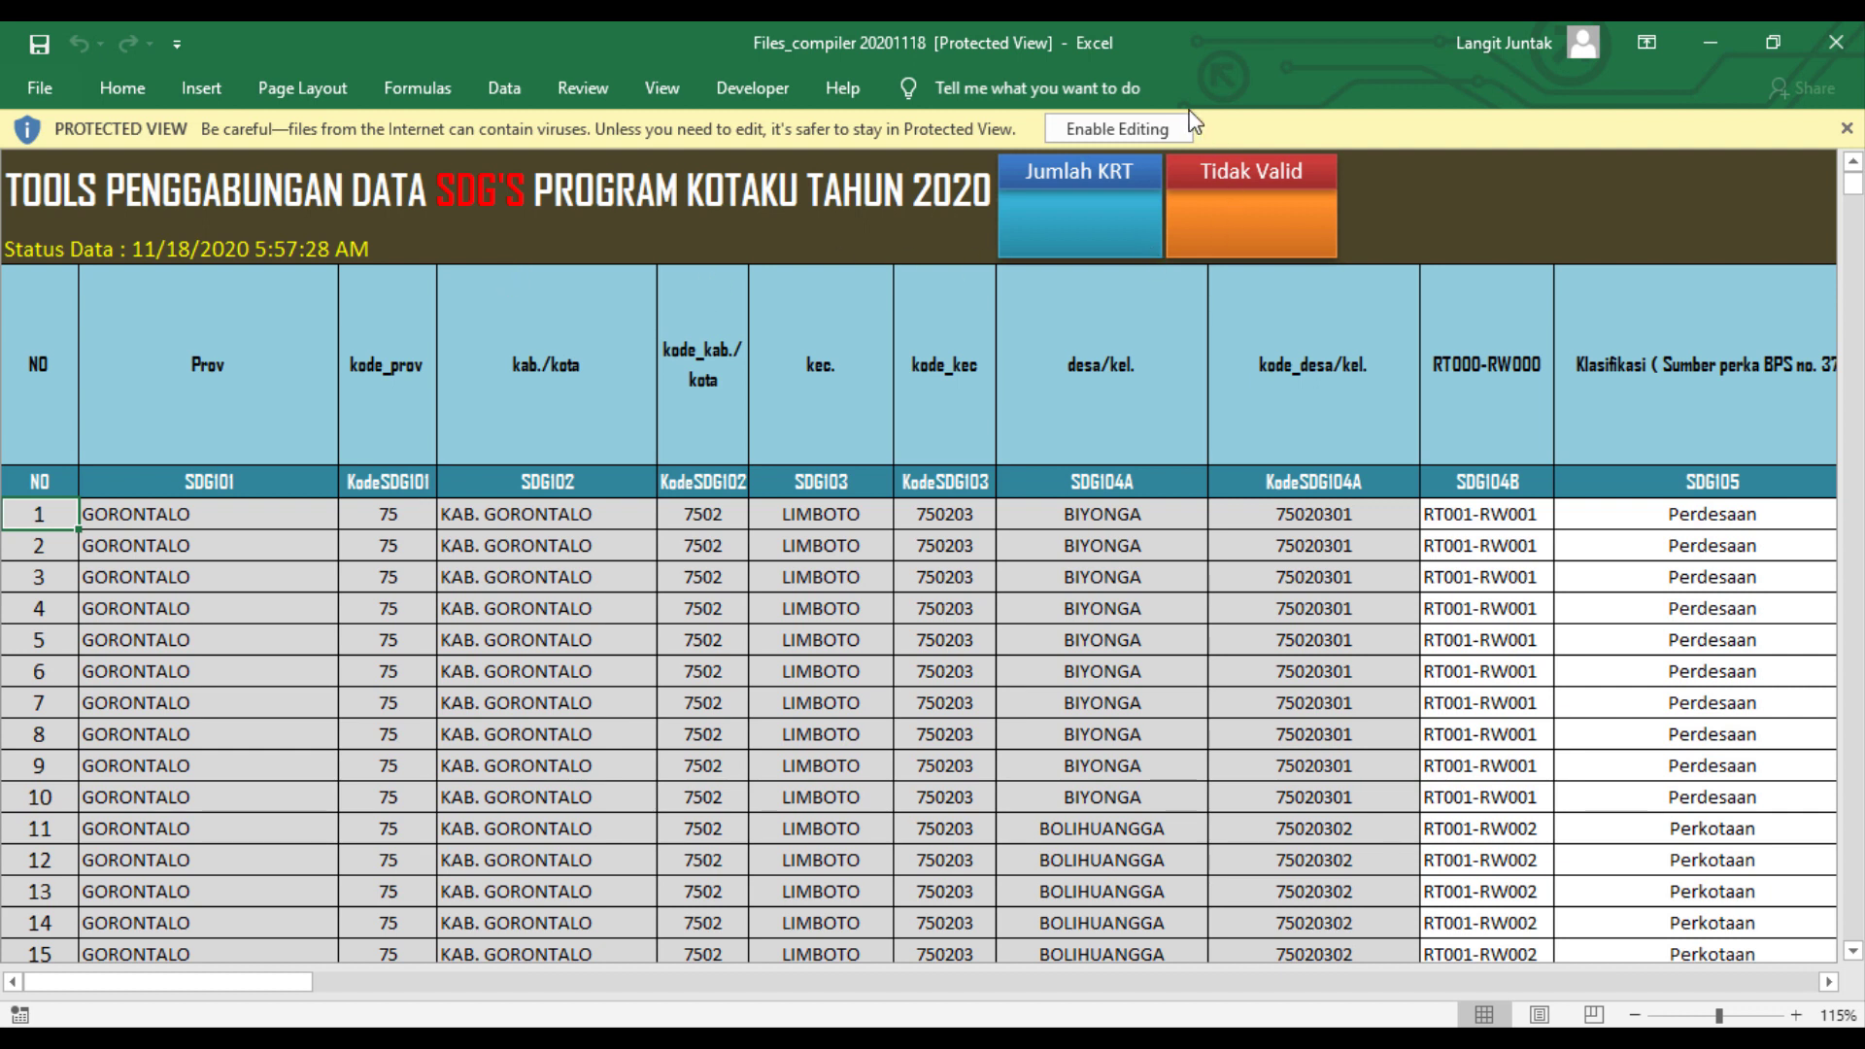
click(1119, 134)
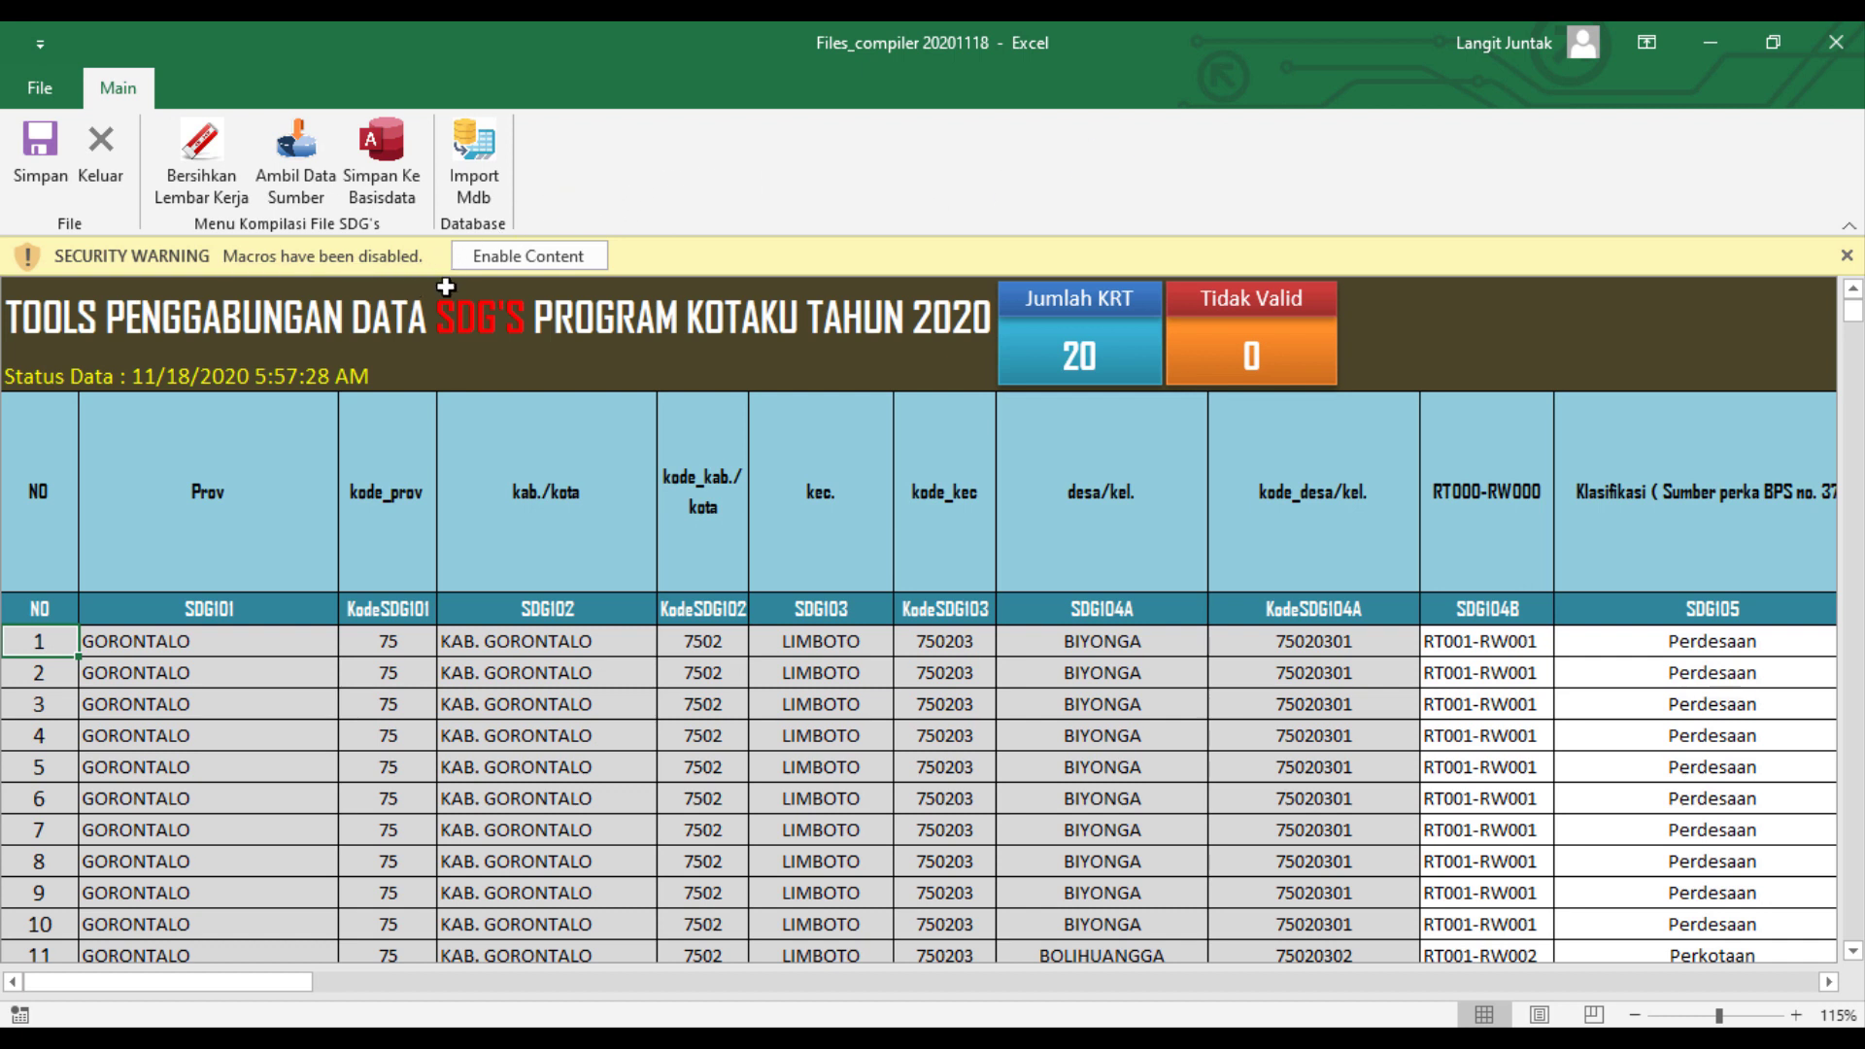
click(534, 254)
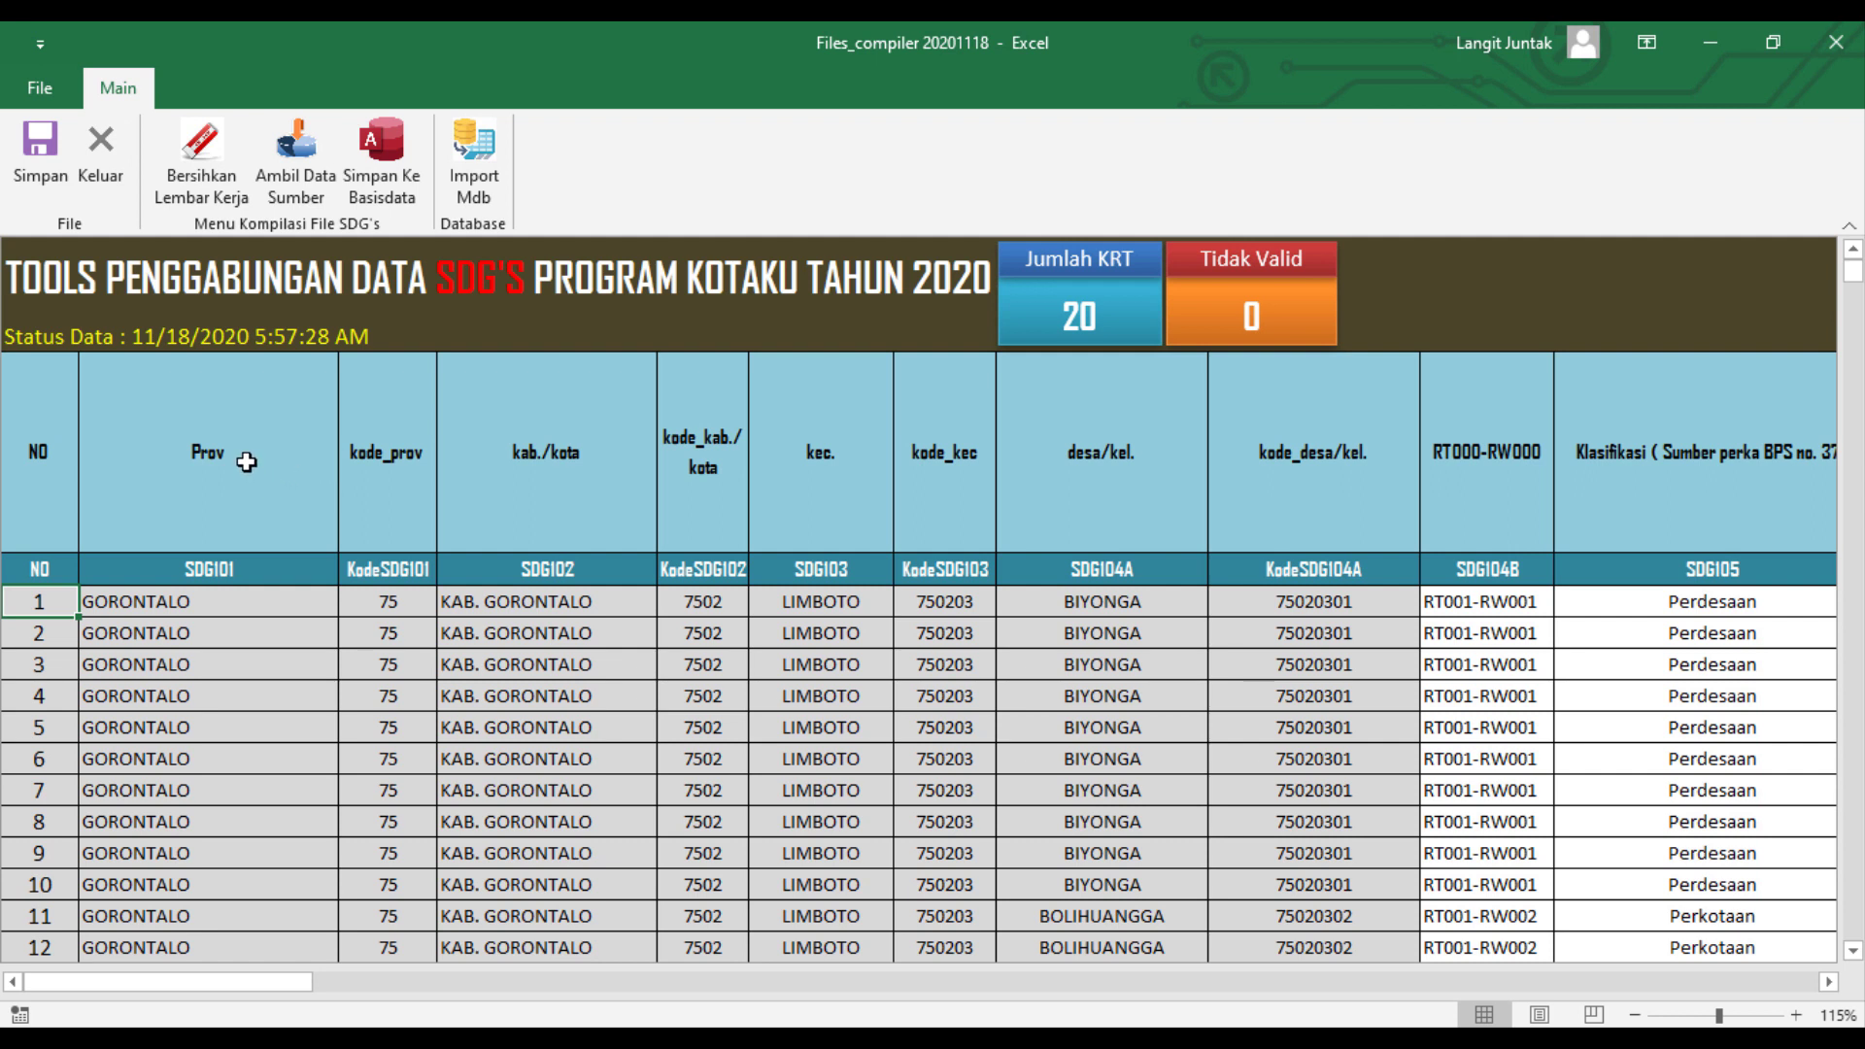
Step: Clear the compiler worksheet's existing records and load the source data from the template workbooks
click(215, 179)
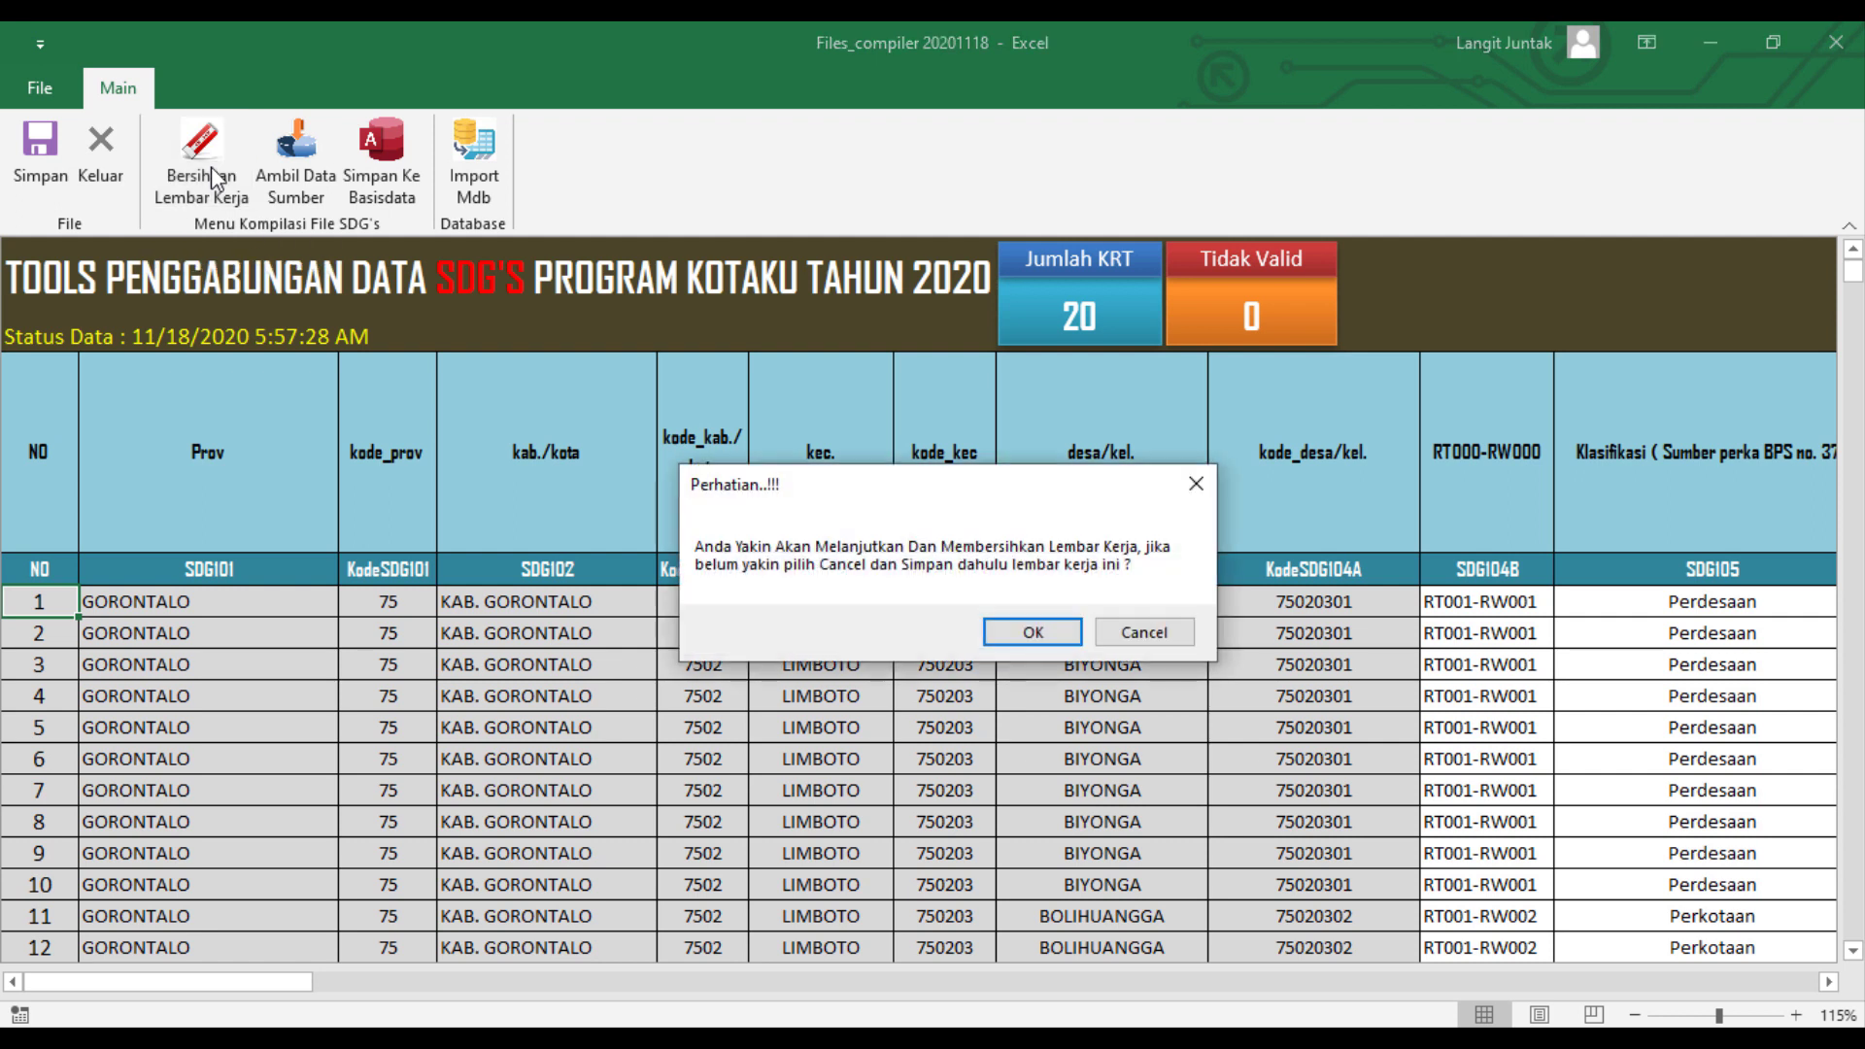
click(1033, 633)
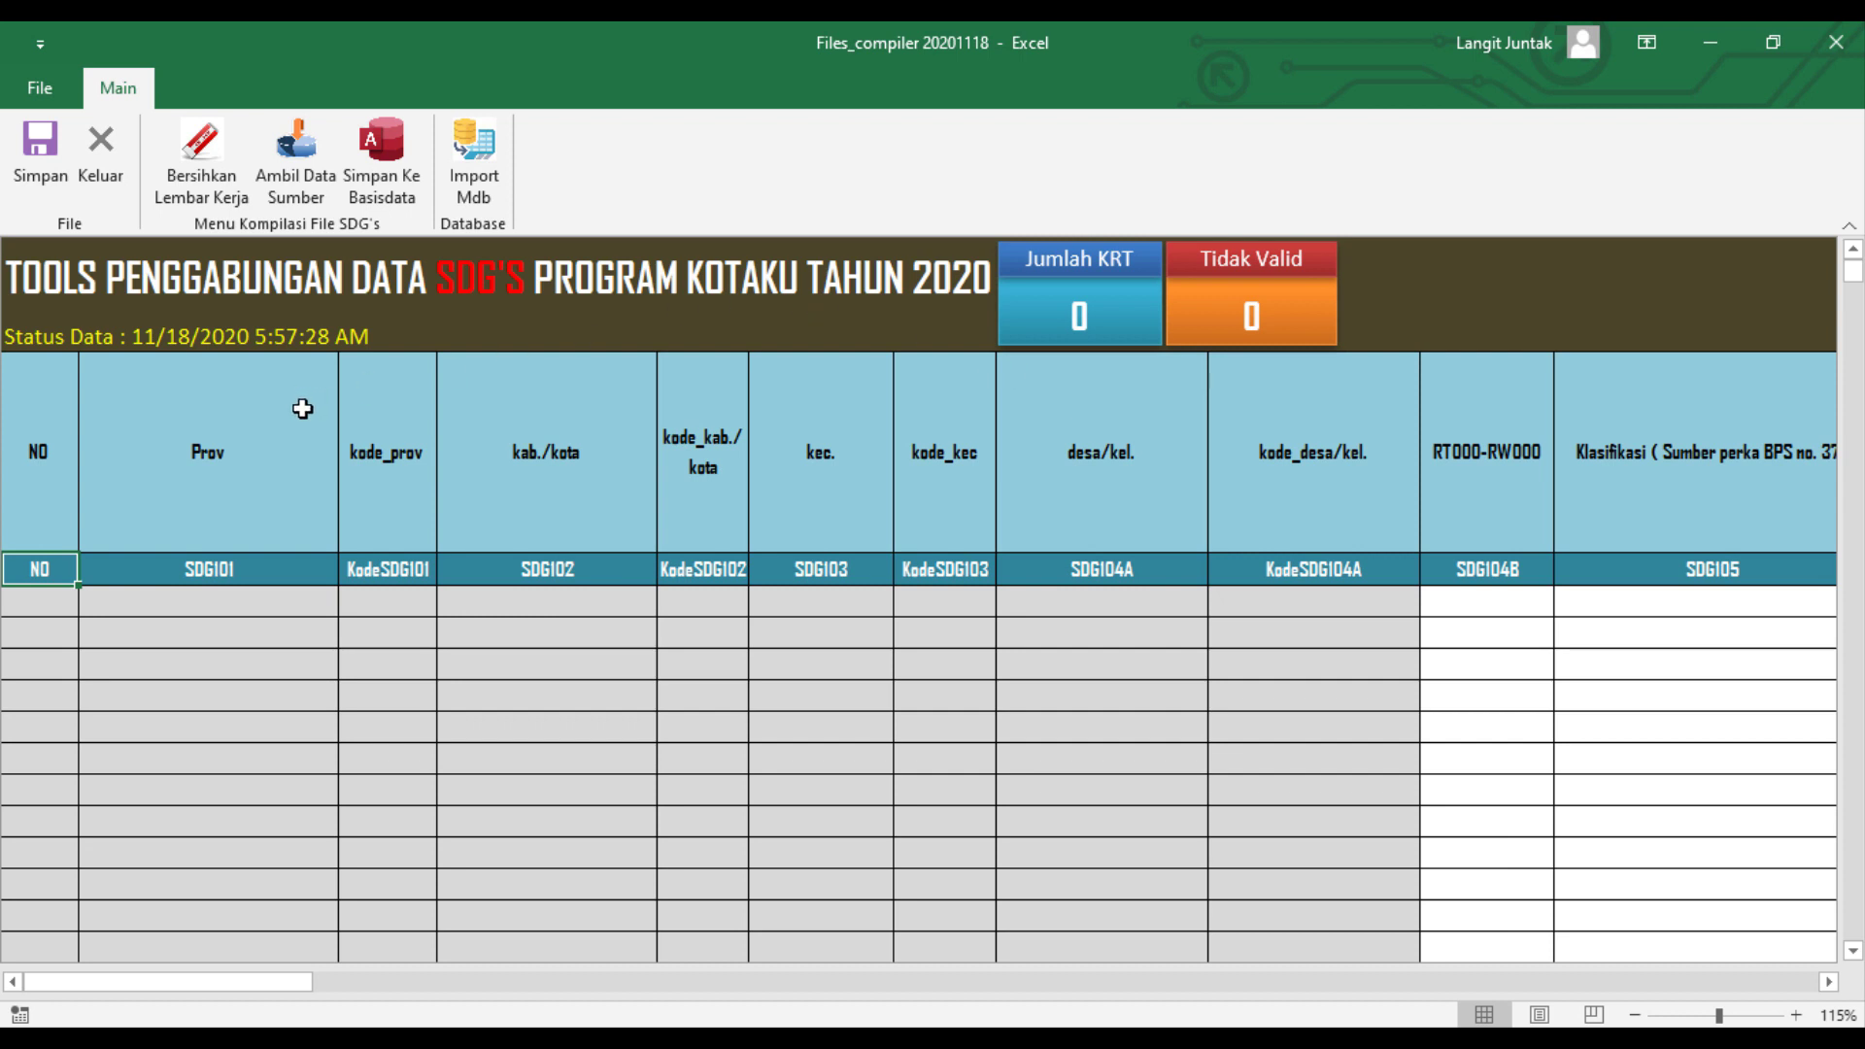
click(308, 178)
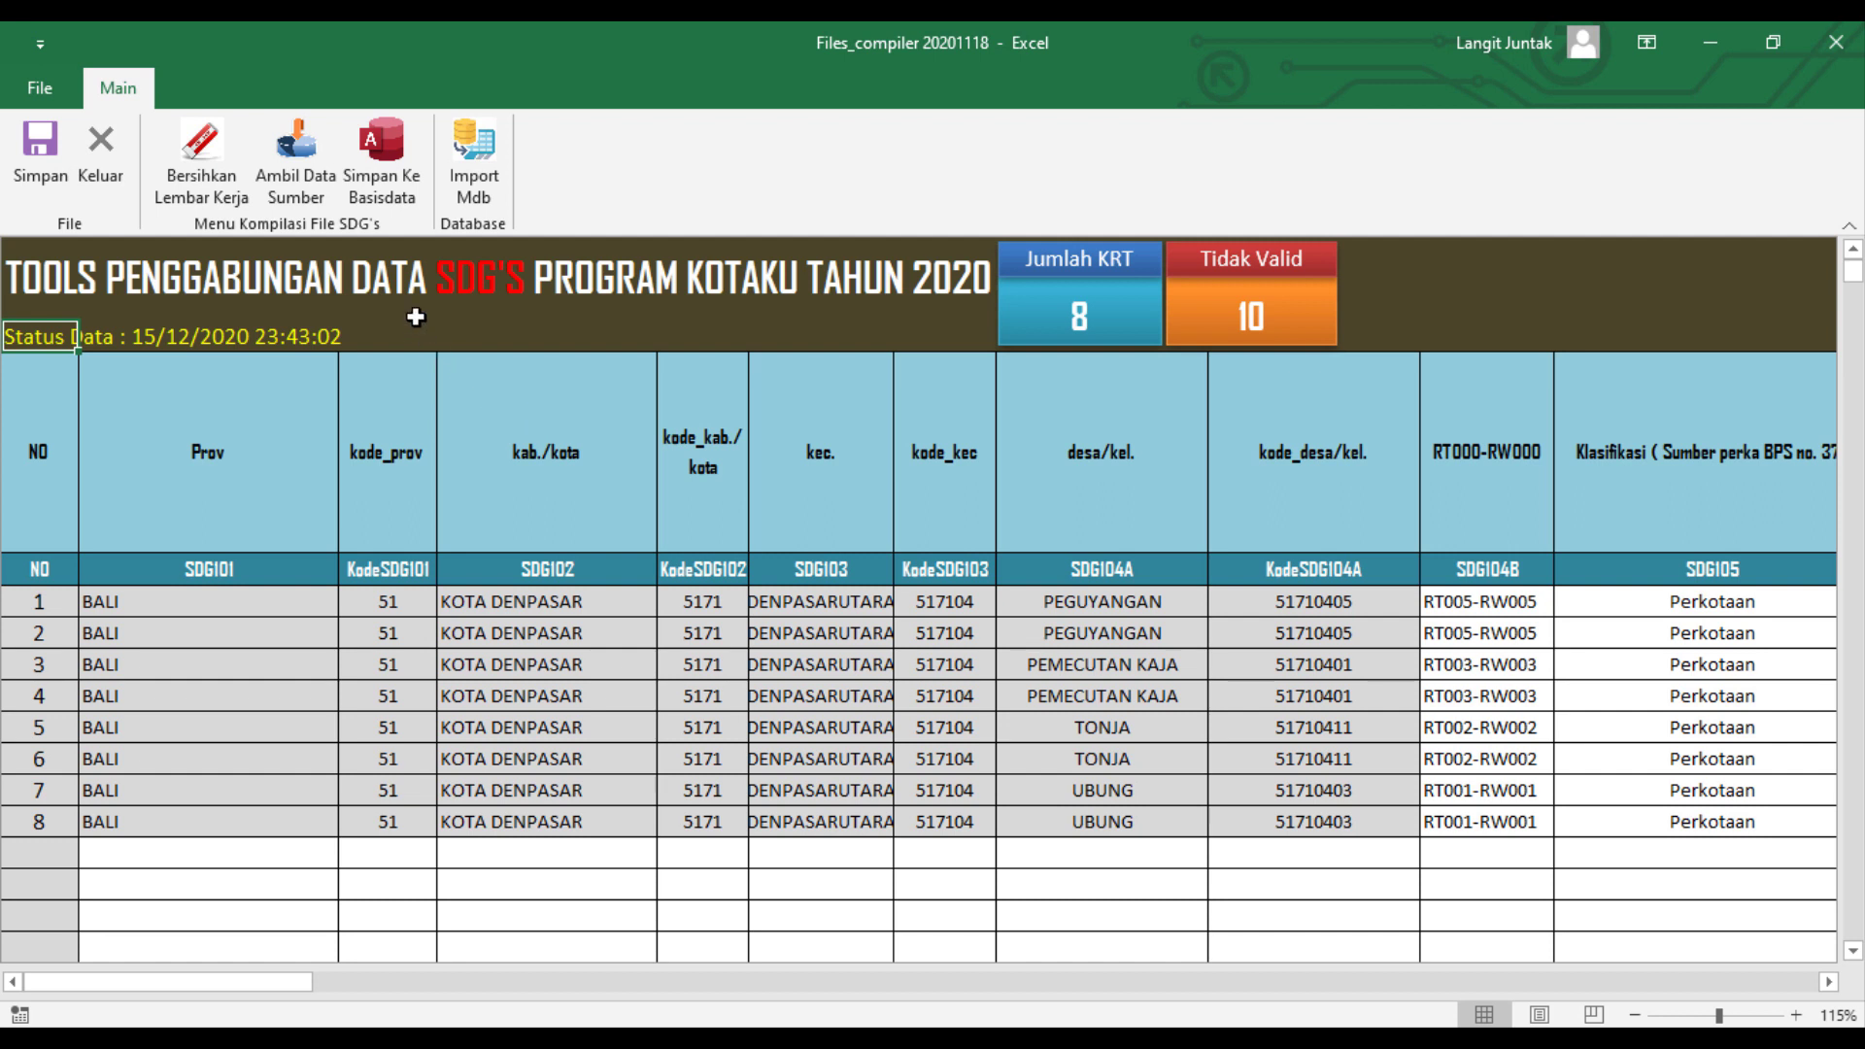
Step: Try to save the compiled SDGs data to the database
click(383, 163)
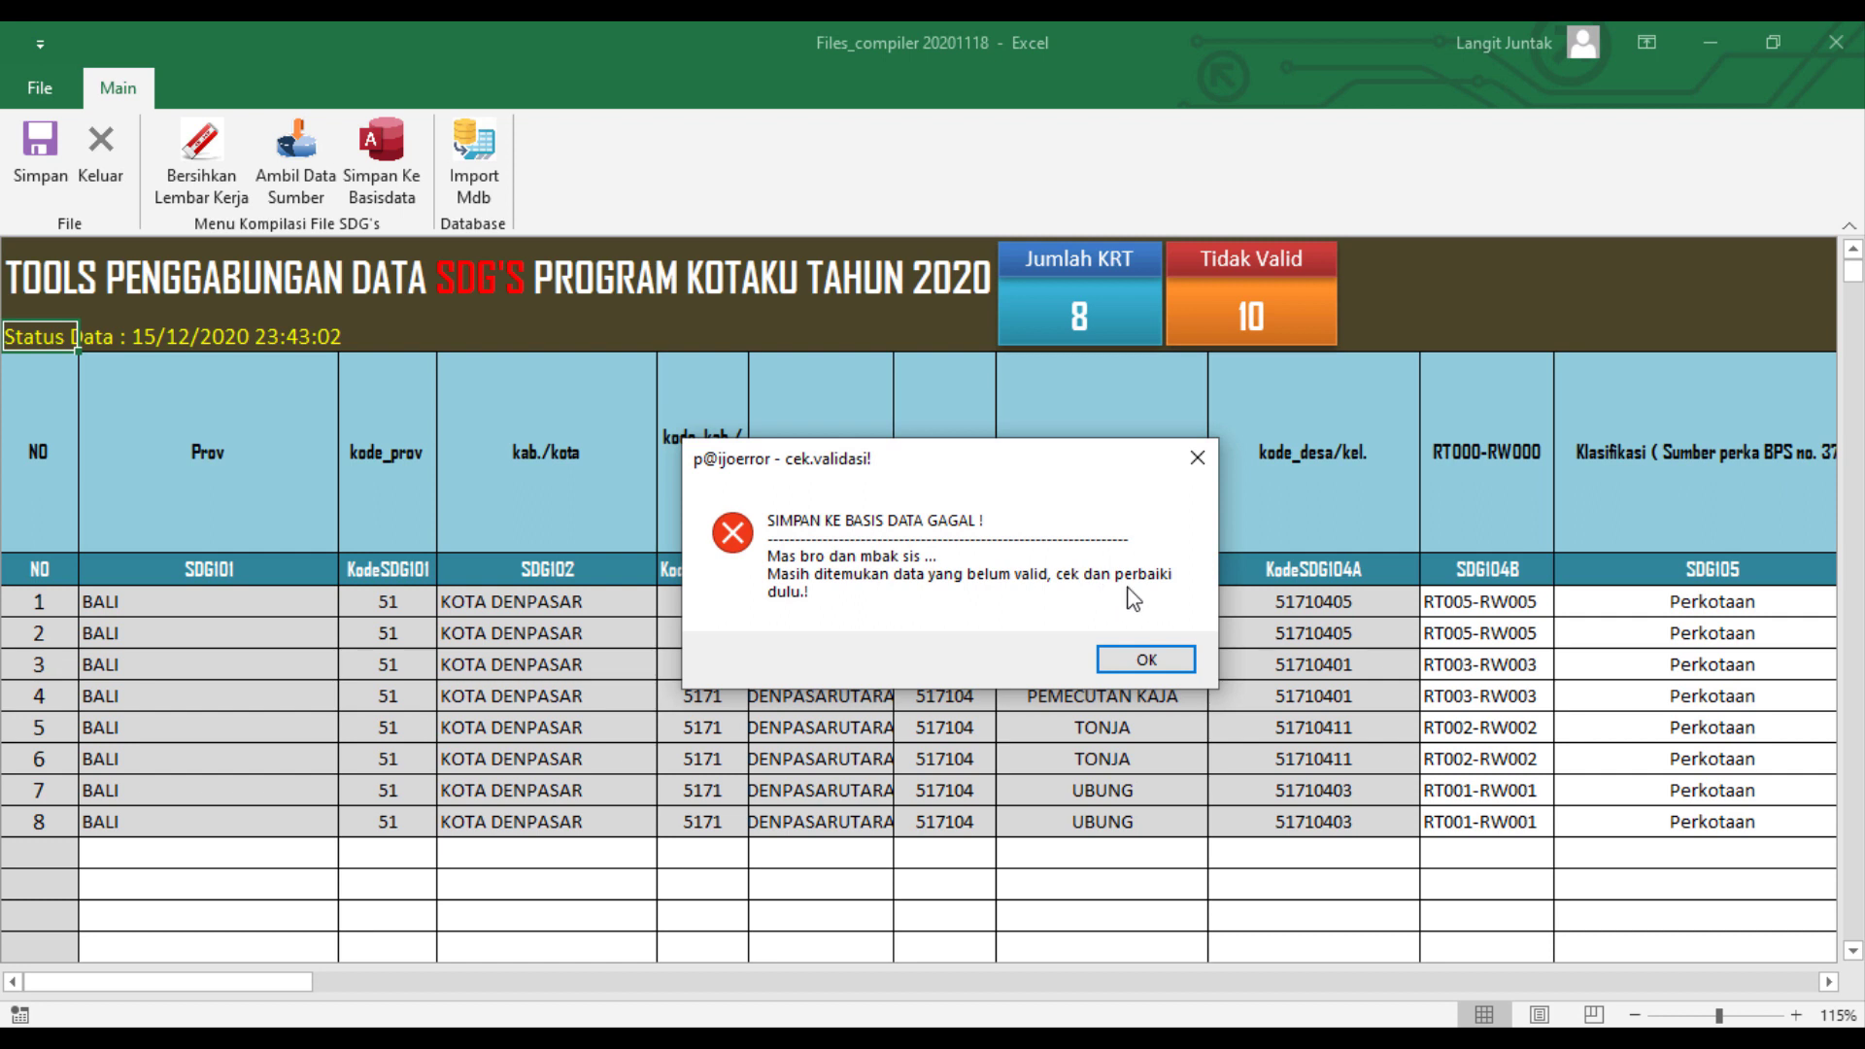
click(1146, 660)
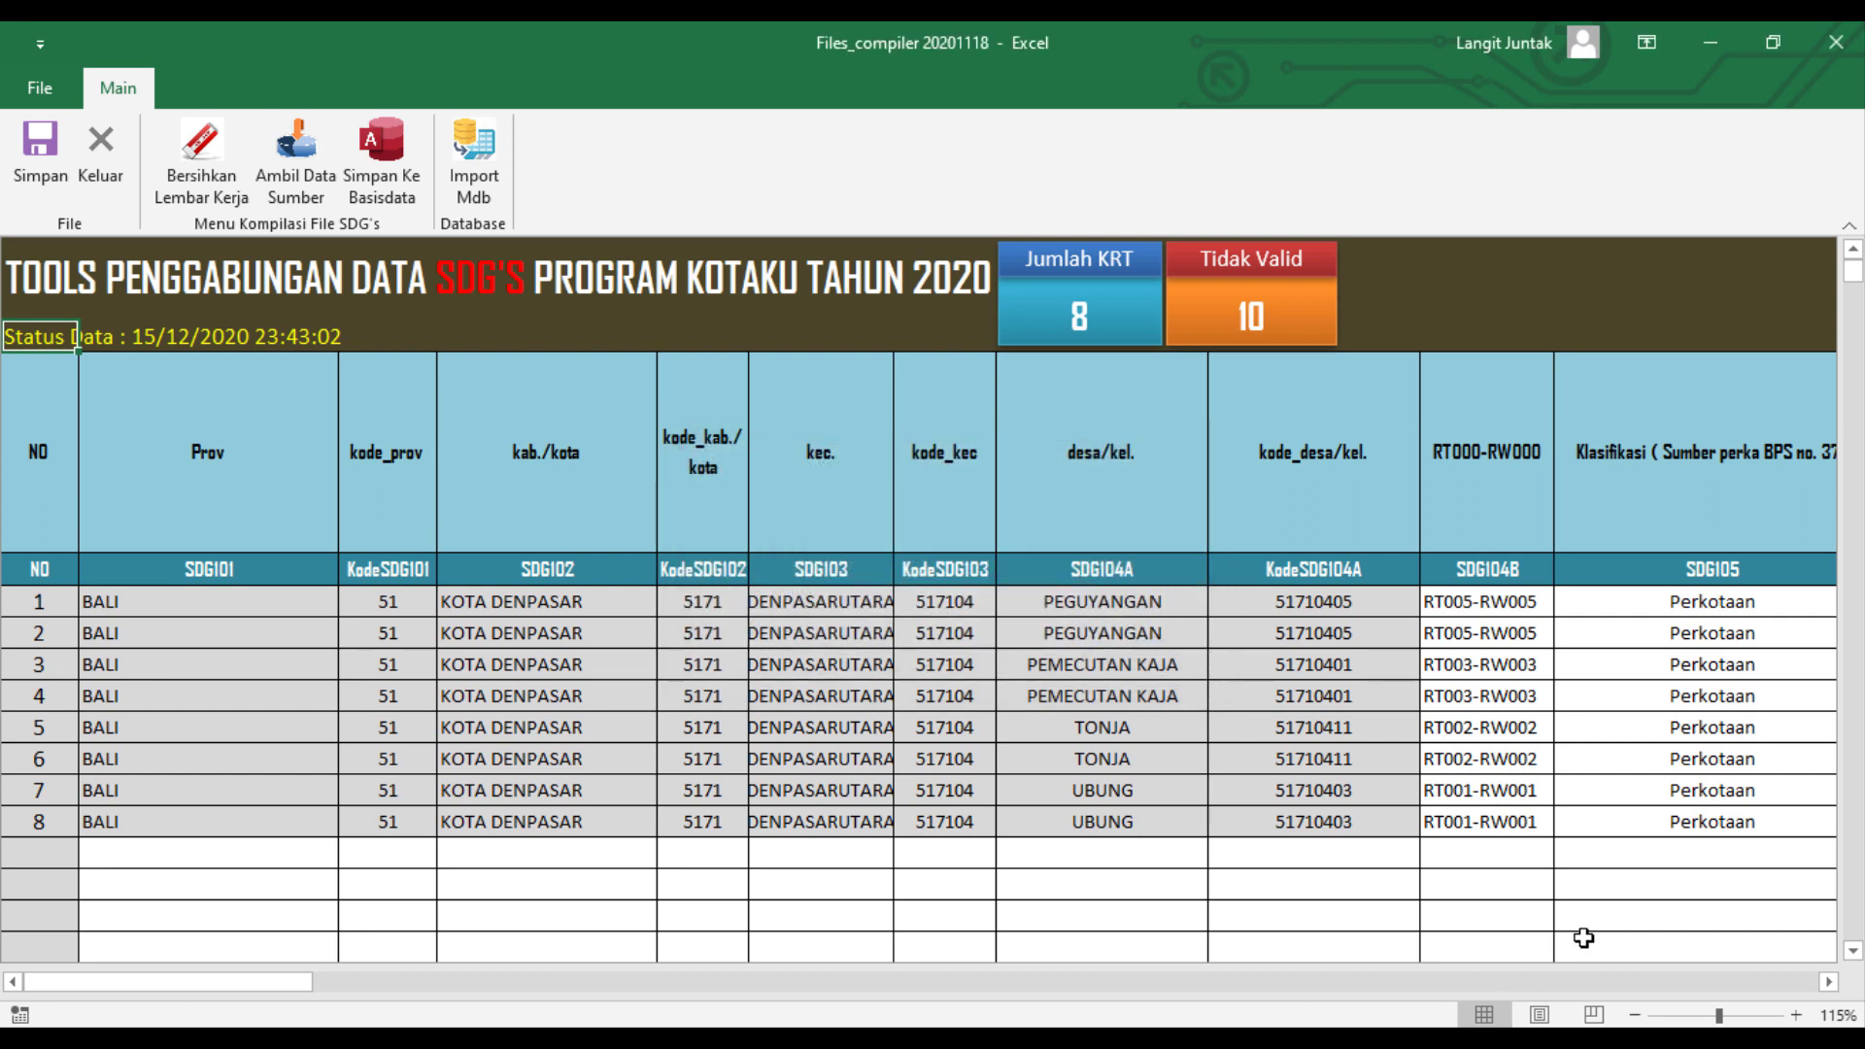
Step: Examine the compiled SDGs records across the worksheet and check the flagged counts in the Jumlah Tidak Valid column
click(1828, 982)
click(1828, 982)
click(1828, 982)
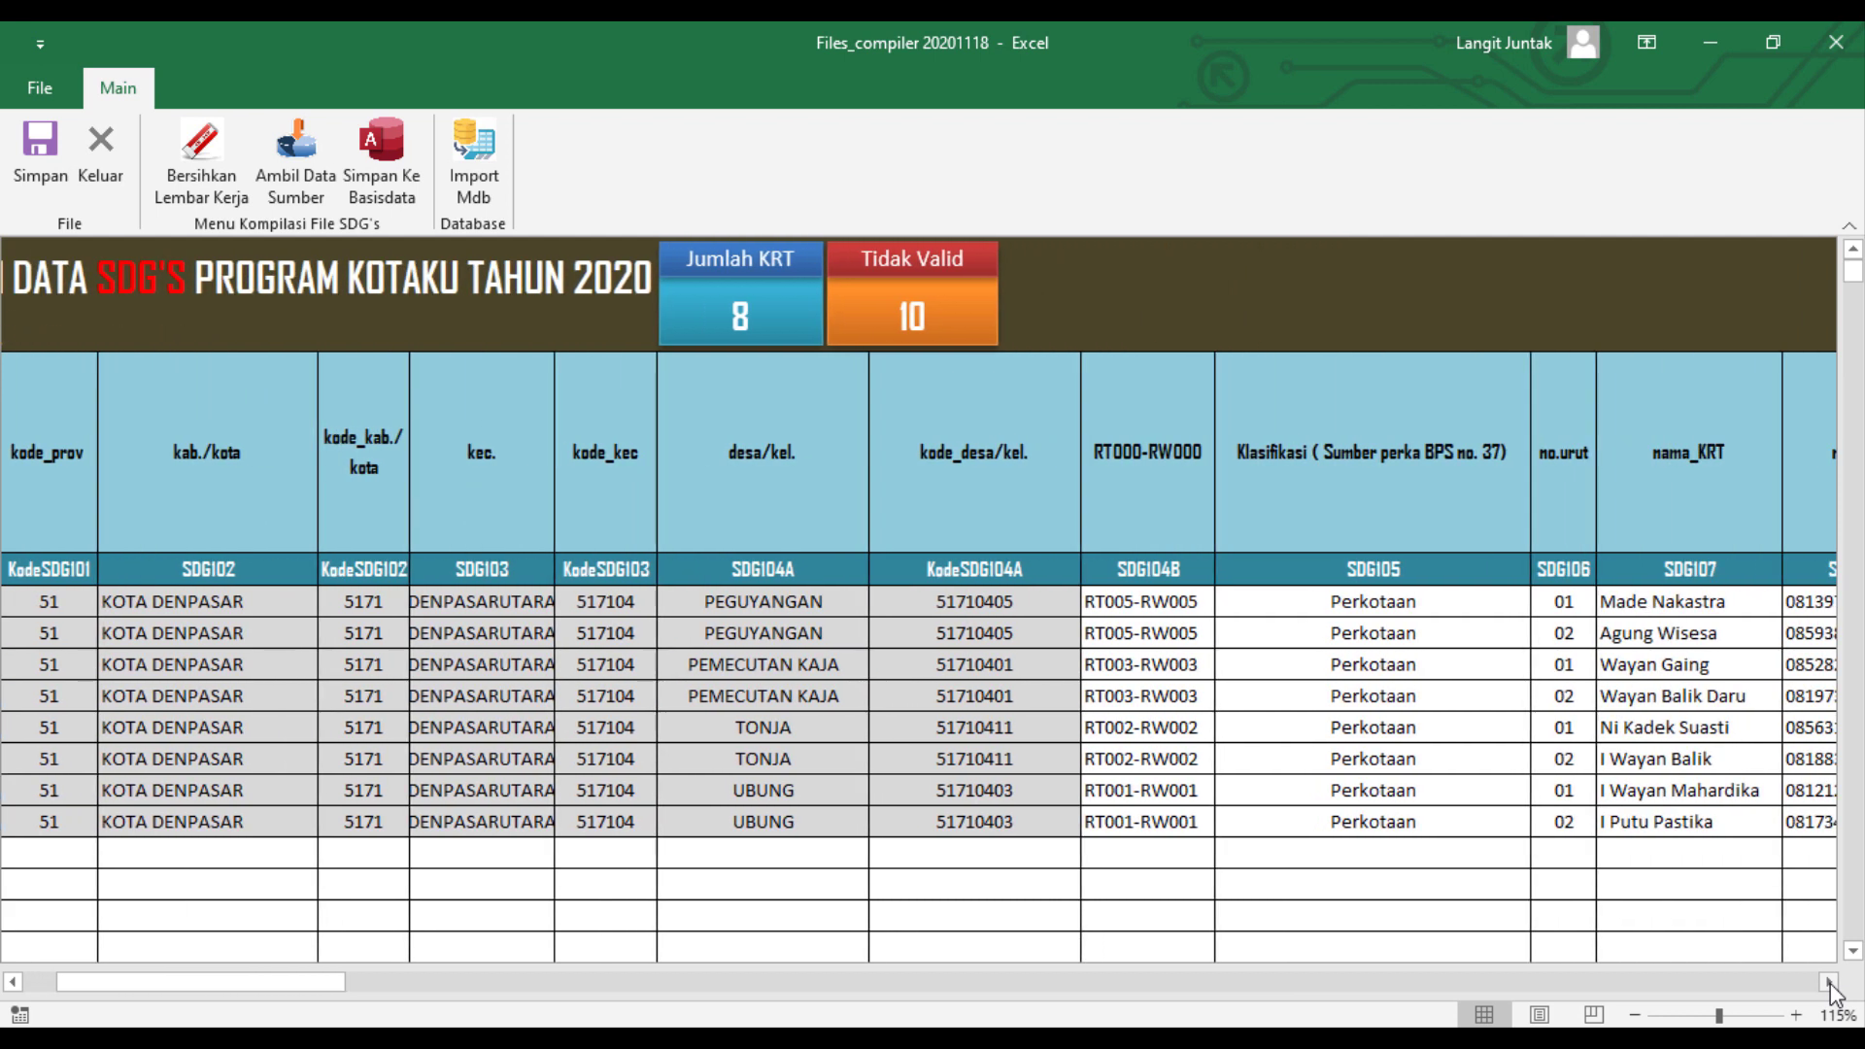
click(1828, 982)
click(1828, 982)
click(1828, 982)
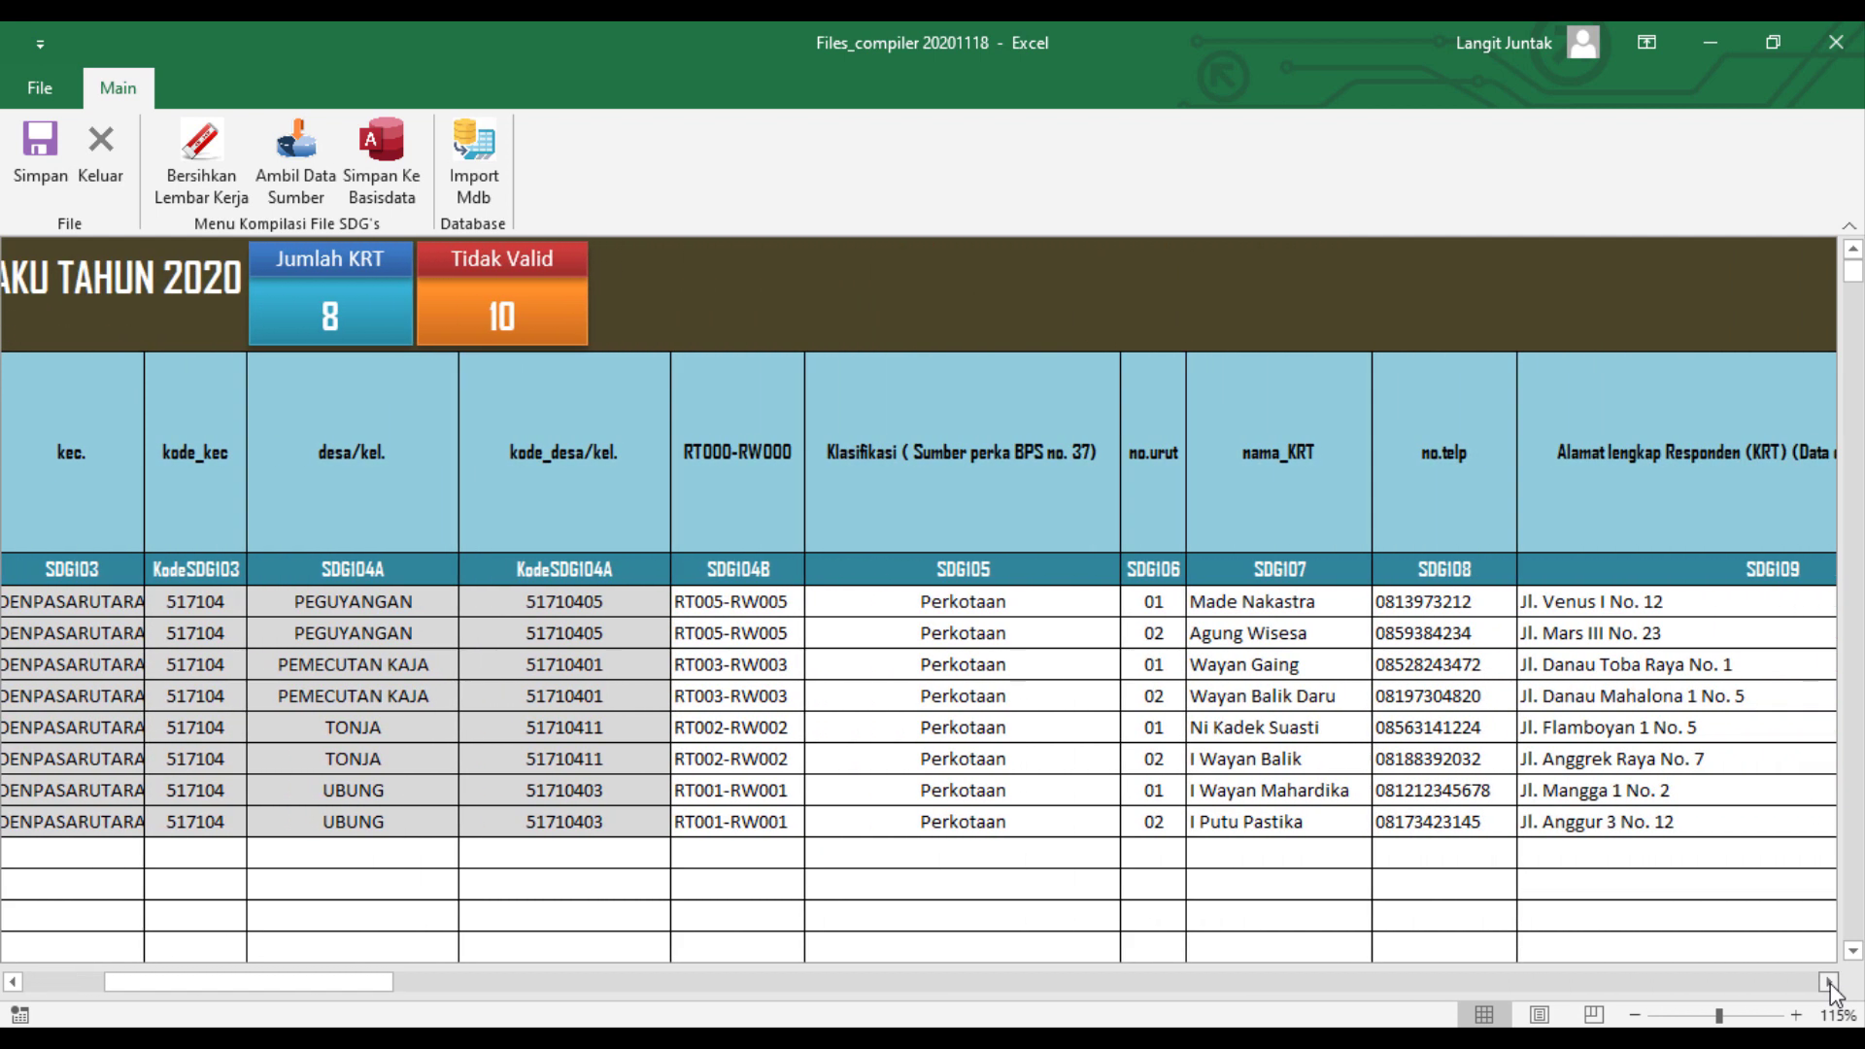
click(1828, 982)
click(1828, 982)
click(1828, 982)
click(1828, 982)
click(1828, 982)
click(1828, 982)
click(1828, 982)
click(1828, 982)
drag(508, 982, 1644, 978)
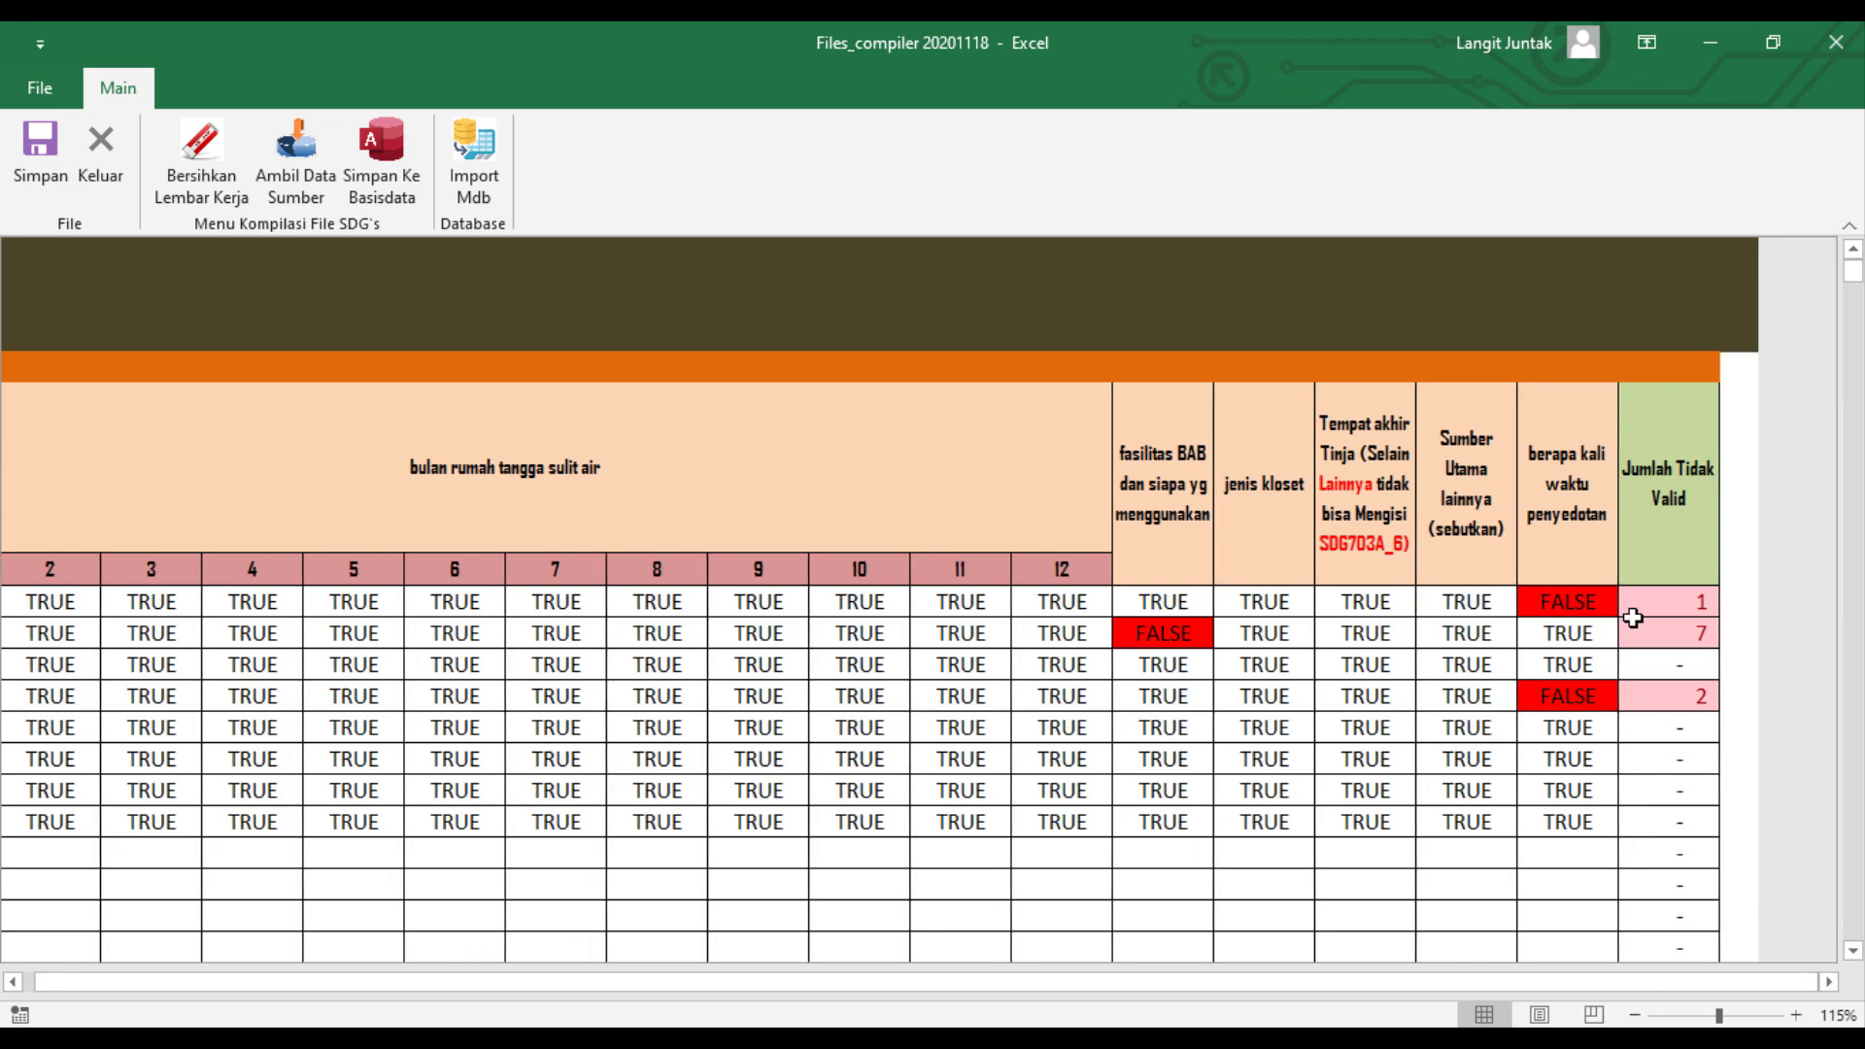
click(1664, 606)
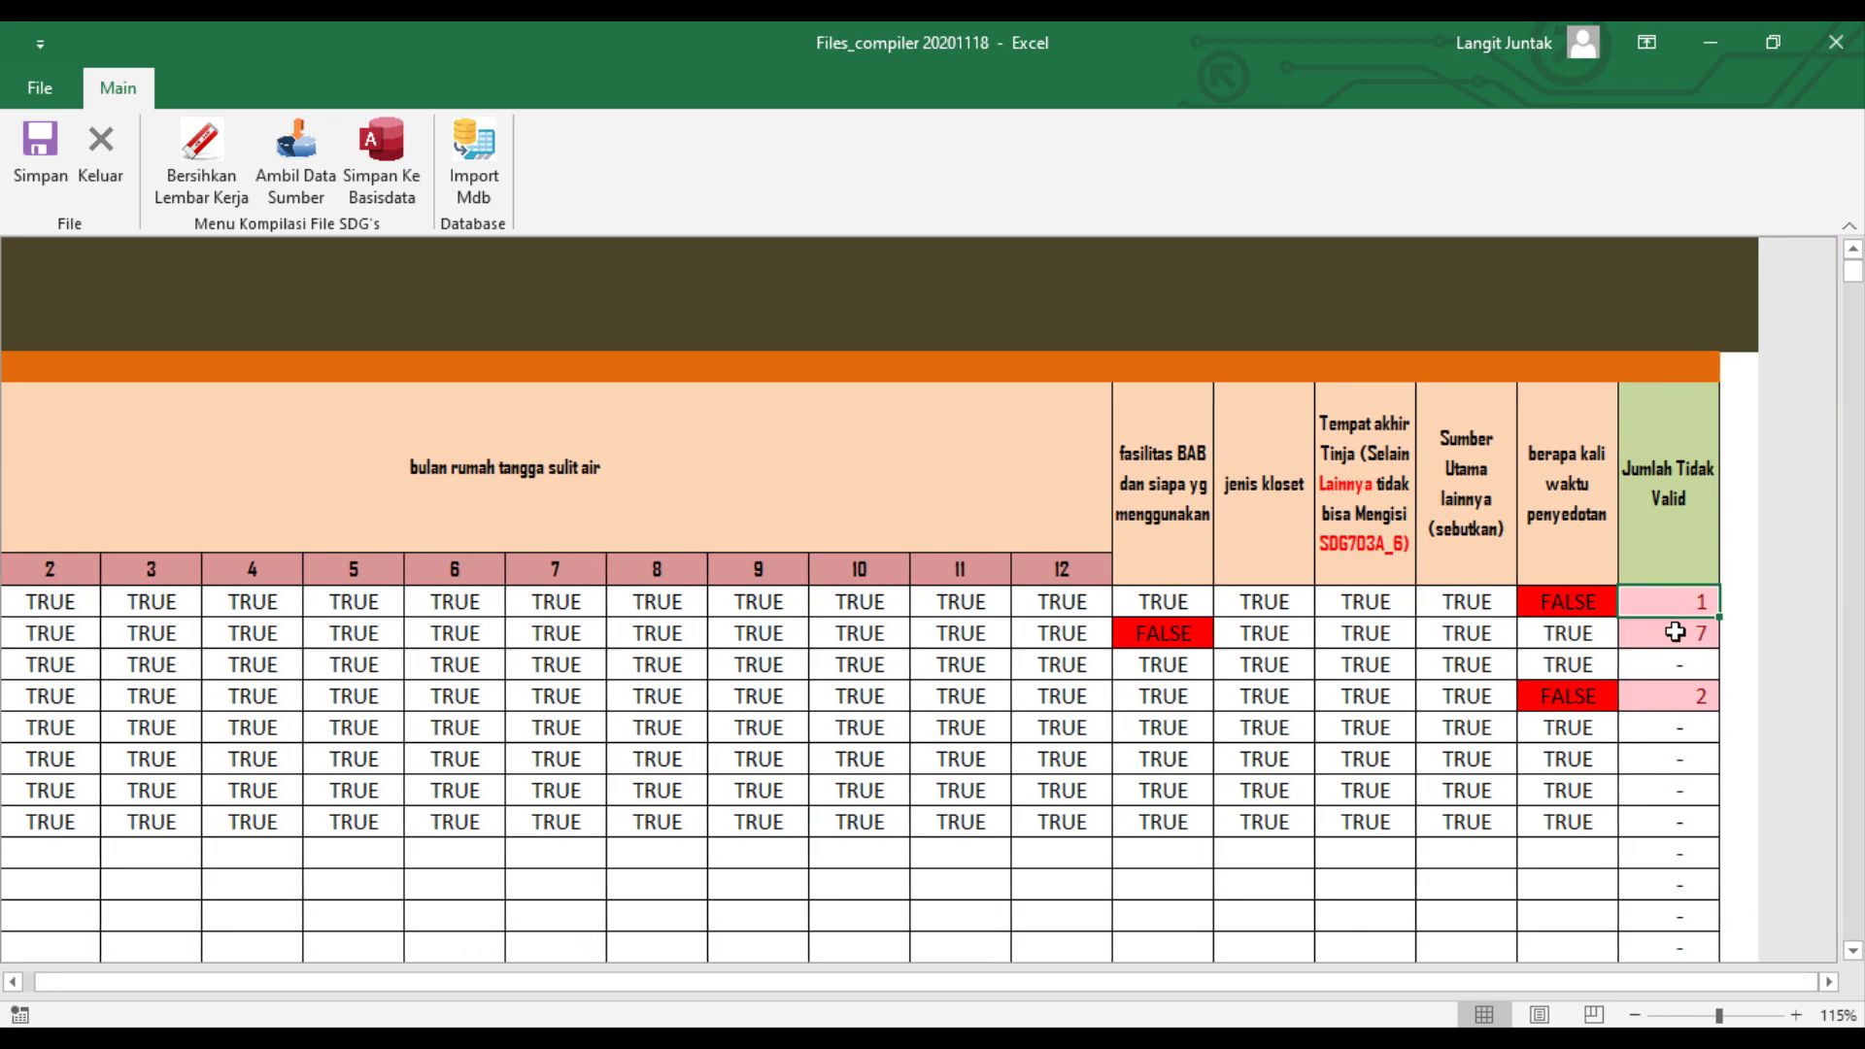
click(1675, 632)
click(1705, 695)
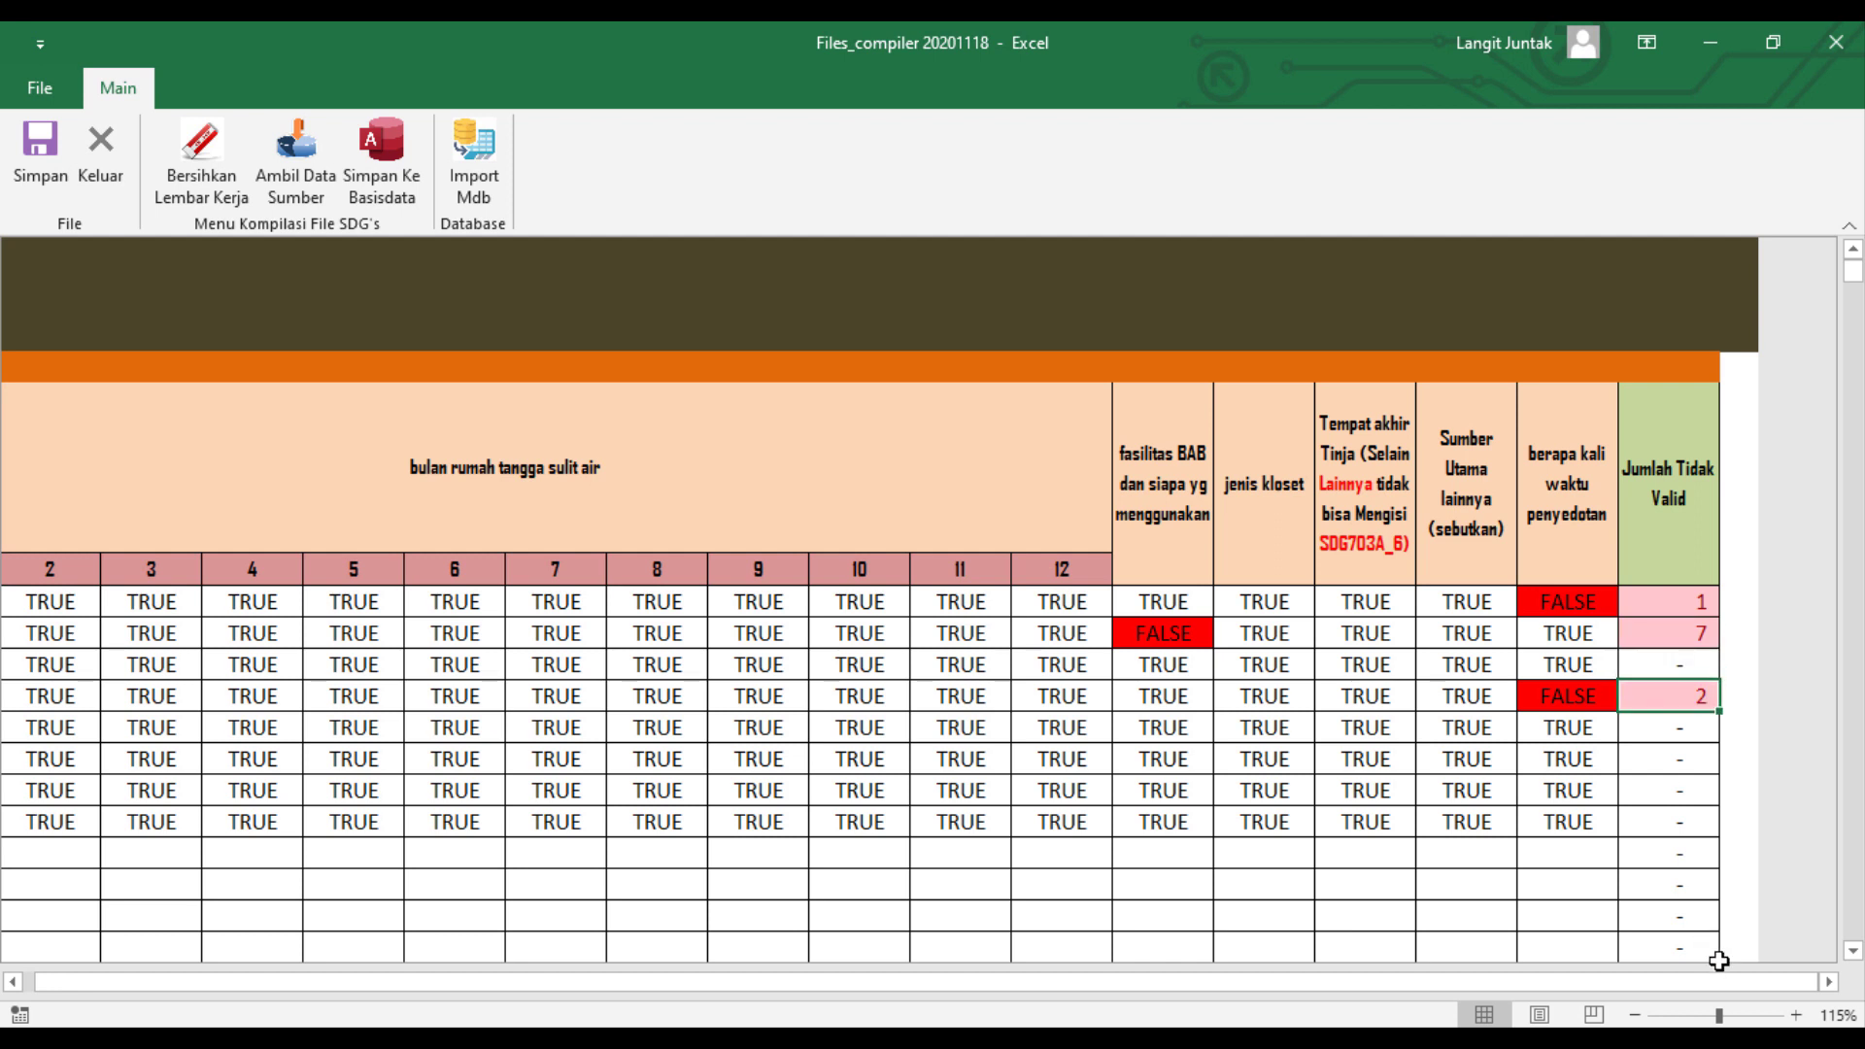
Step: Review the Validasi Data columns to find which answers are marked FALSE for each record
drag(1744, 982, 1612, 976)
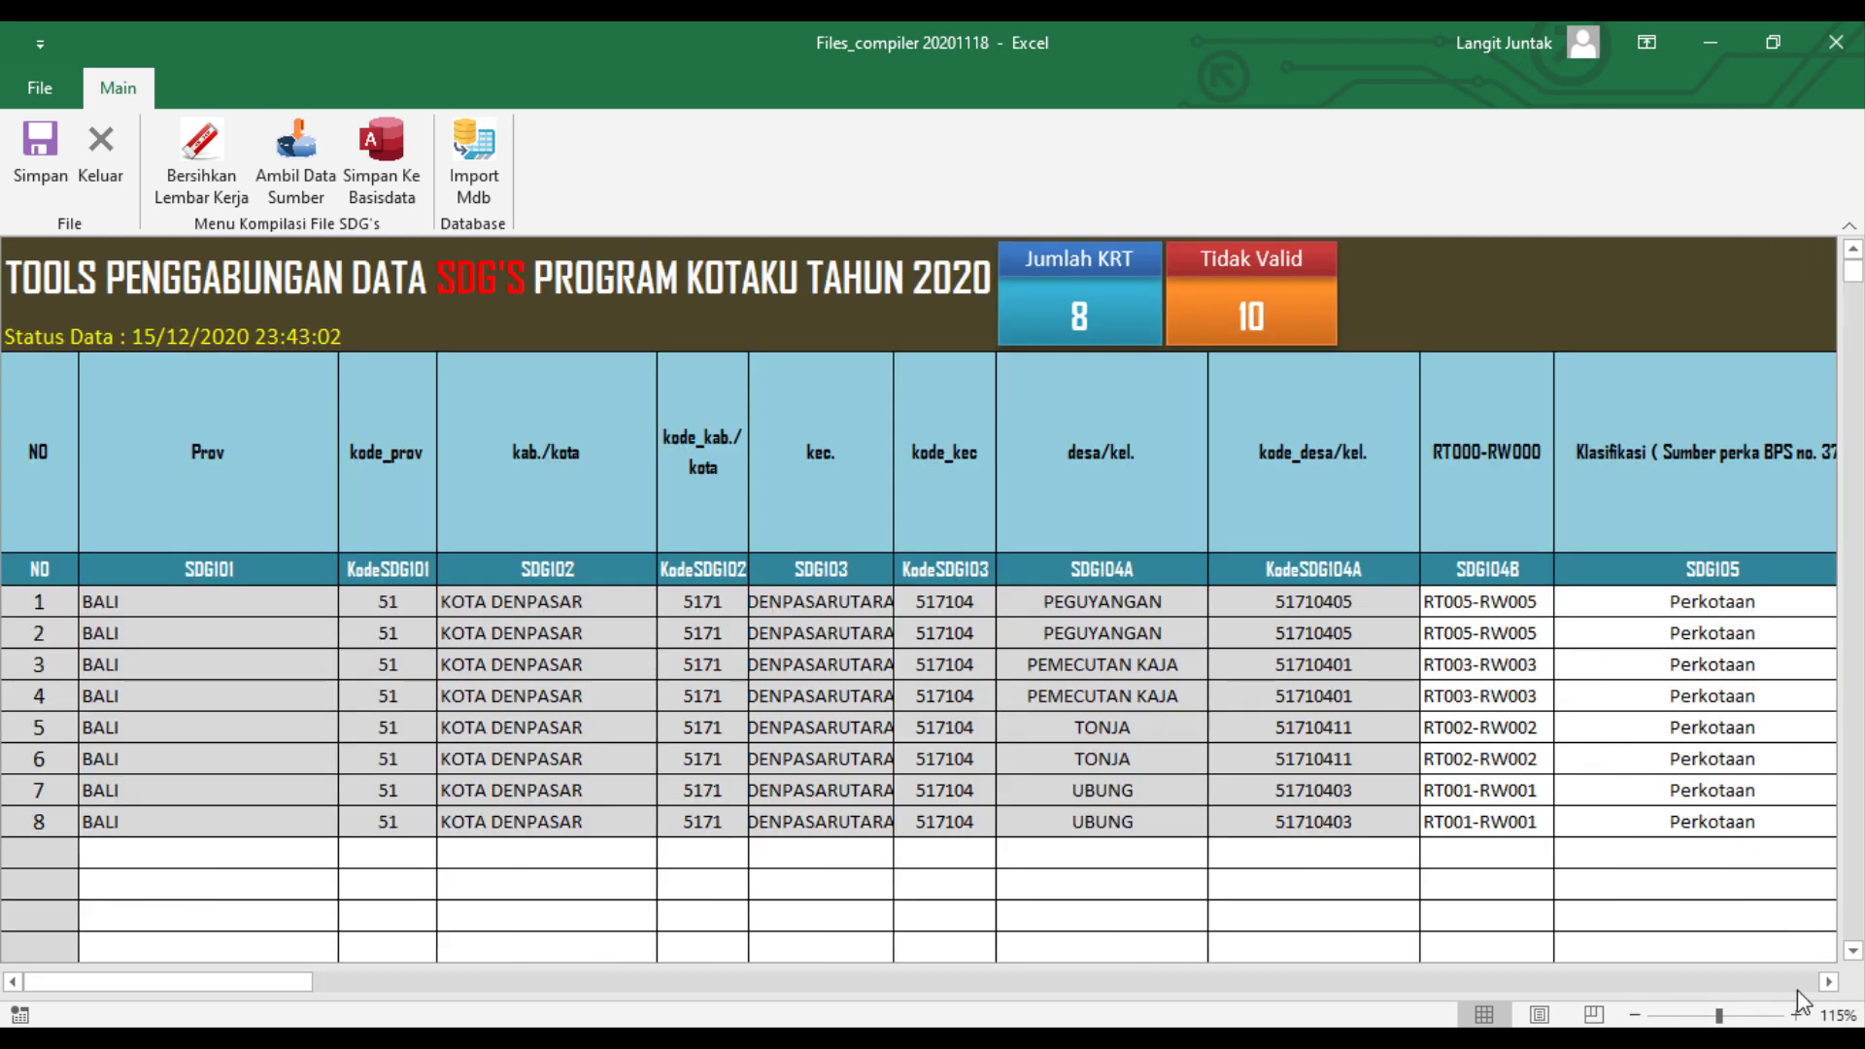
click(1831, 983)
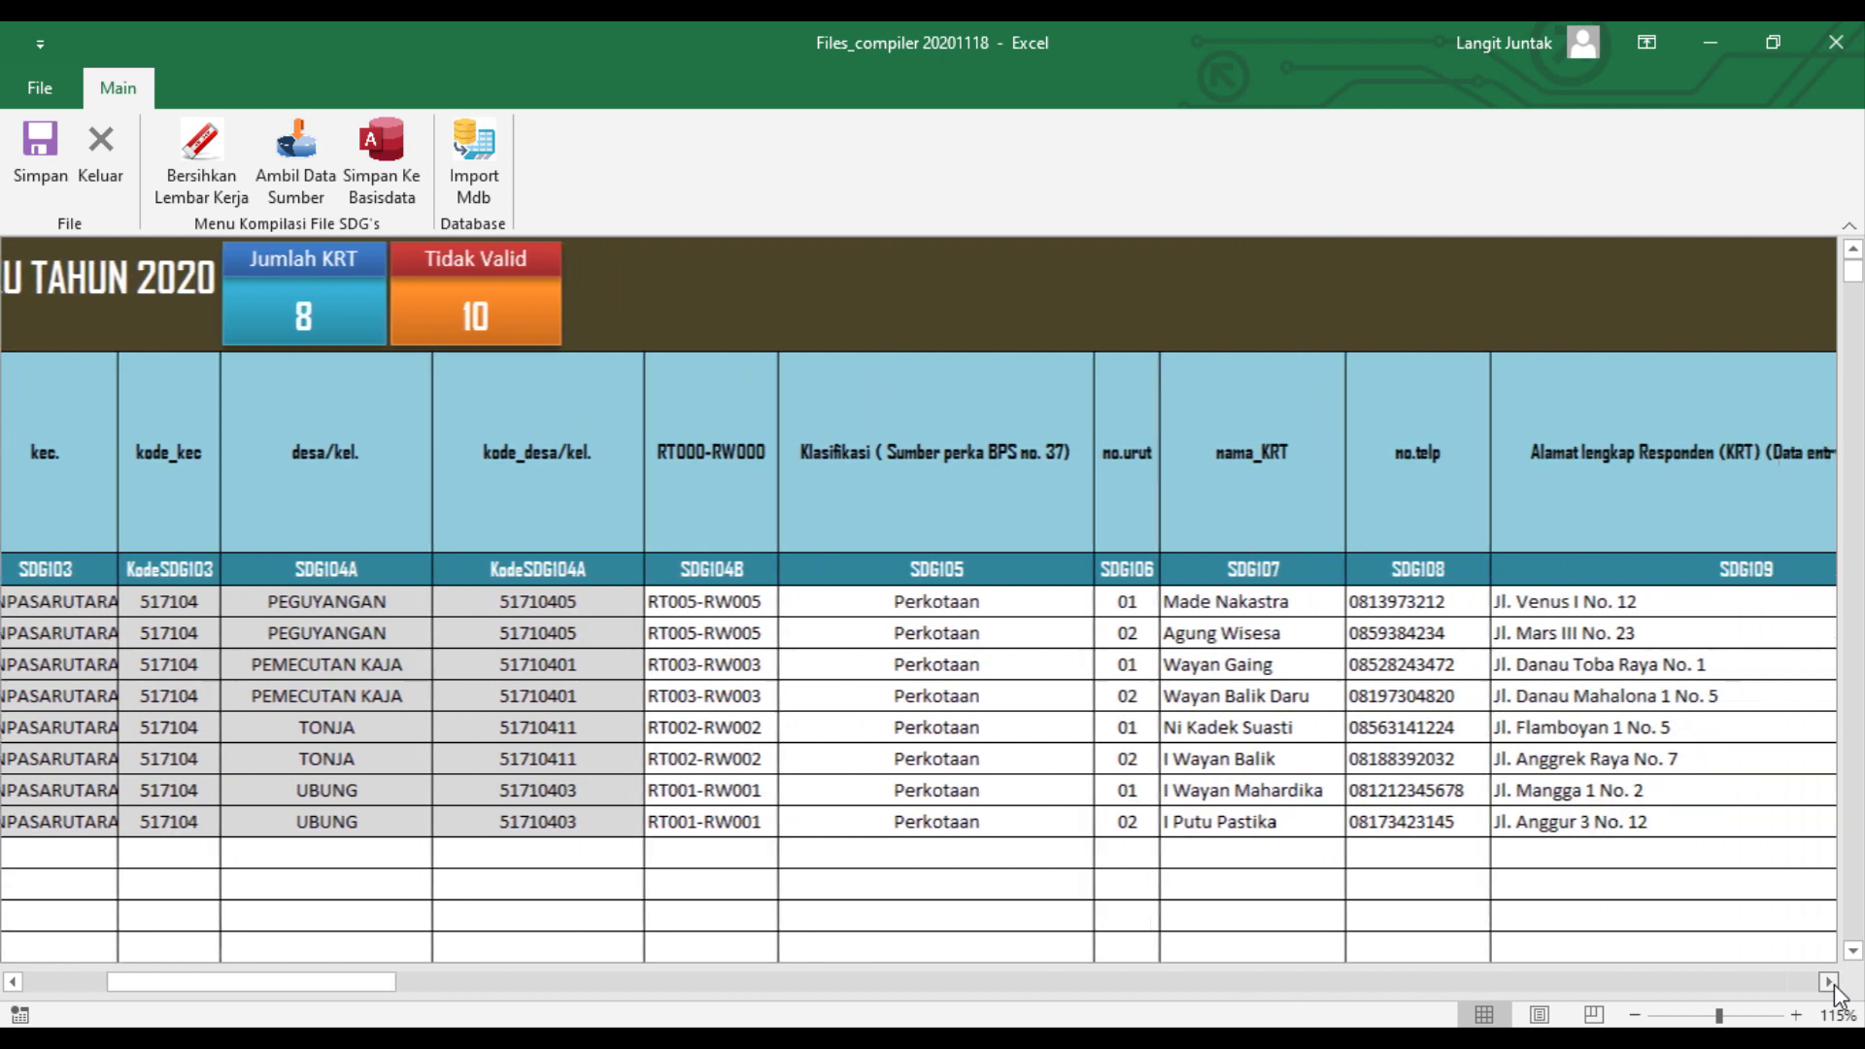
drag(1807, 982, 1804, 981)
drag(1205, 983, 1086, 981)
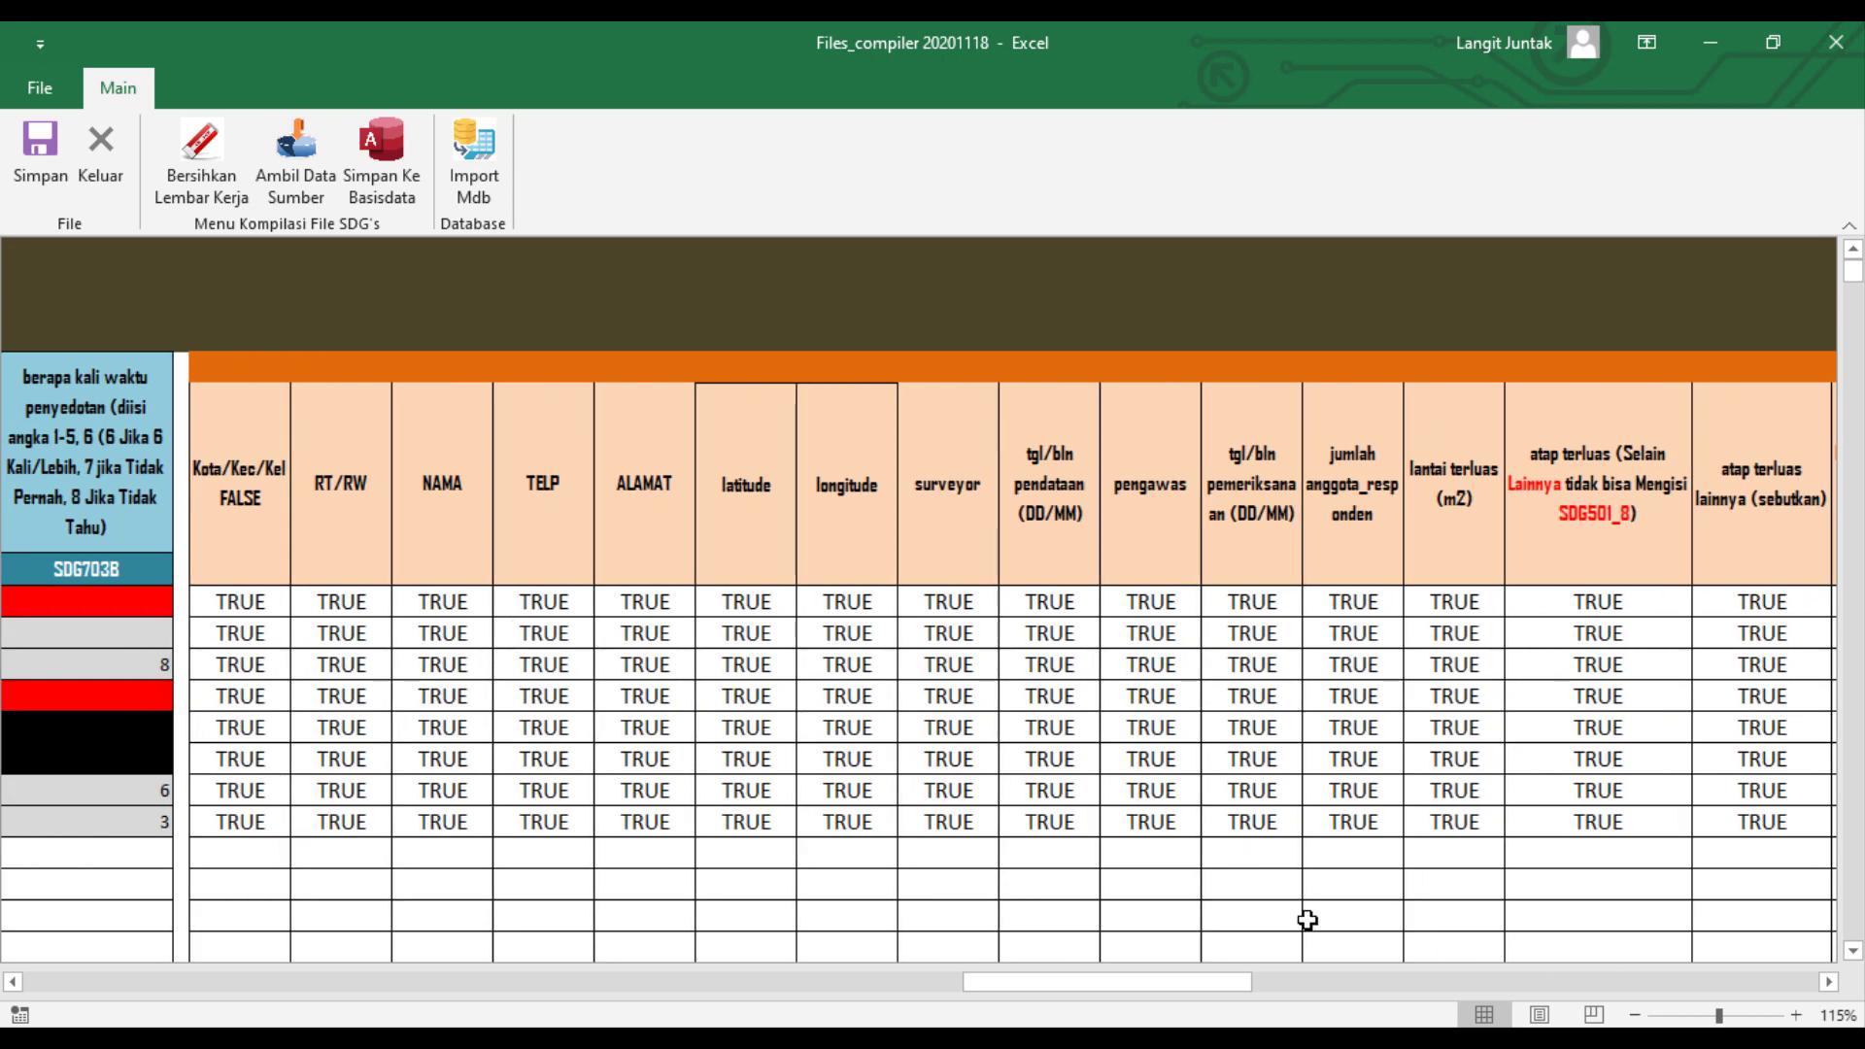
drag(1217, 998, 1470, 993)
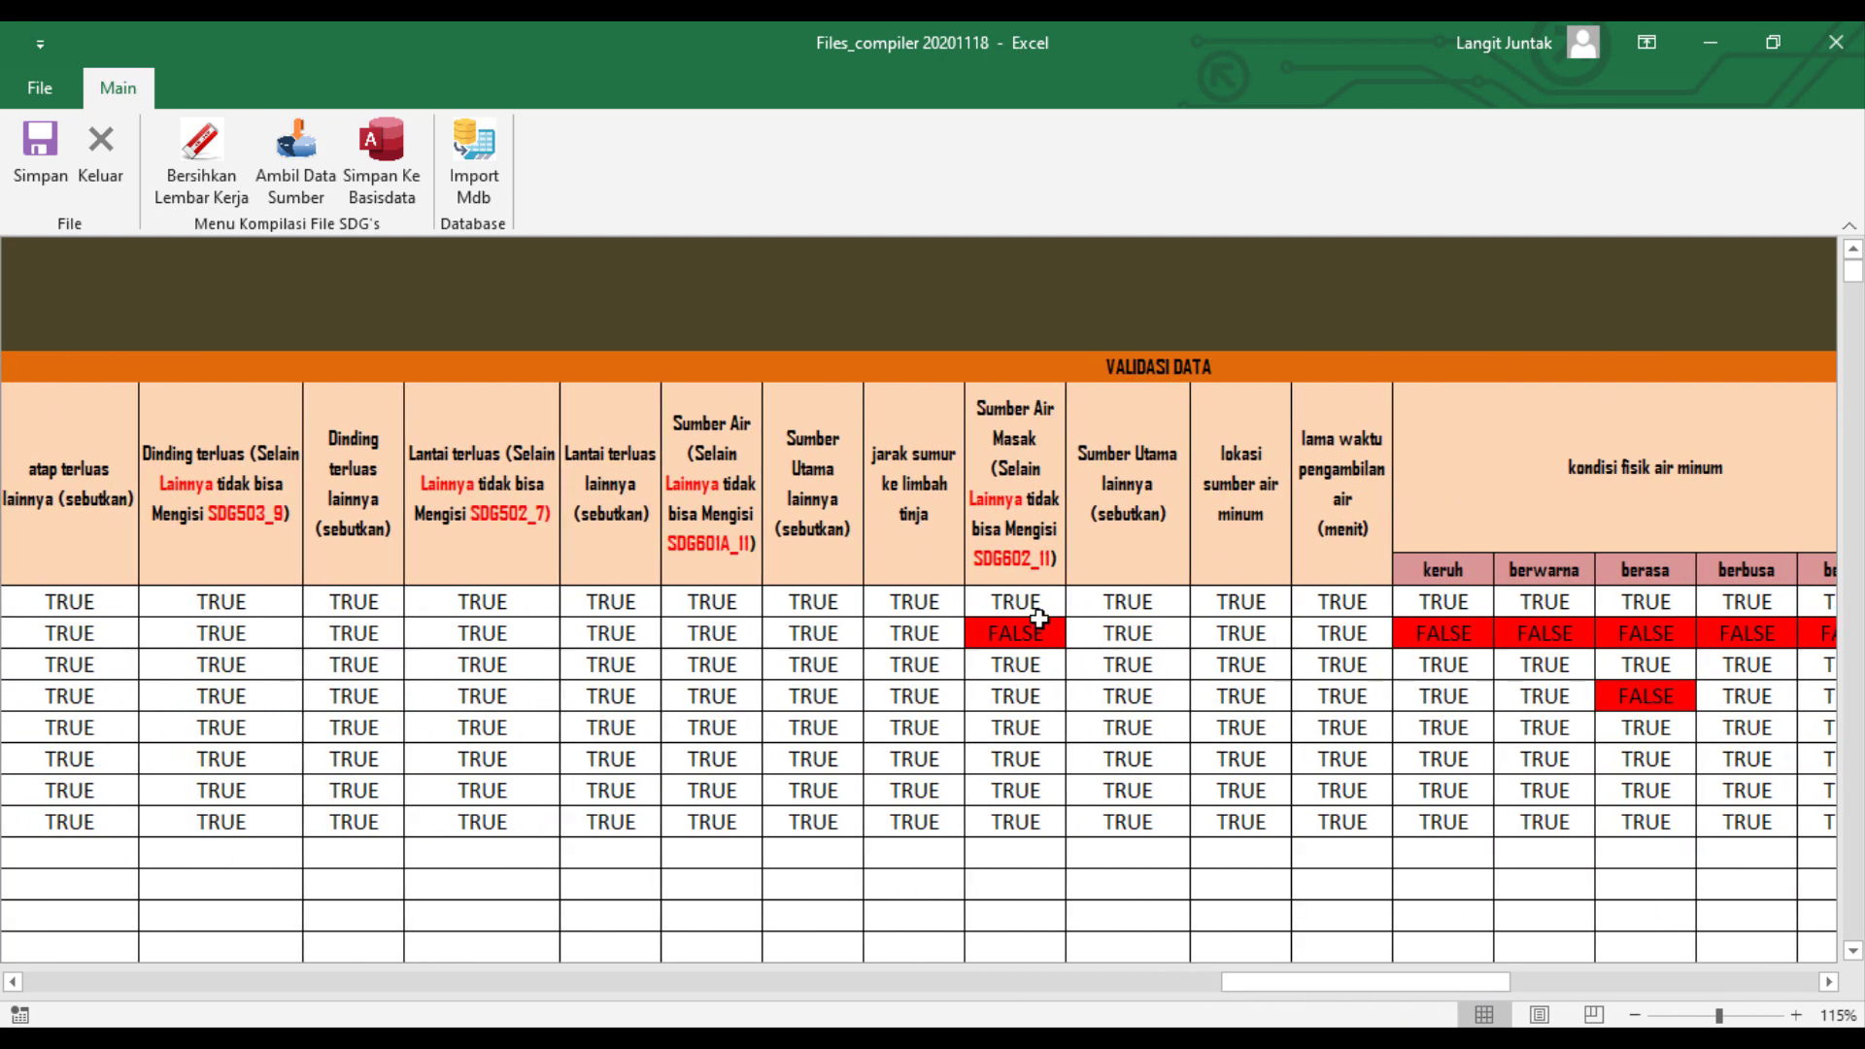
click(1036, 623)
drag(1336, 983, 1649, 991)
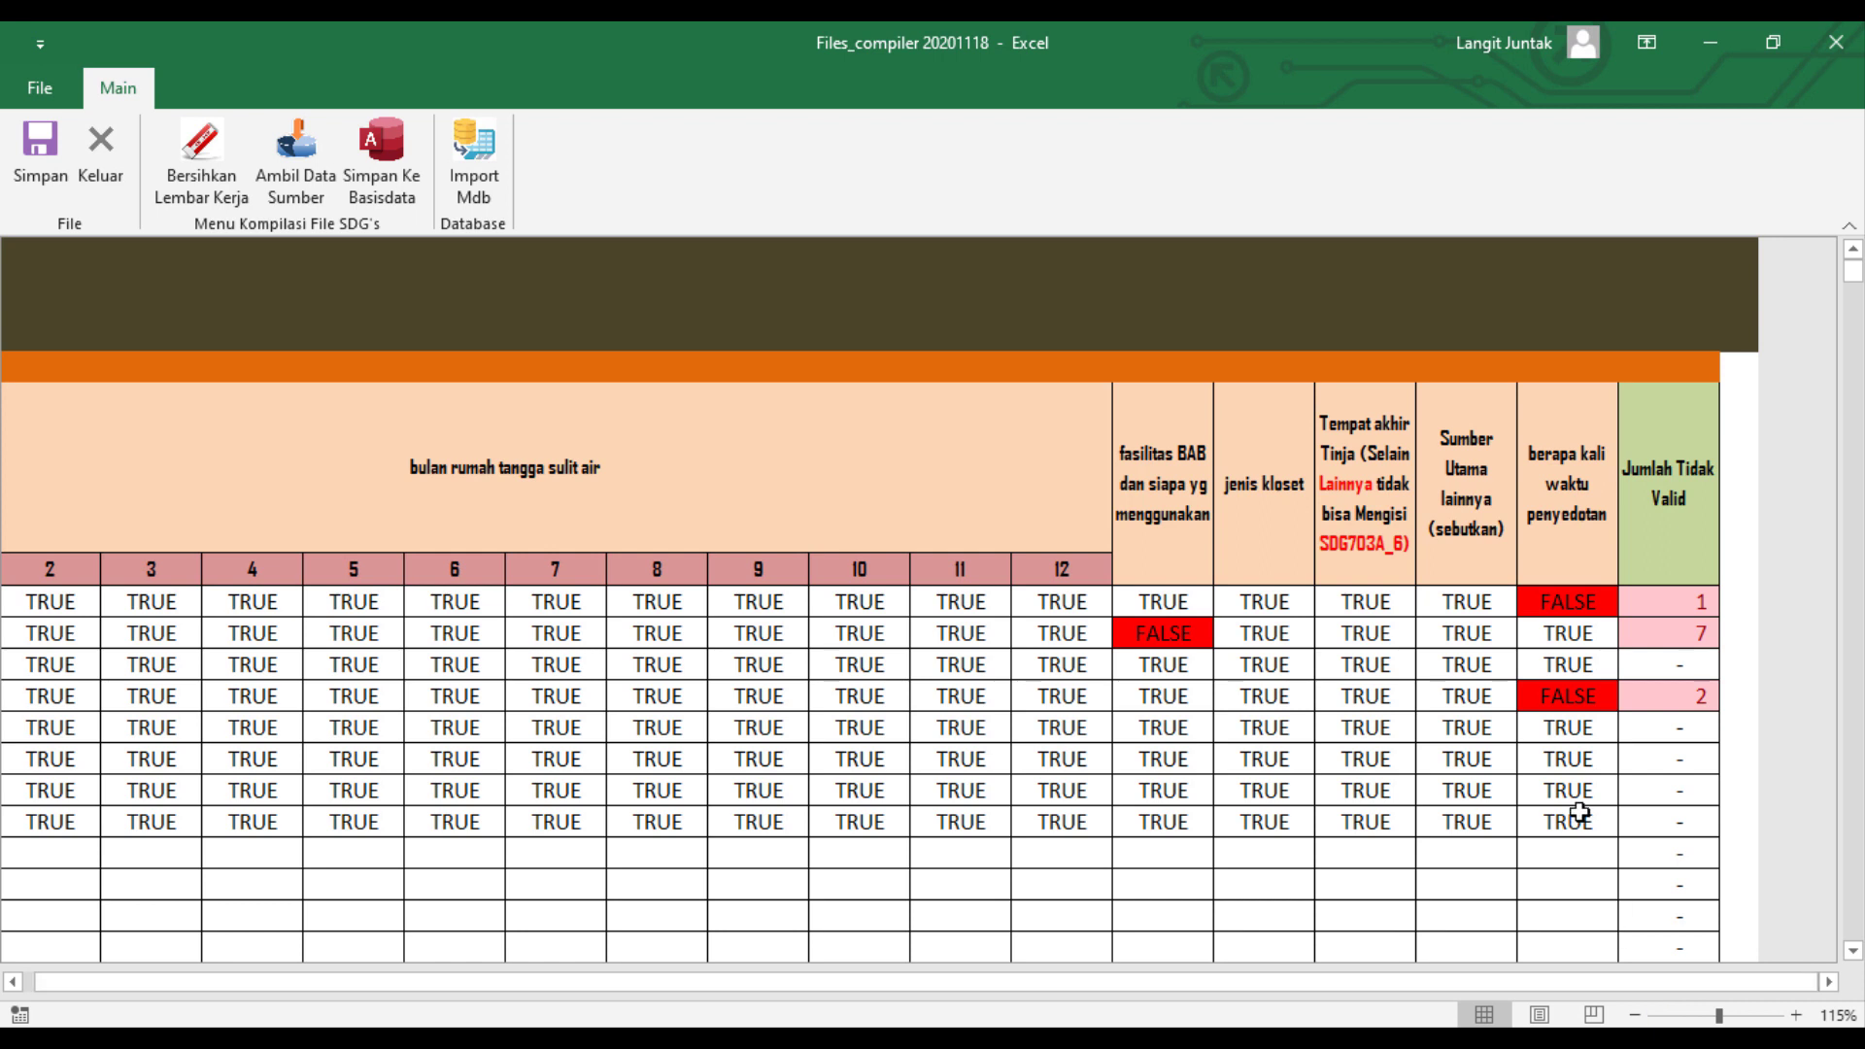
Step: Trace the fourth record's validation row back to the source data and inspect the answers in the neighbouring fifth record
click(1660, 700)
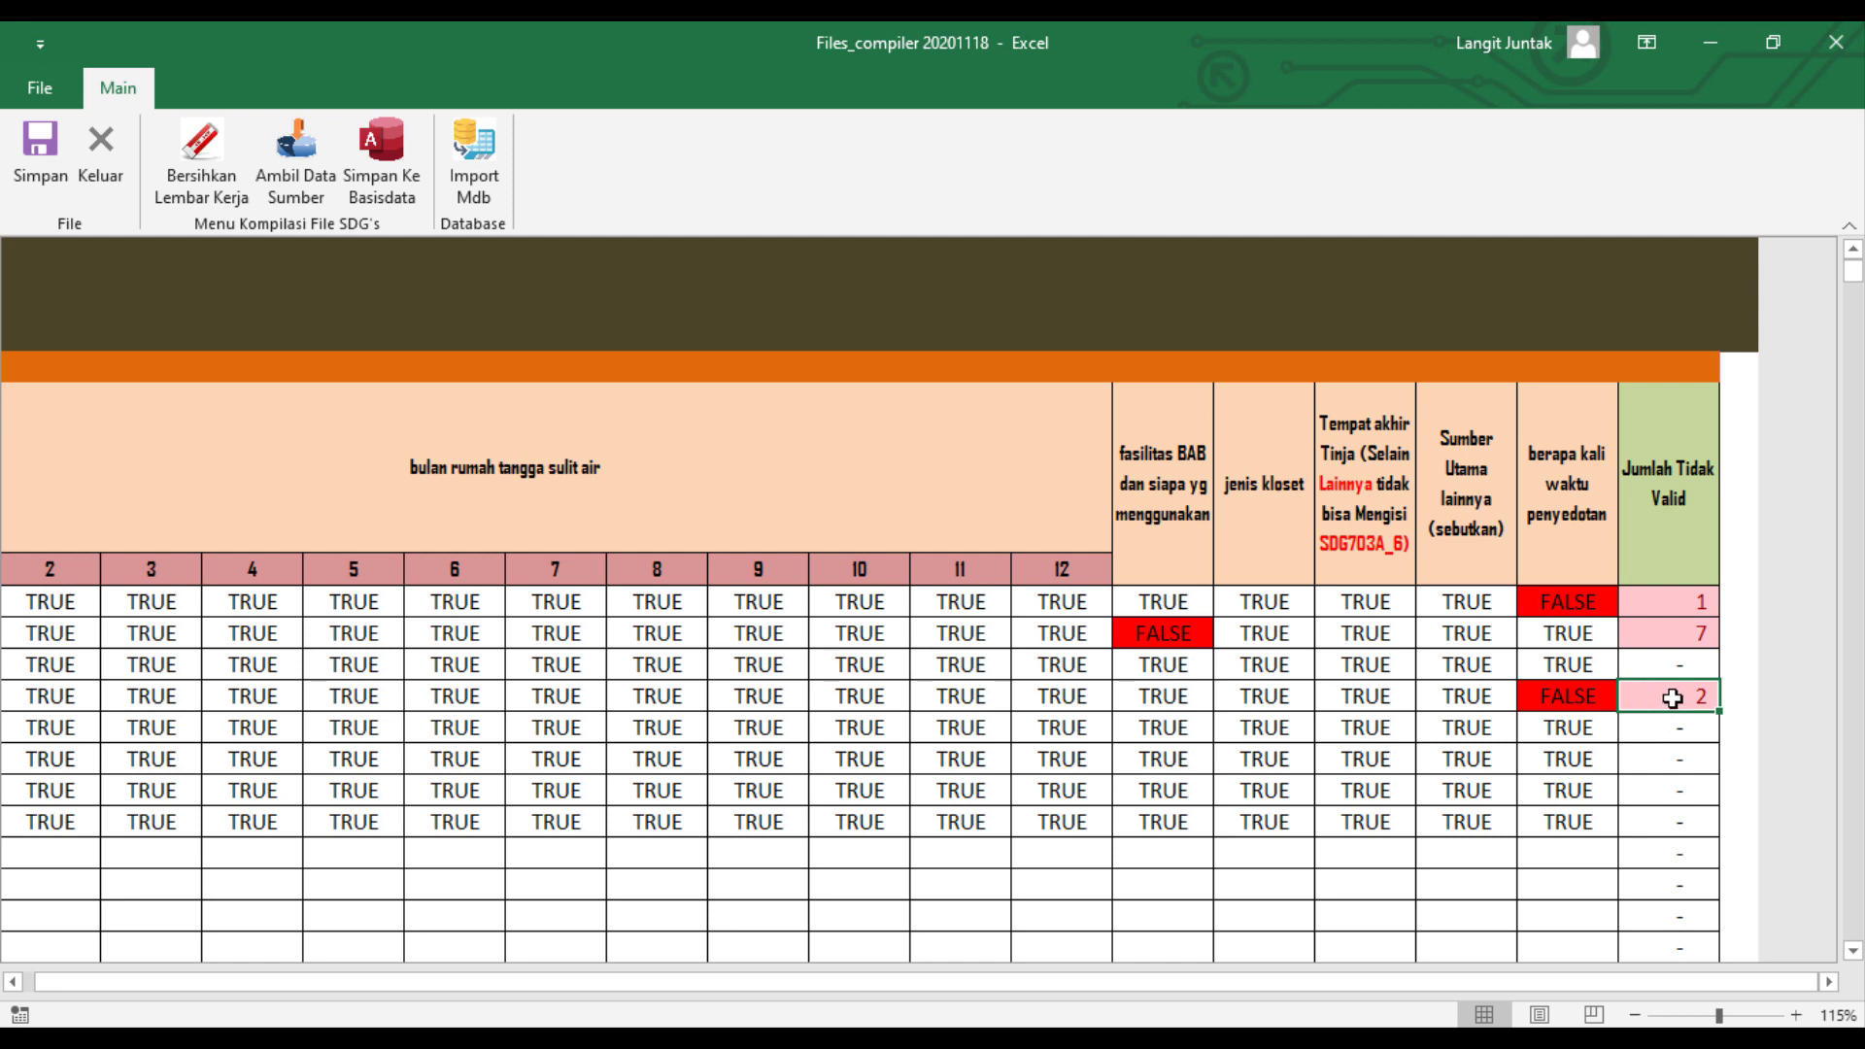
drag(1676, 693, 41, 699)
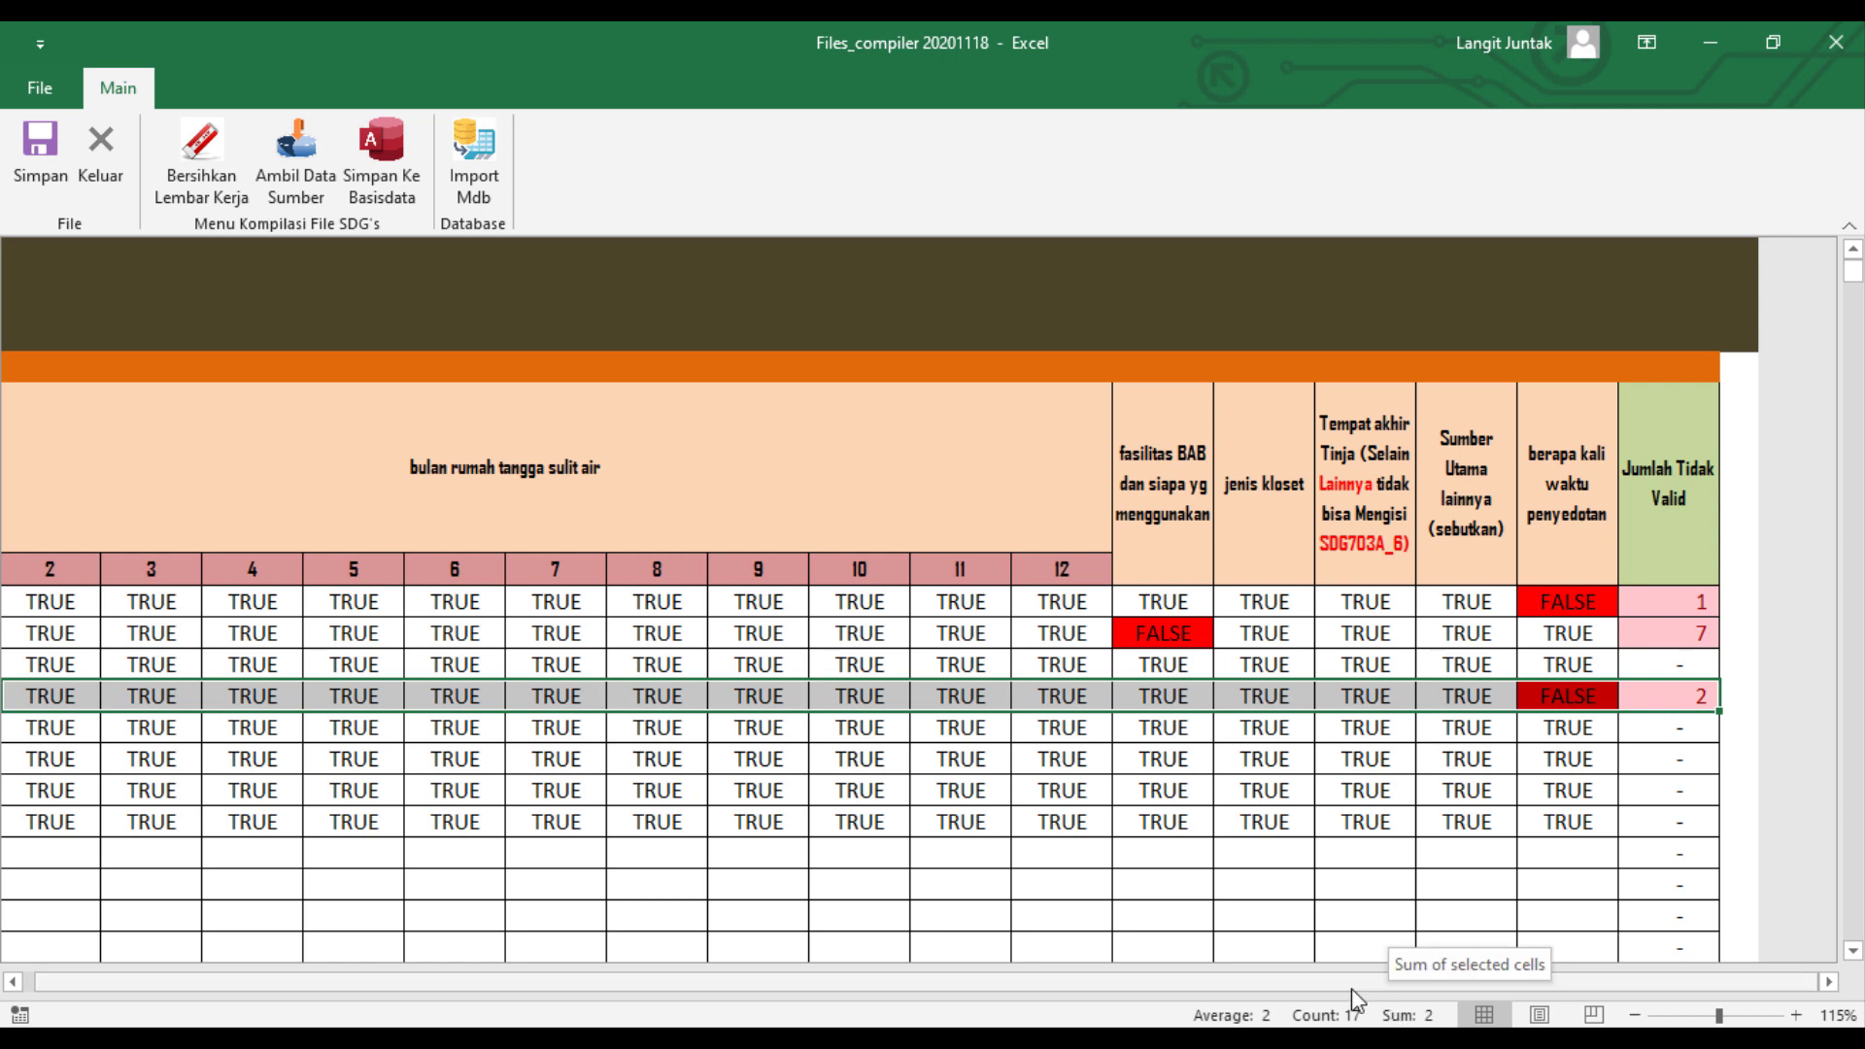
drag(1353, 983, 1303, 976)
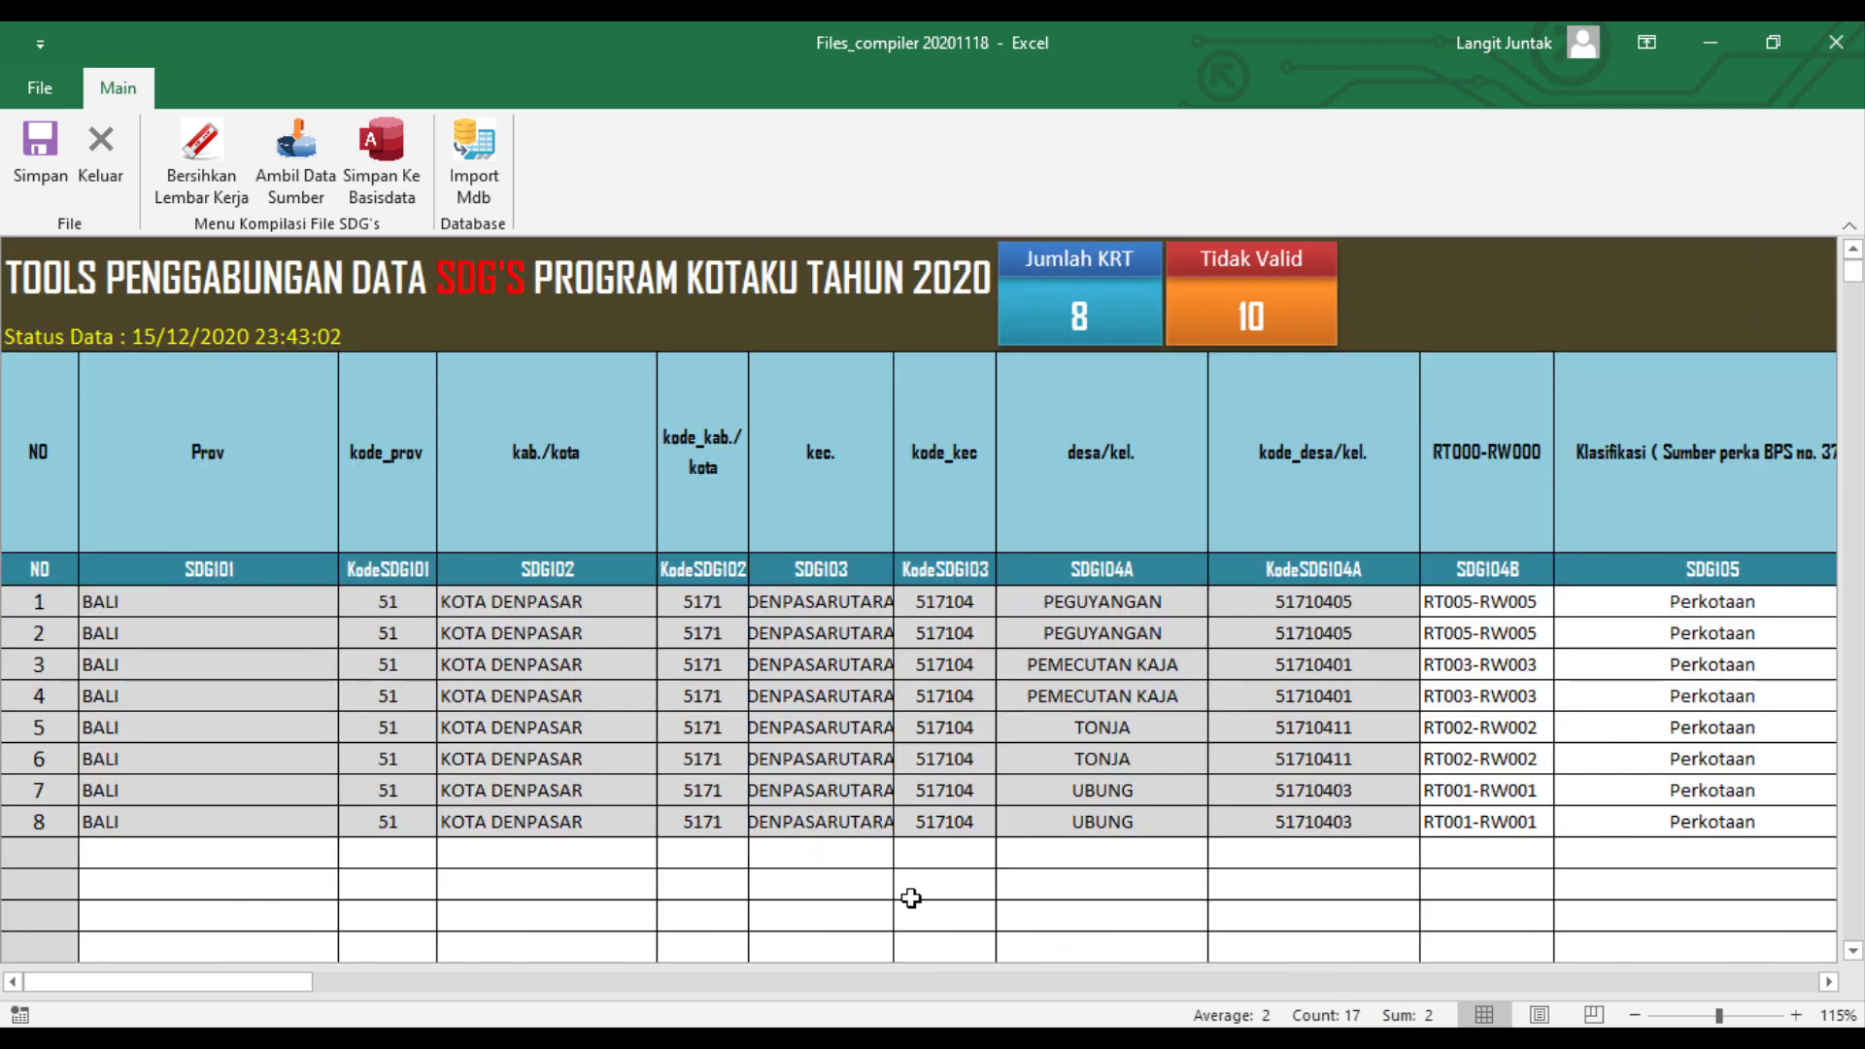
click(39, 729)
drag(33, 720, 1794, 713)
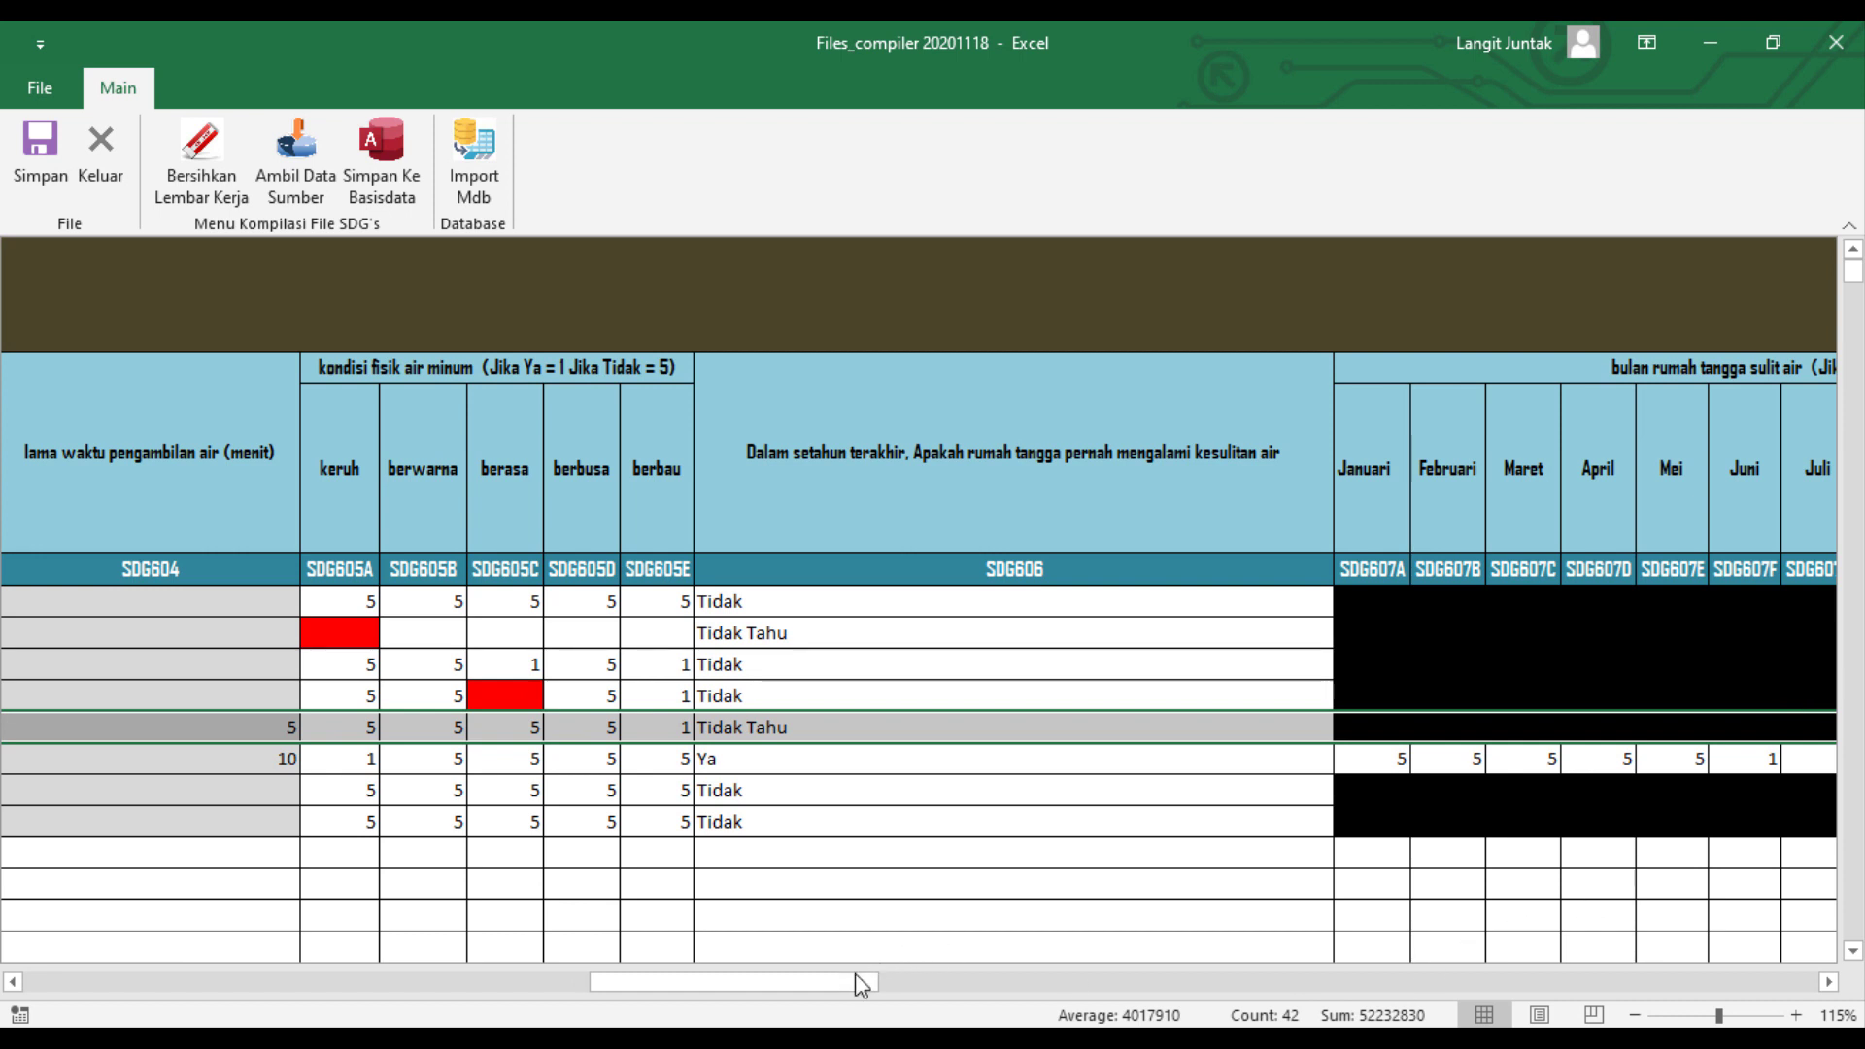
mouse_move(831, 977)
mouse_down()
mouse_move(485, 981)
mouse_move(57, 1022)
mouse_up()
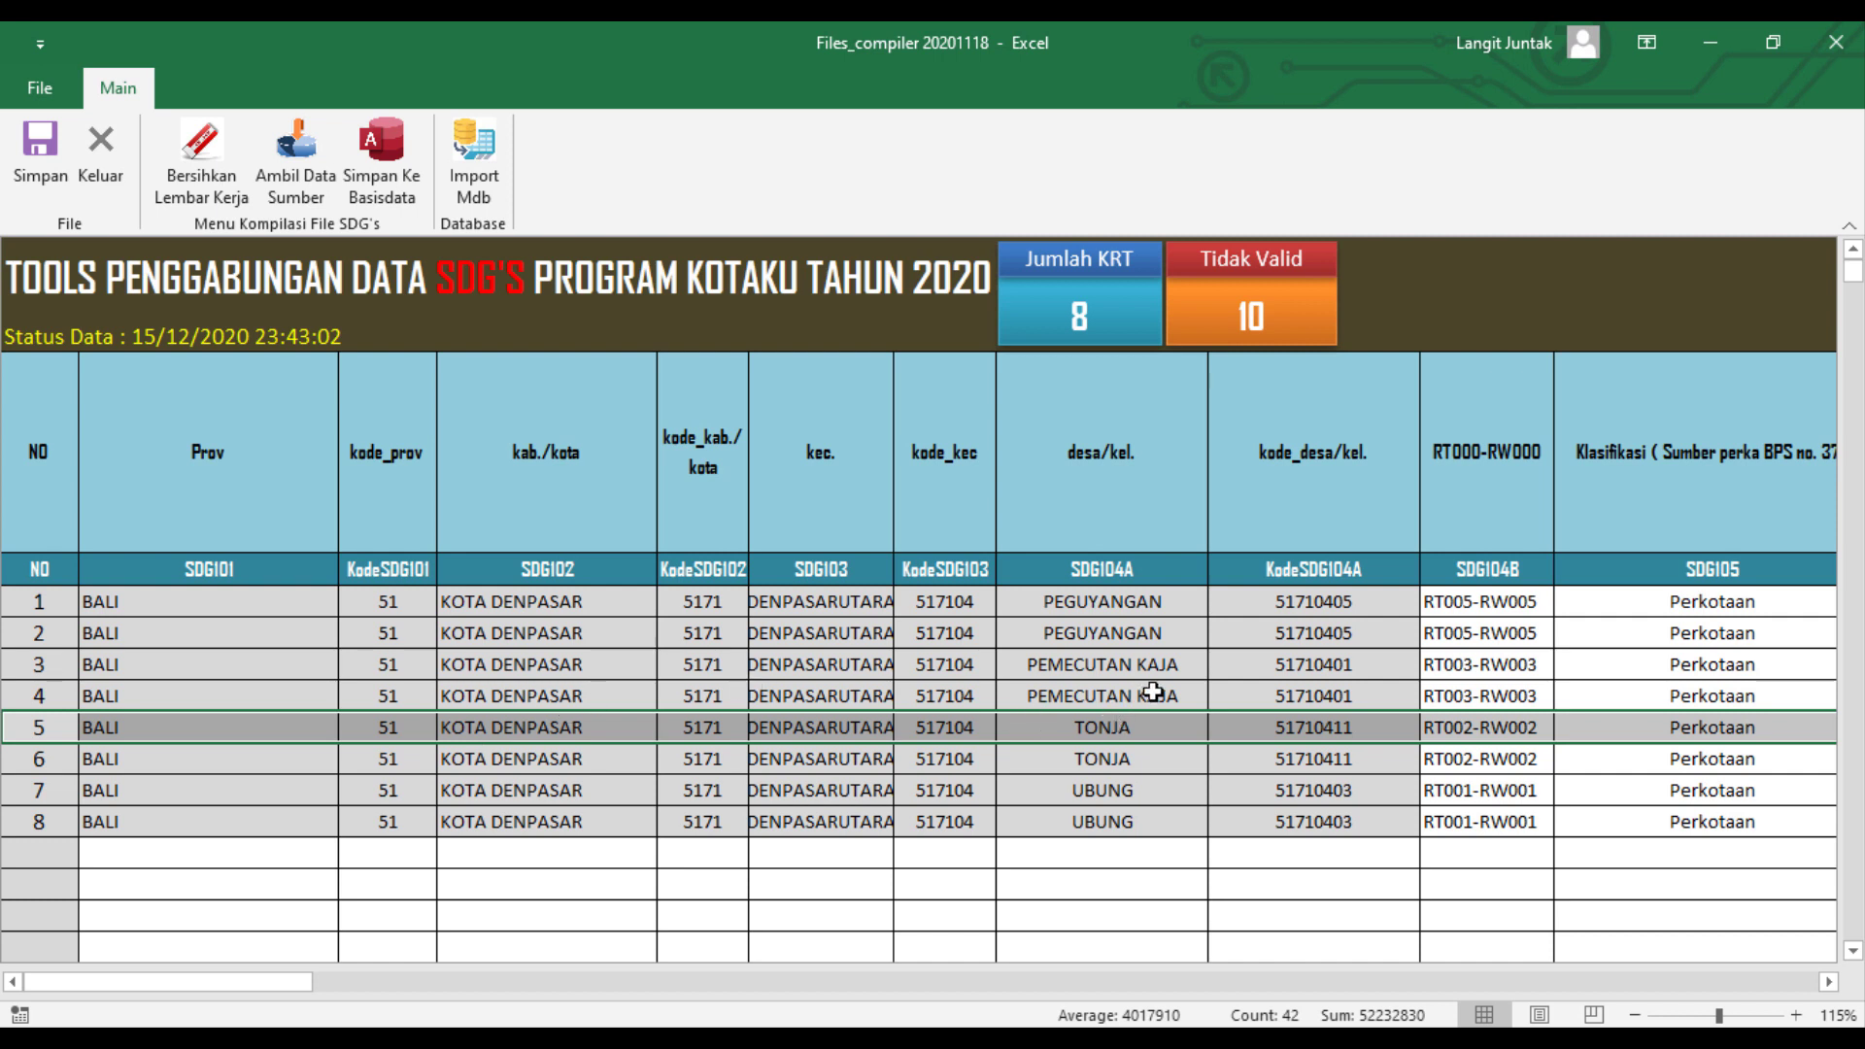
Step: Examine the fourth record's village, RT-RW, household head, phone and address fields to identify which template needs correcting
drag(1153, 691, 1403, 711)
key(Right)
key(Right)
key(Right)
key(Right)
key(Right)
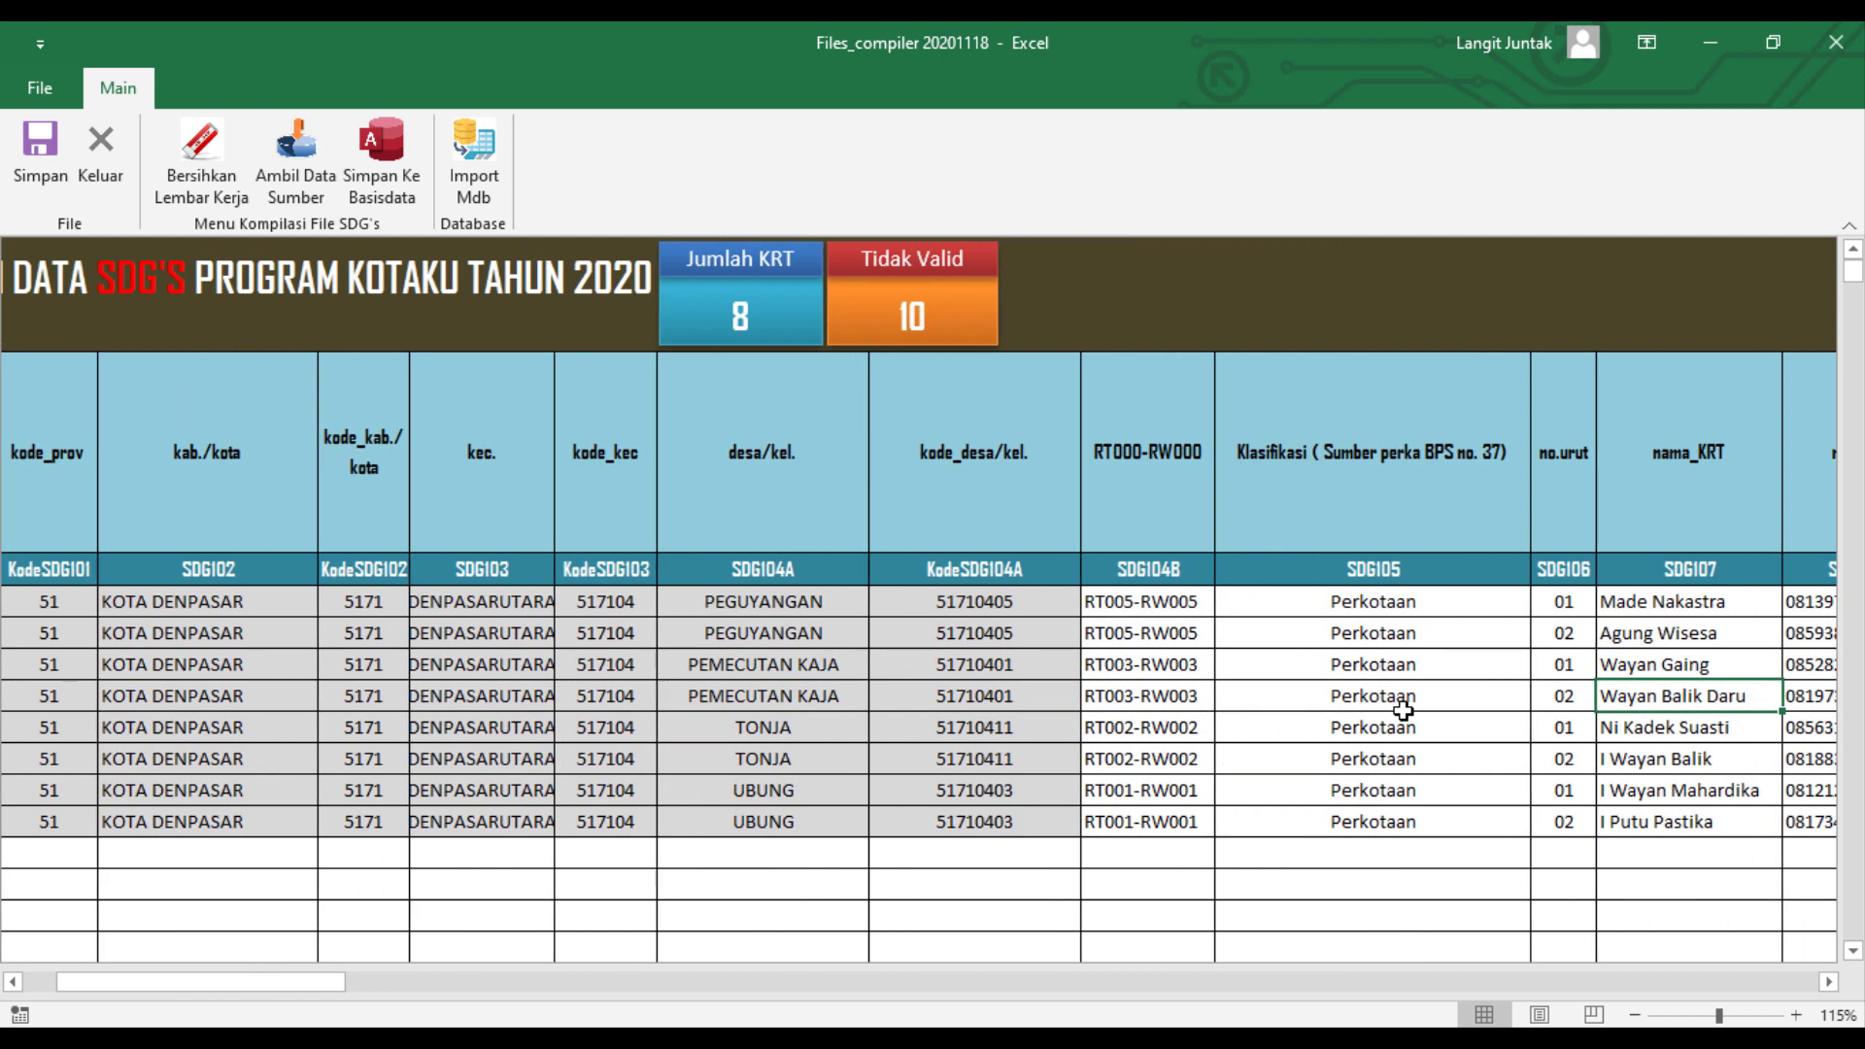
key(Right)
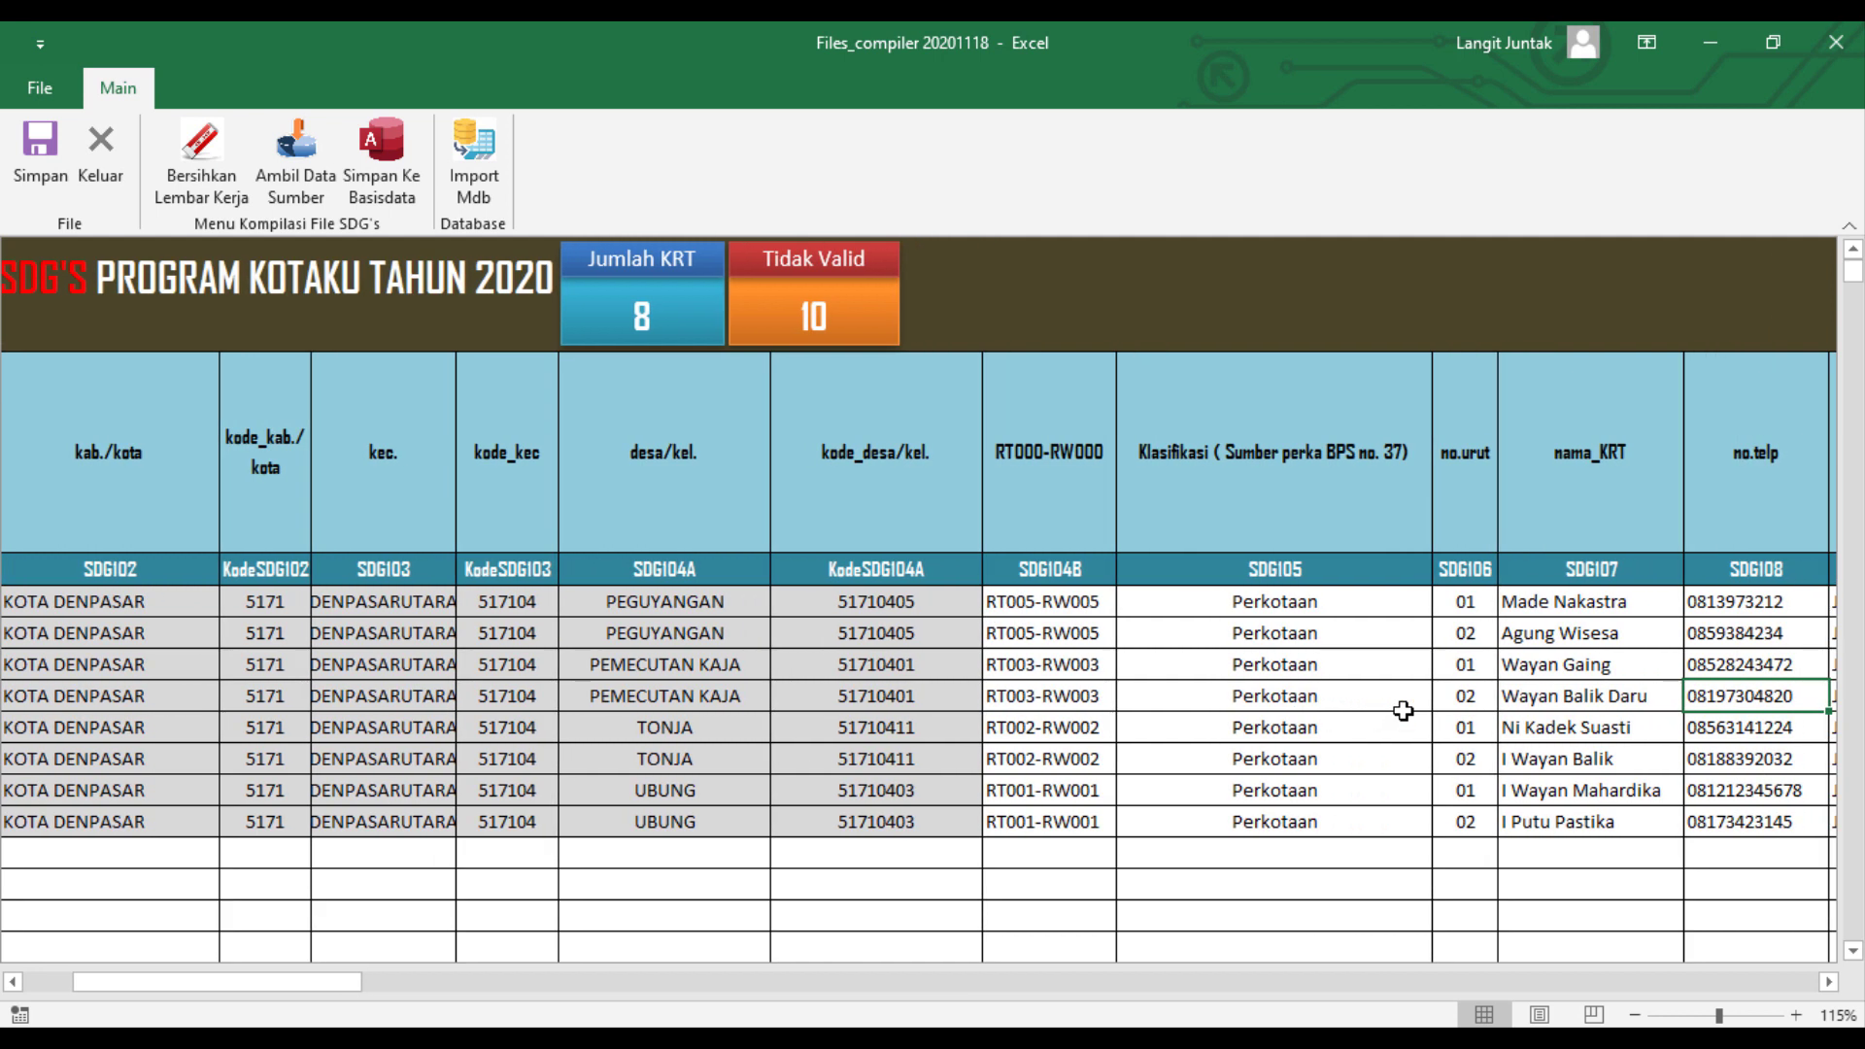
key(Right)
key(Left)
key(Left)
key(Left)
key(Left)
key(Left)
key(Left)
key(Left)
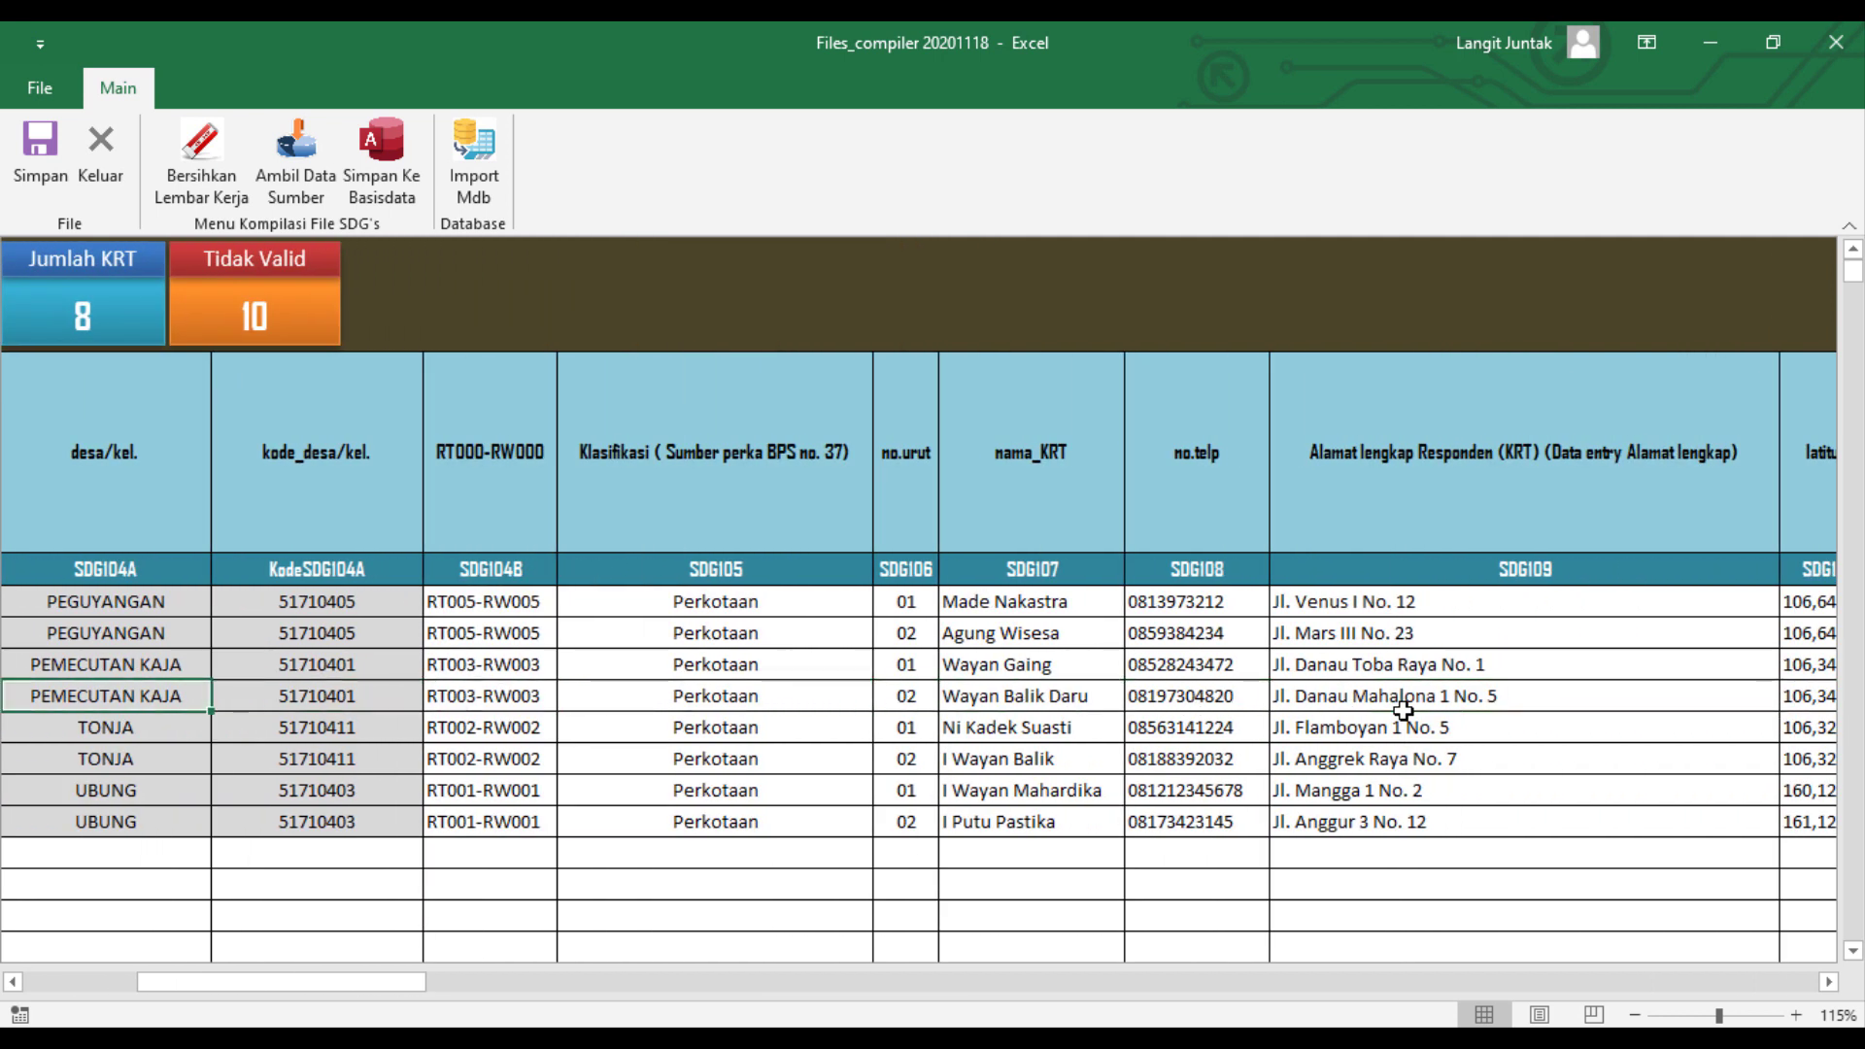
key(Left)
key(Right)
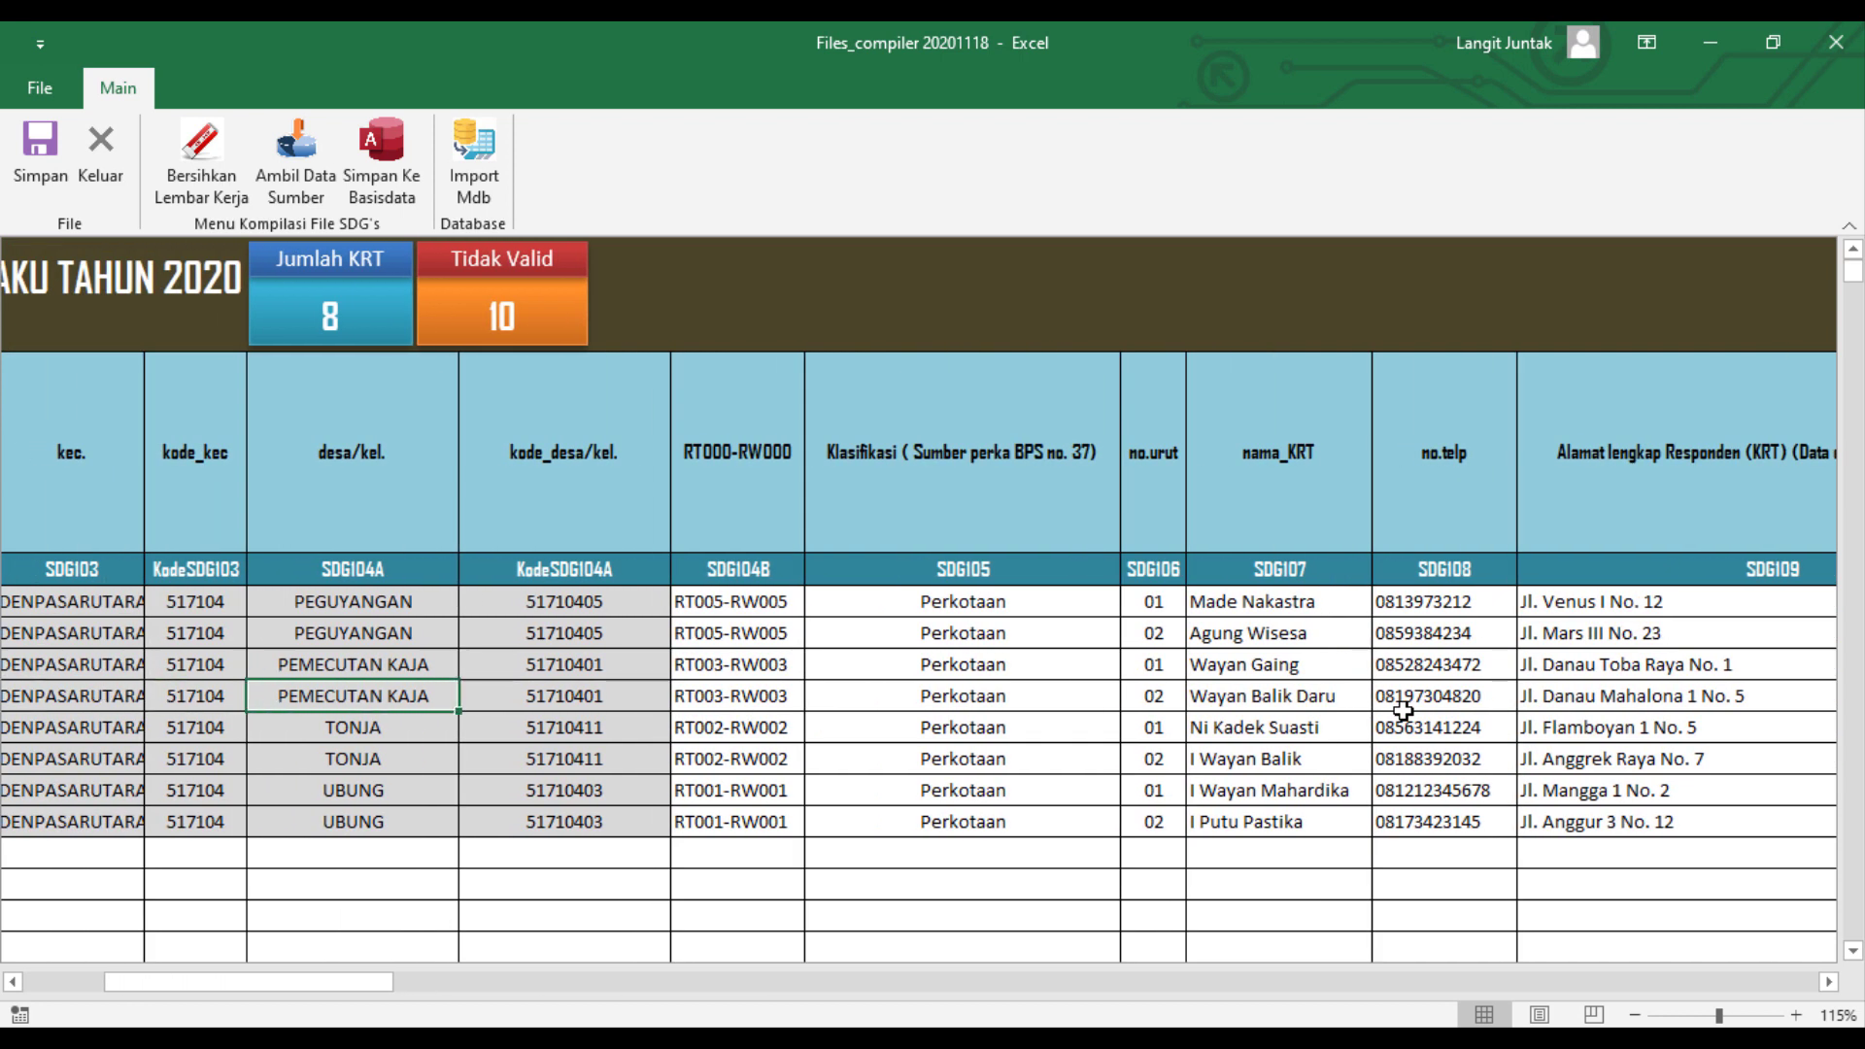
key(Left)
key(Right)
key(Right)
key(Right)
key(Right)
key(Right)
key(Right)
key(Right)
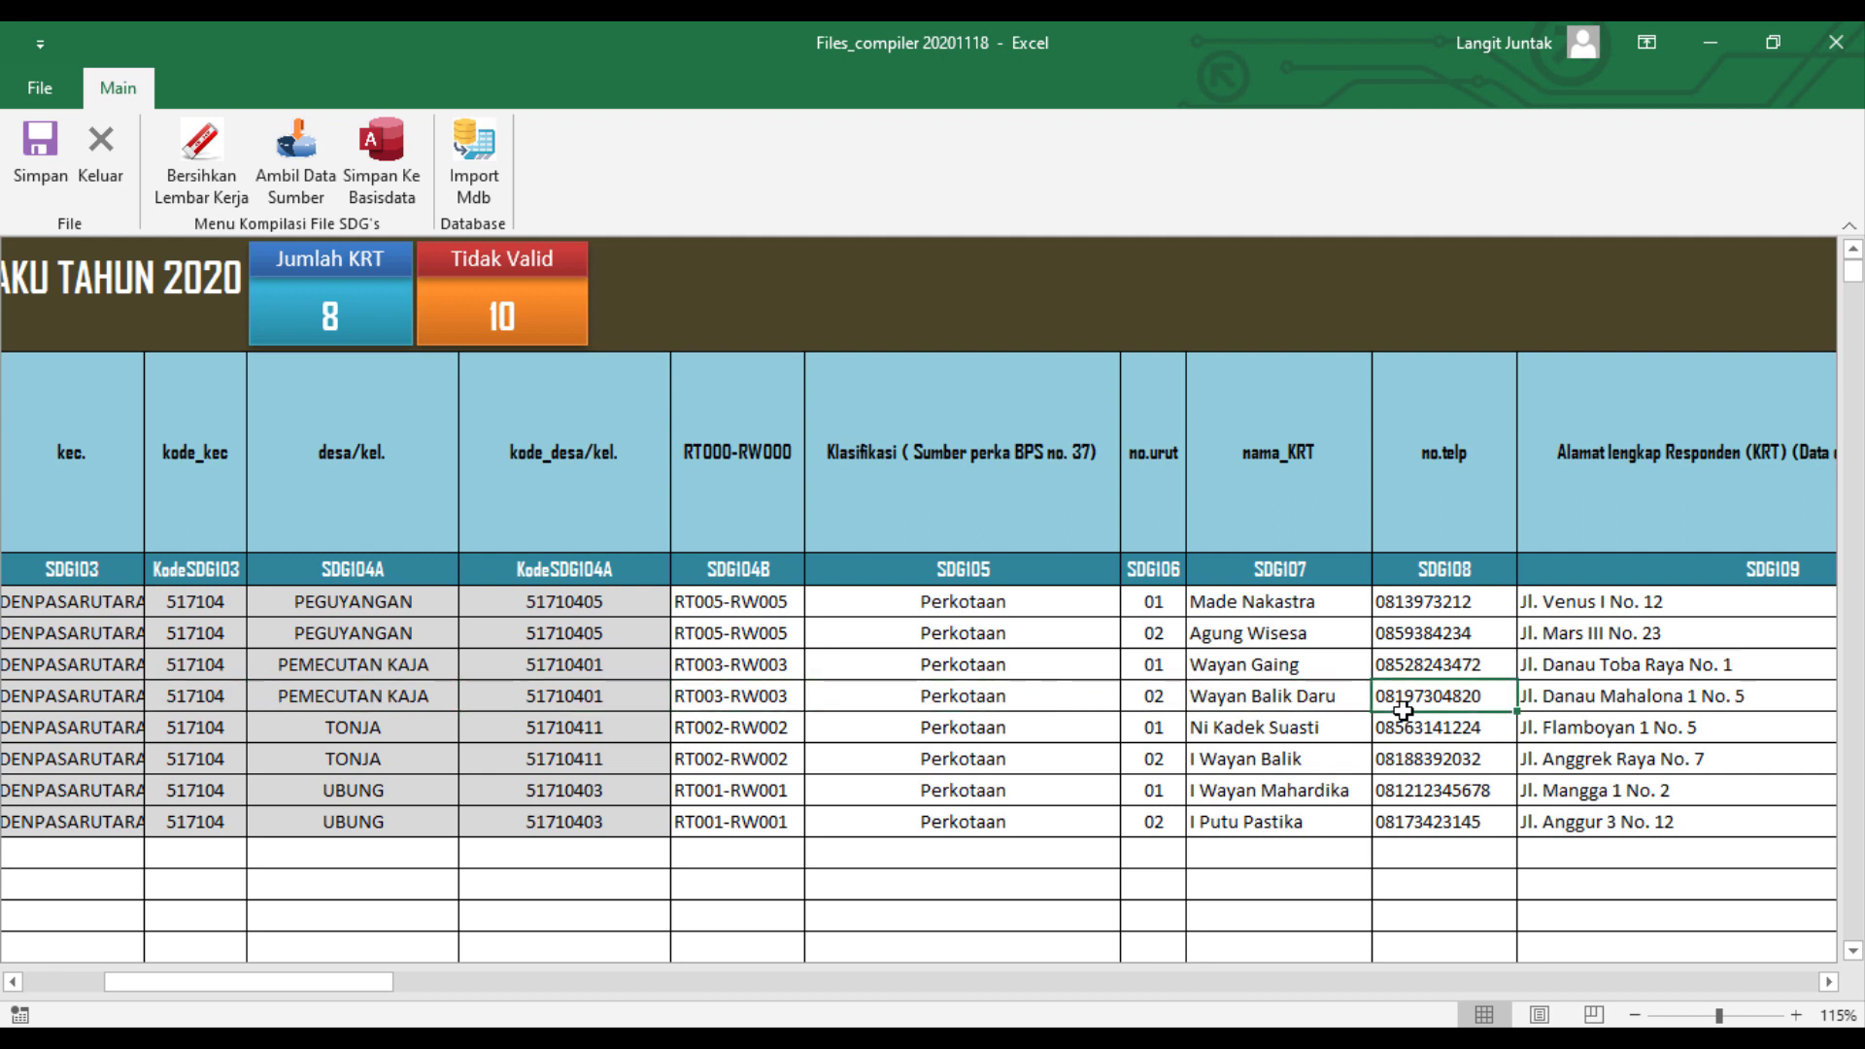
key(Left)
key(Left)
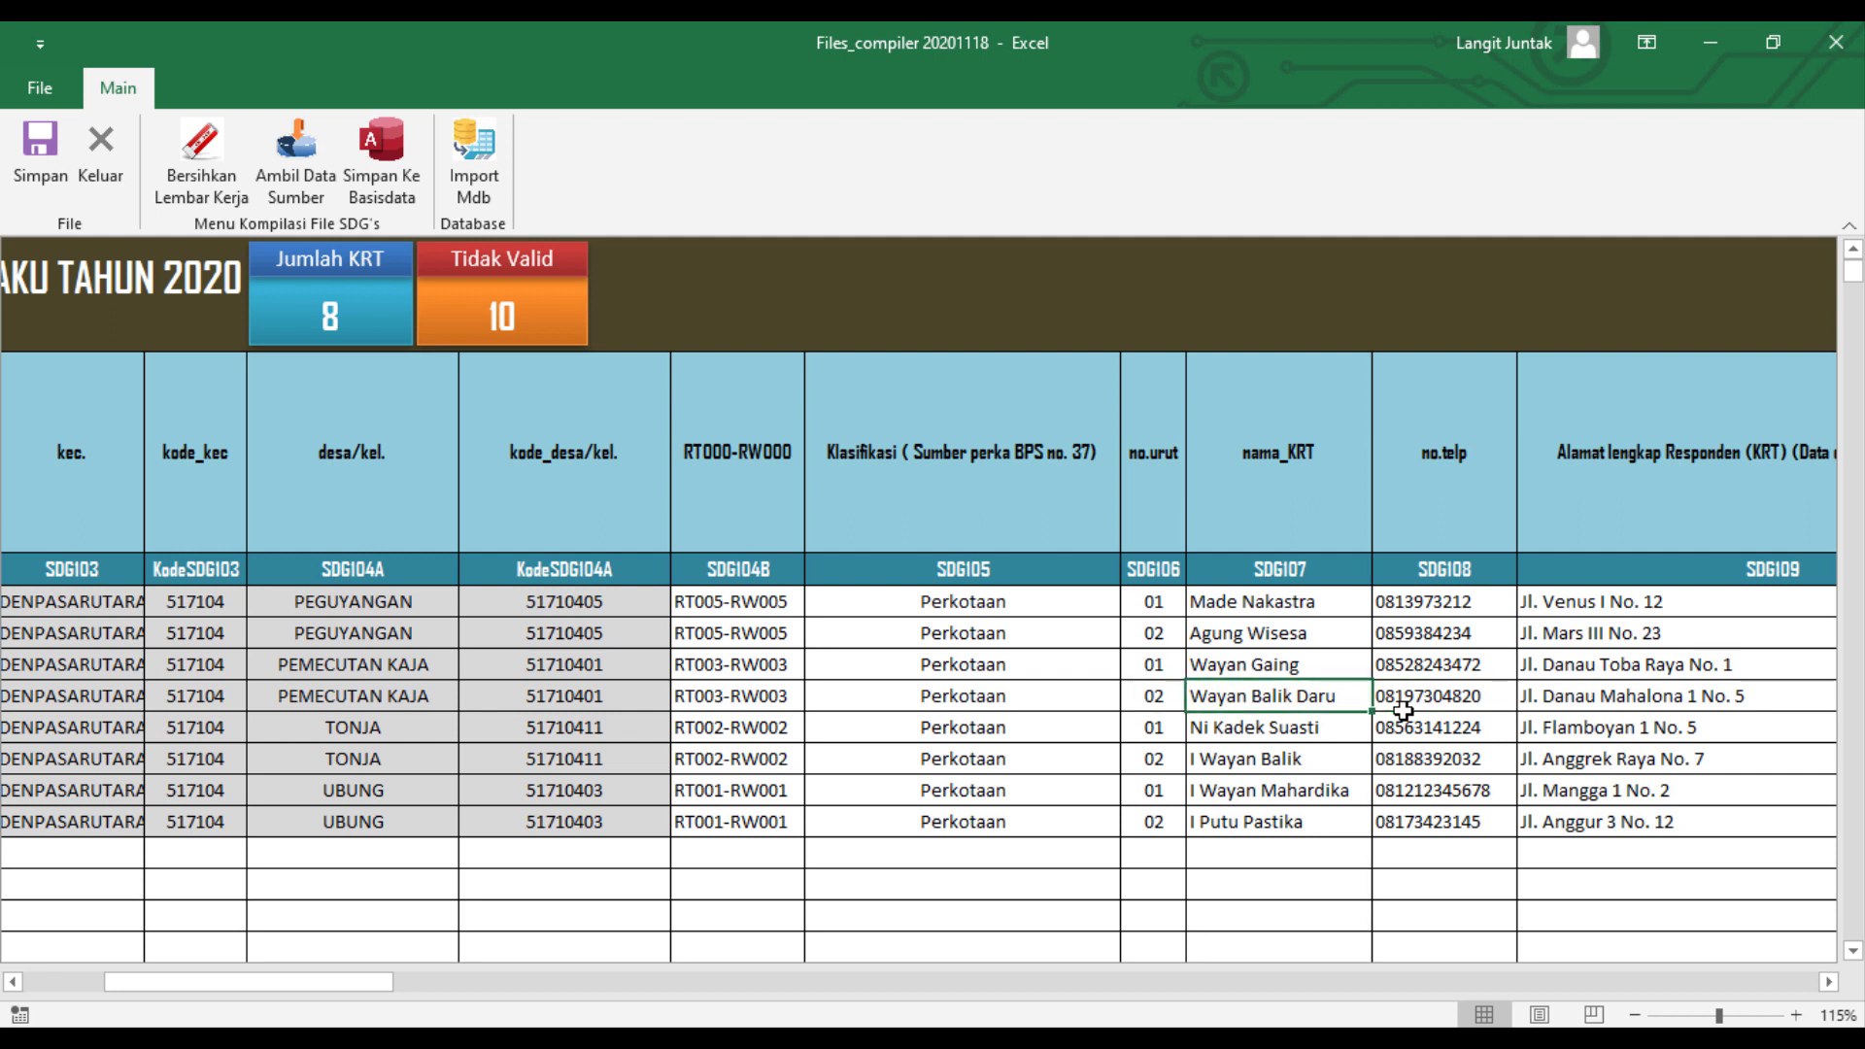
key(Home)
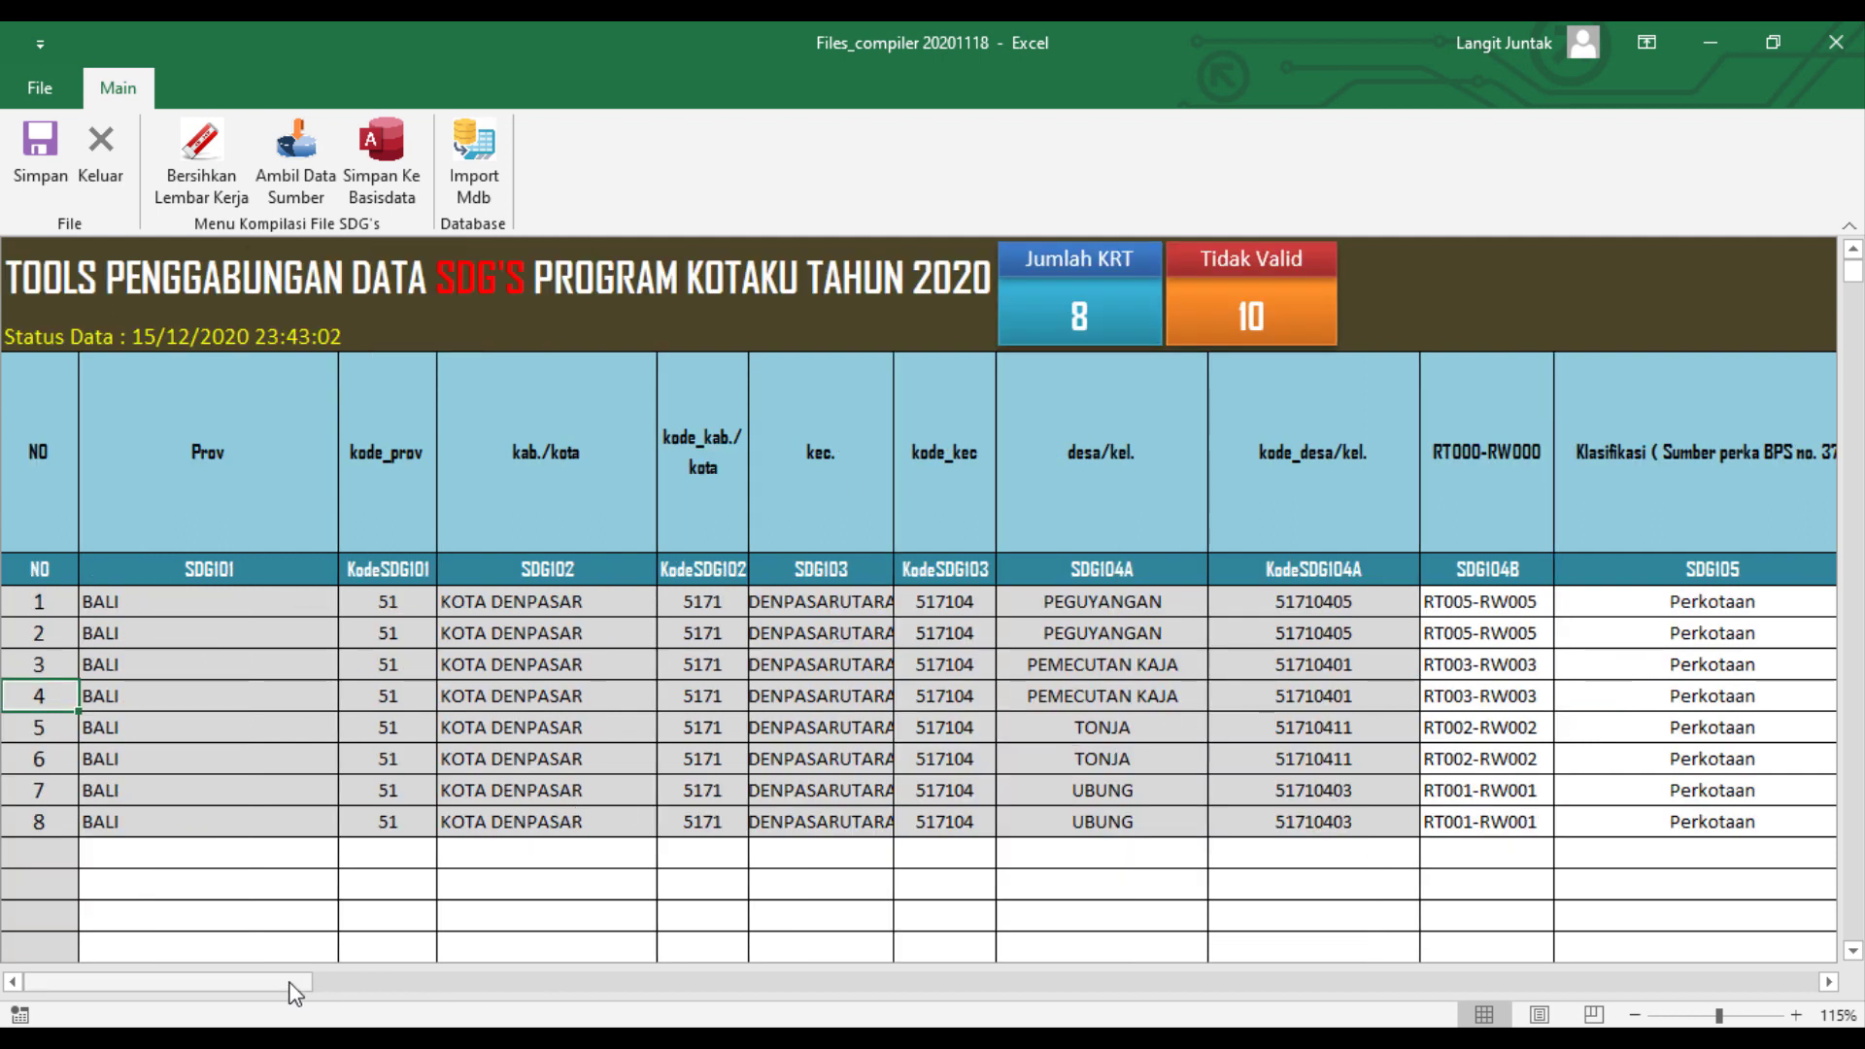
Step: Check the first two records' SDG701 to SDG703B answers and their village name and code
drag(290, 984, 1155, 936)
drag(189, 602, 1271, 619)
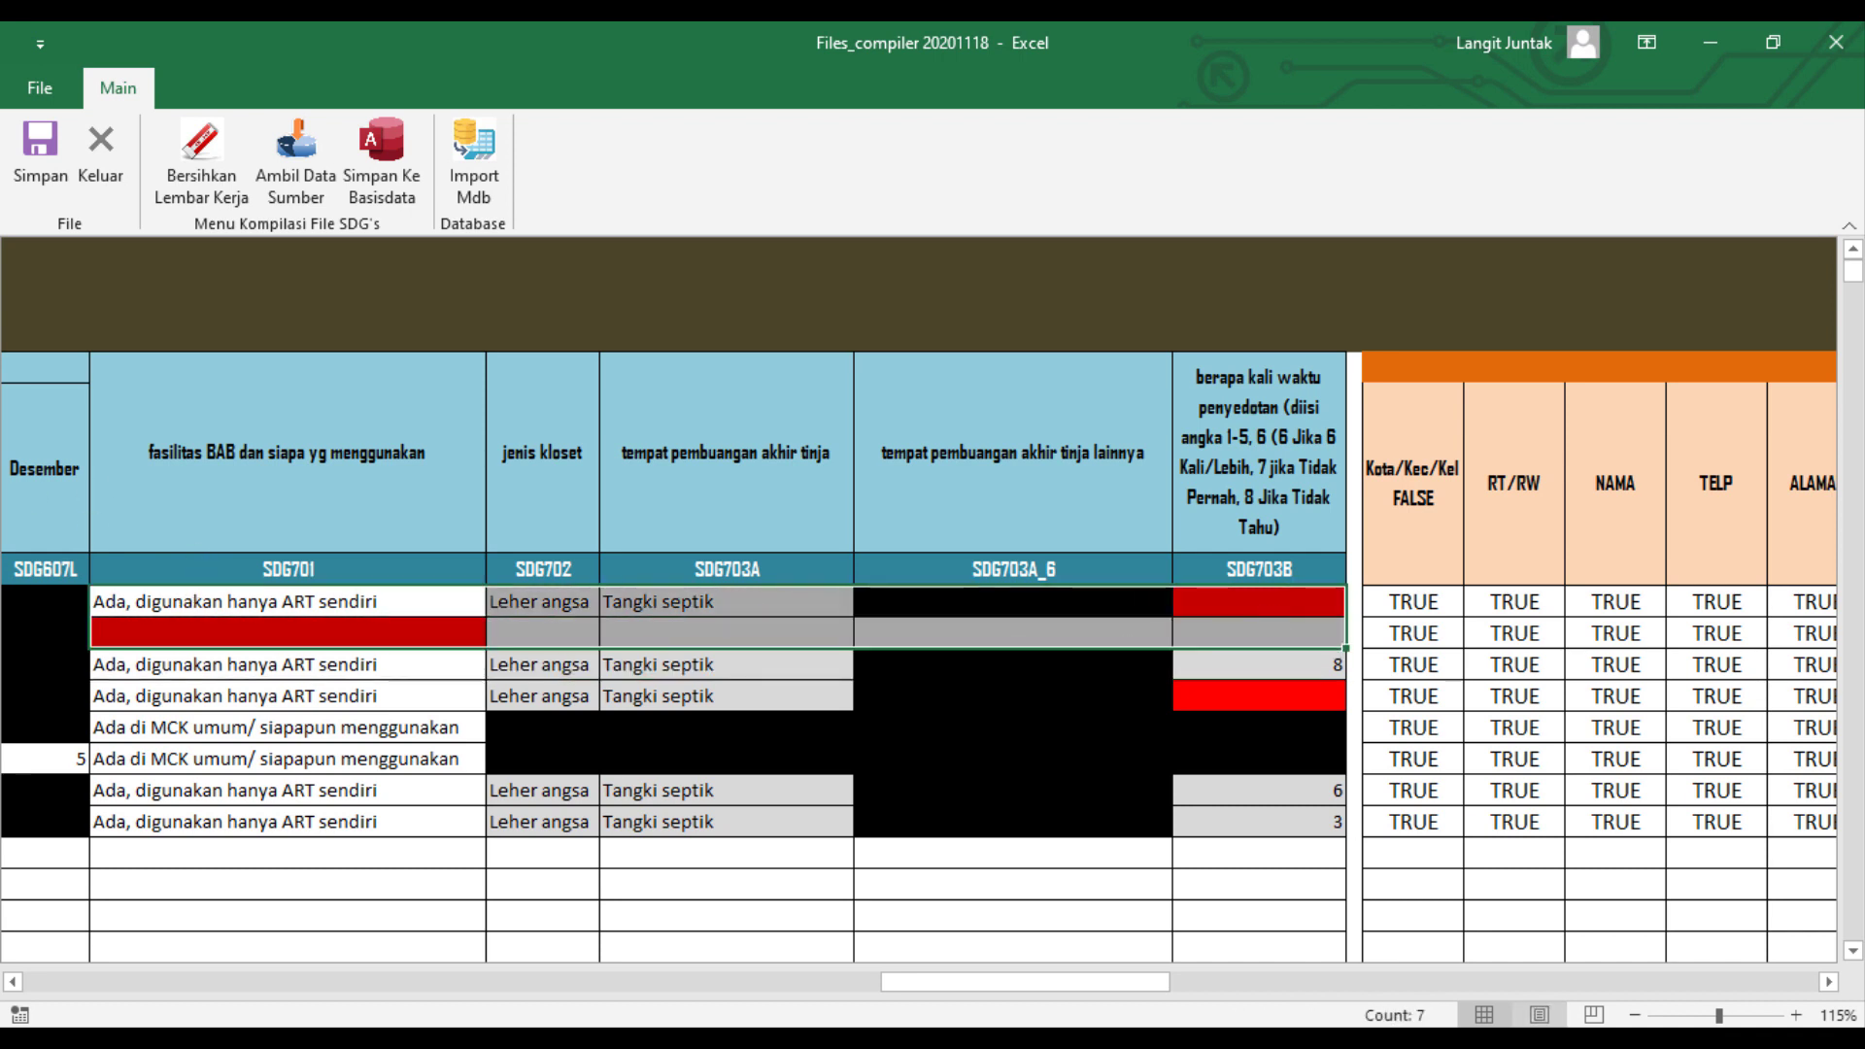
drag(1032, 974, 207, 983)
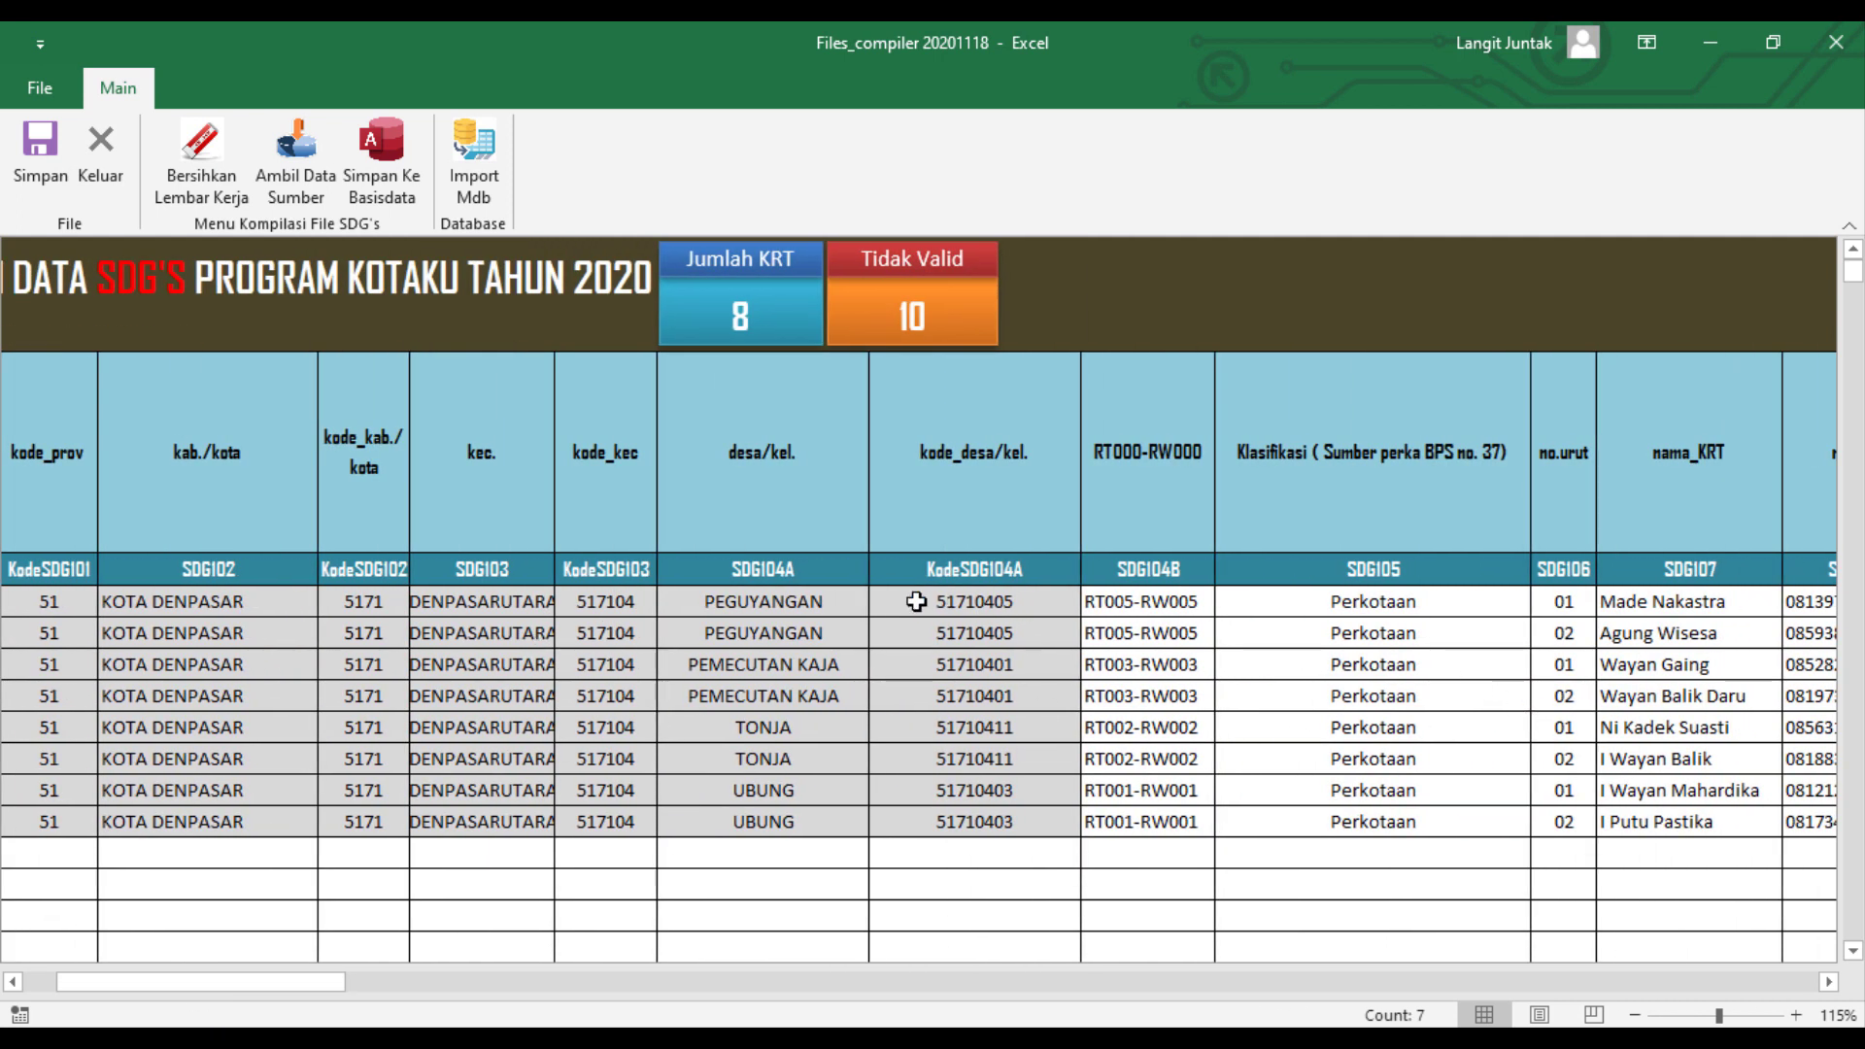
drag(957, 601, 619, 632)
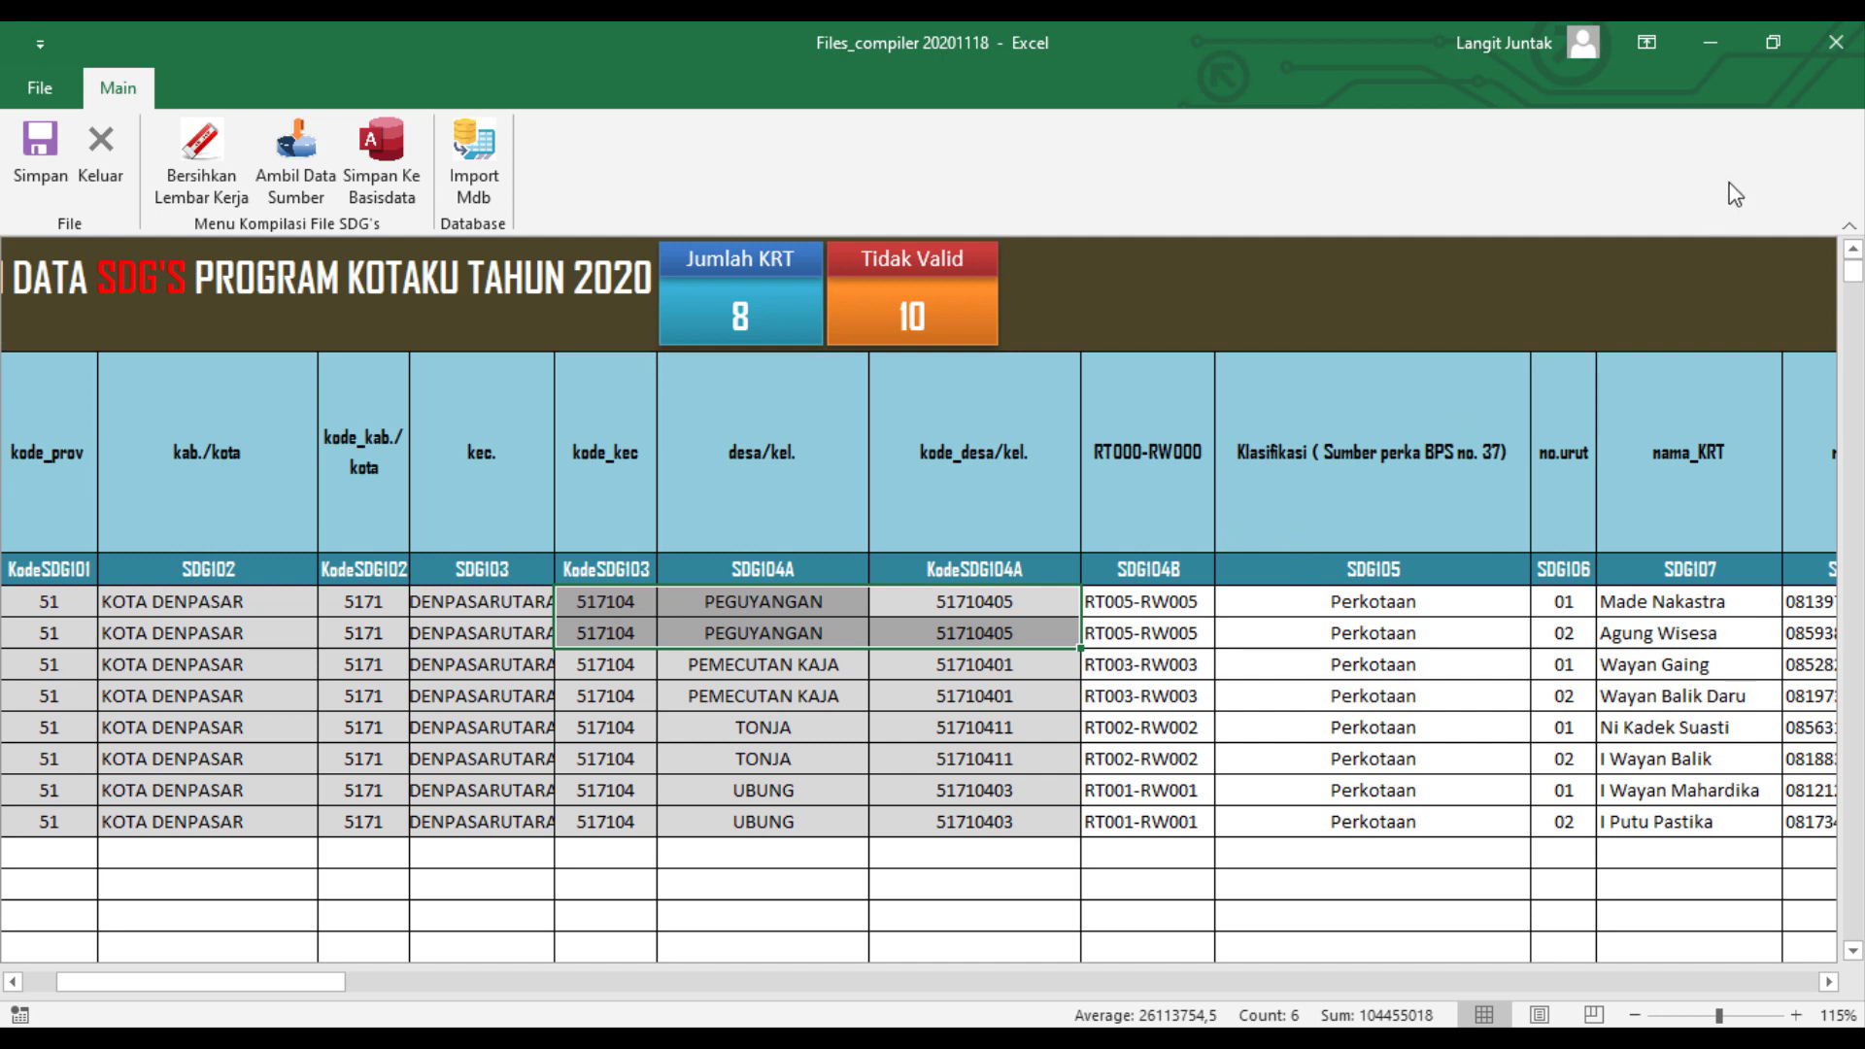
Step: Close the compiler workbook, open Template SDGs 51710401PEMECUTAN KAJA 141220 from the Data folder, and enable its macro content
click(1834, 48)
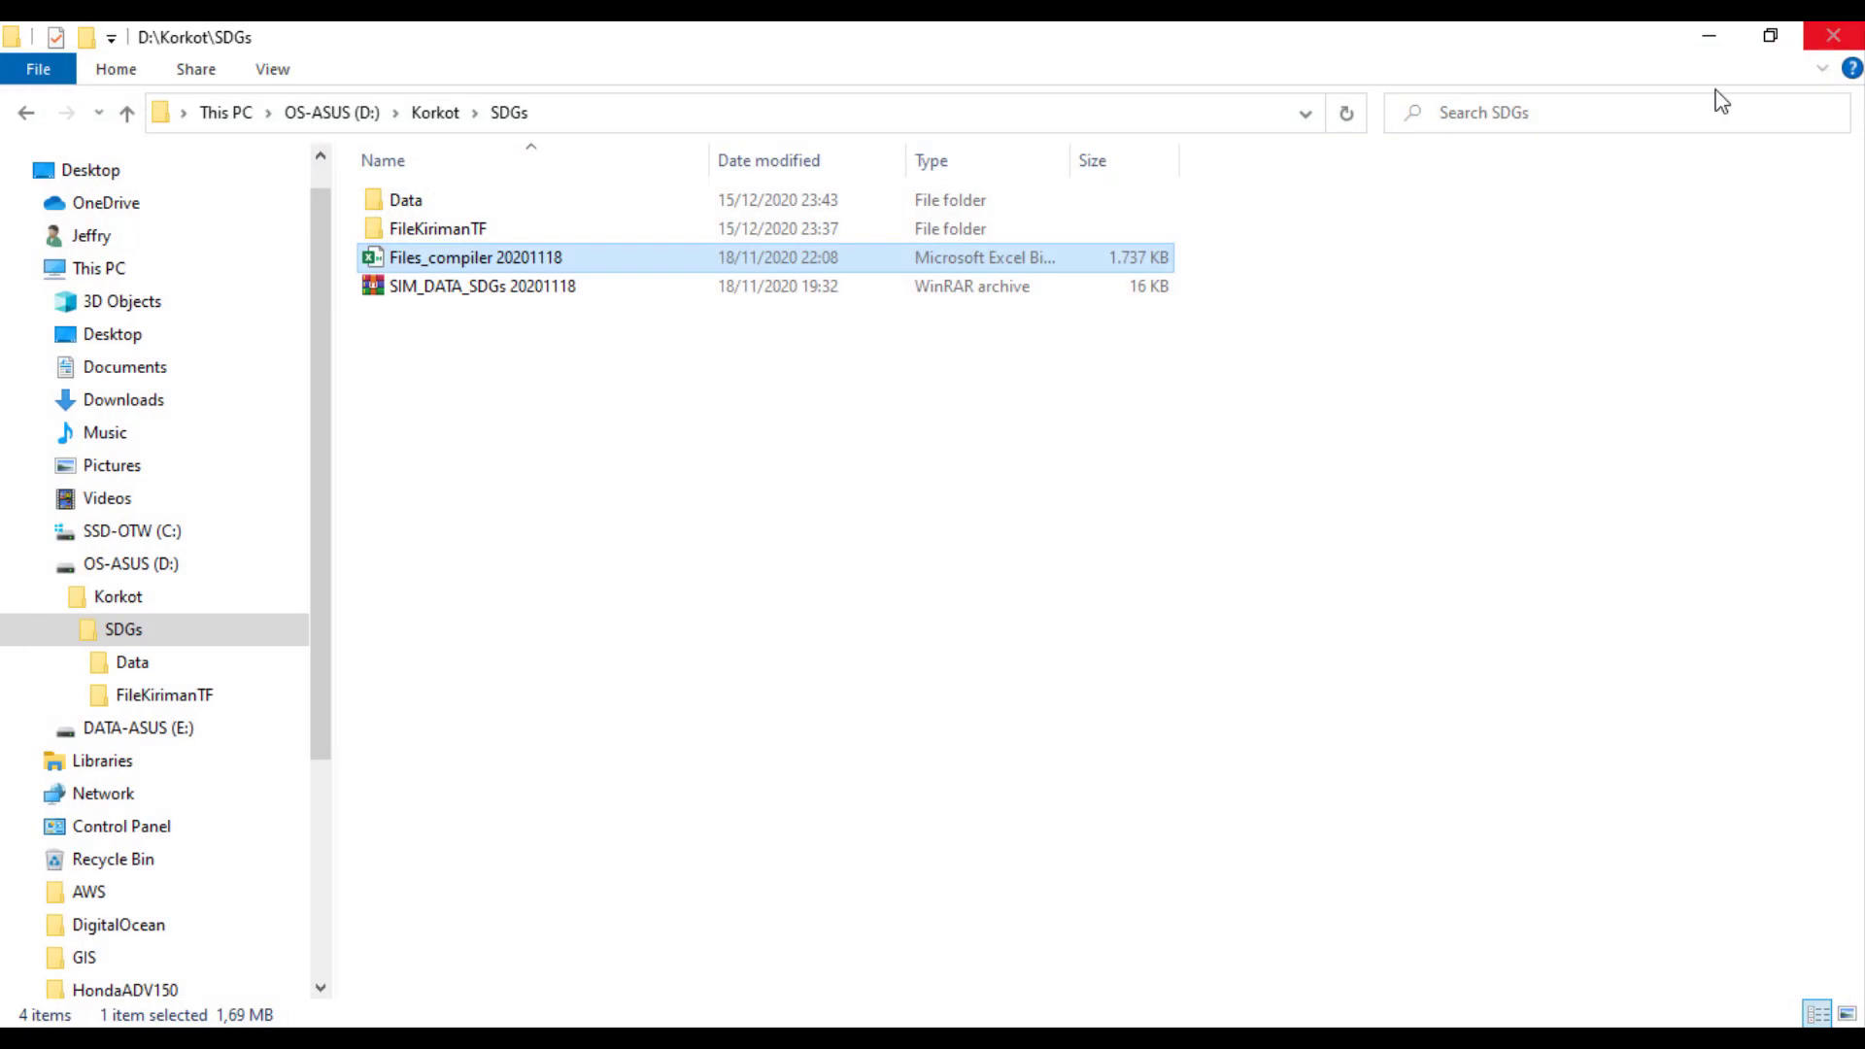
double_click(402, 204)
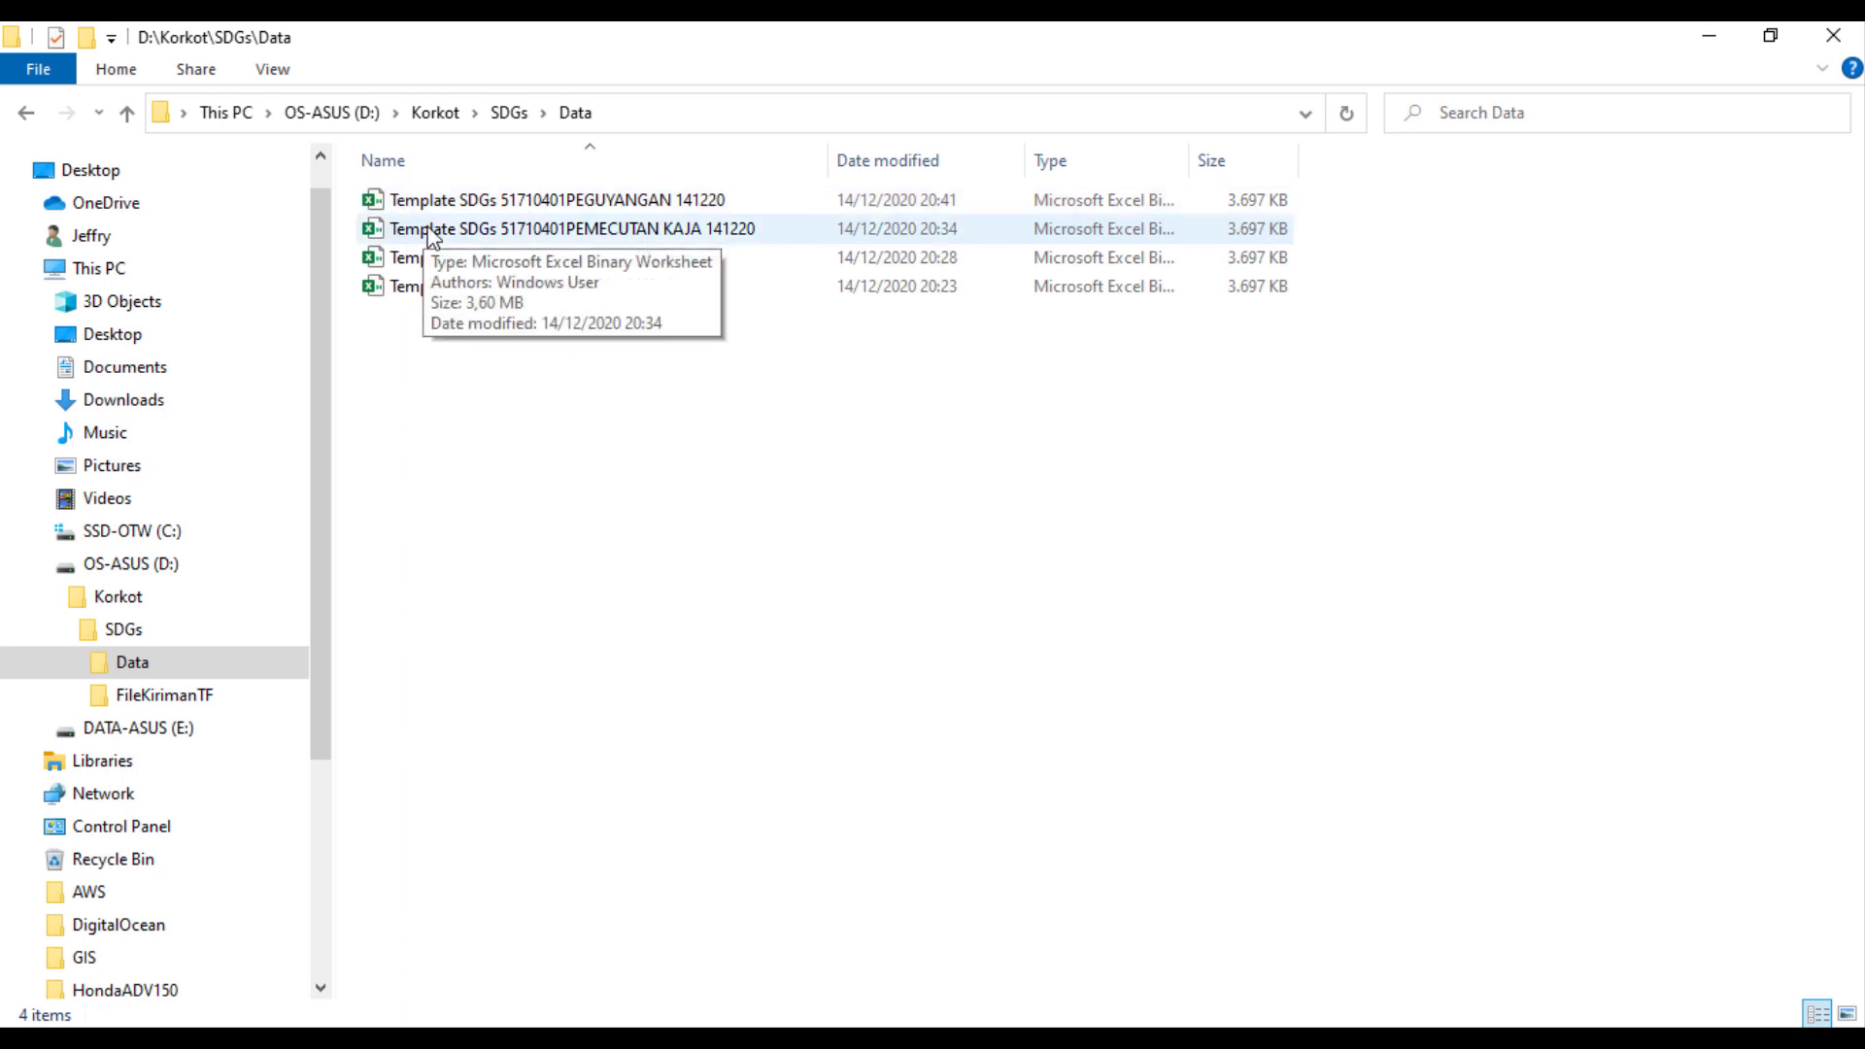
double_click(434, 233)
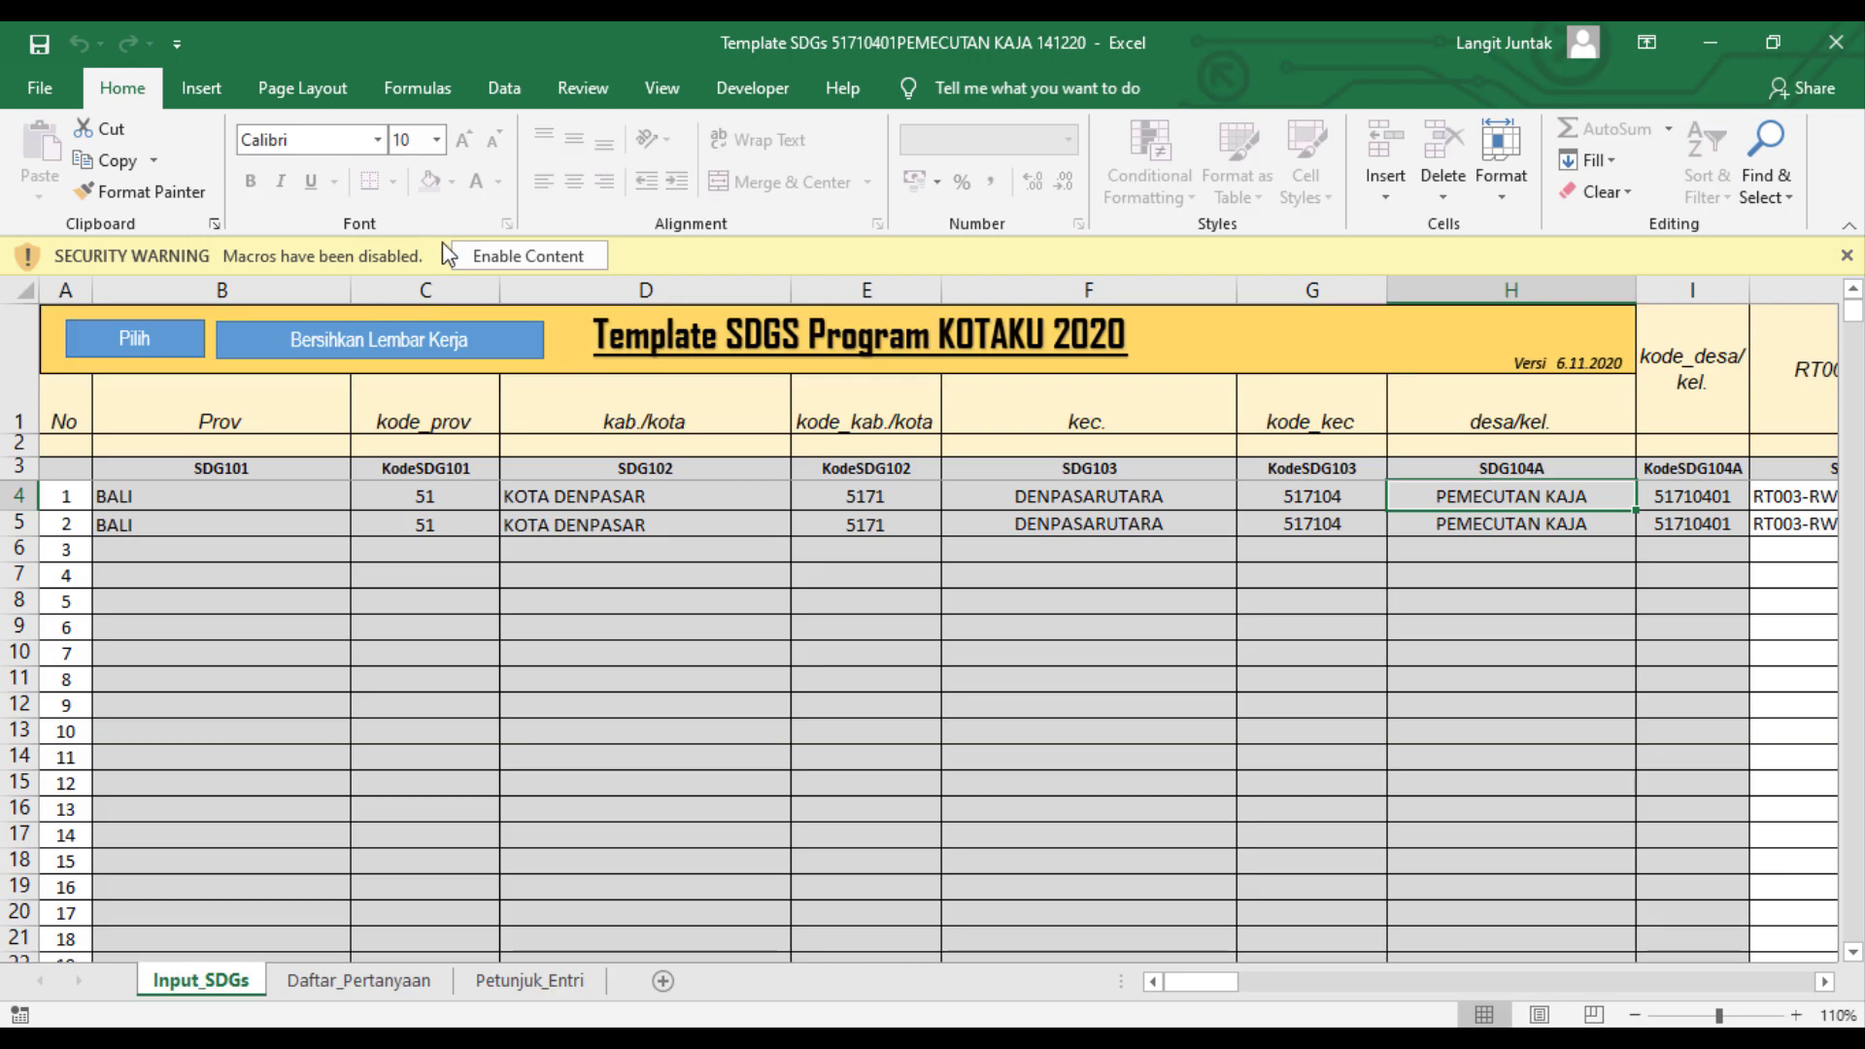
click(481, 258)
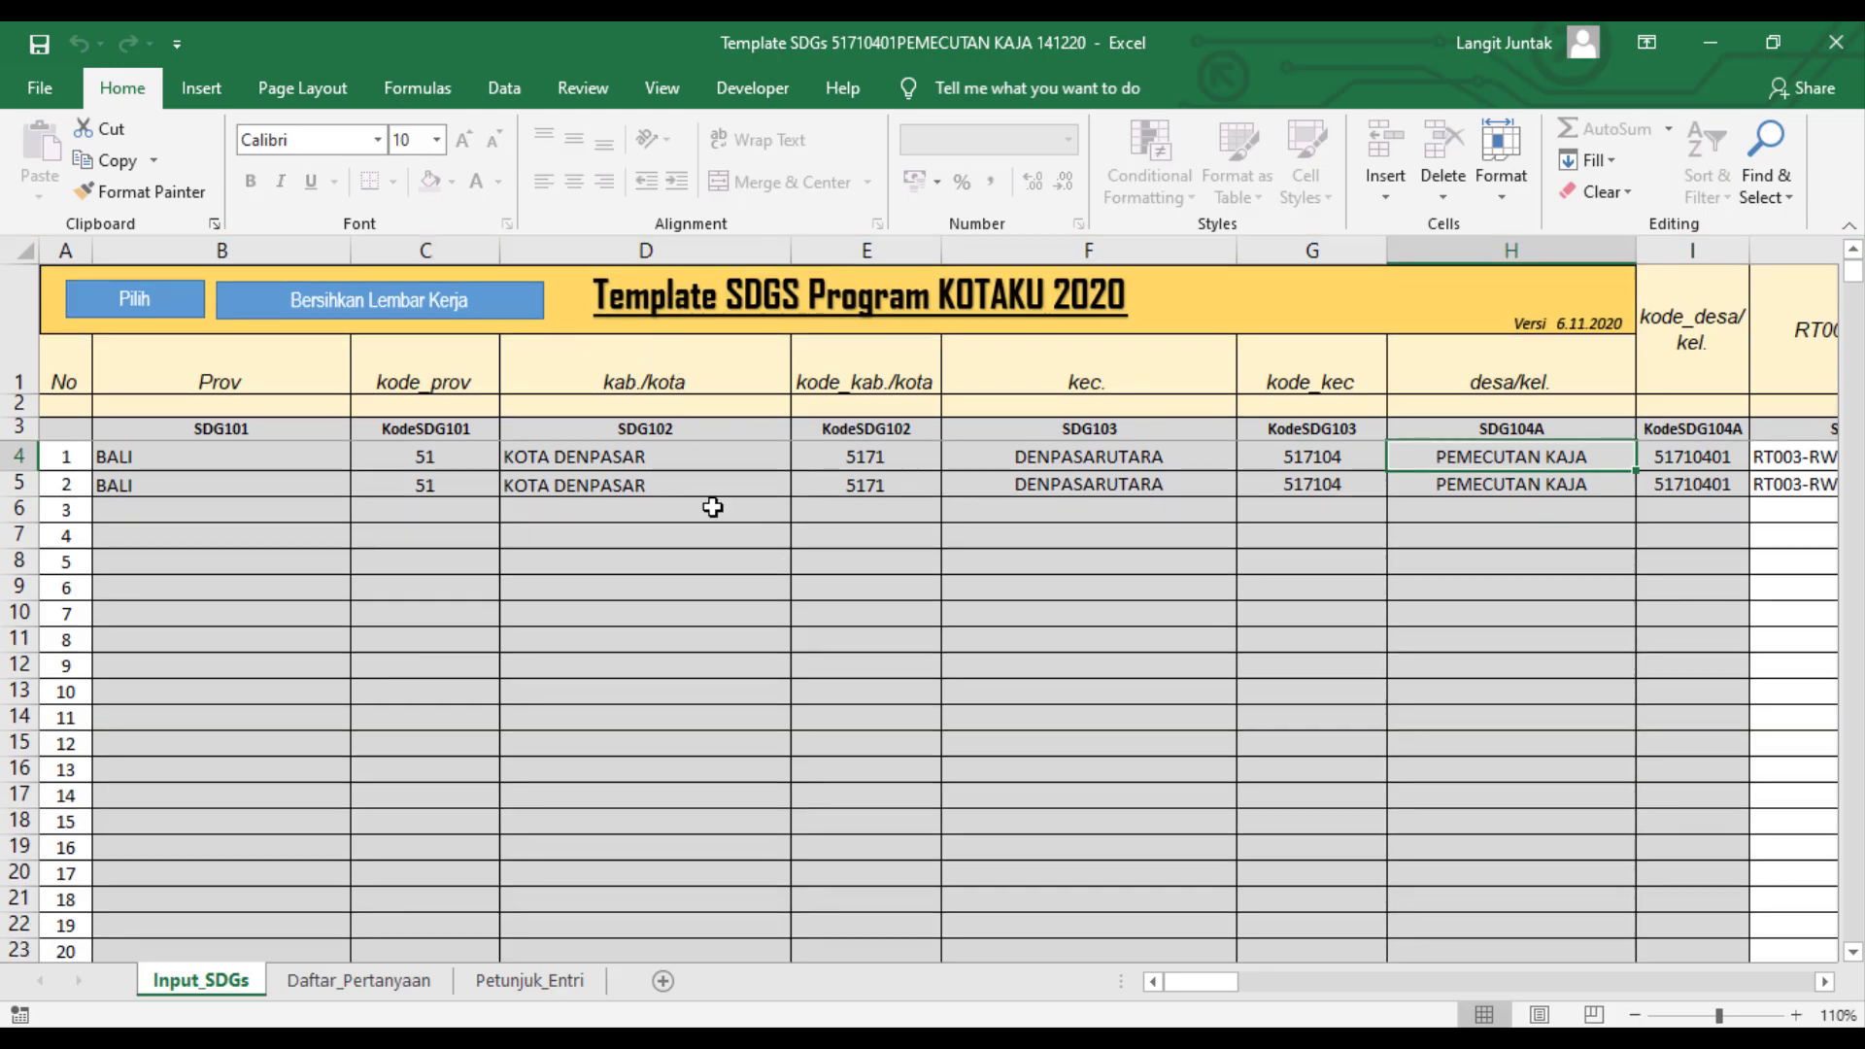
Step: Set the second record's SDG605C (berasa) answer to 5 on the Input_SDGs sheet
drag(1199, 987, 1552, 979)
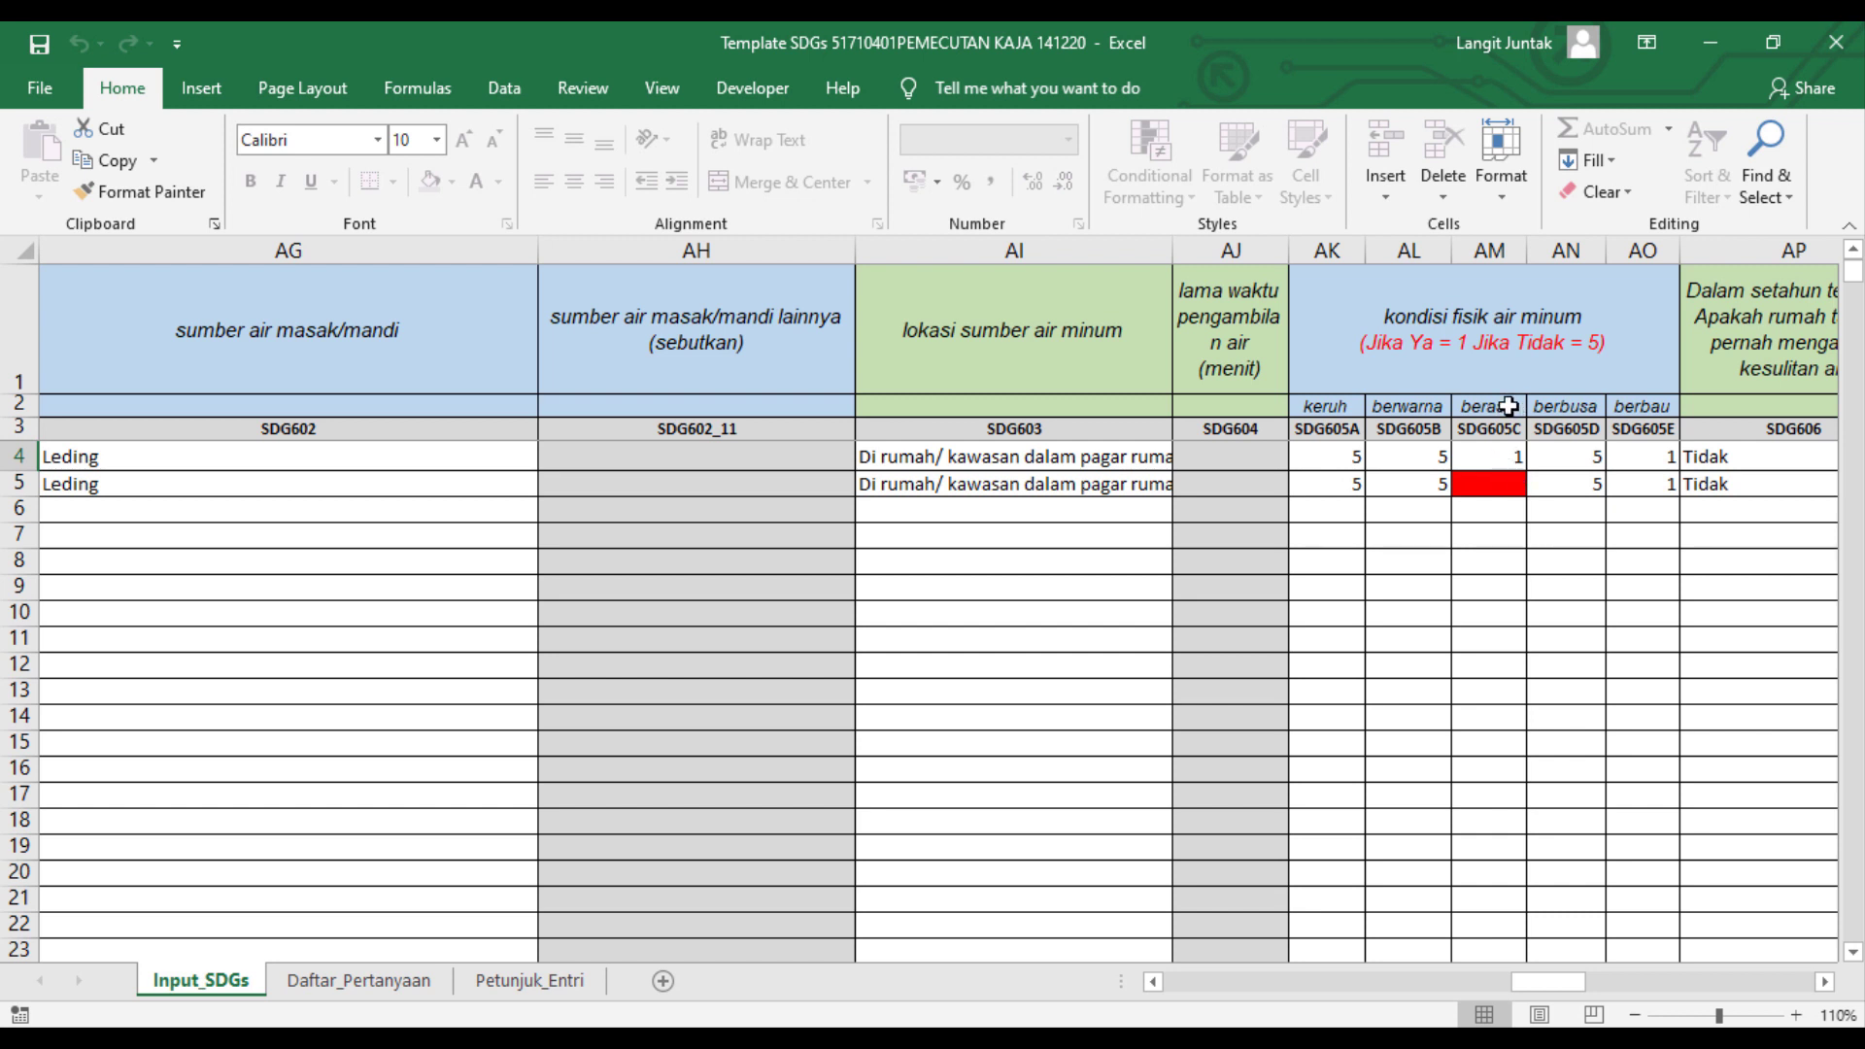
click(1511, 486)
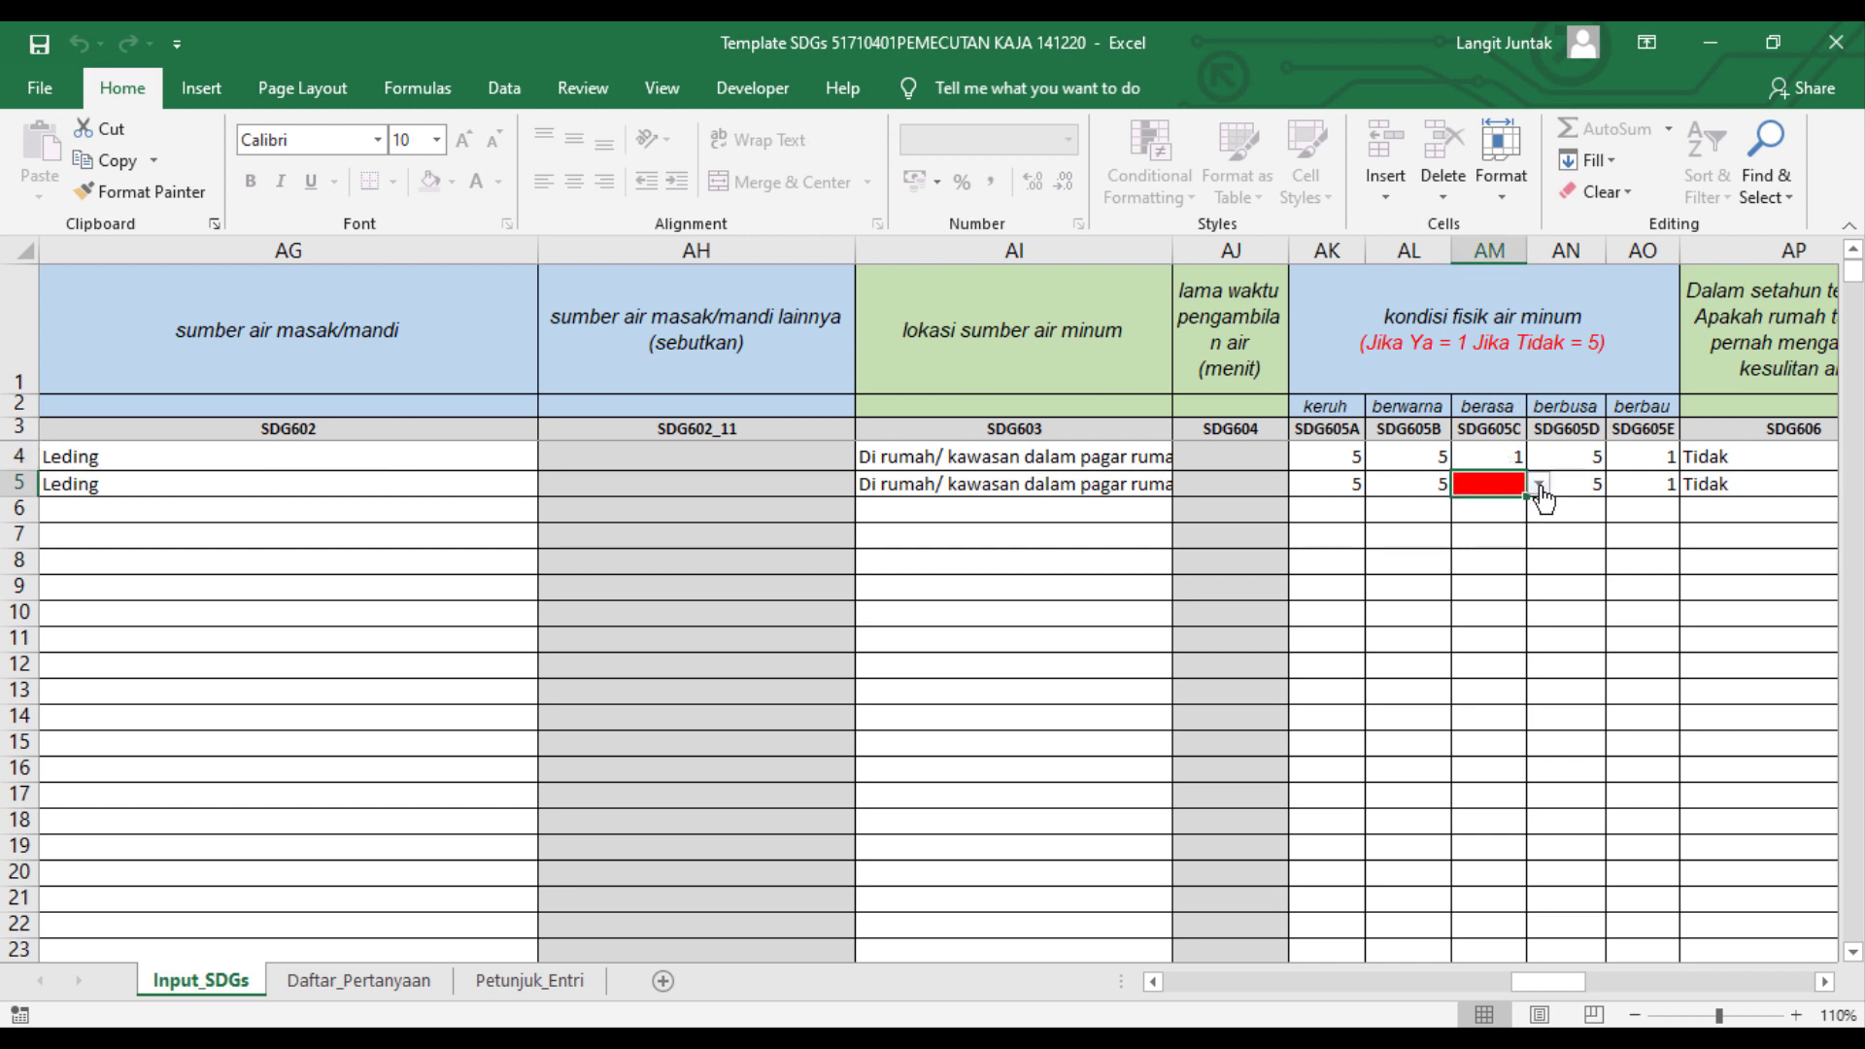
click(1540, 486)
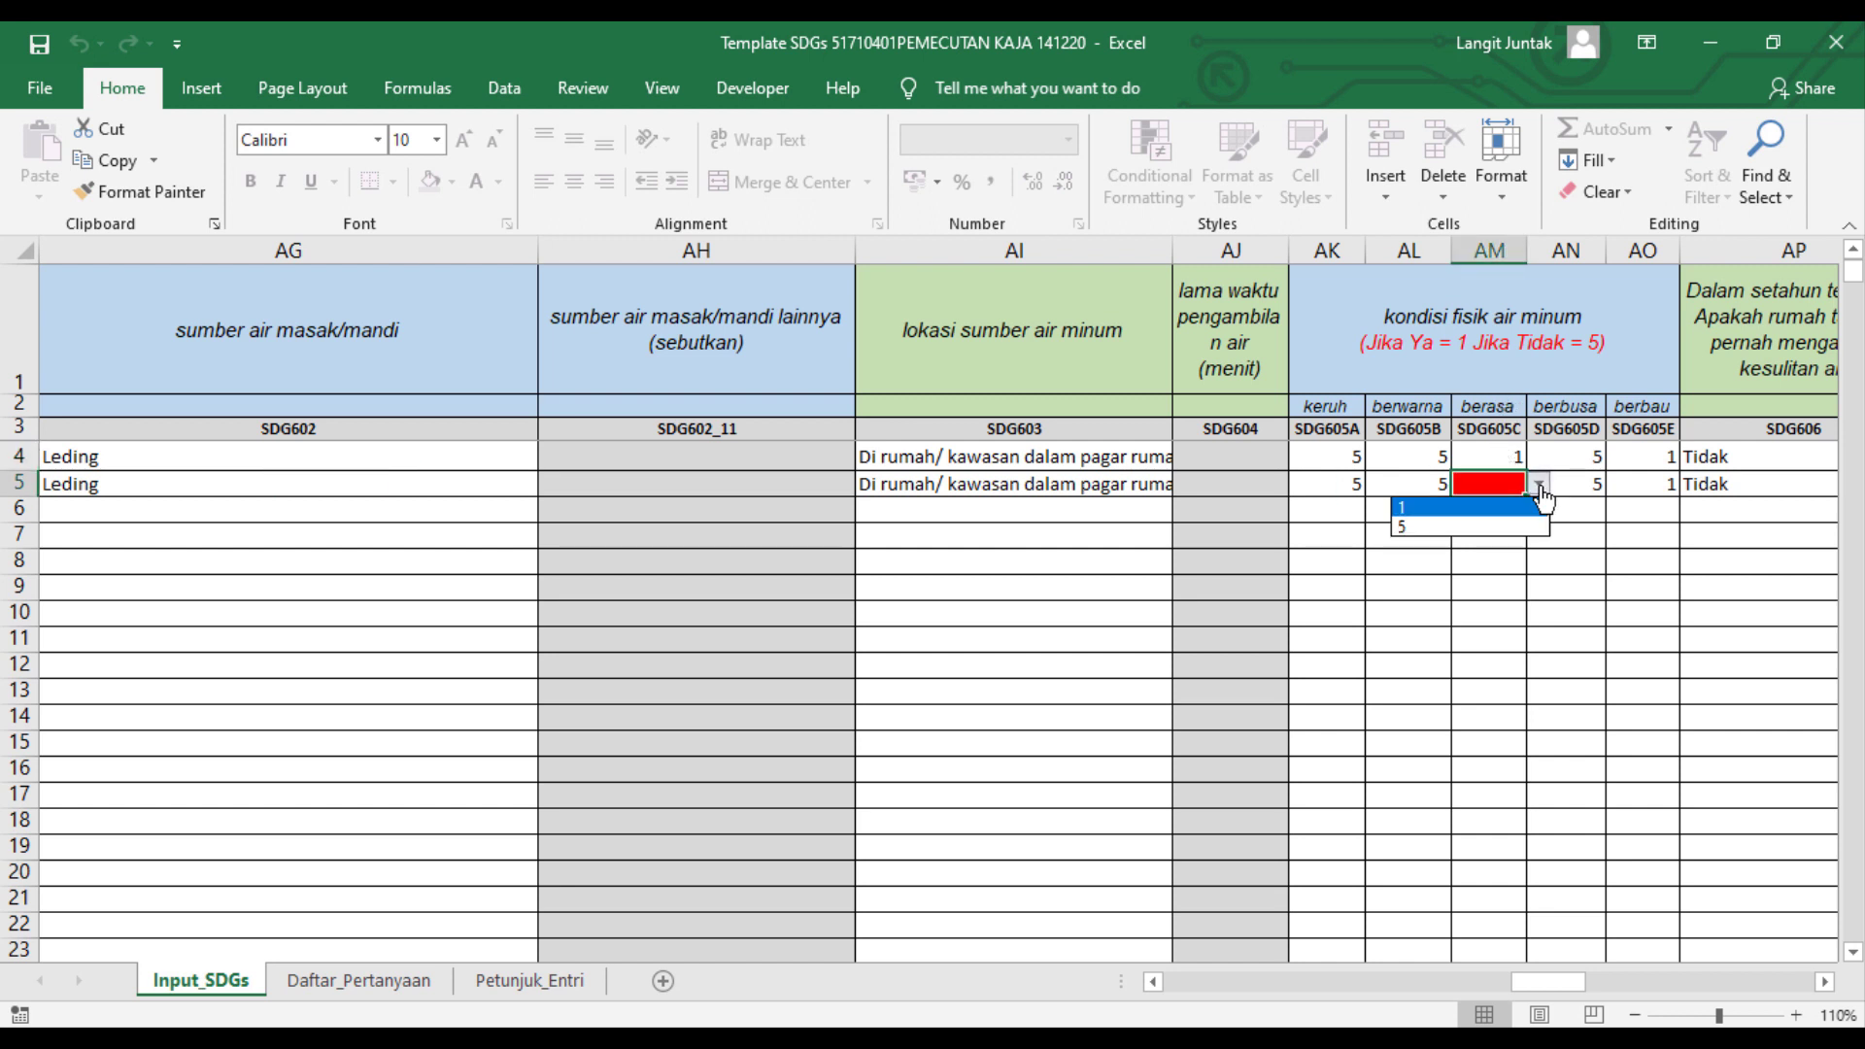
click(1467, 530)
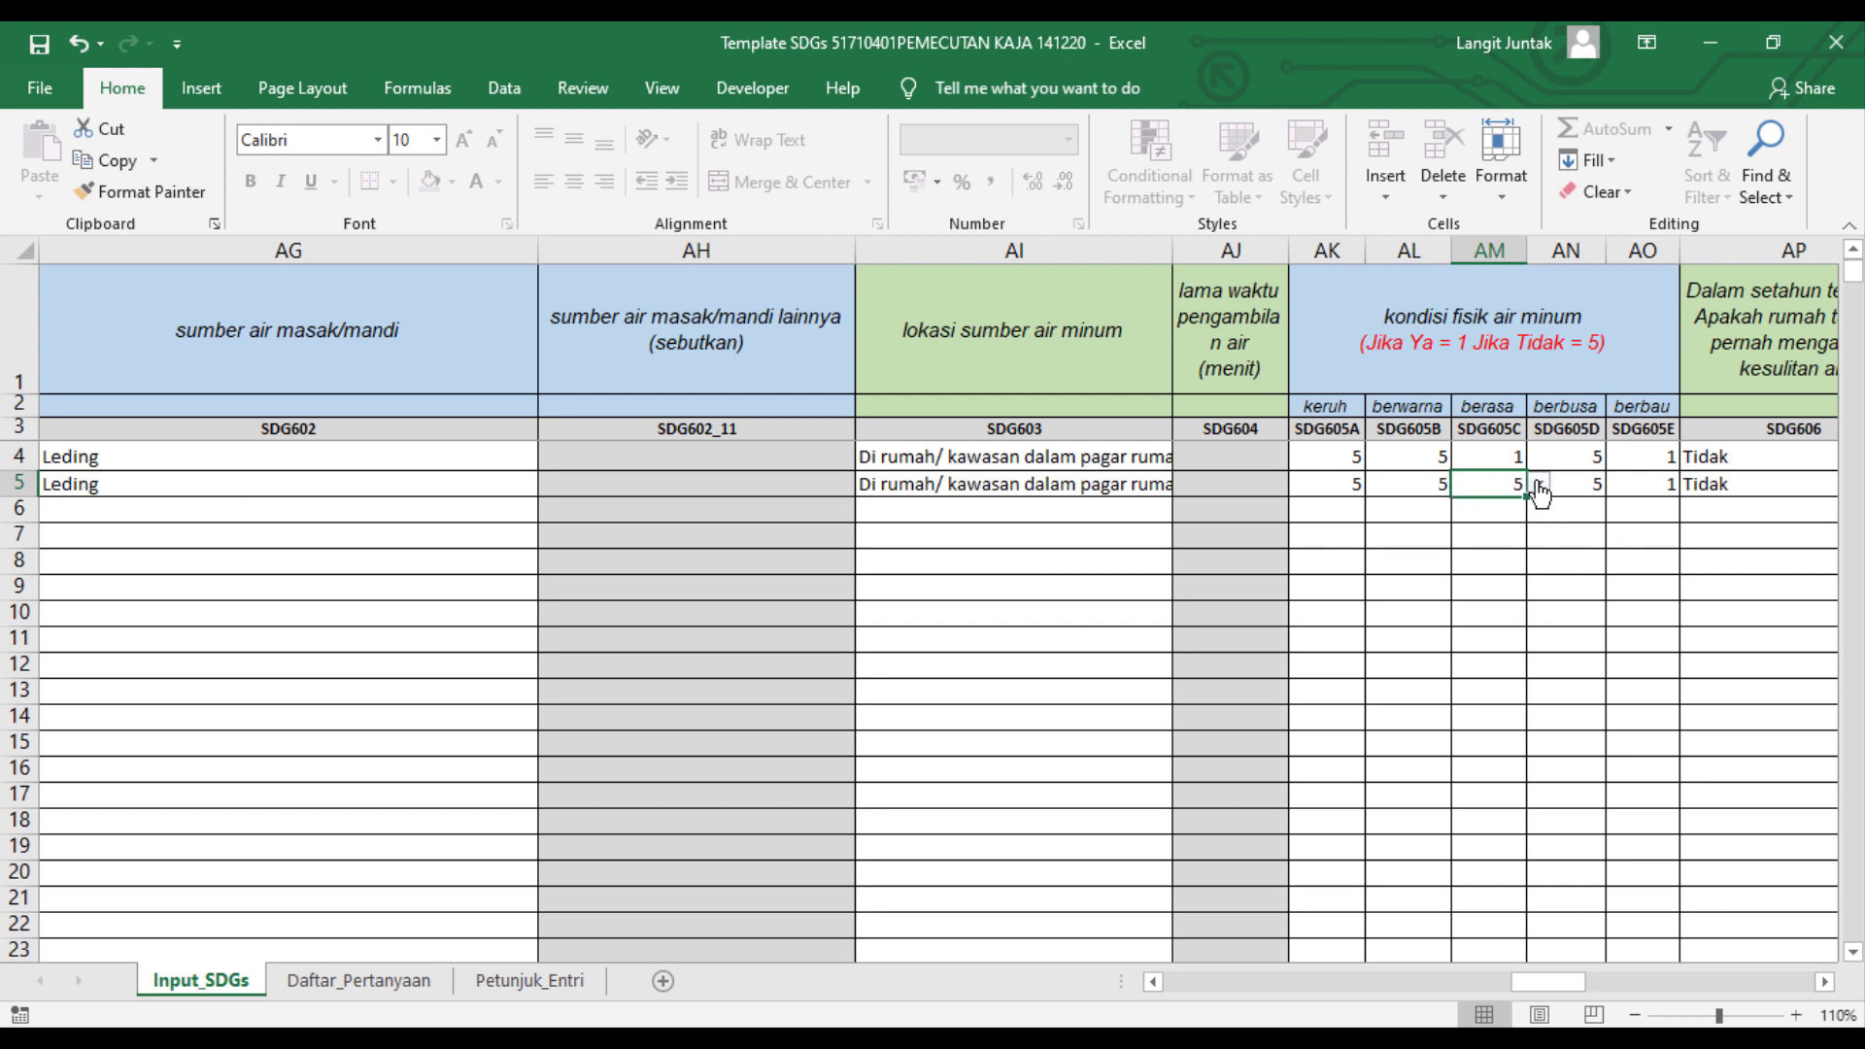
Step: Set the second record's SDG703B (berapa kali waktu penyedotan) answer to 2
drag(1564, 989, 1788, 958)
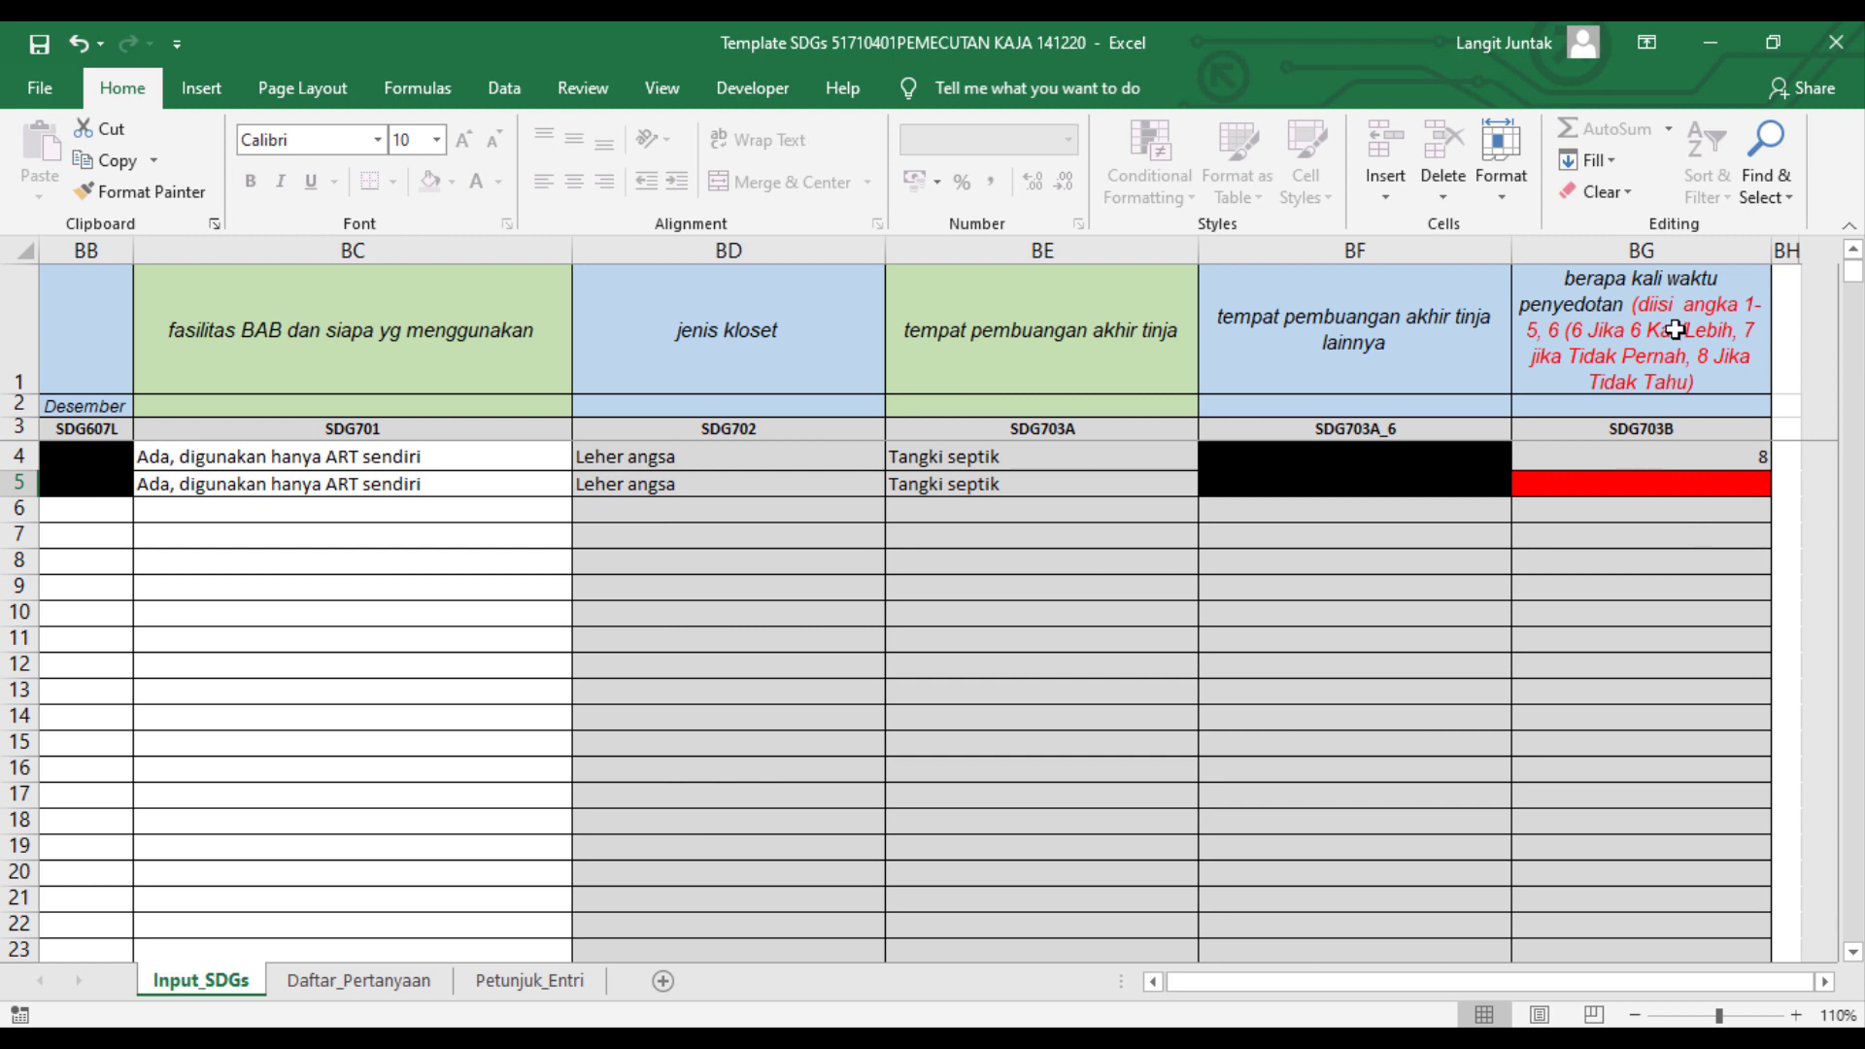
click(1754, 484)
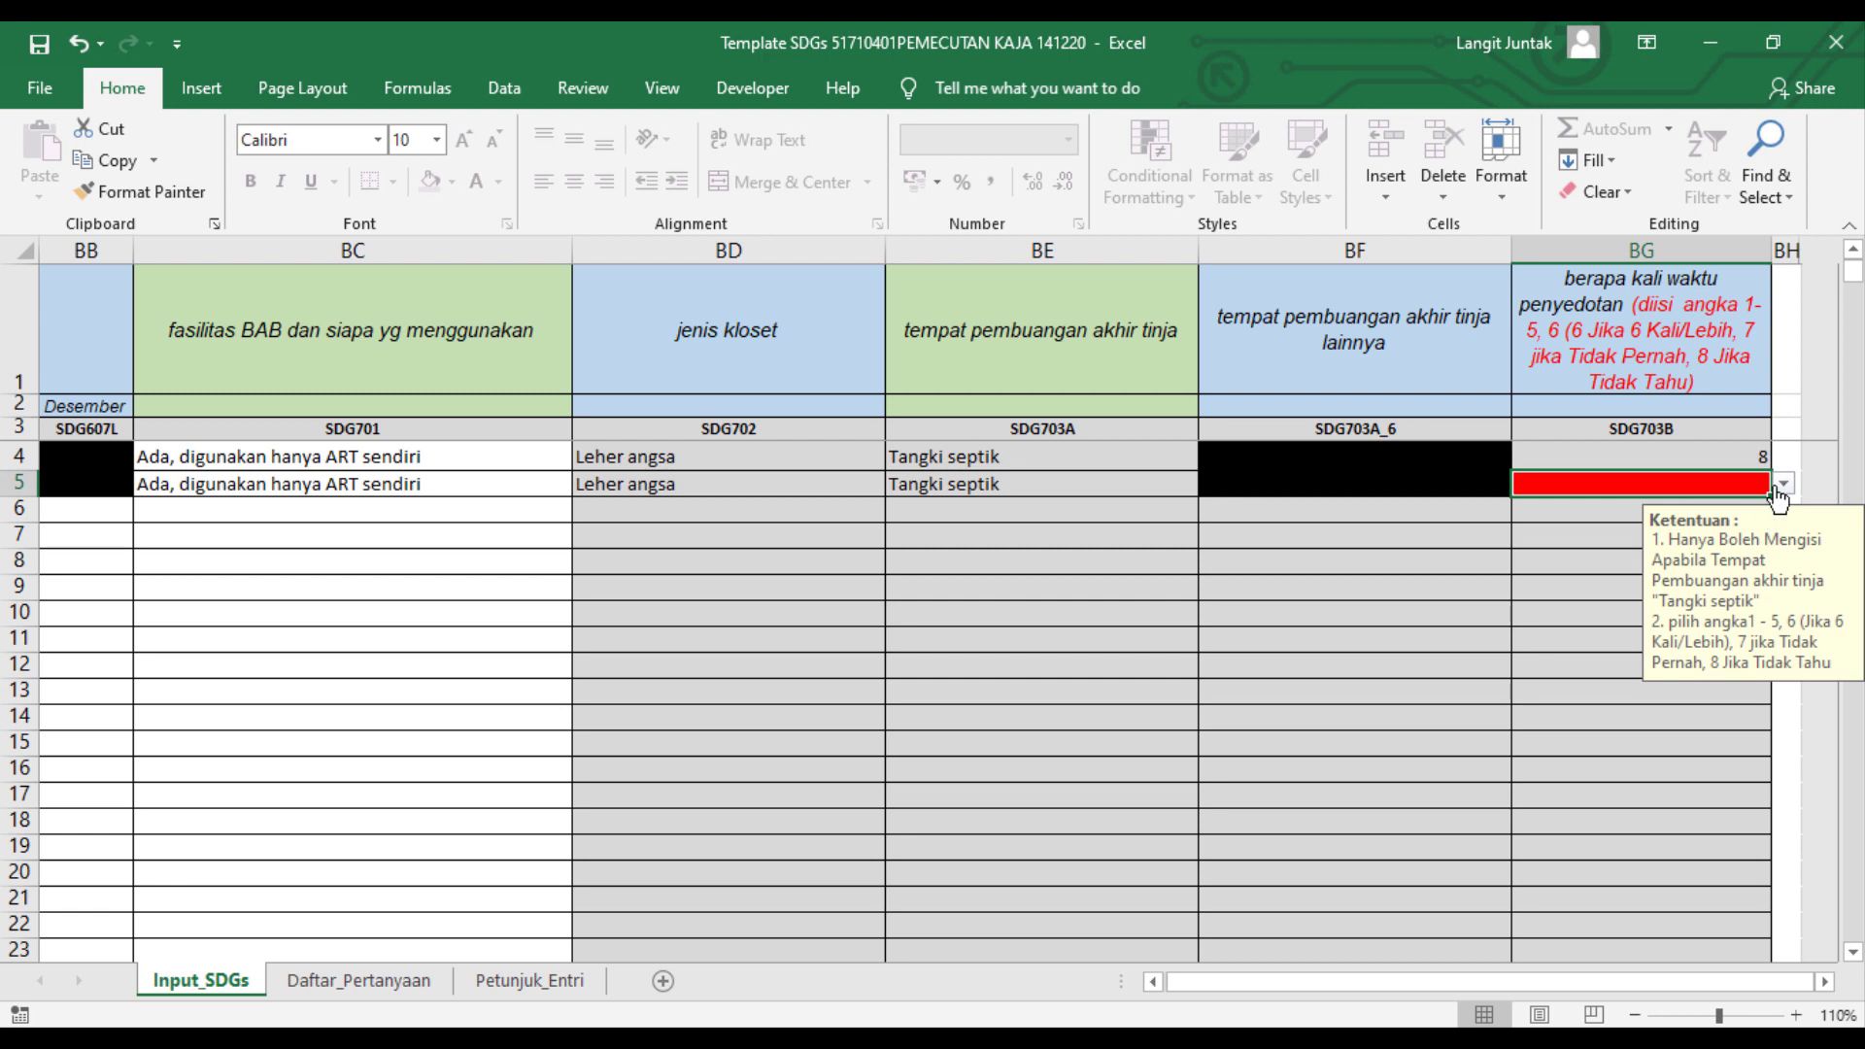
click(1782, 484)
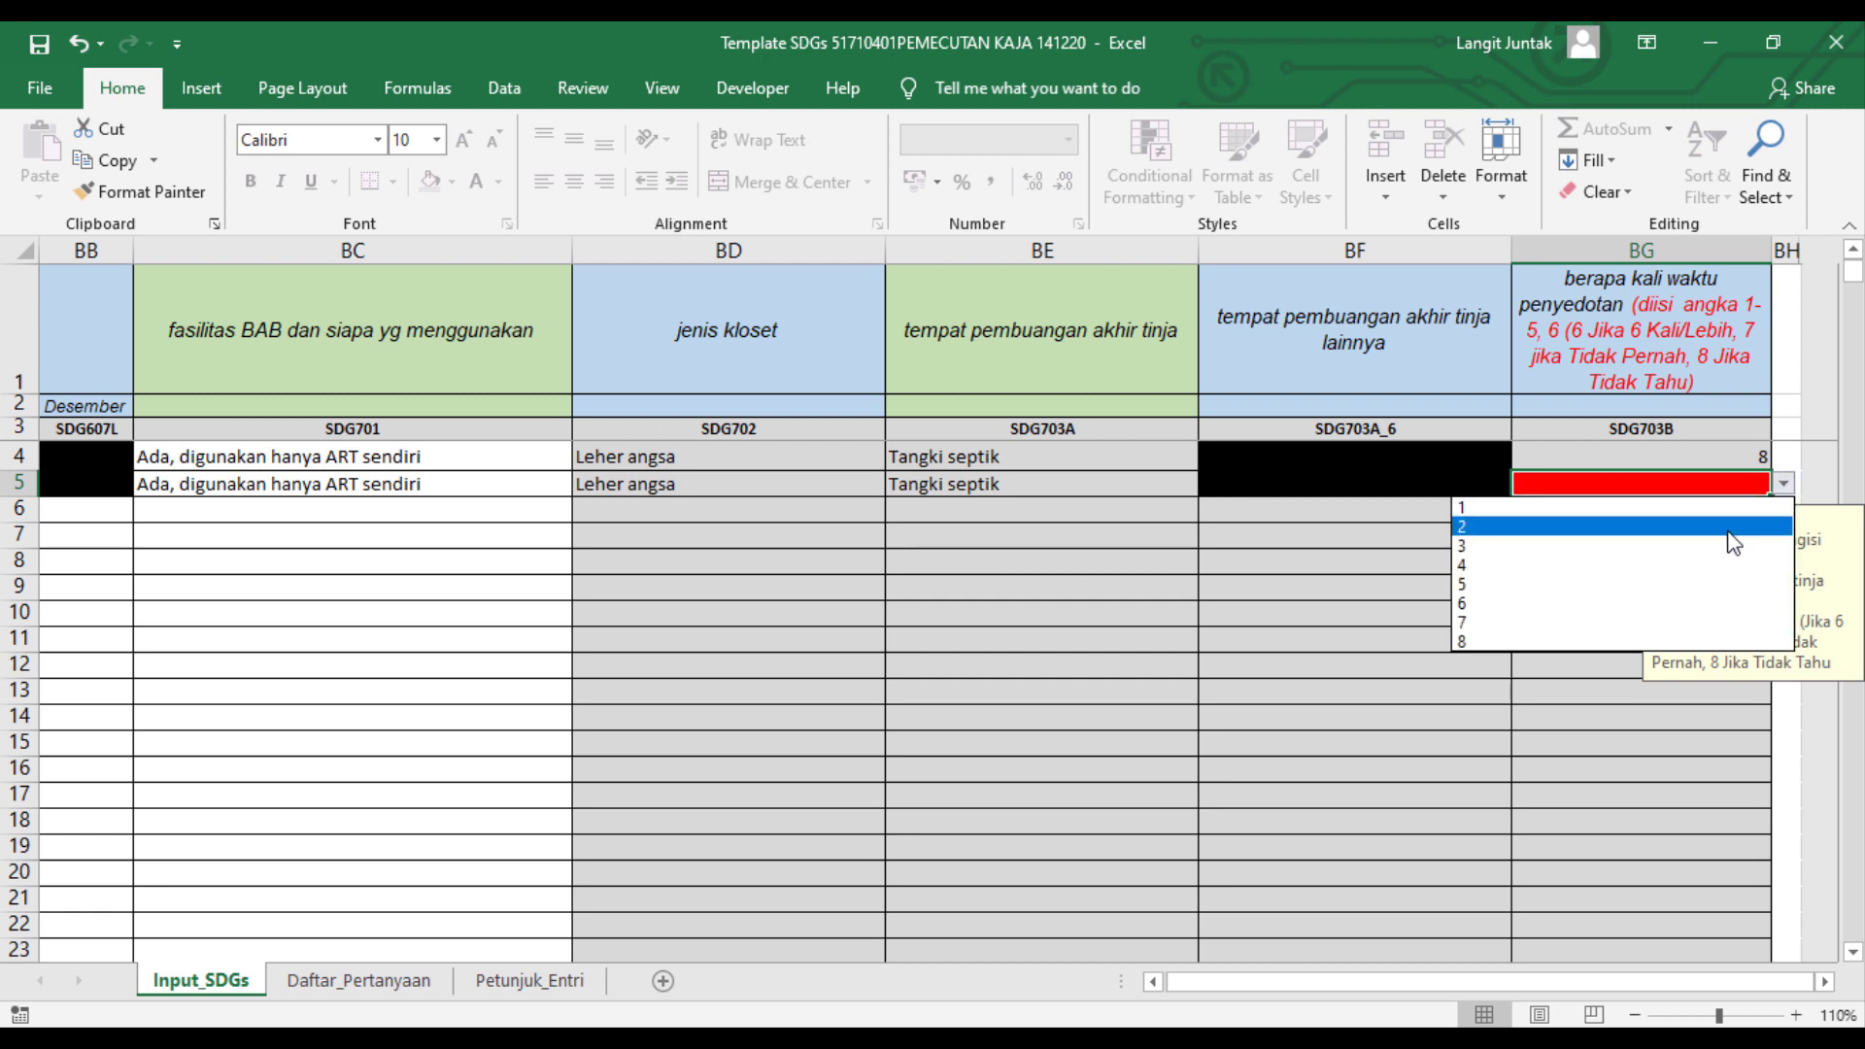
click(1733, 527)
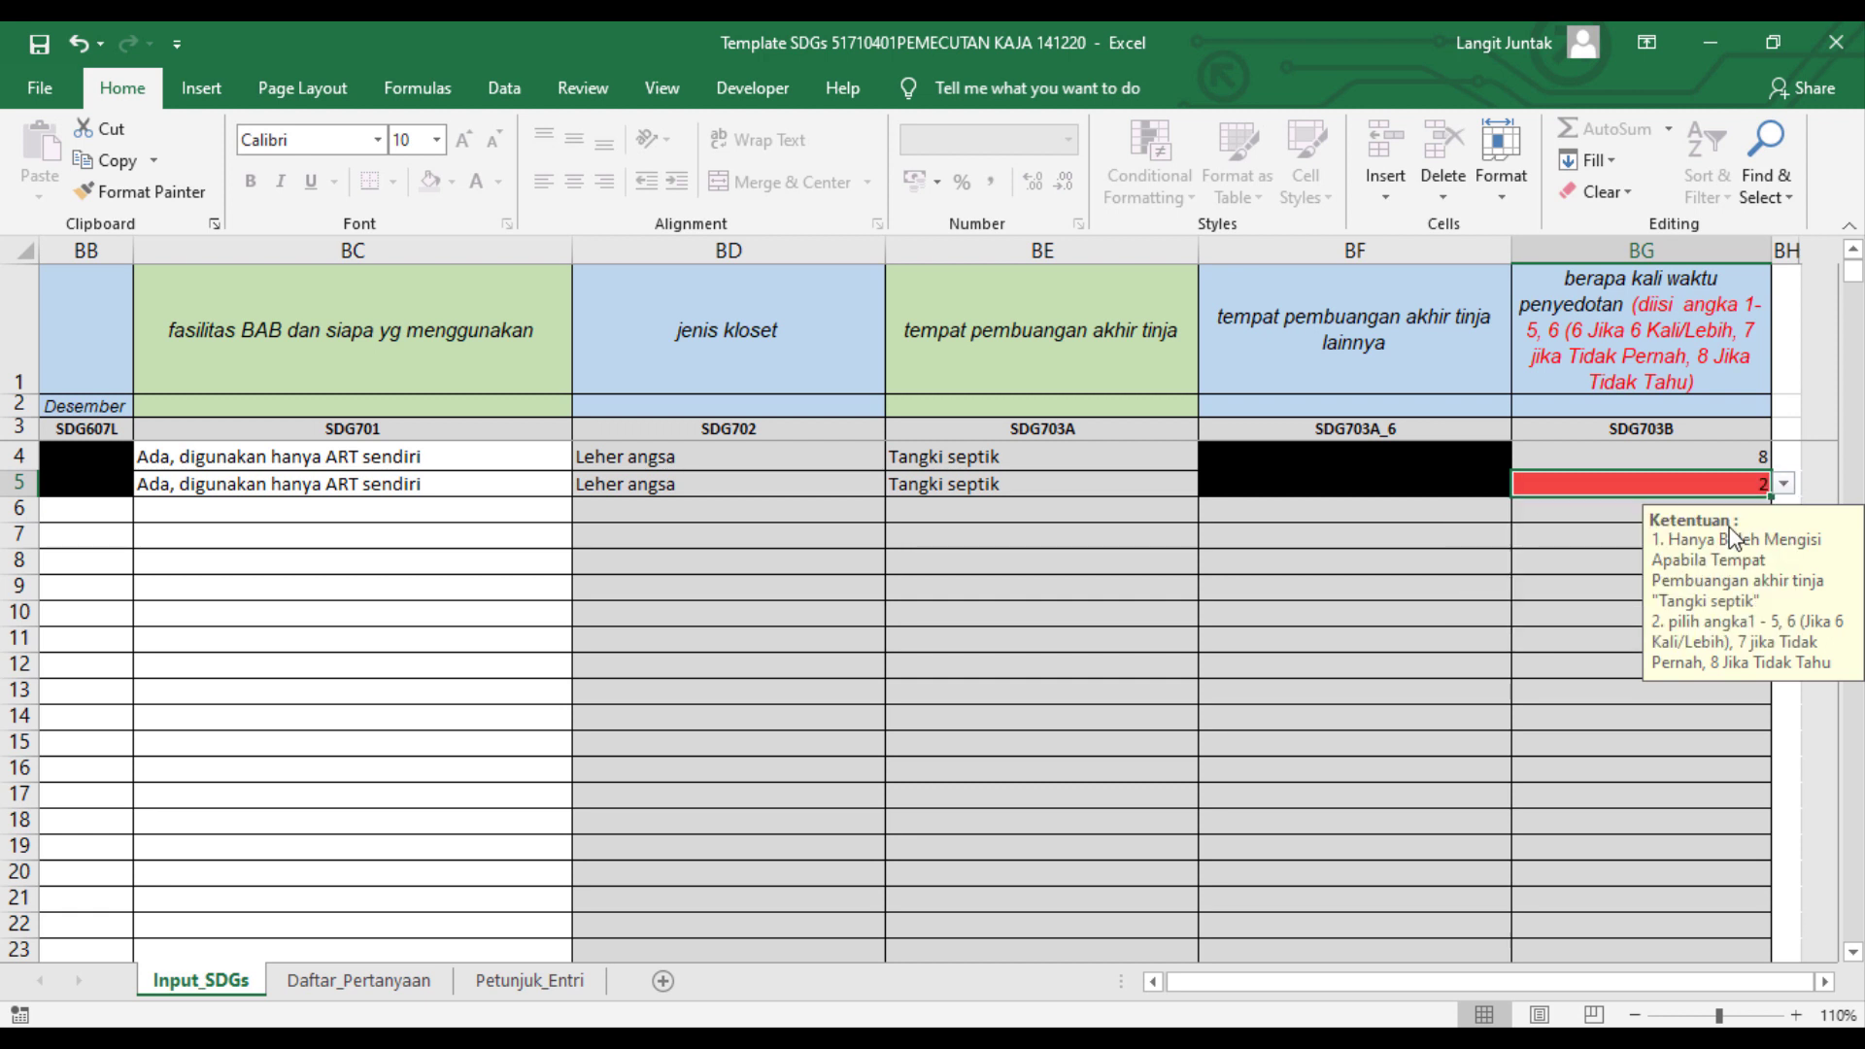
click(1667, 447)
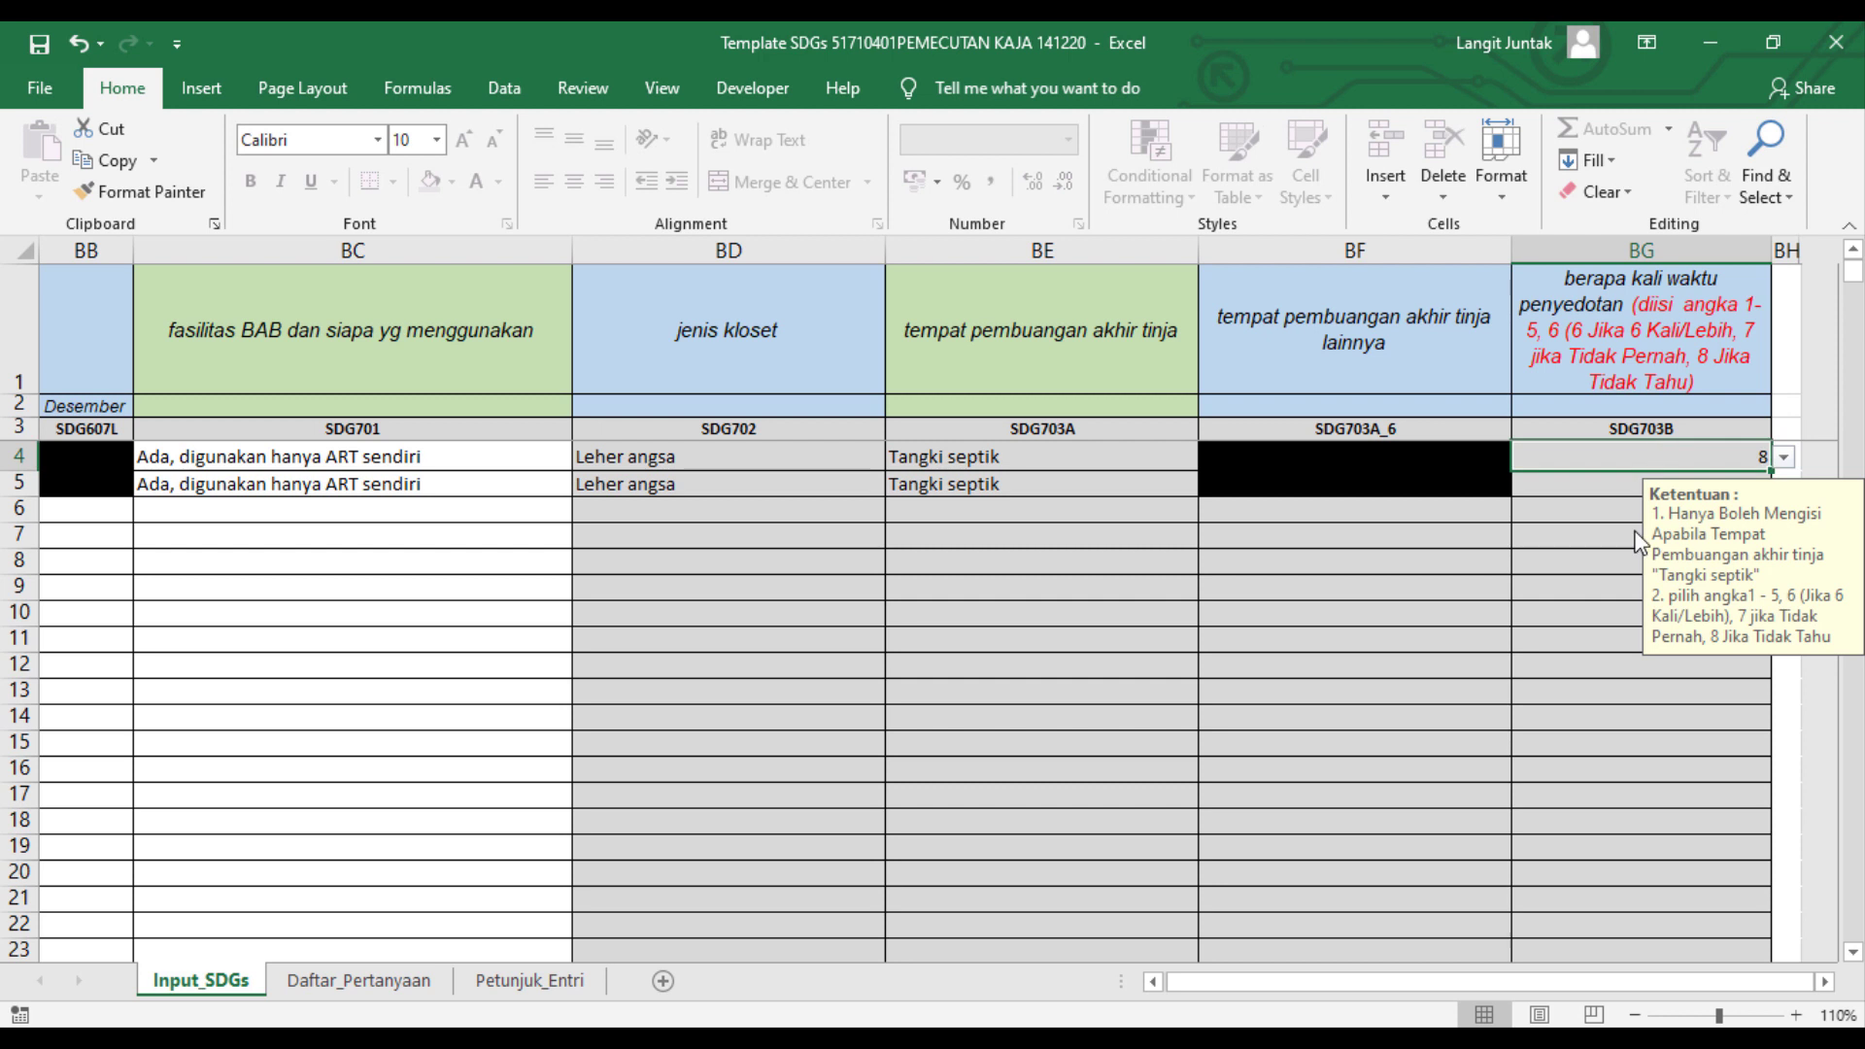
Step: Return to the first record's province cell, then save and close the PEMECUTAN KAJA template
click(1153, 982)
drag(1152, 981, 1152, 981)
click(282, 468)
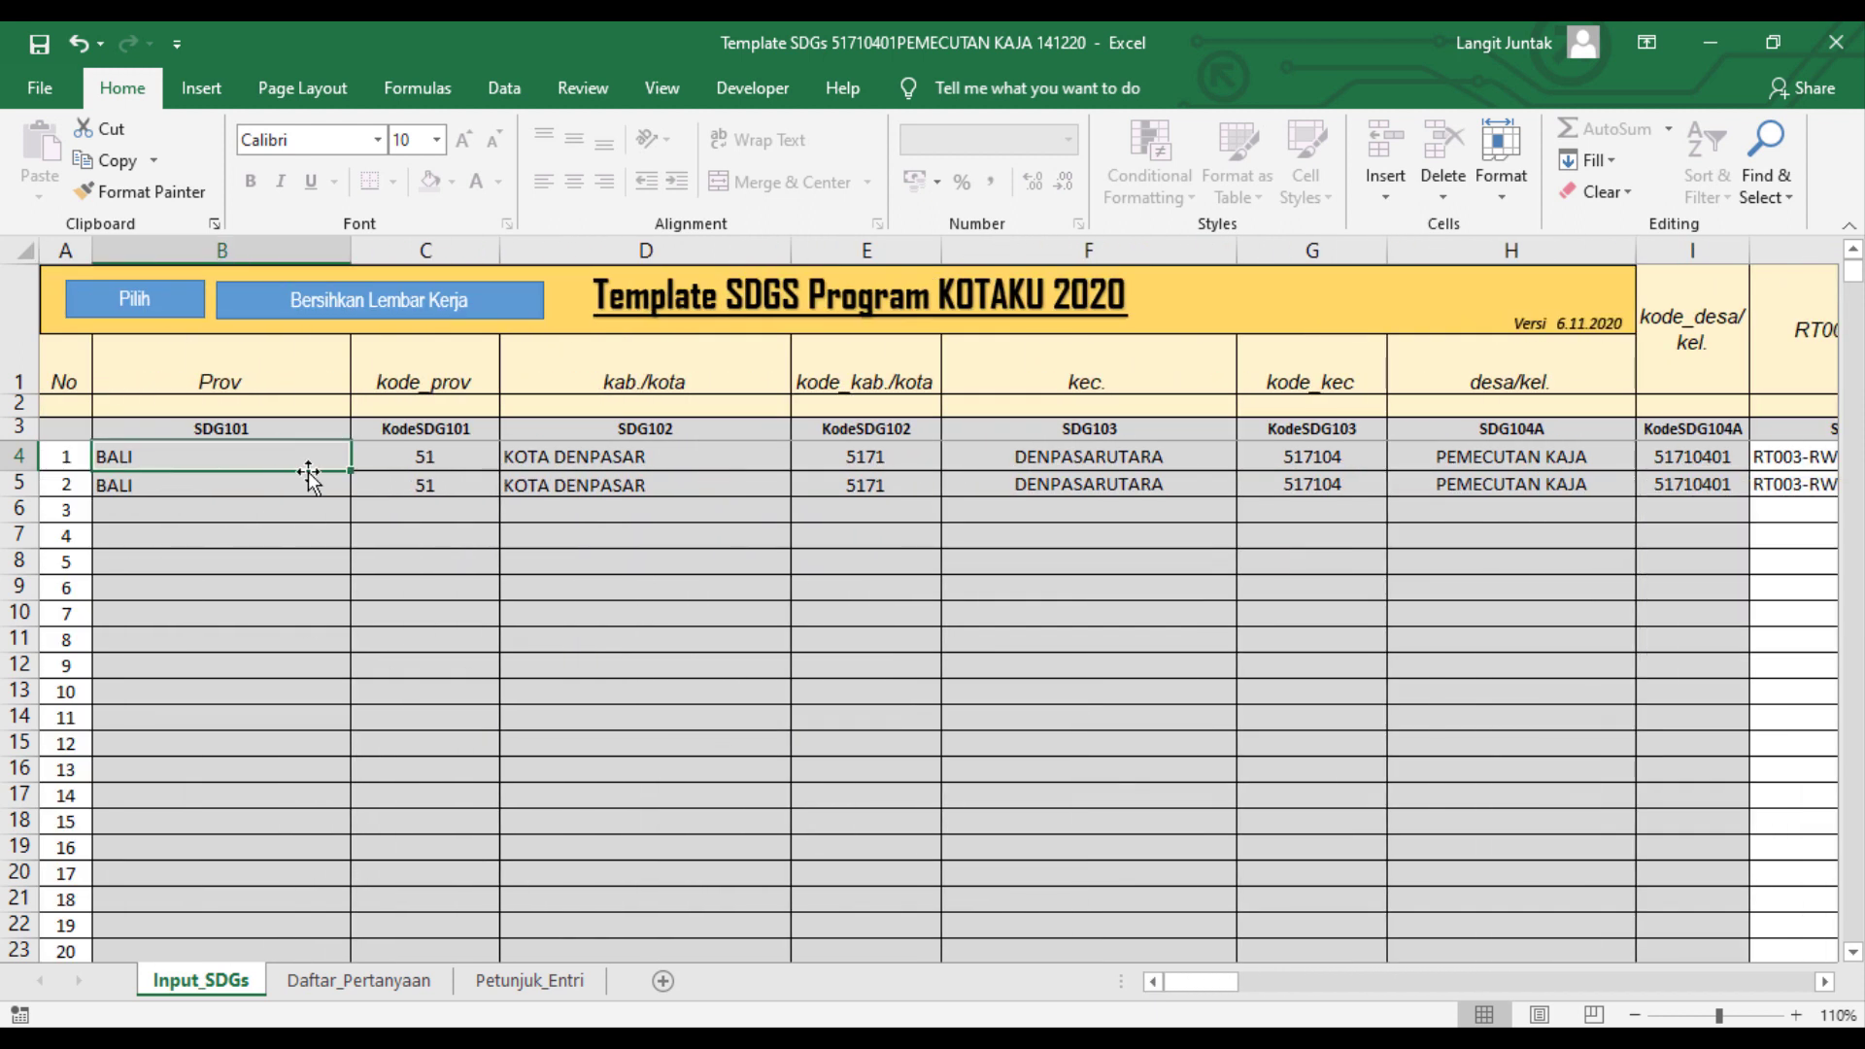
click(39, 44)
click(1817, 45)
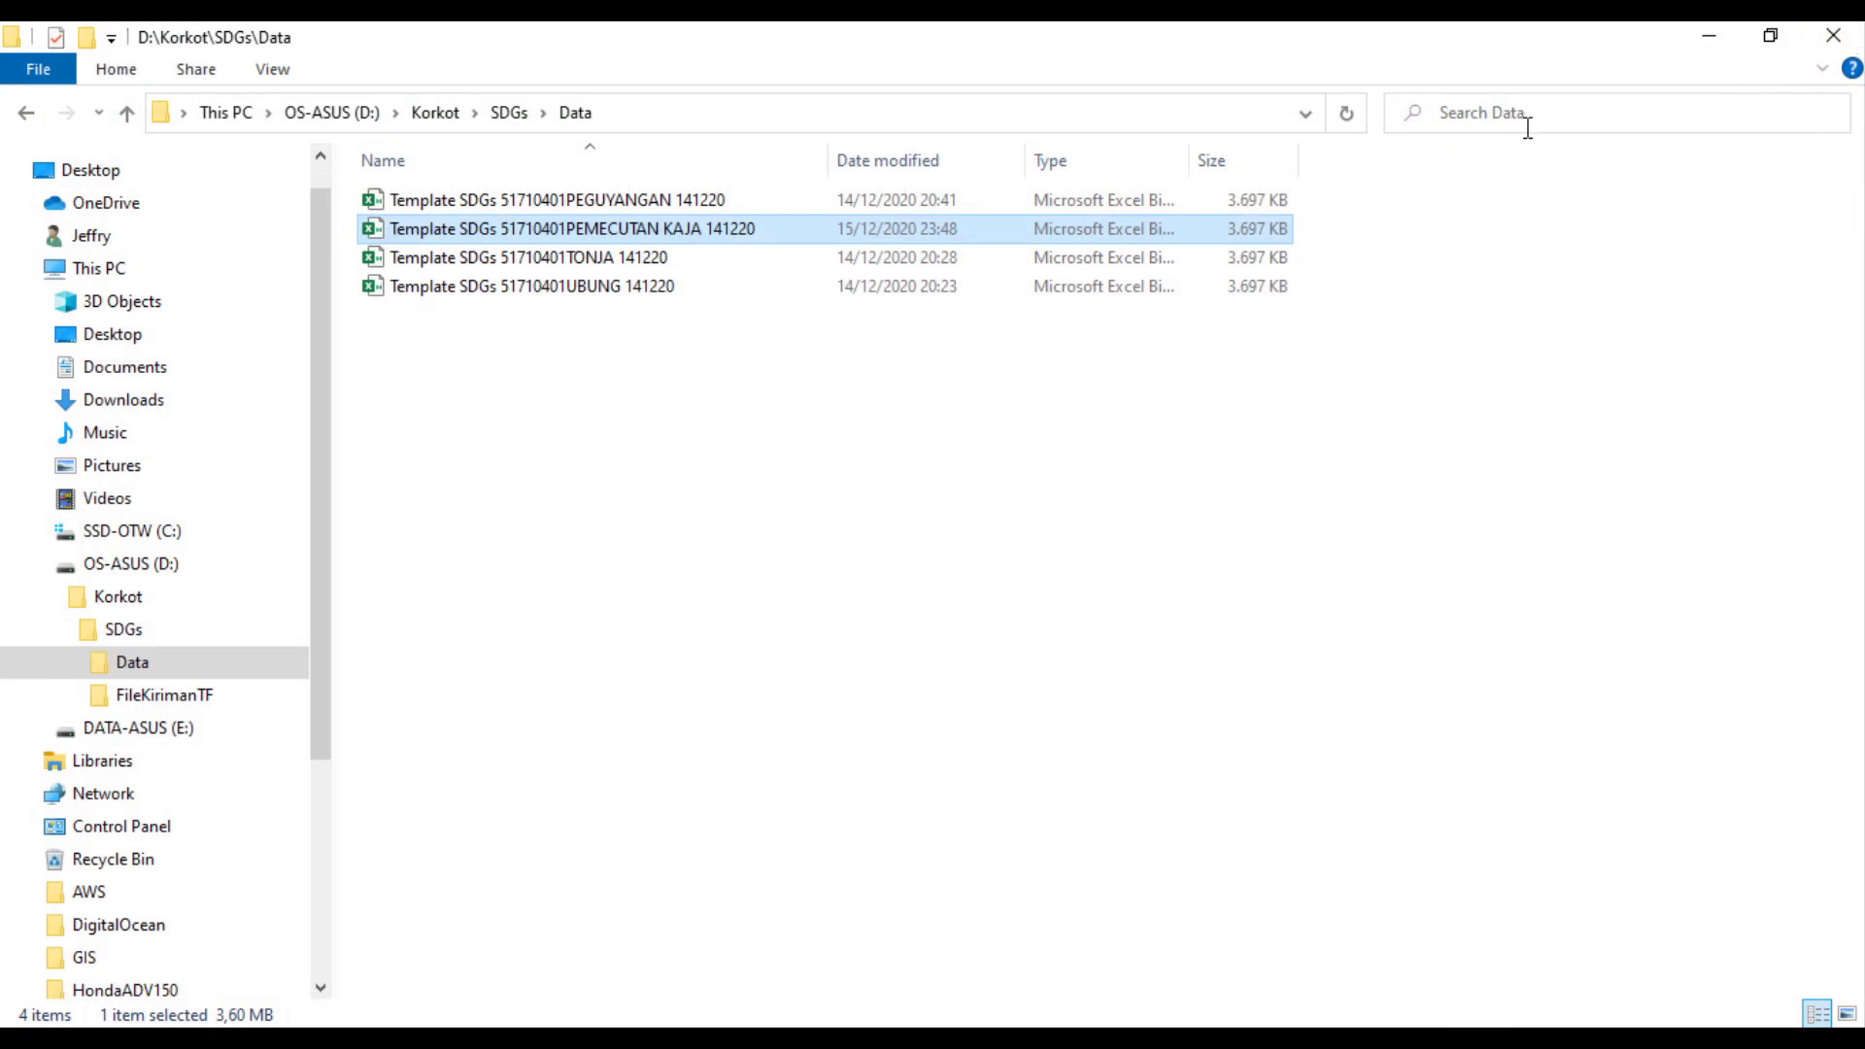
Step: Open Template SDGs 51710401PEGUYANGAN 141220 from the Data folder and enable its macro content
double_click(656, 204)
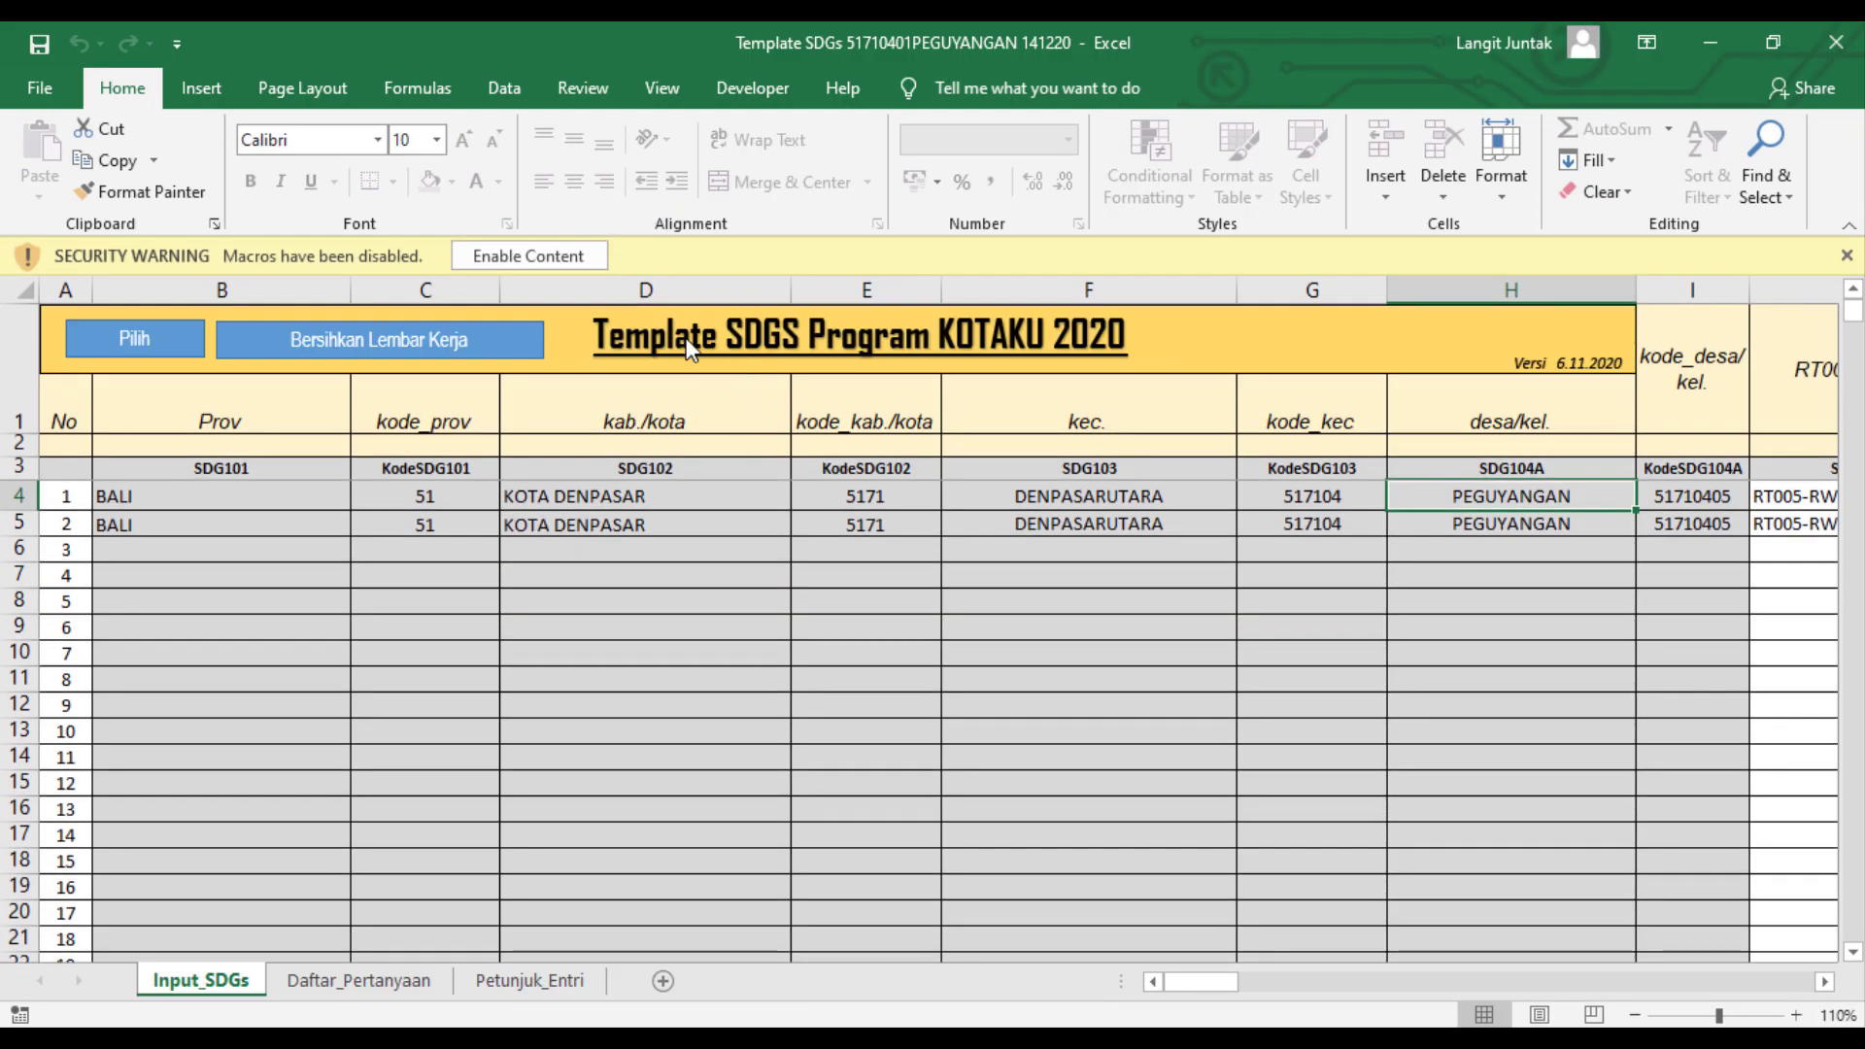
click(571, 262)
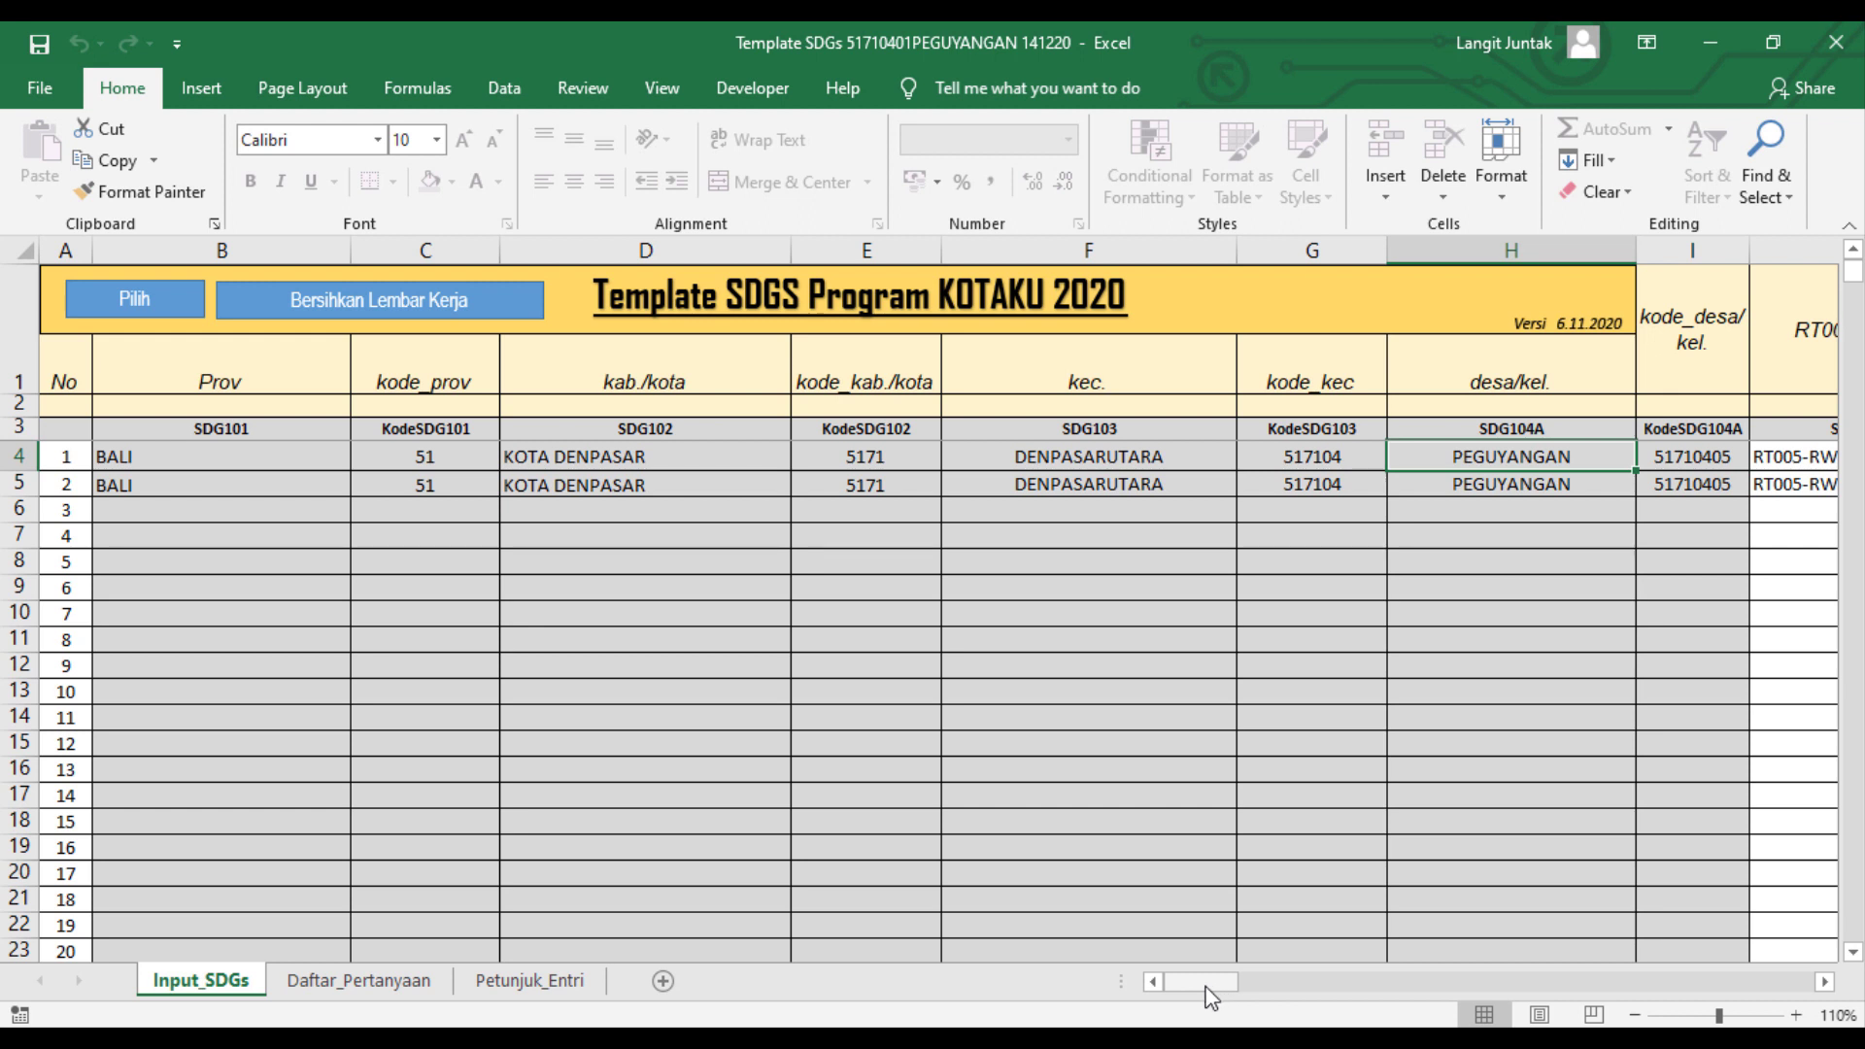
Step: Set the second record's SDG601B well distance to < 10m and its SDG602 cooking/bathing water source to Sumur bor/pompa
drag(1211, 995, 1491, 983)
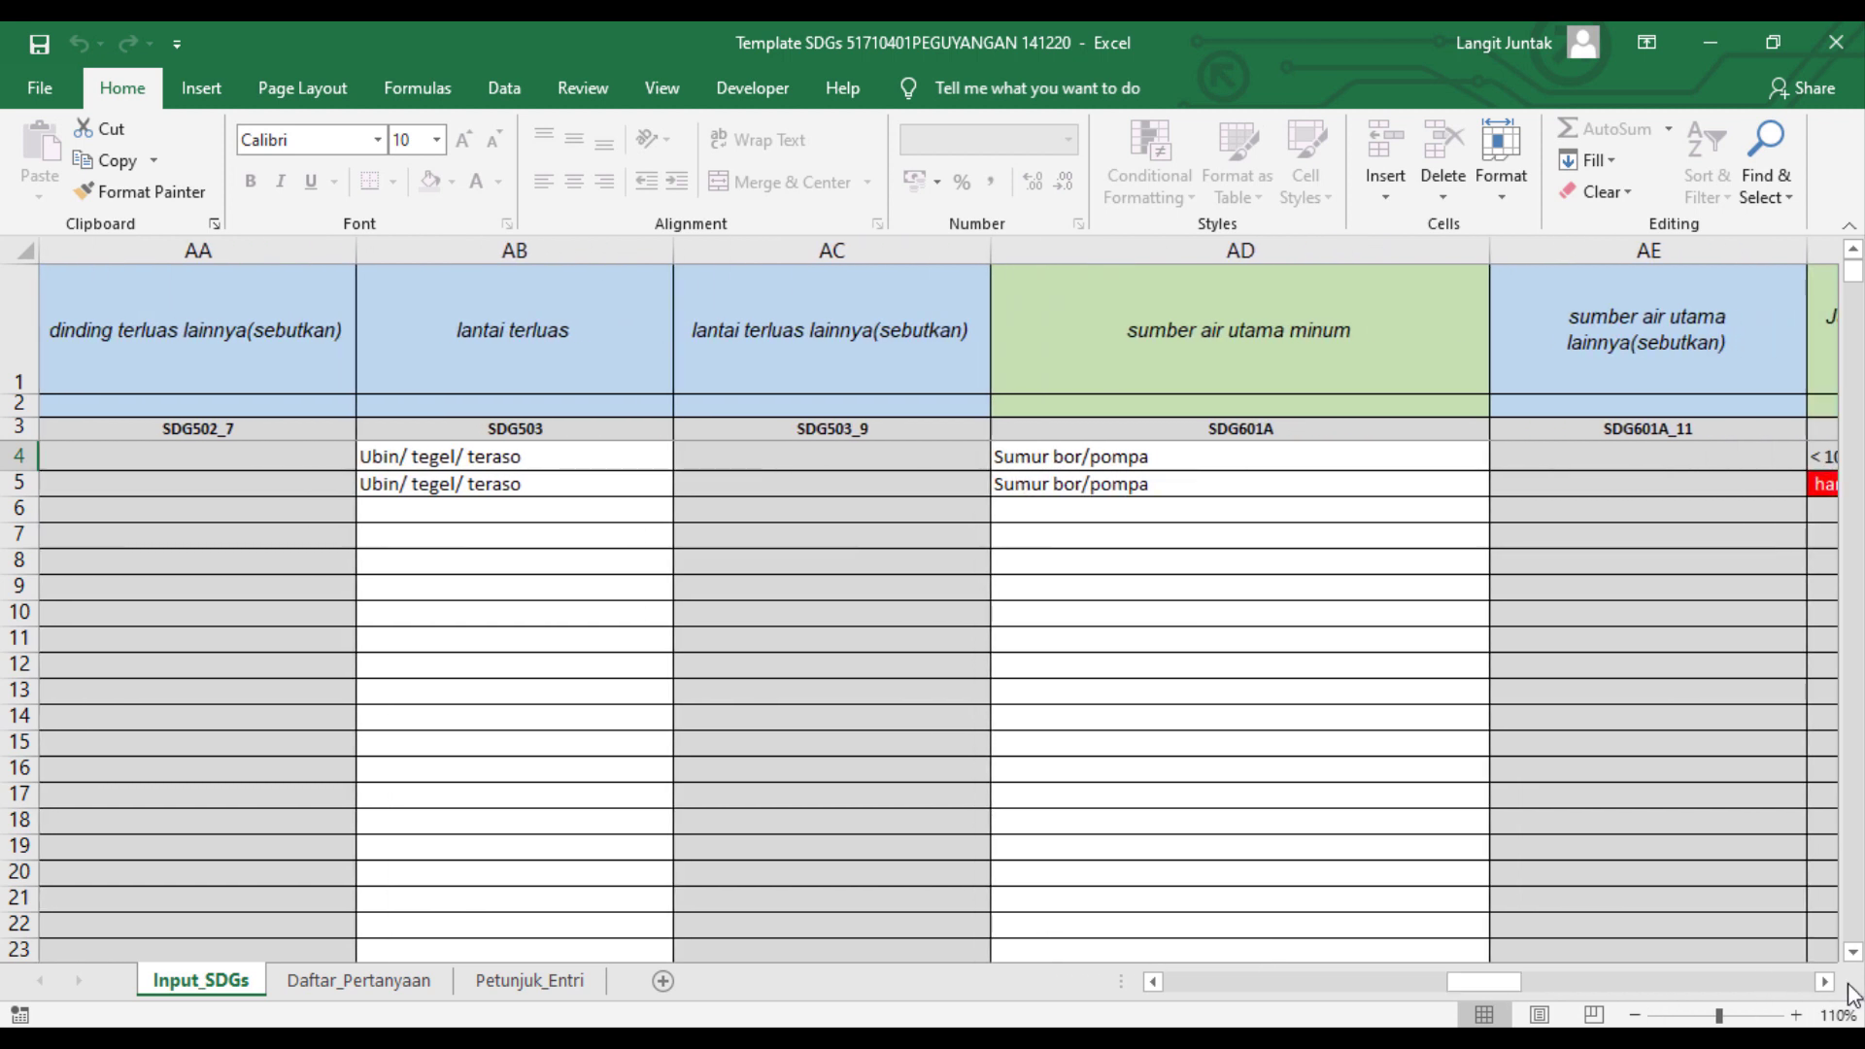
drag(1832, 985, 1832, 987)
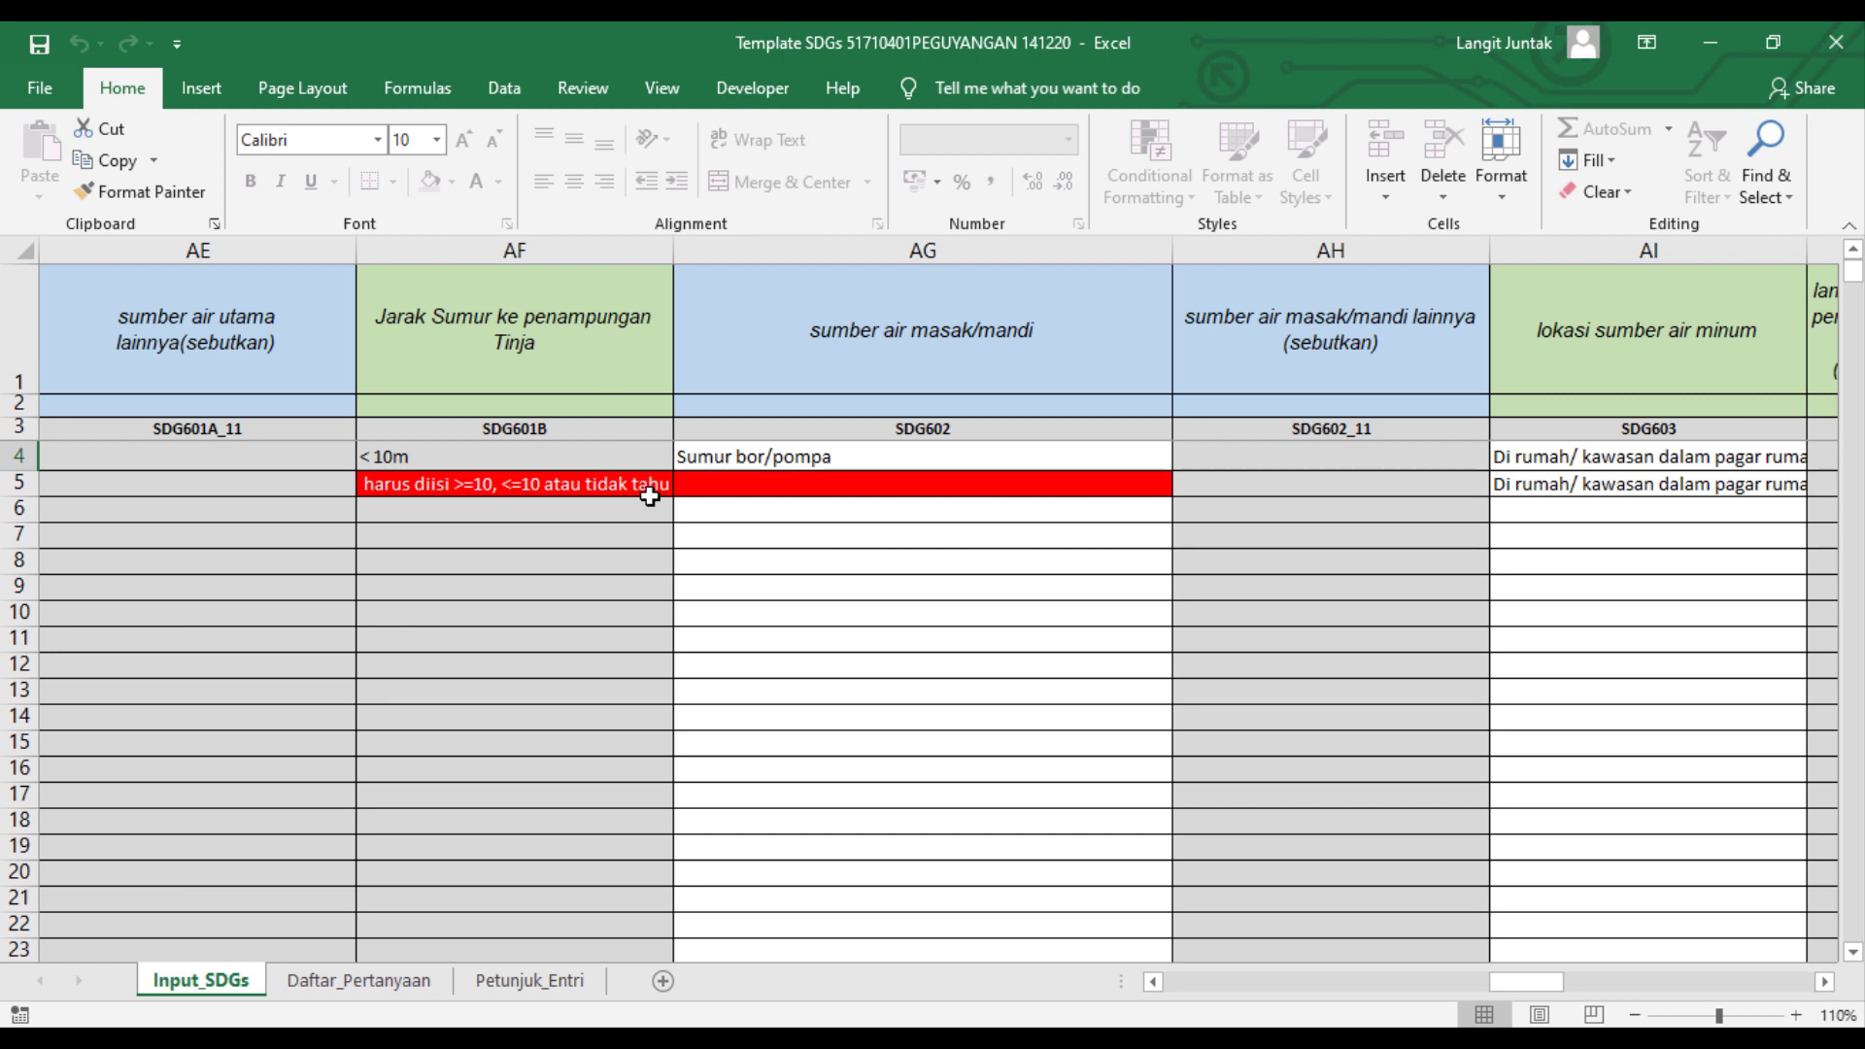
click(641, 499)
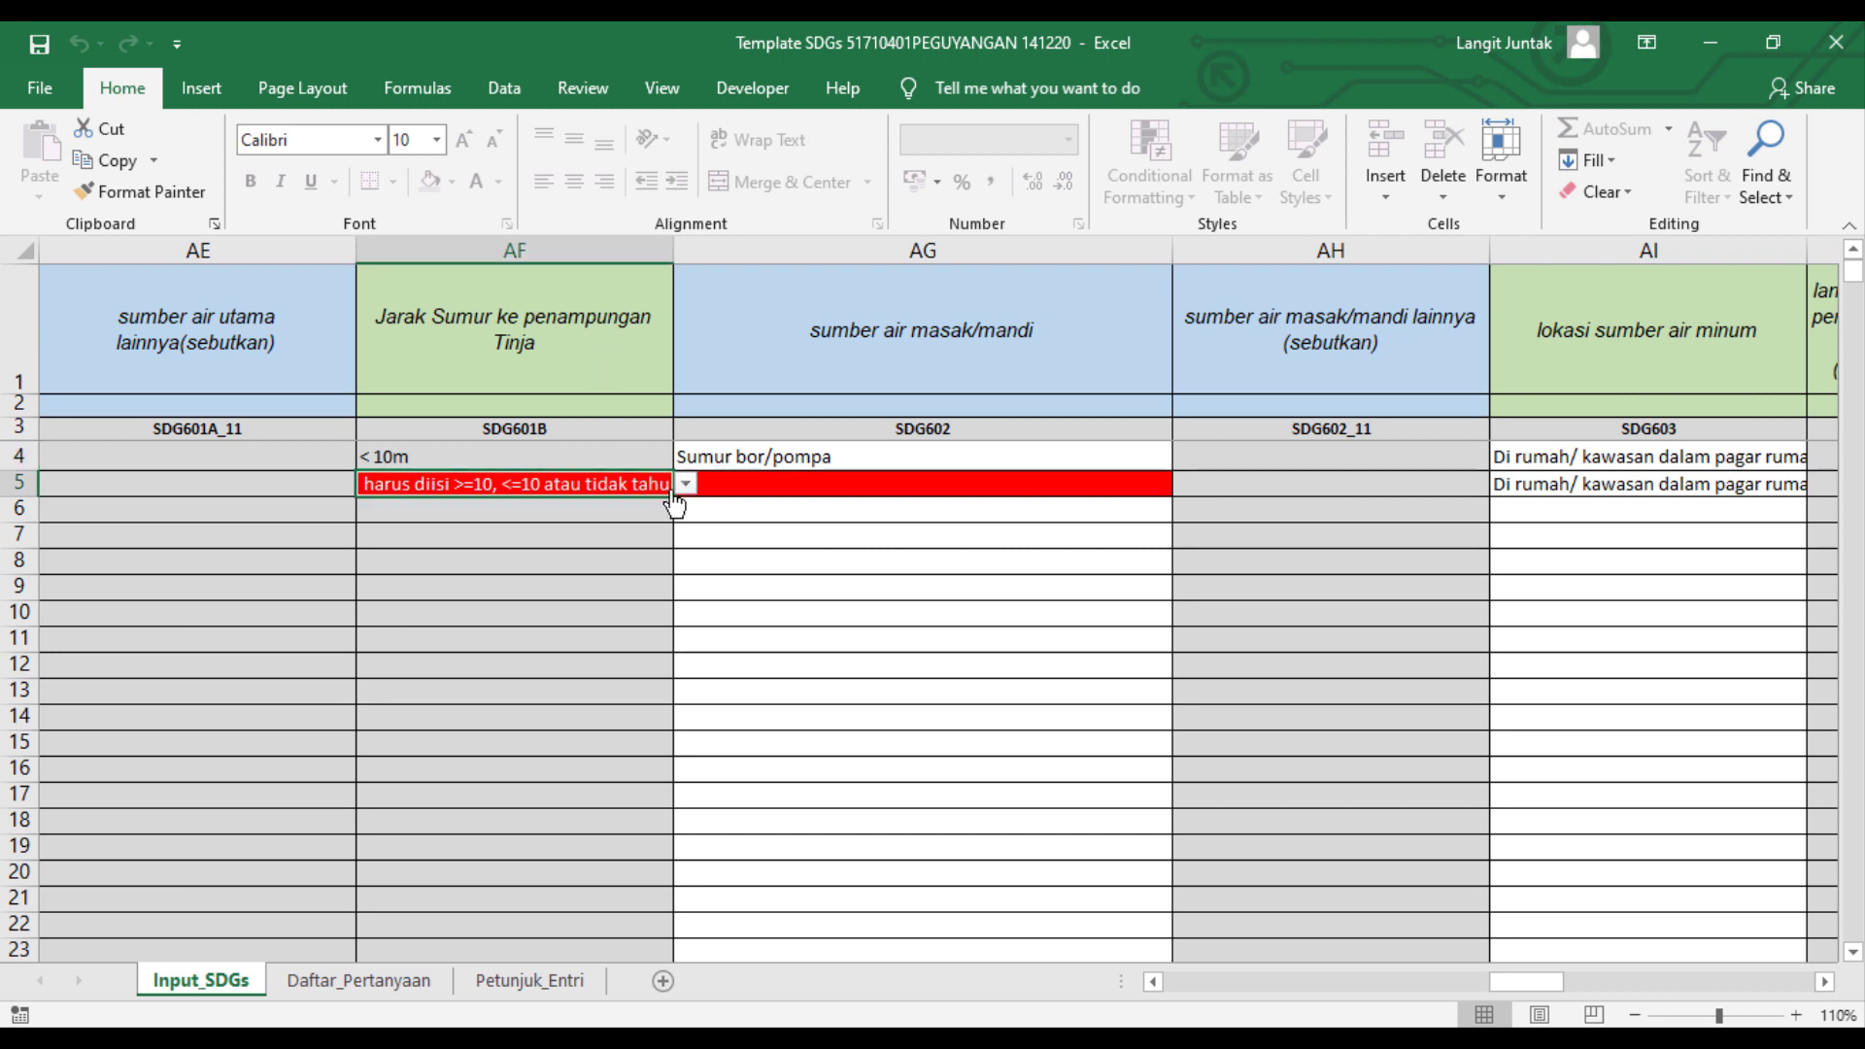
click(681, 489)
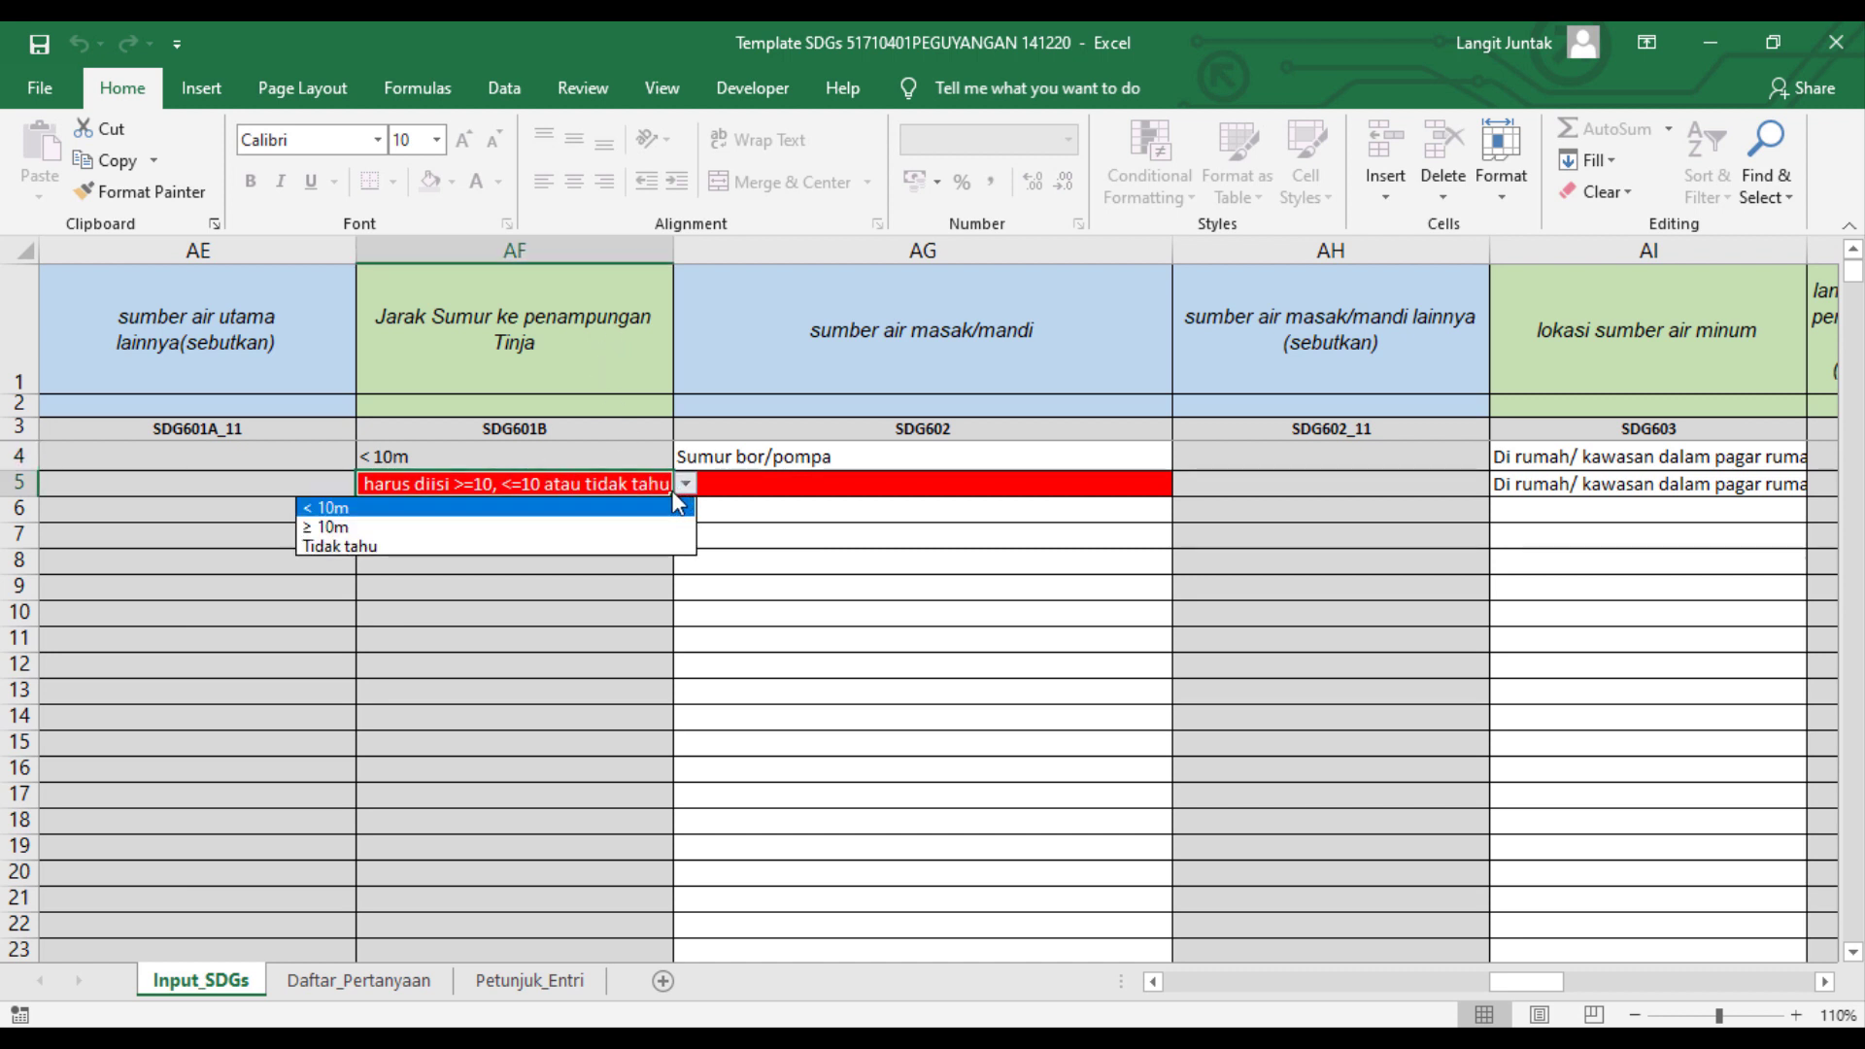
click(618, 515)
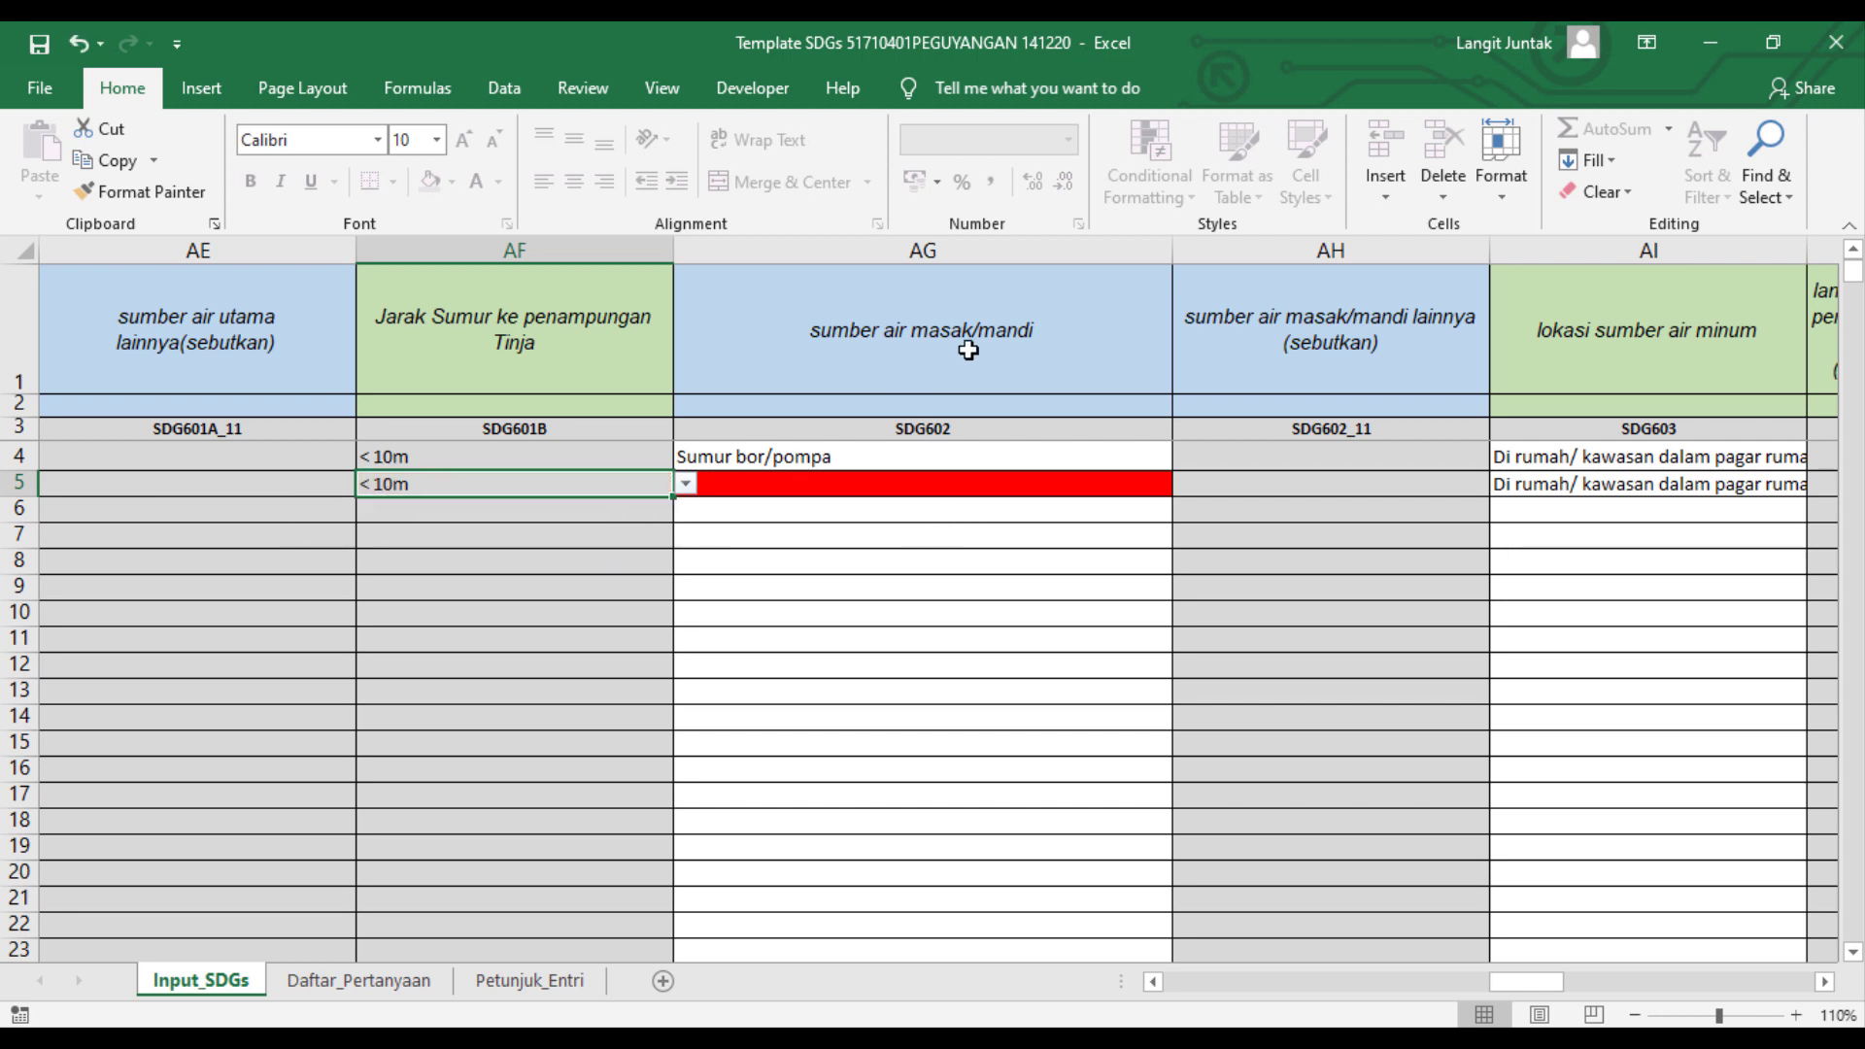
click(1164, 489)
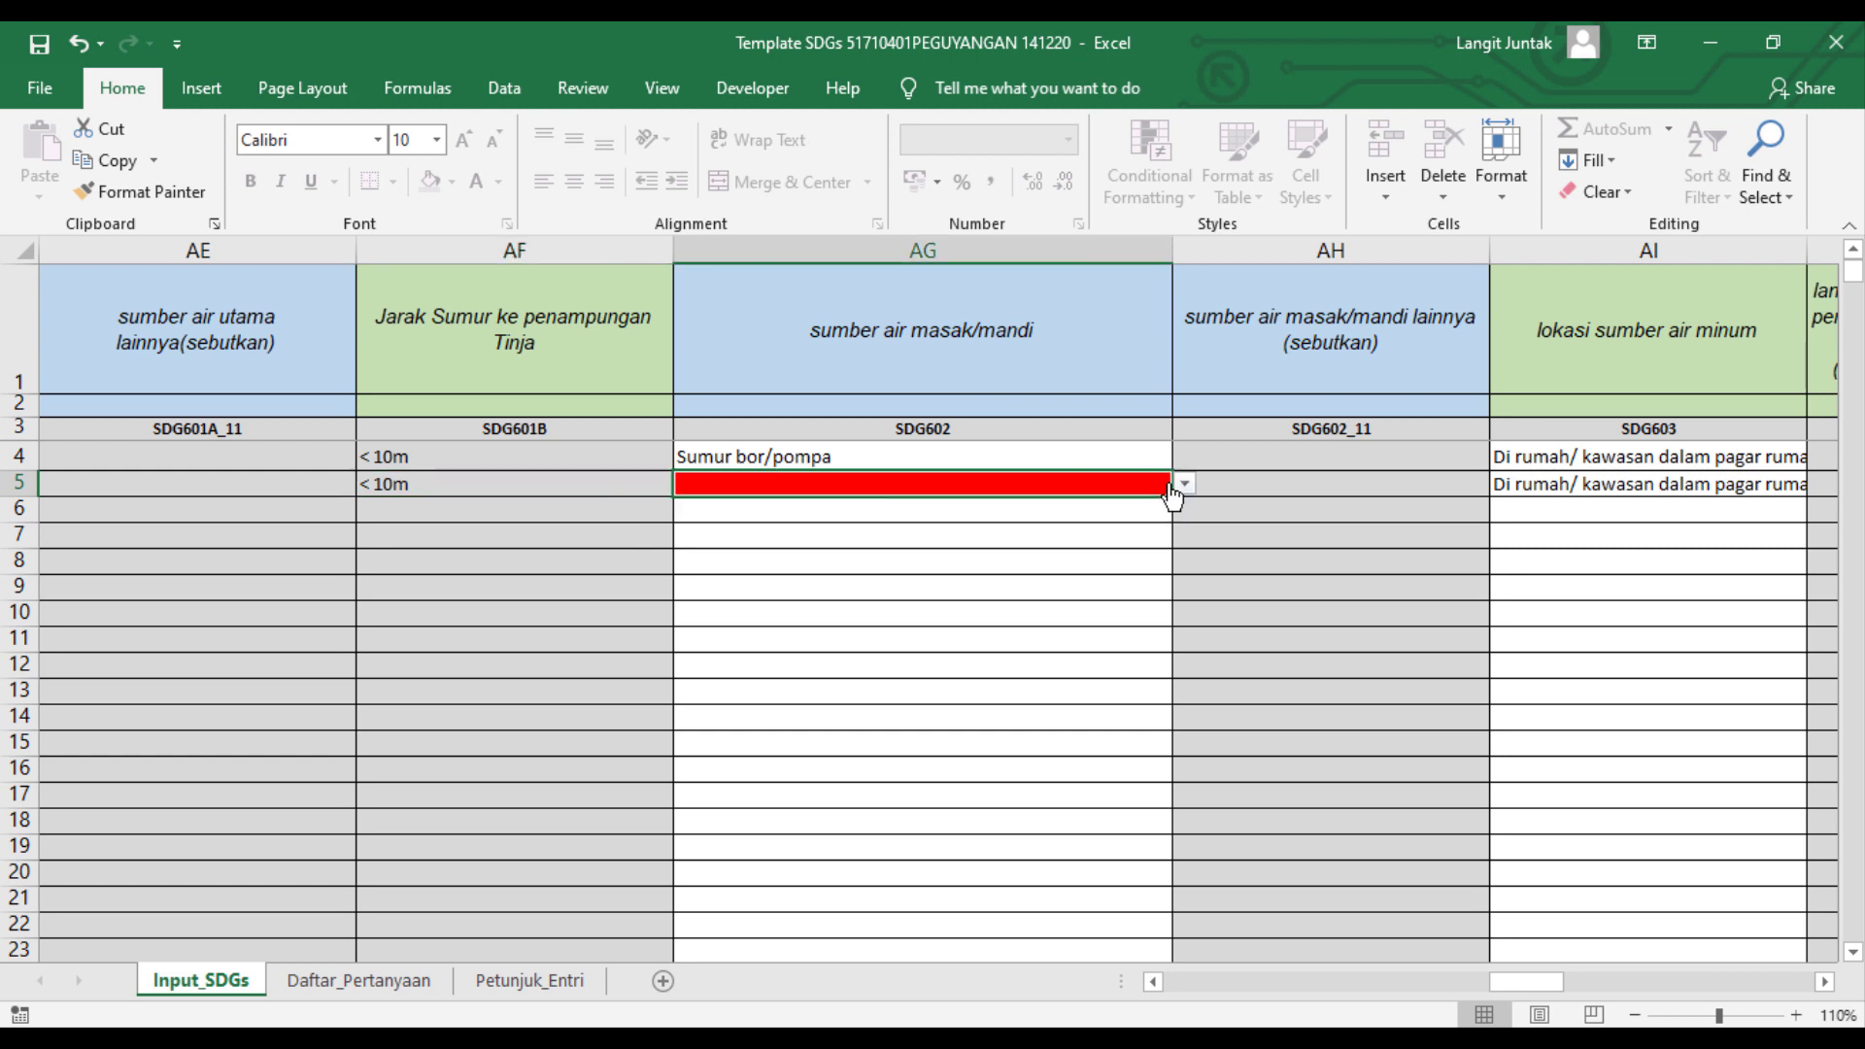
click(1183, 485)
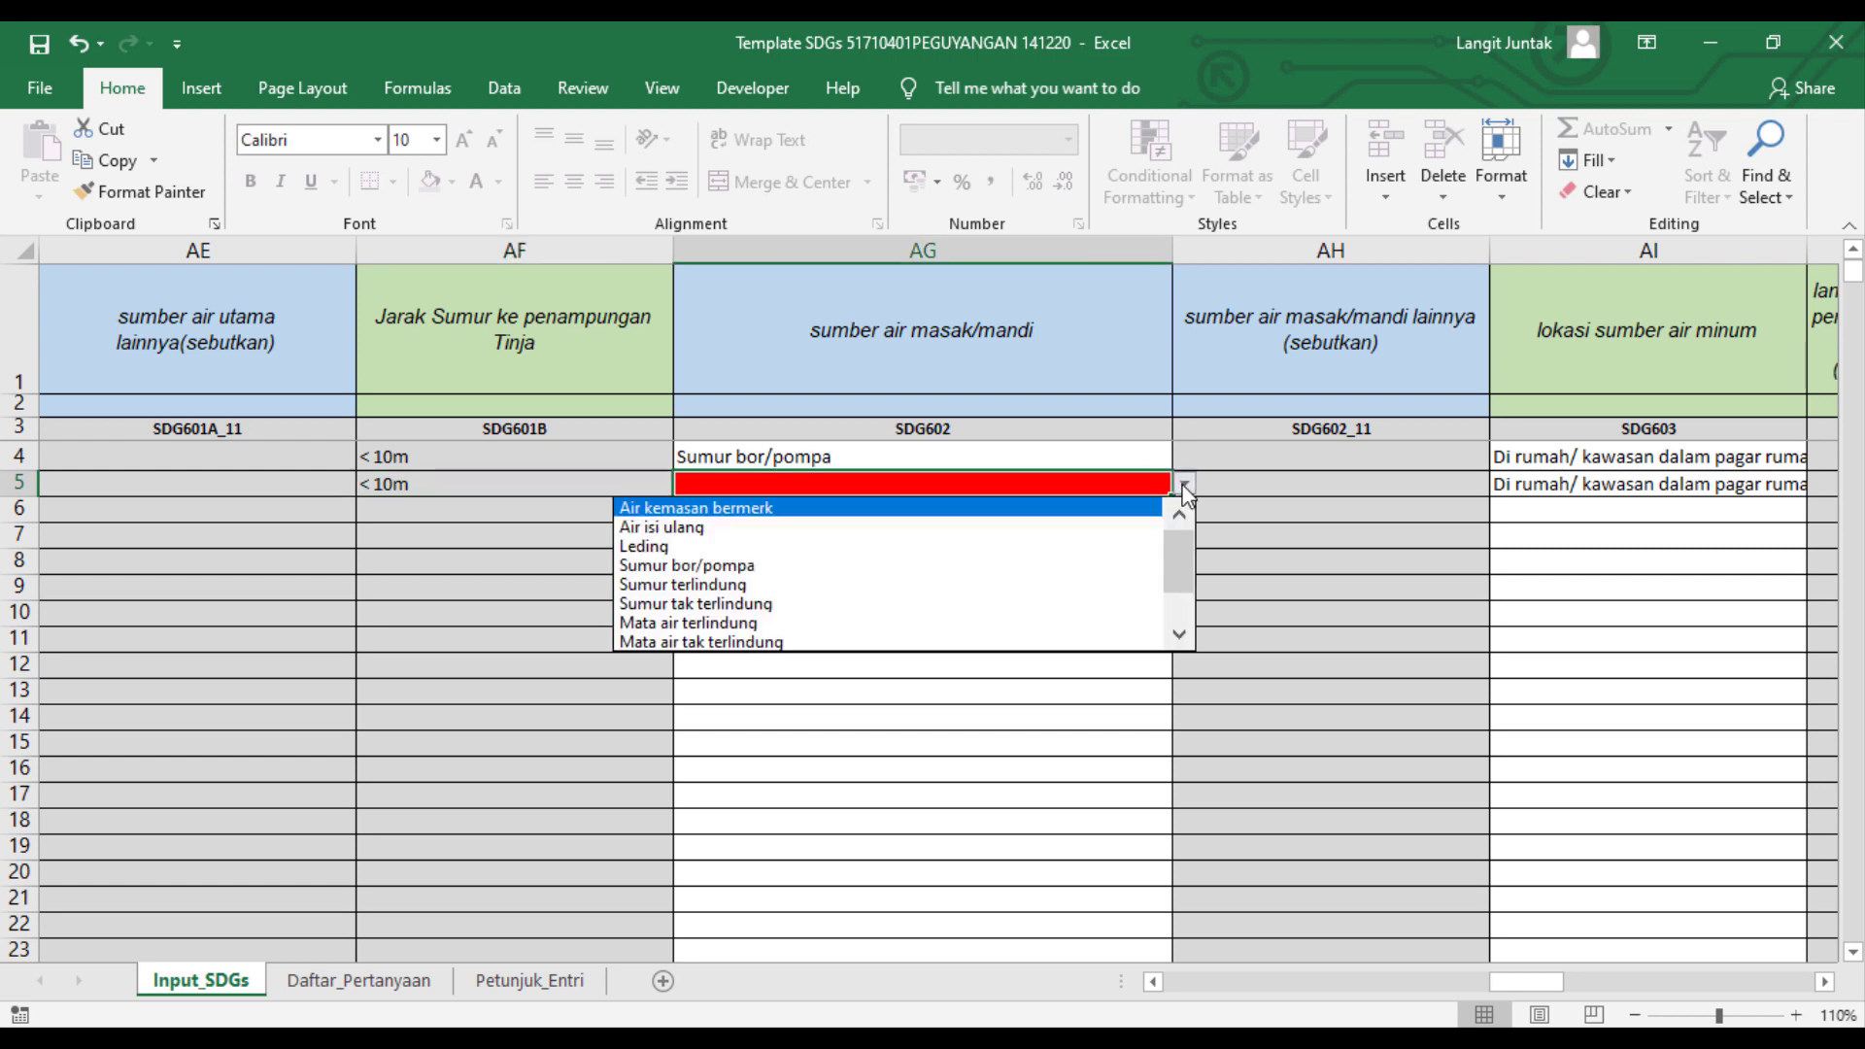
click(1093, 566)
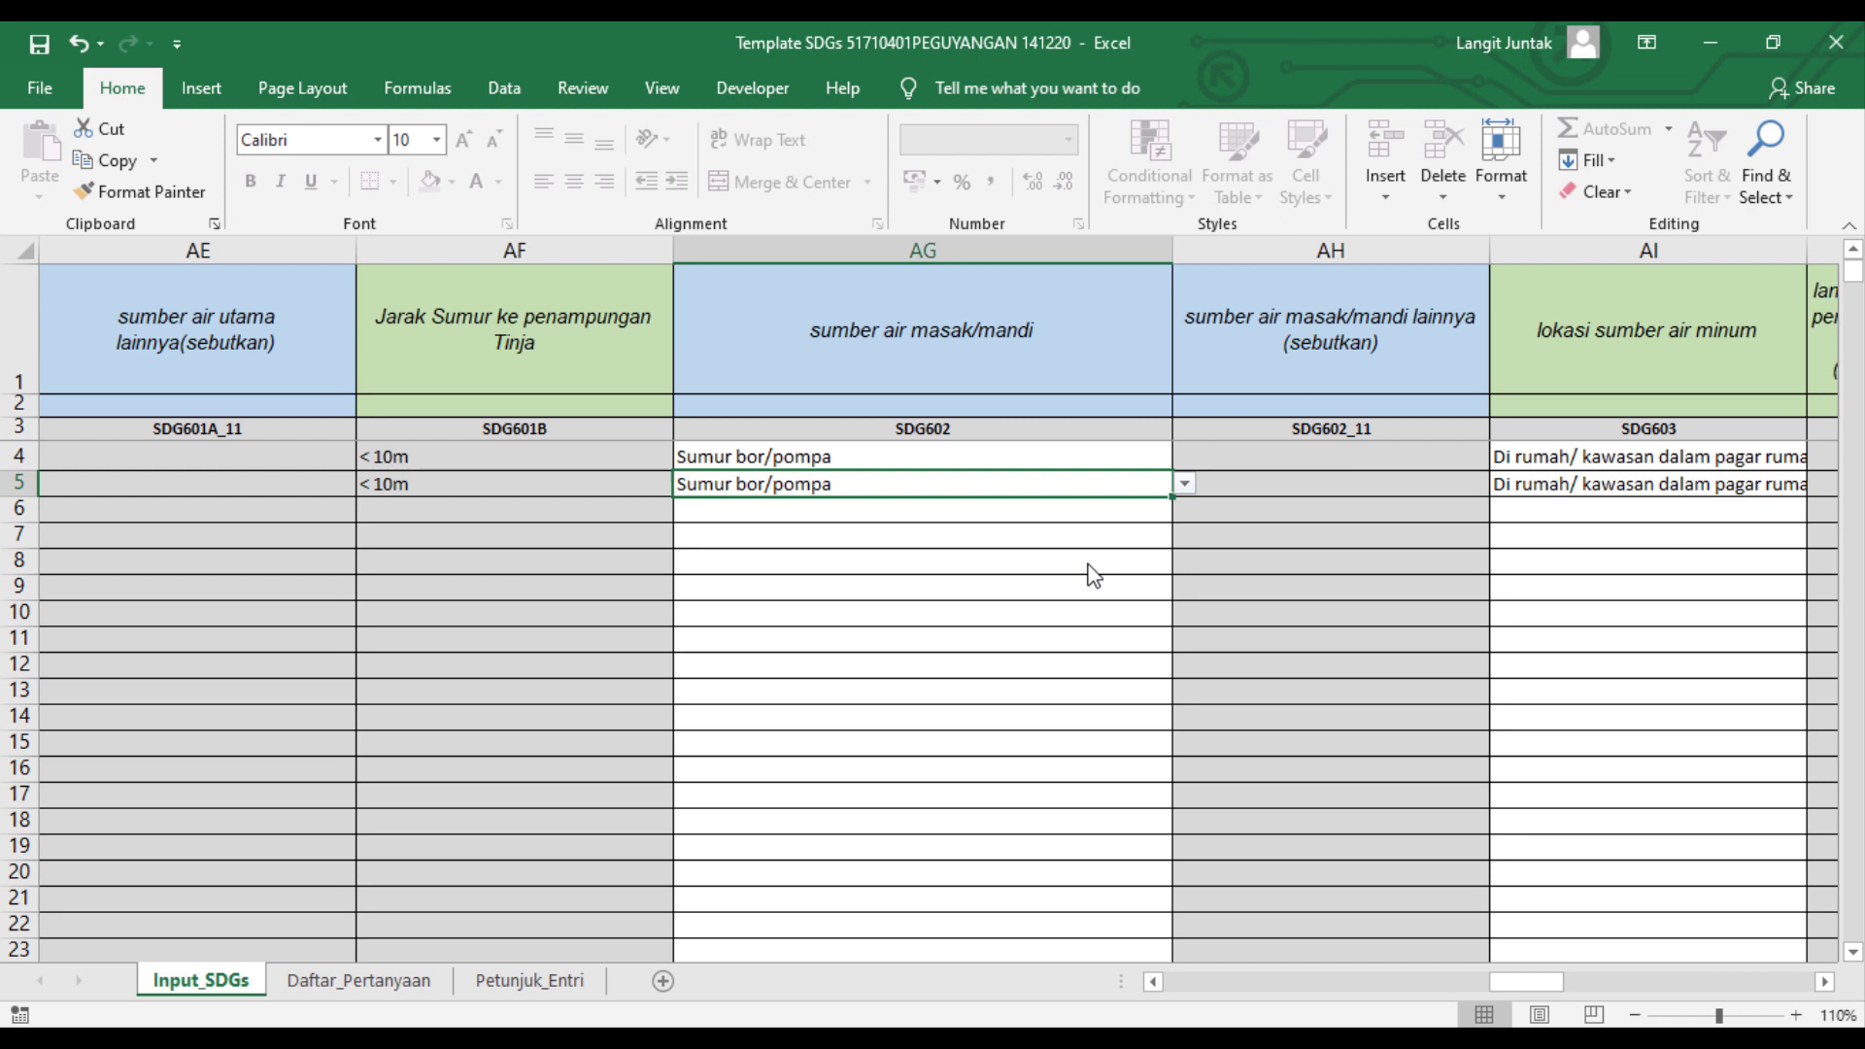
Step: Set the second record's SDG605A (keruh) and SDG605B (berwarna) drinking water condition answers to 5
click(1825, 982)
click(1825, 982)
click(1825, 982)
click(1825, 982)
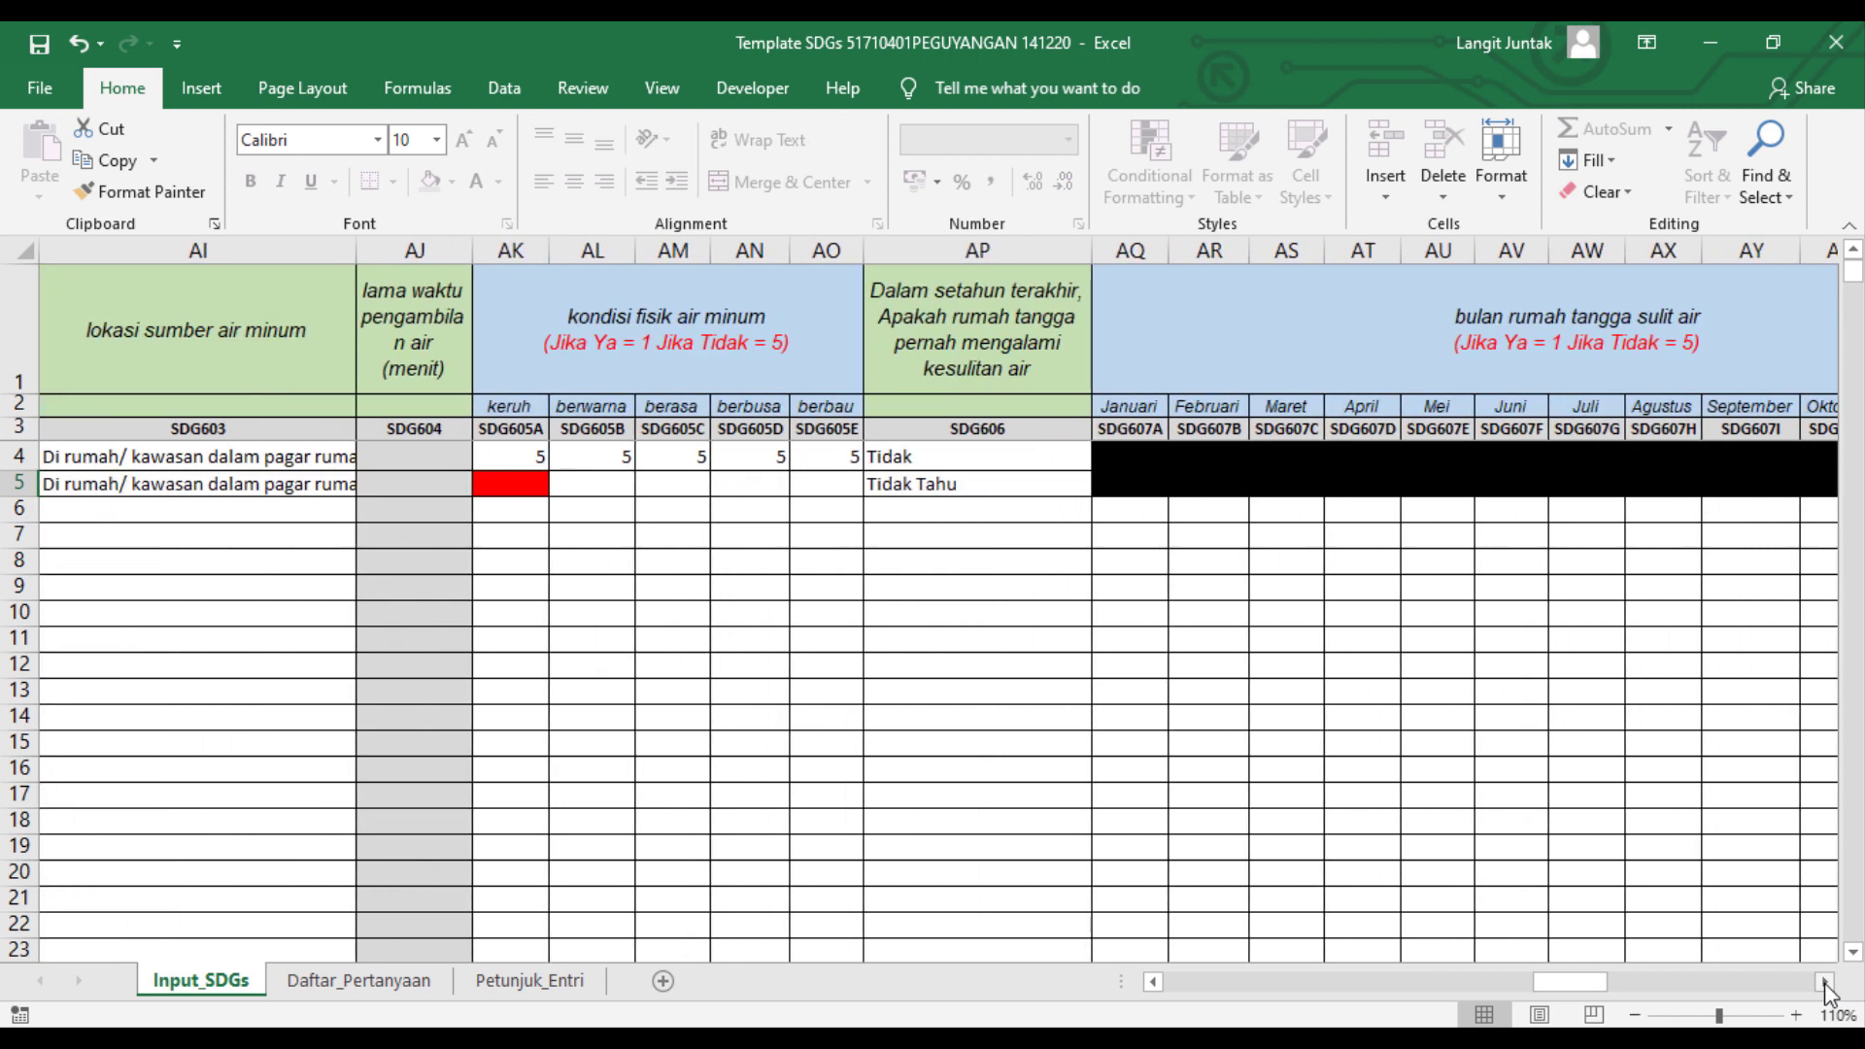
click(531, 483)
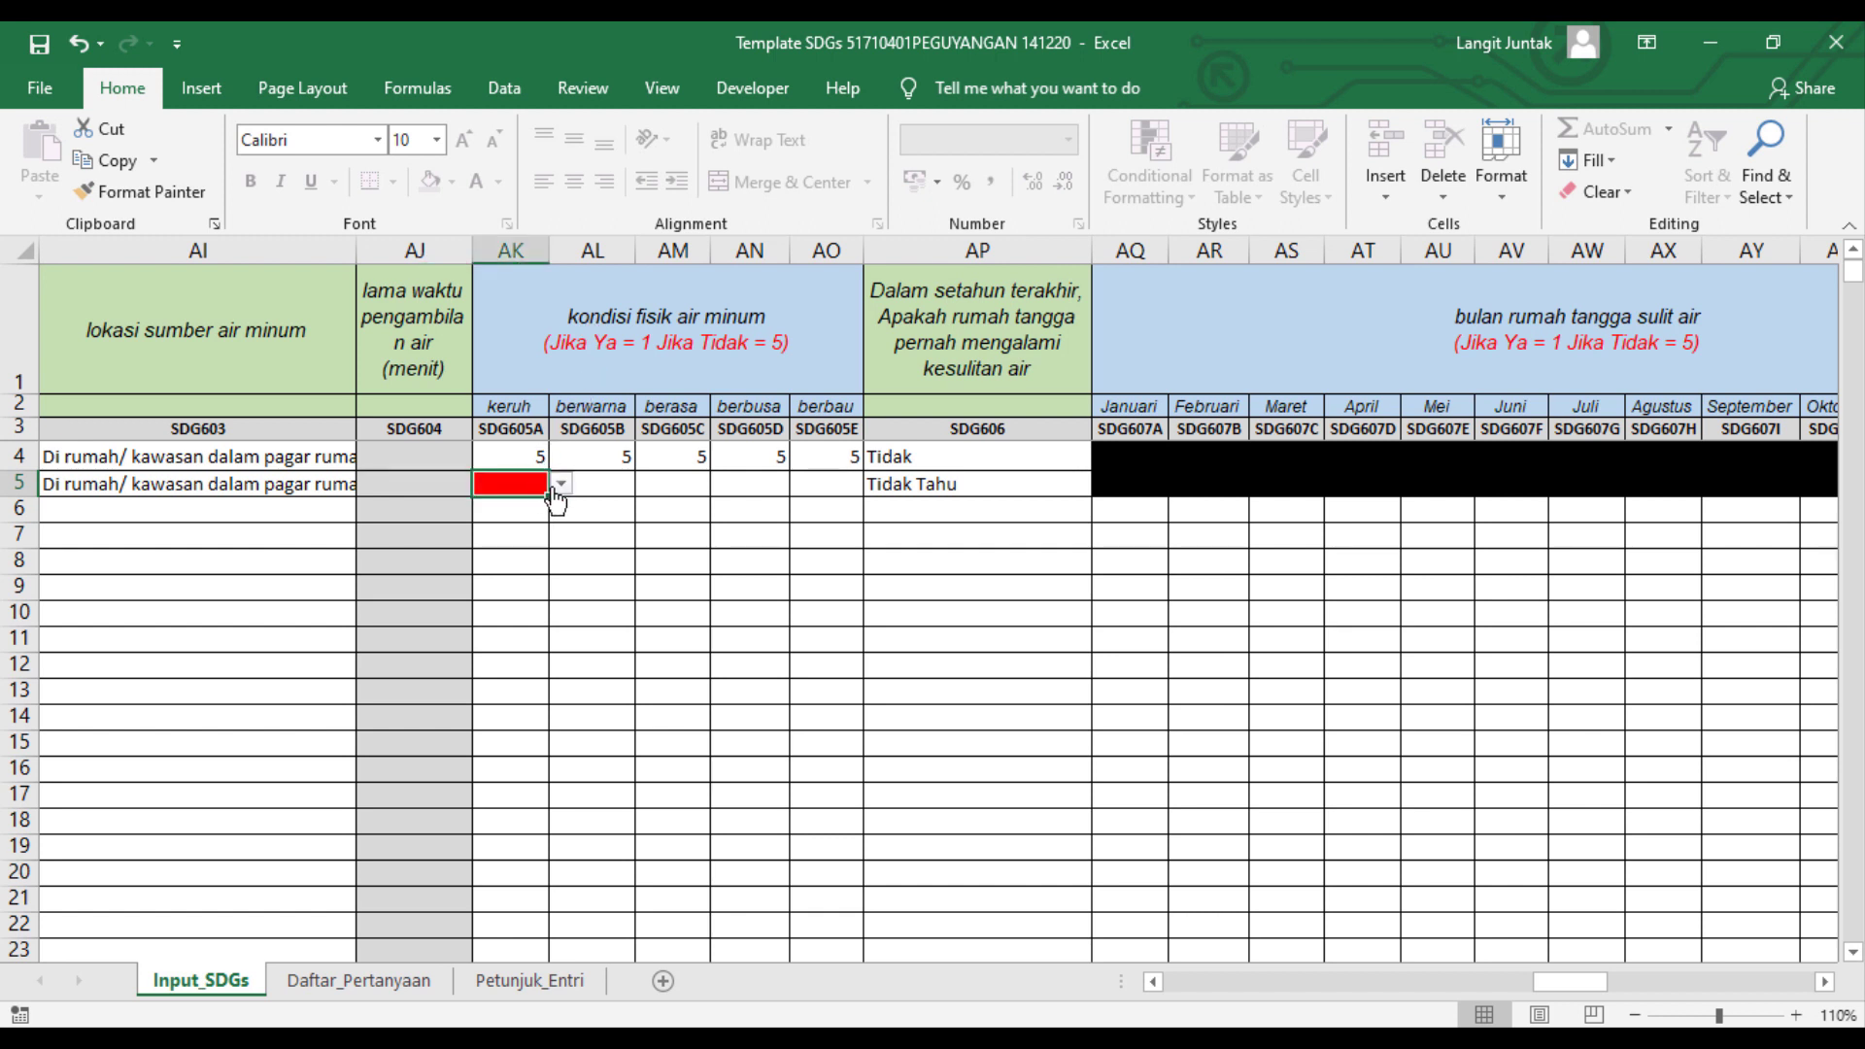
click(560, 485)
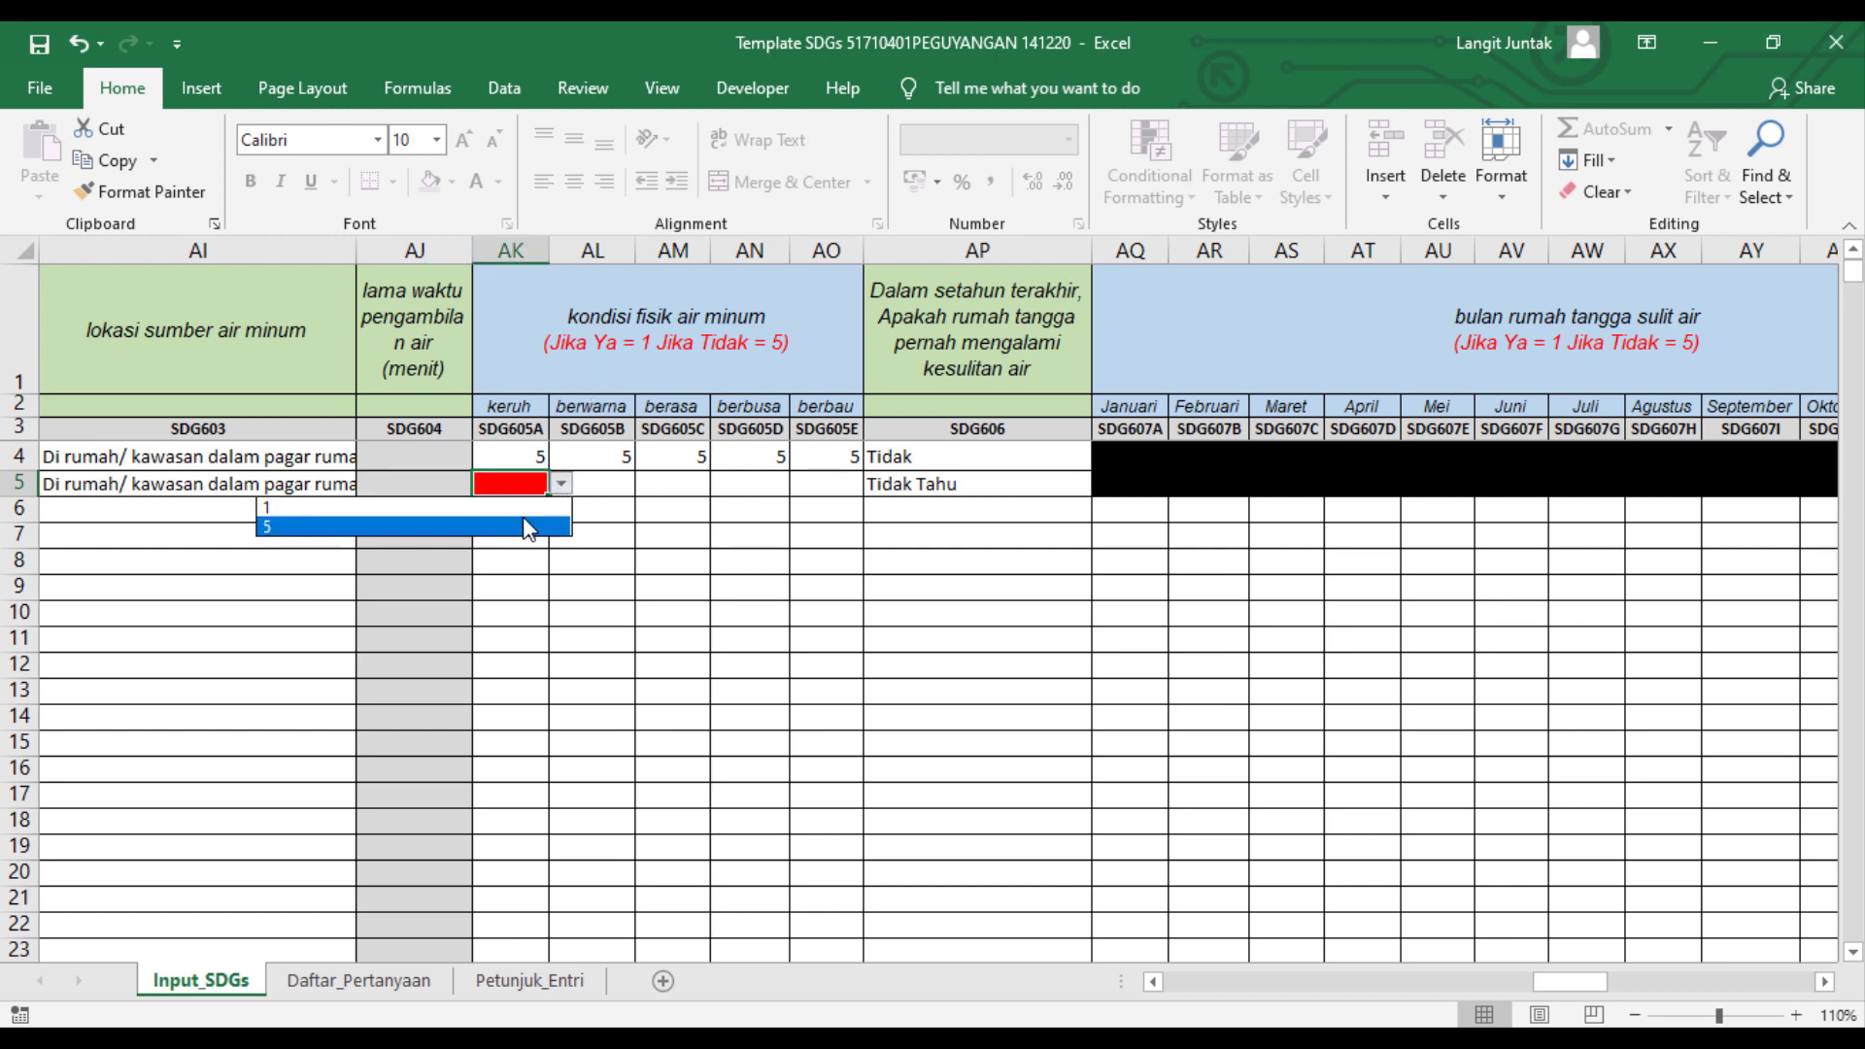
click(527, 530)
click(612, 483)
click(647, 483)
click(584, 529)
Step: Set the second record's SDG605C (berasa), SDG605D (berbusa) and SDG605E (berbau) answers to 5
click(680, 485)
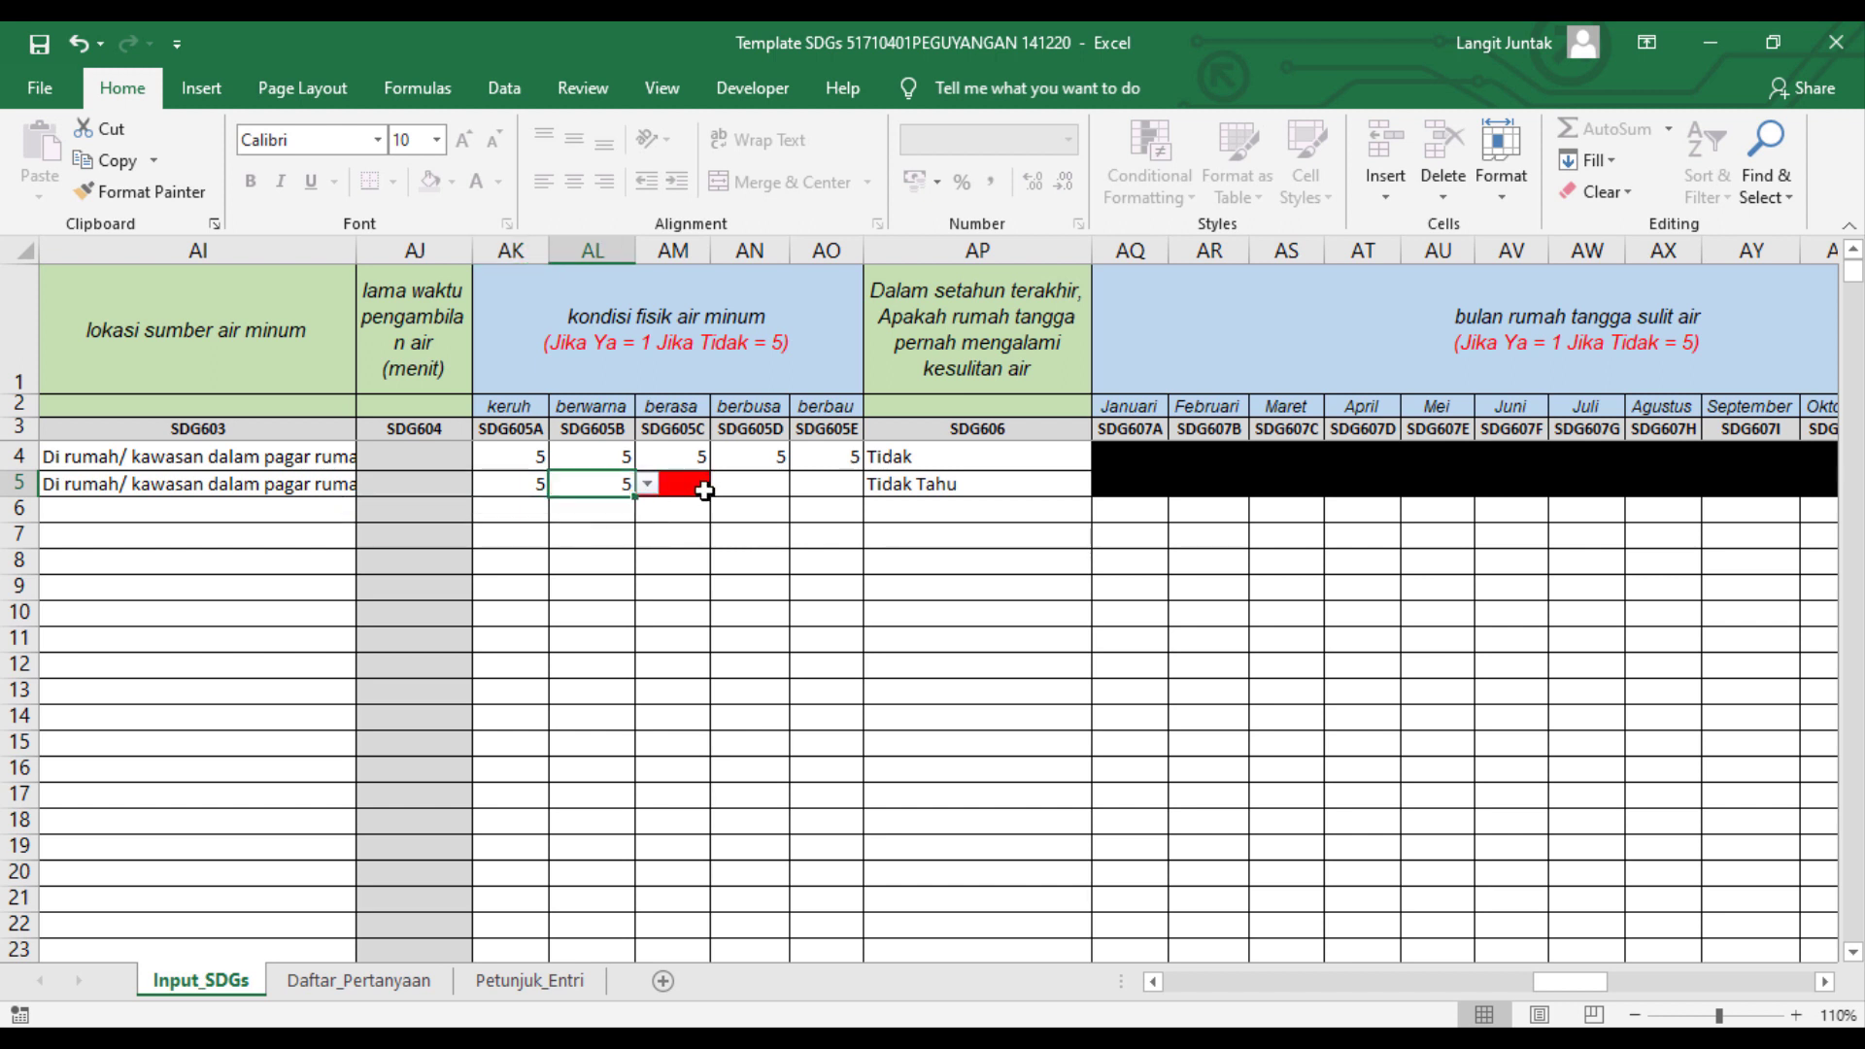
click(721, 485)
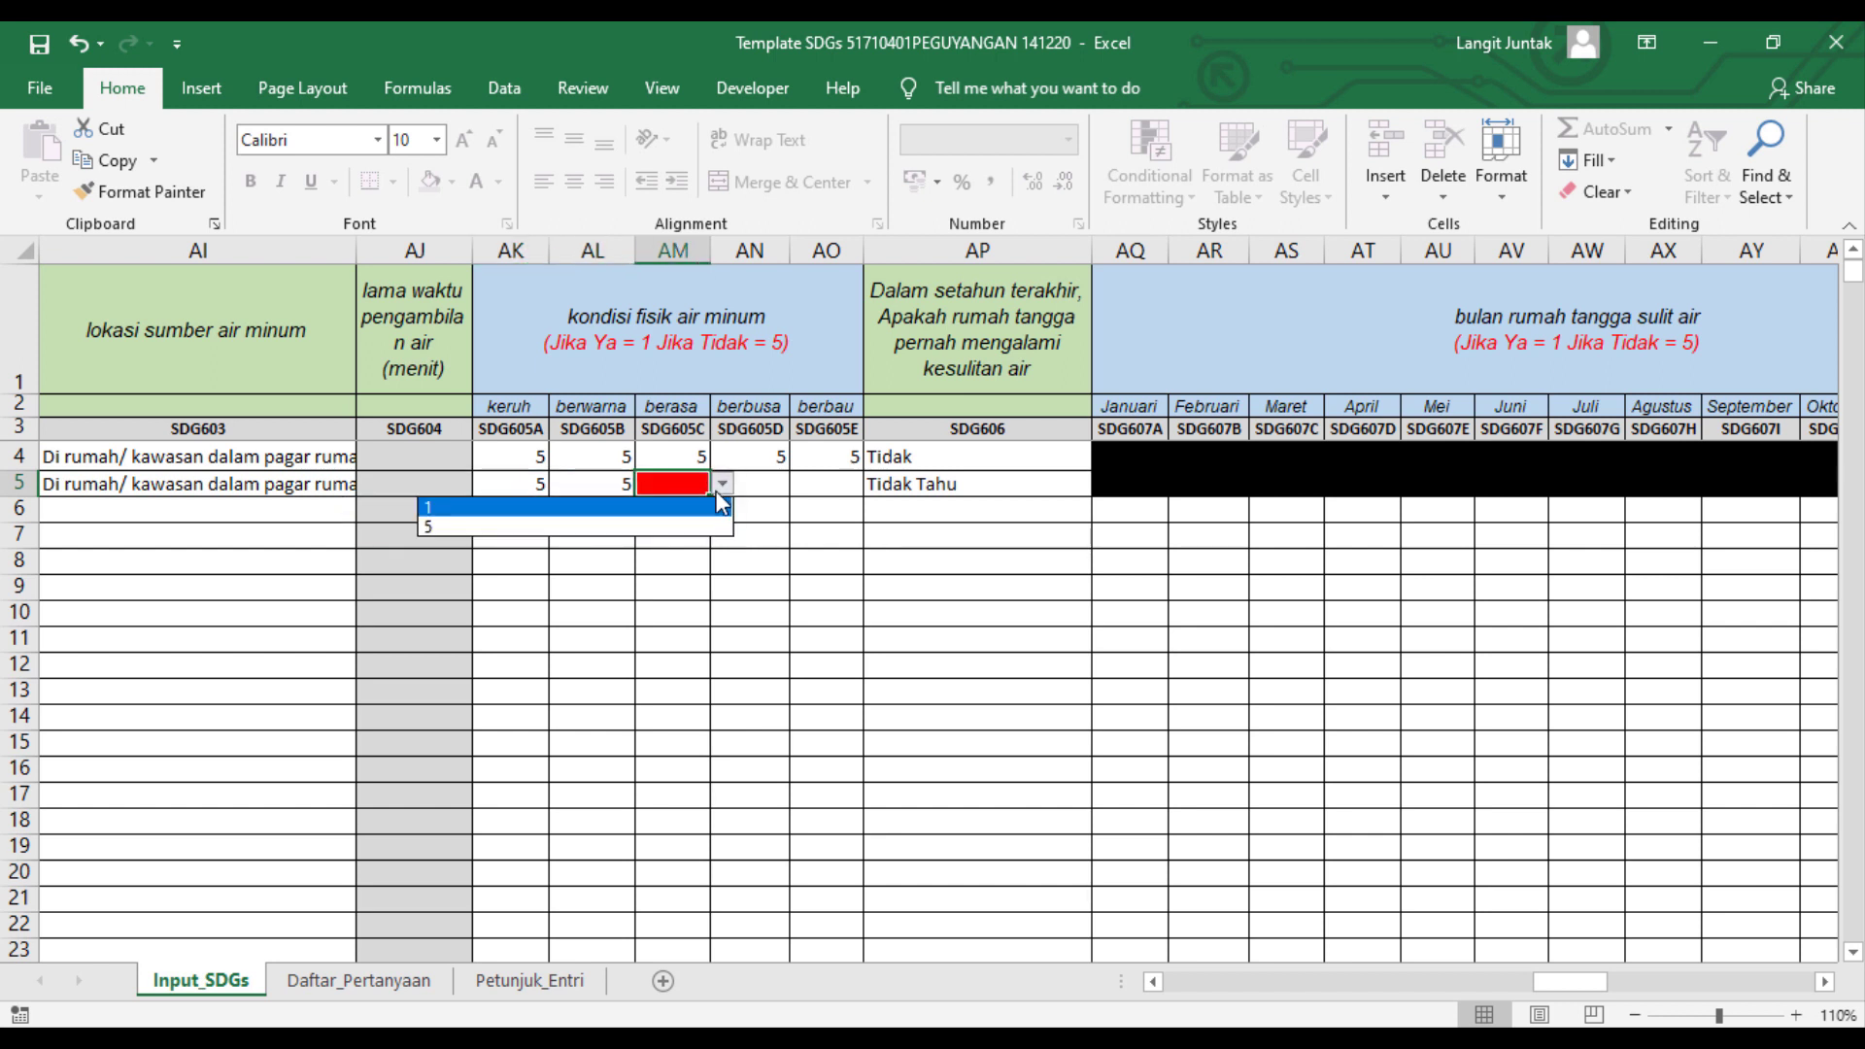
click(629, 522)
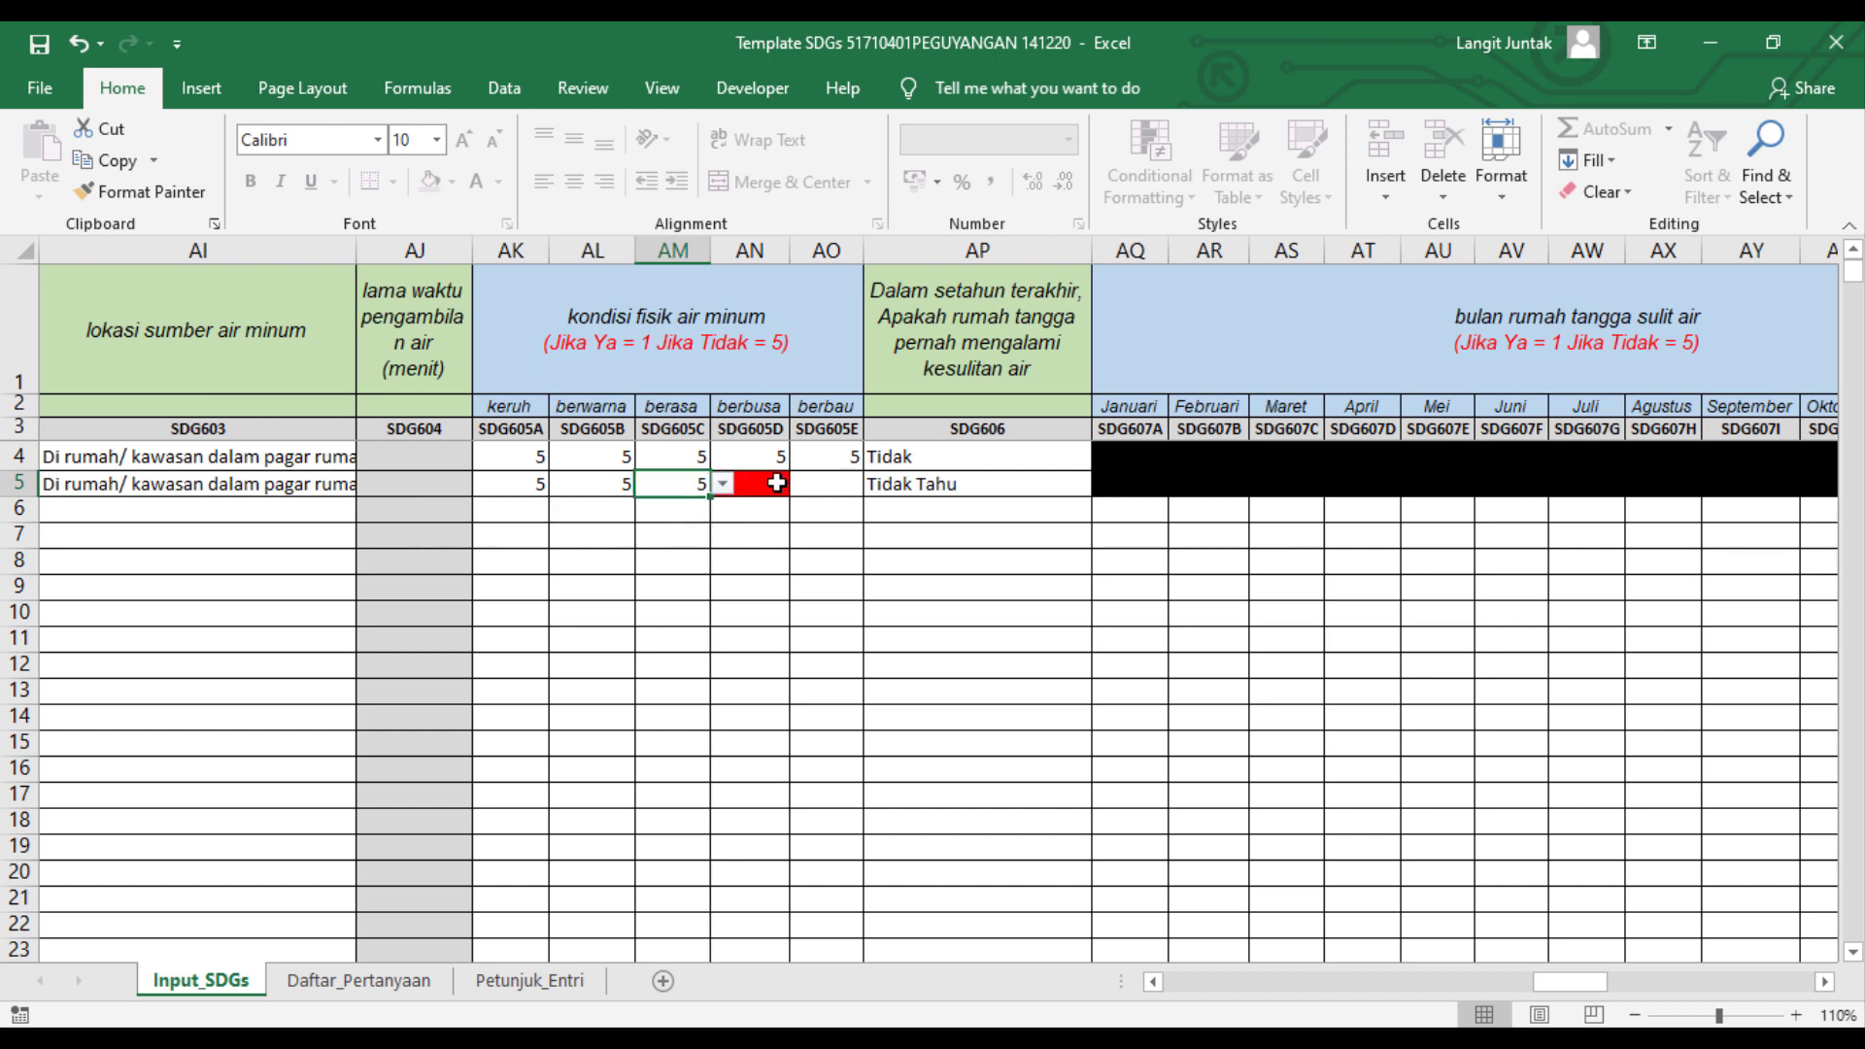
click(765, 483)
click(803, 484)
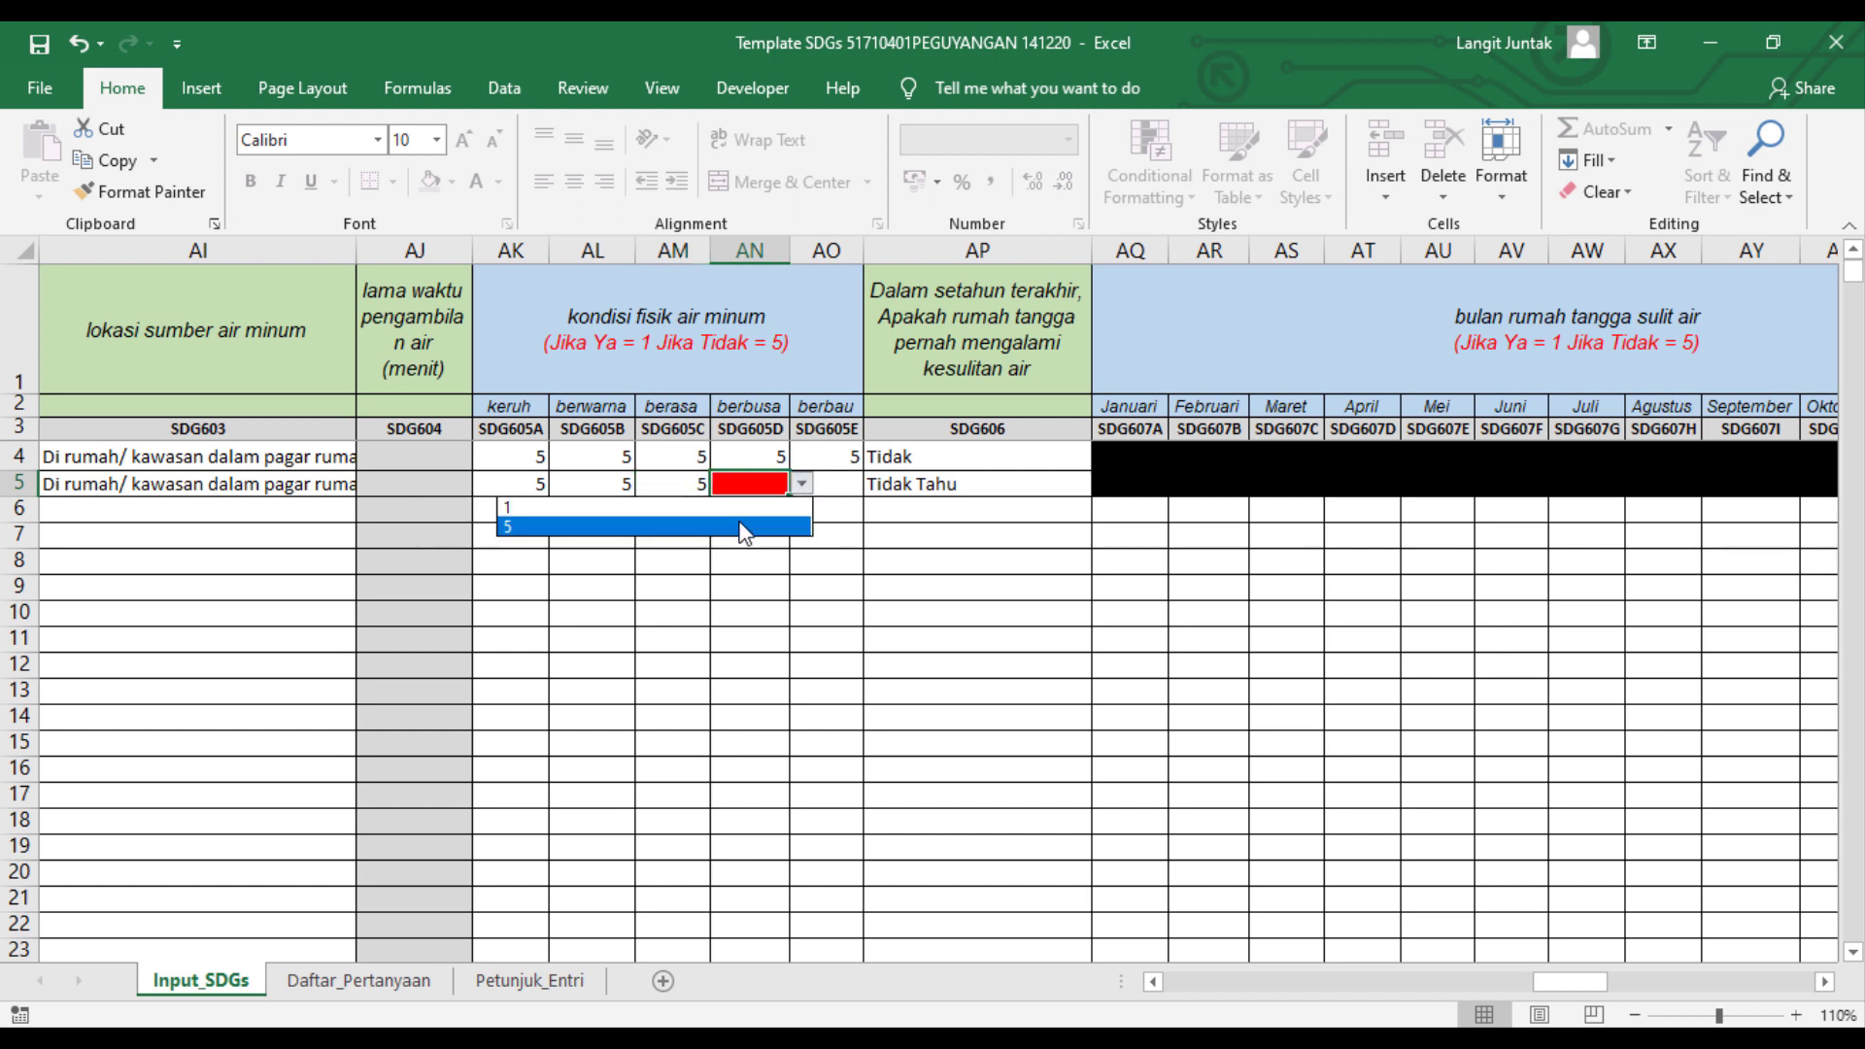
click(750, 527)
click(852, 485)
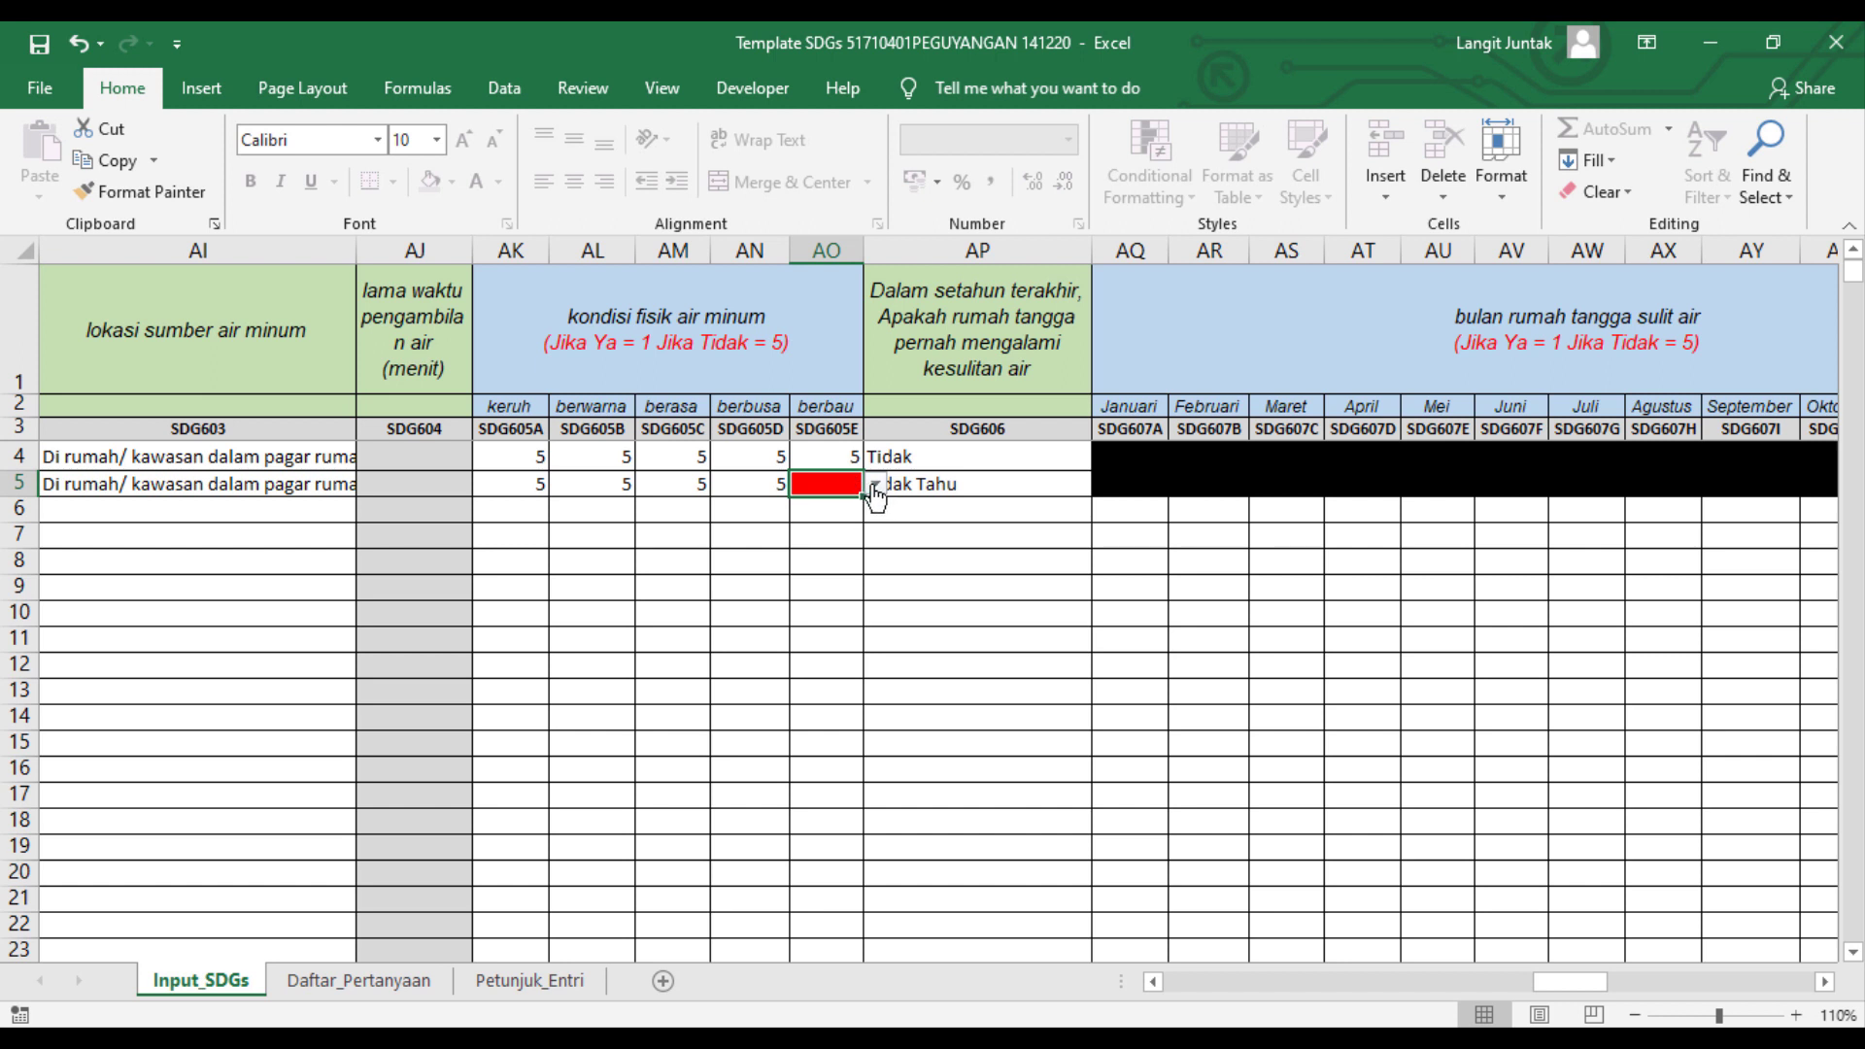
click(875, 485)
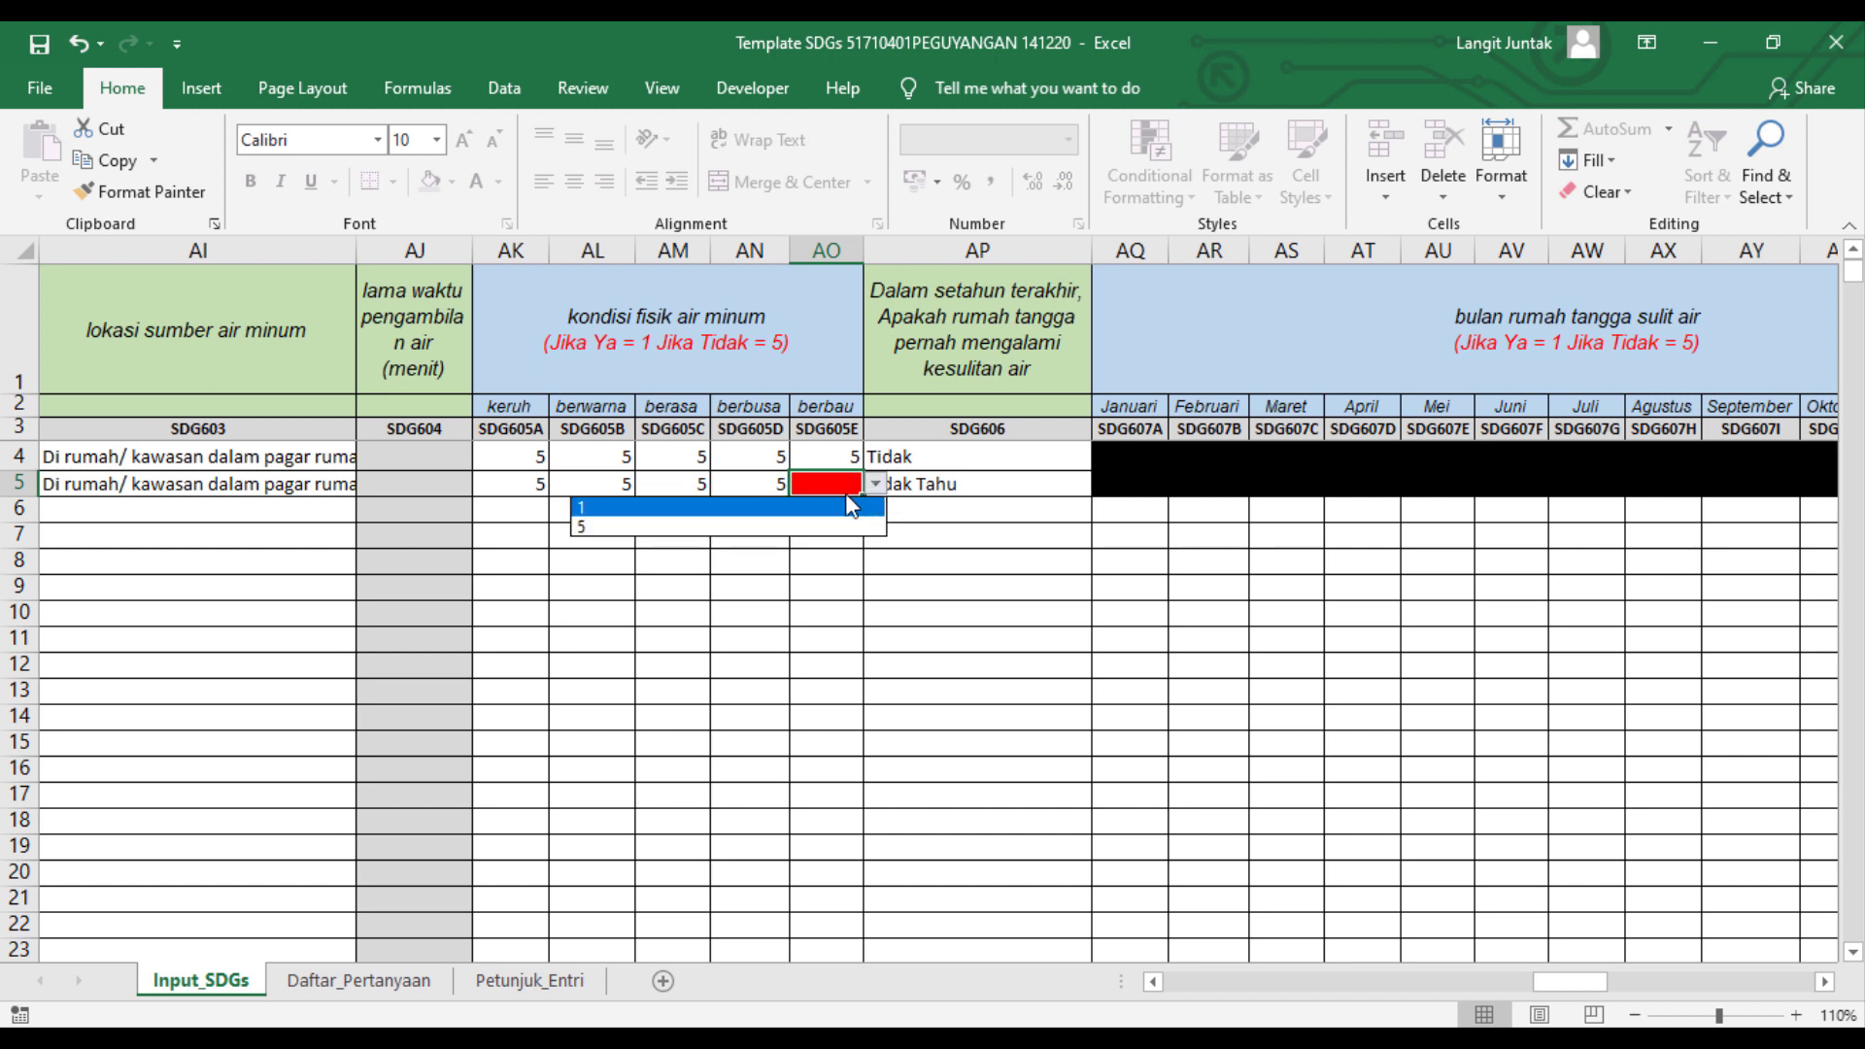
click(803, 528)
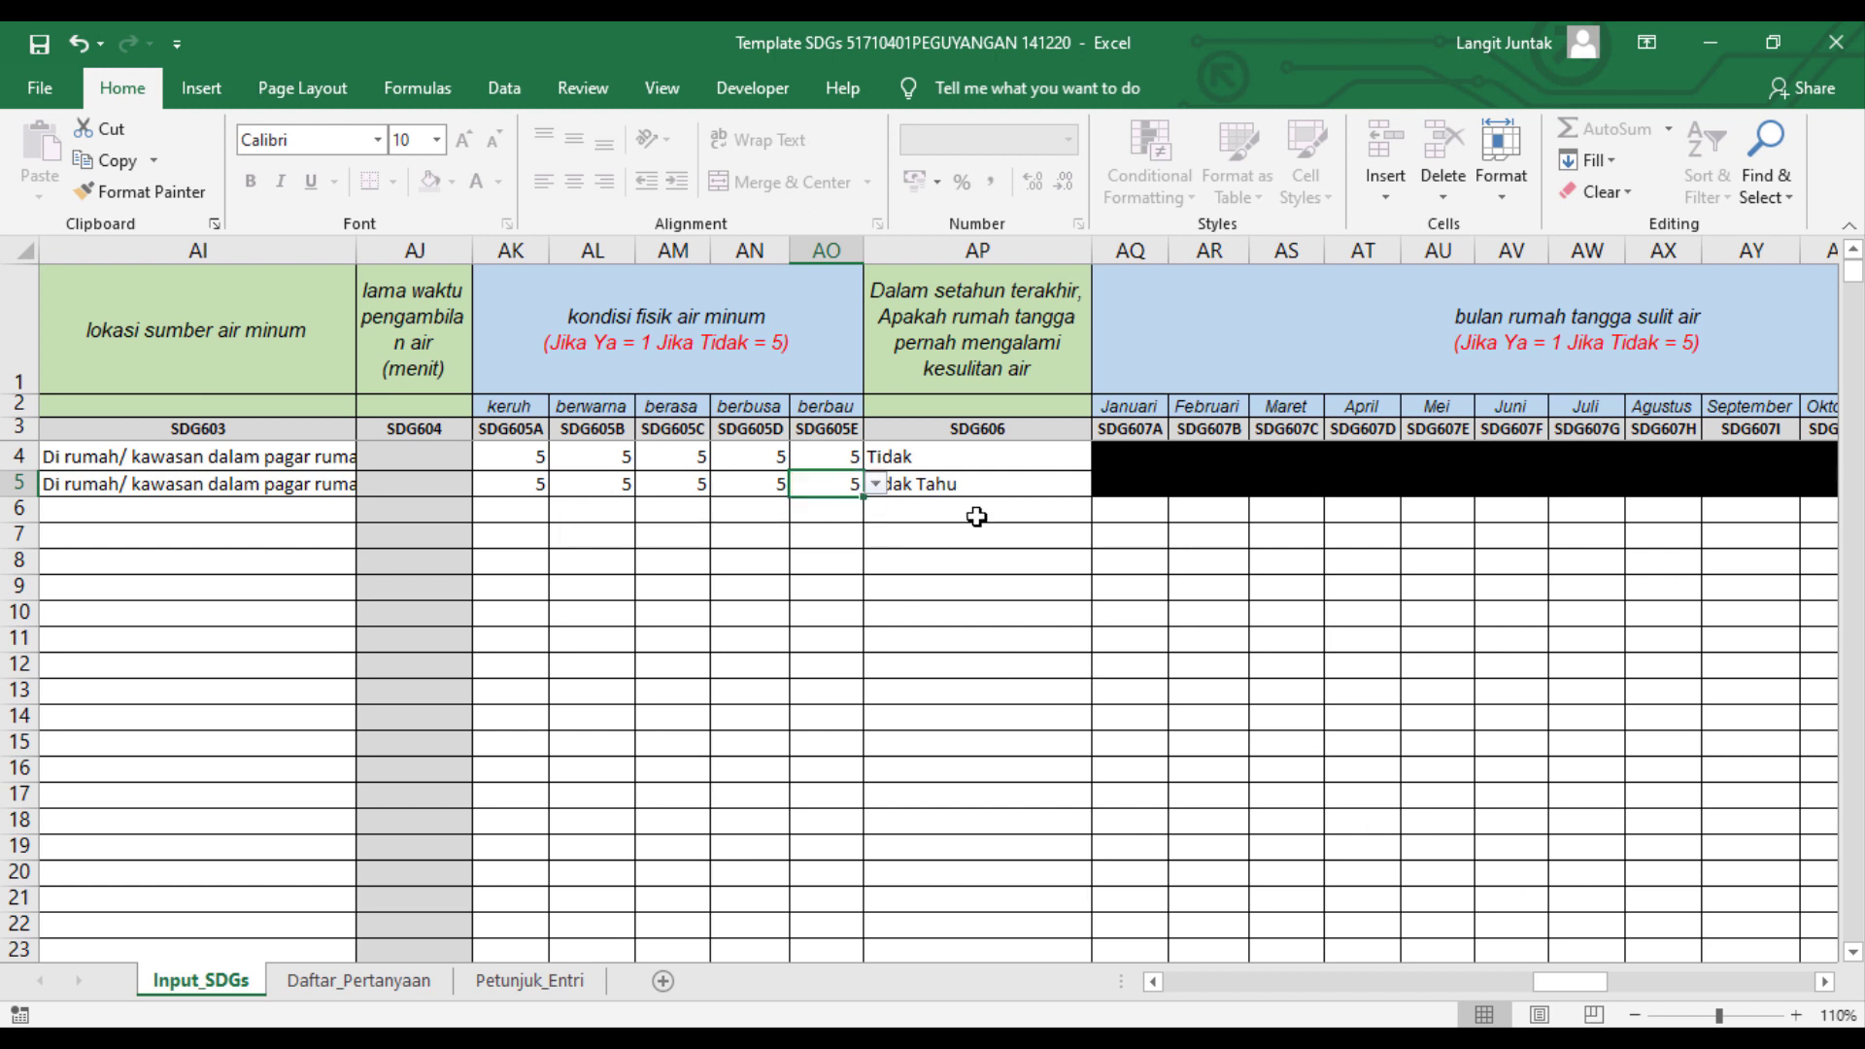
Step: Set the second record's SDG701 toilet facility answer to "Ada, digunakan hanya ART sendiri"
click(1828, 983)
click(1828, 983)
click(1828, 983)
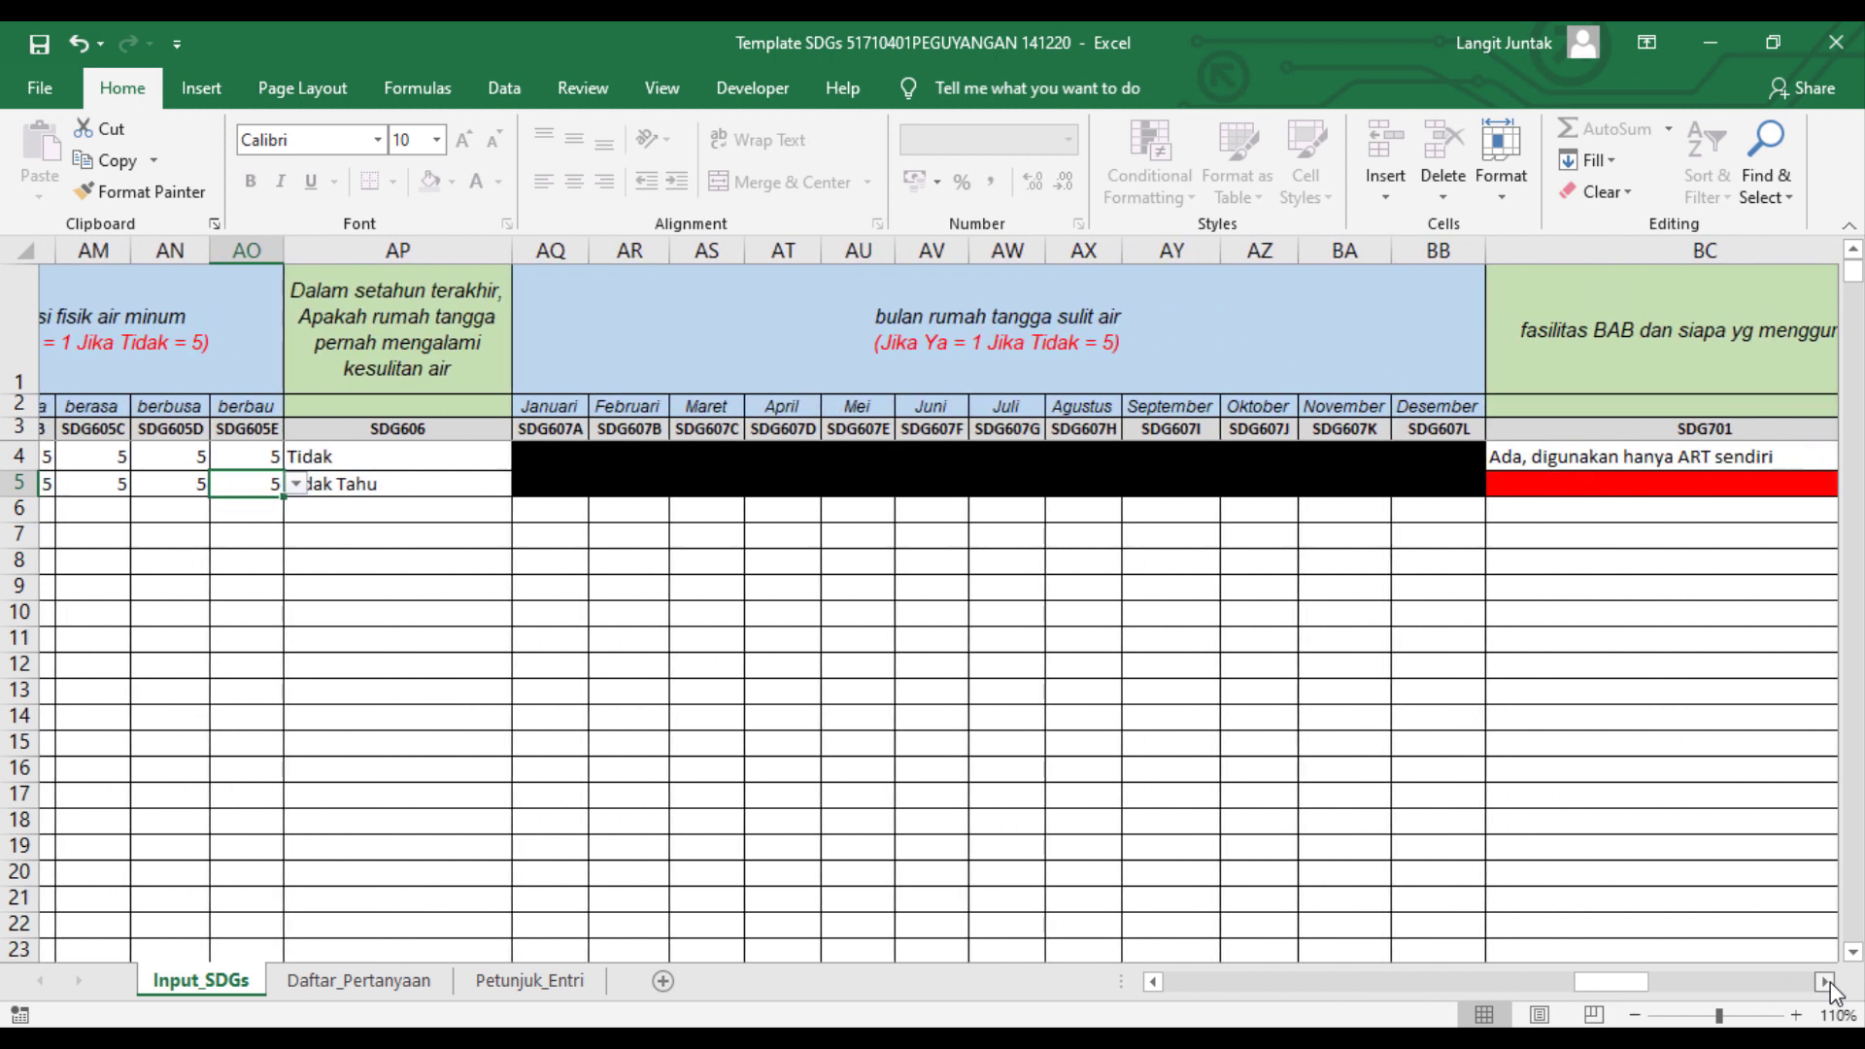
click(1828, 983)
click(1828, 983)
click(1828, 983)
click(1828, 983)
click(1828, 983)
click(1828, 983)
click(1828, 983)
click(1828, 983)
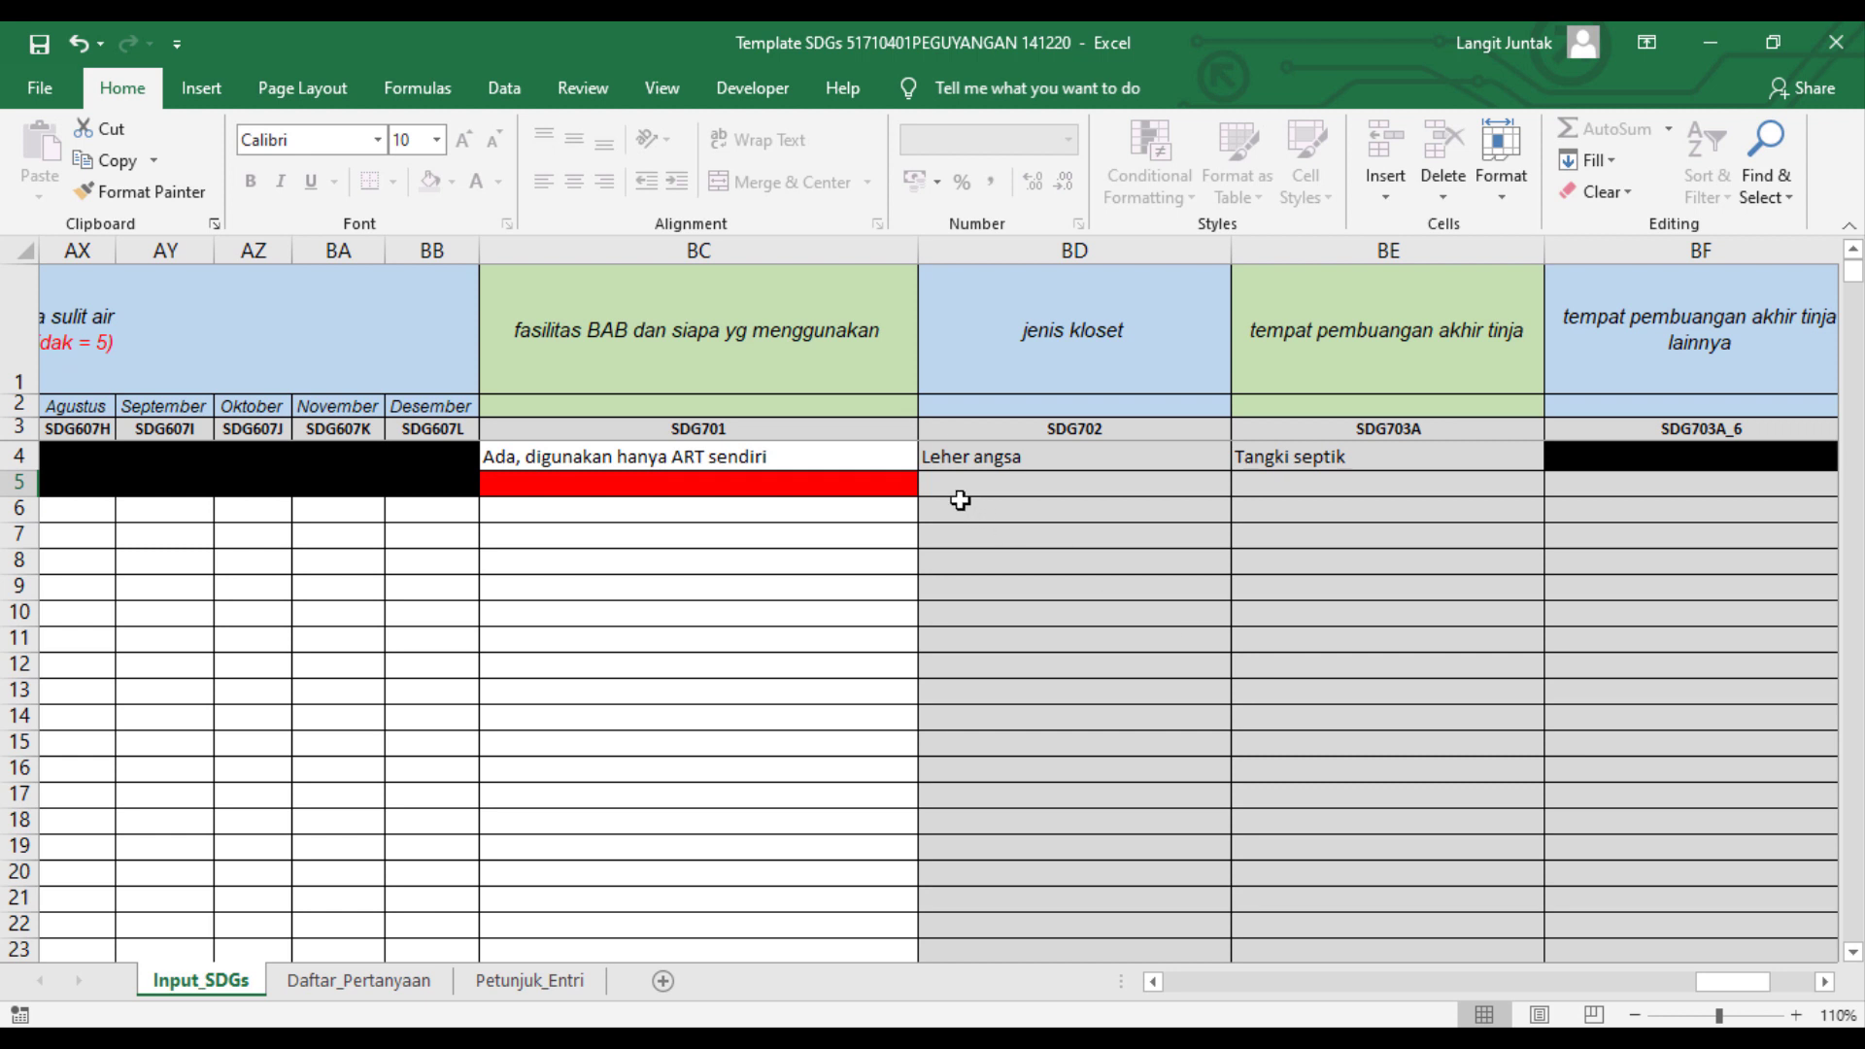
click(902, 488)
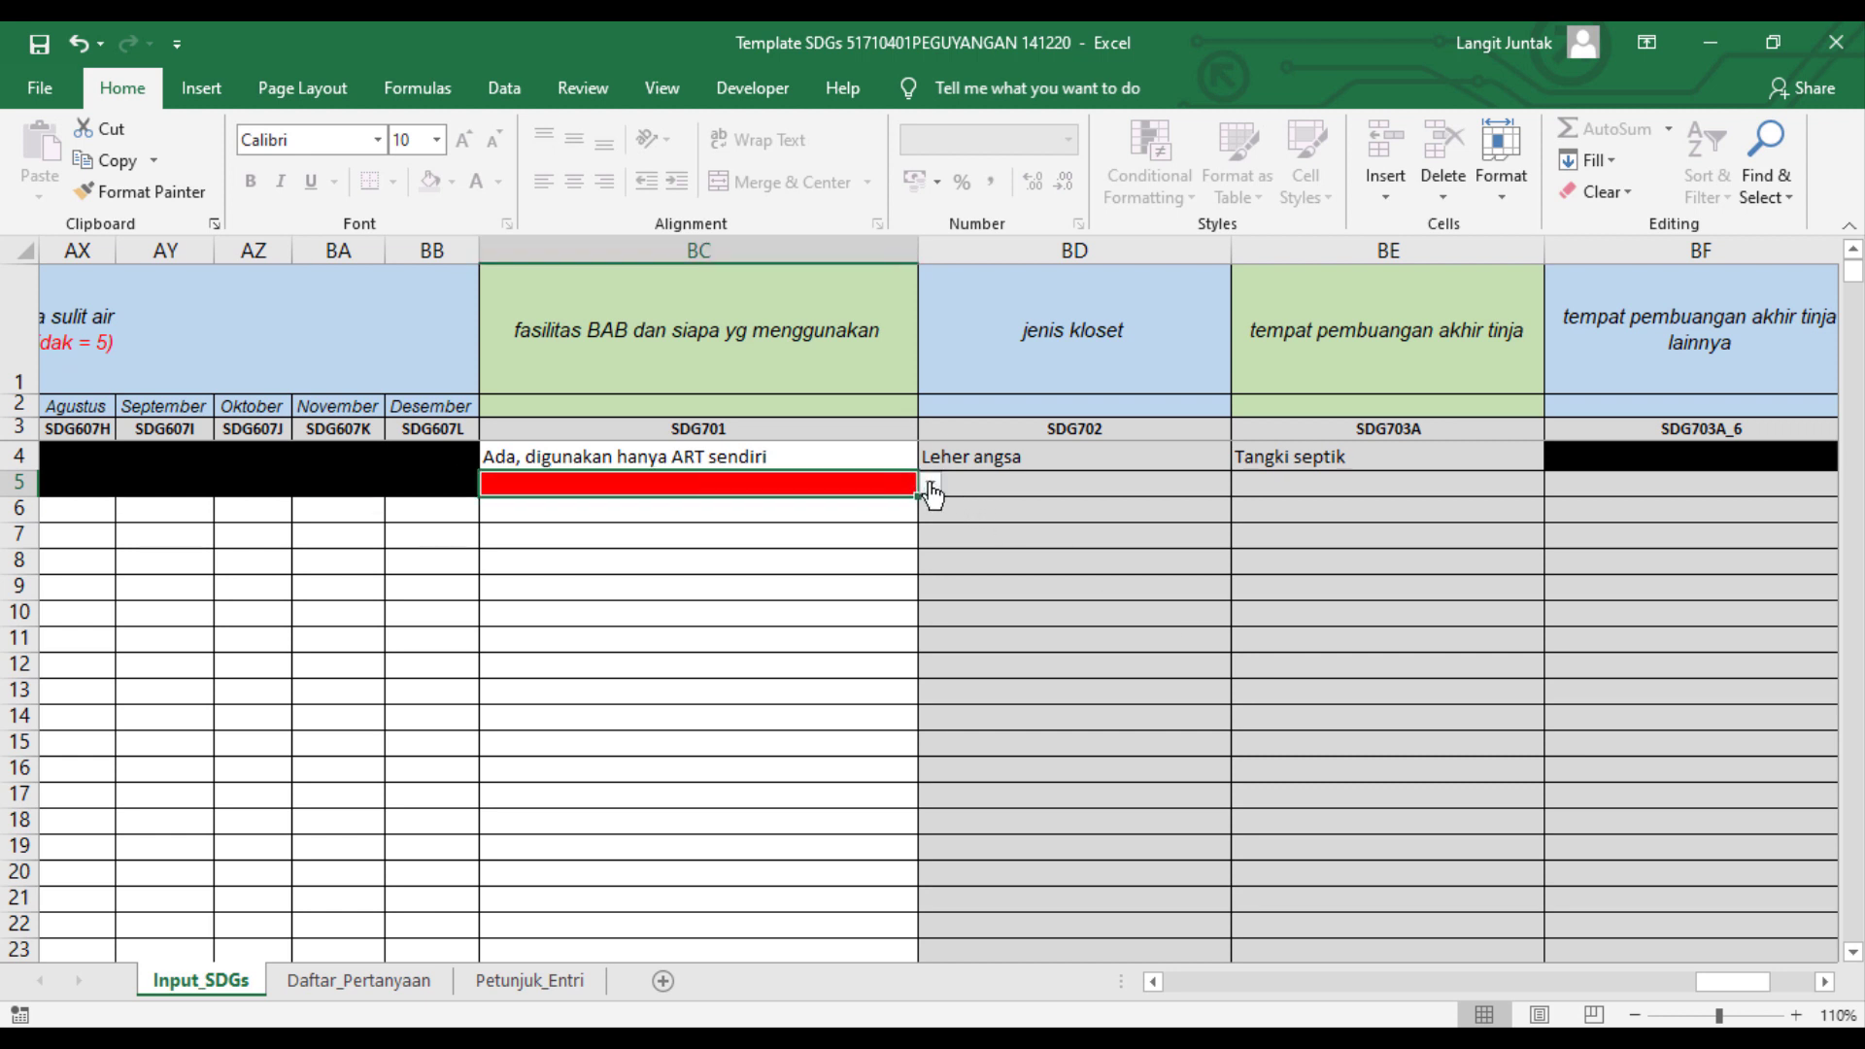
click(931, 487)
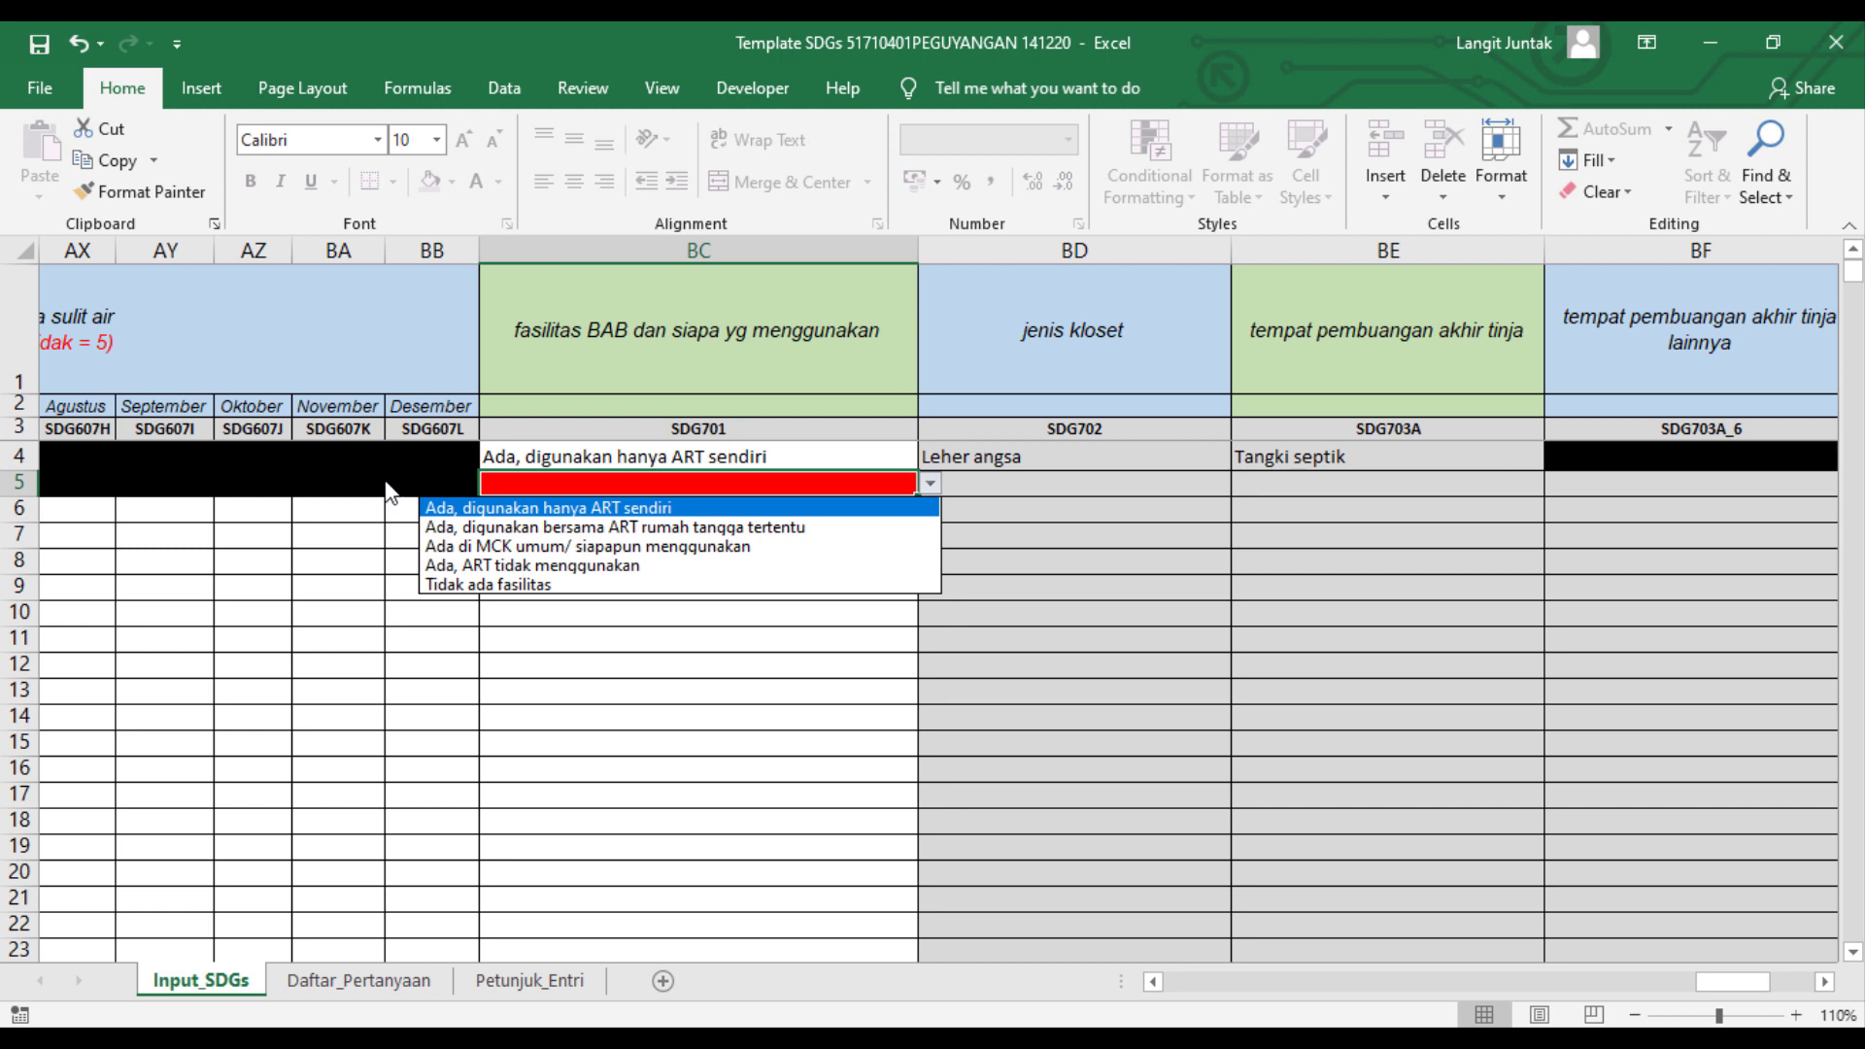
click(577, 511)
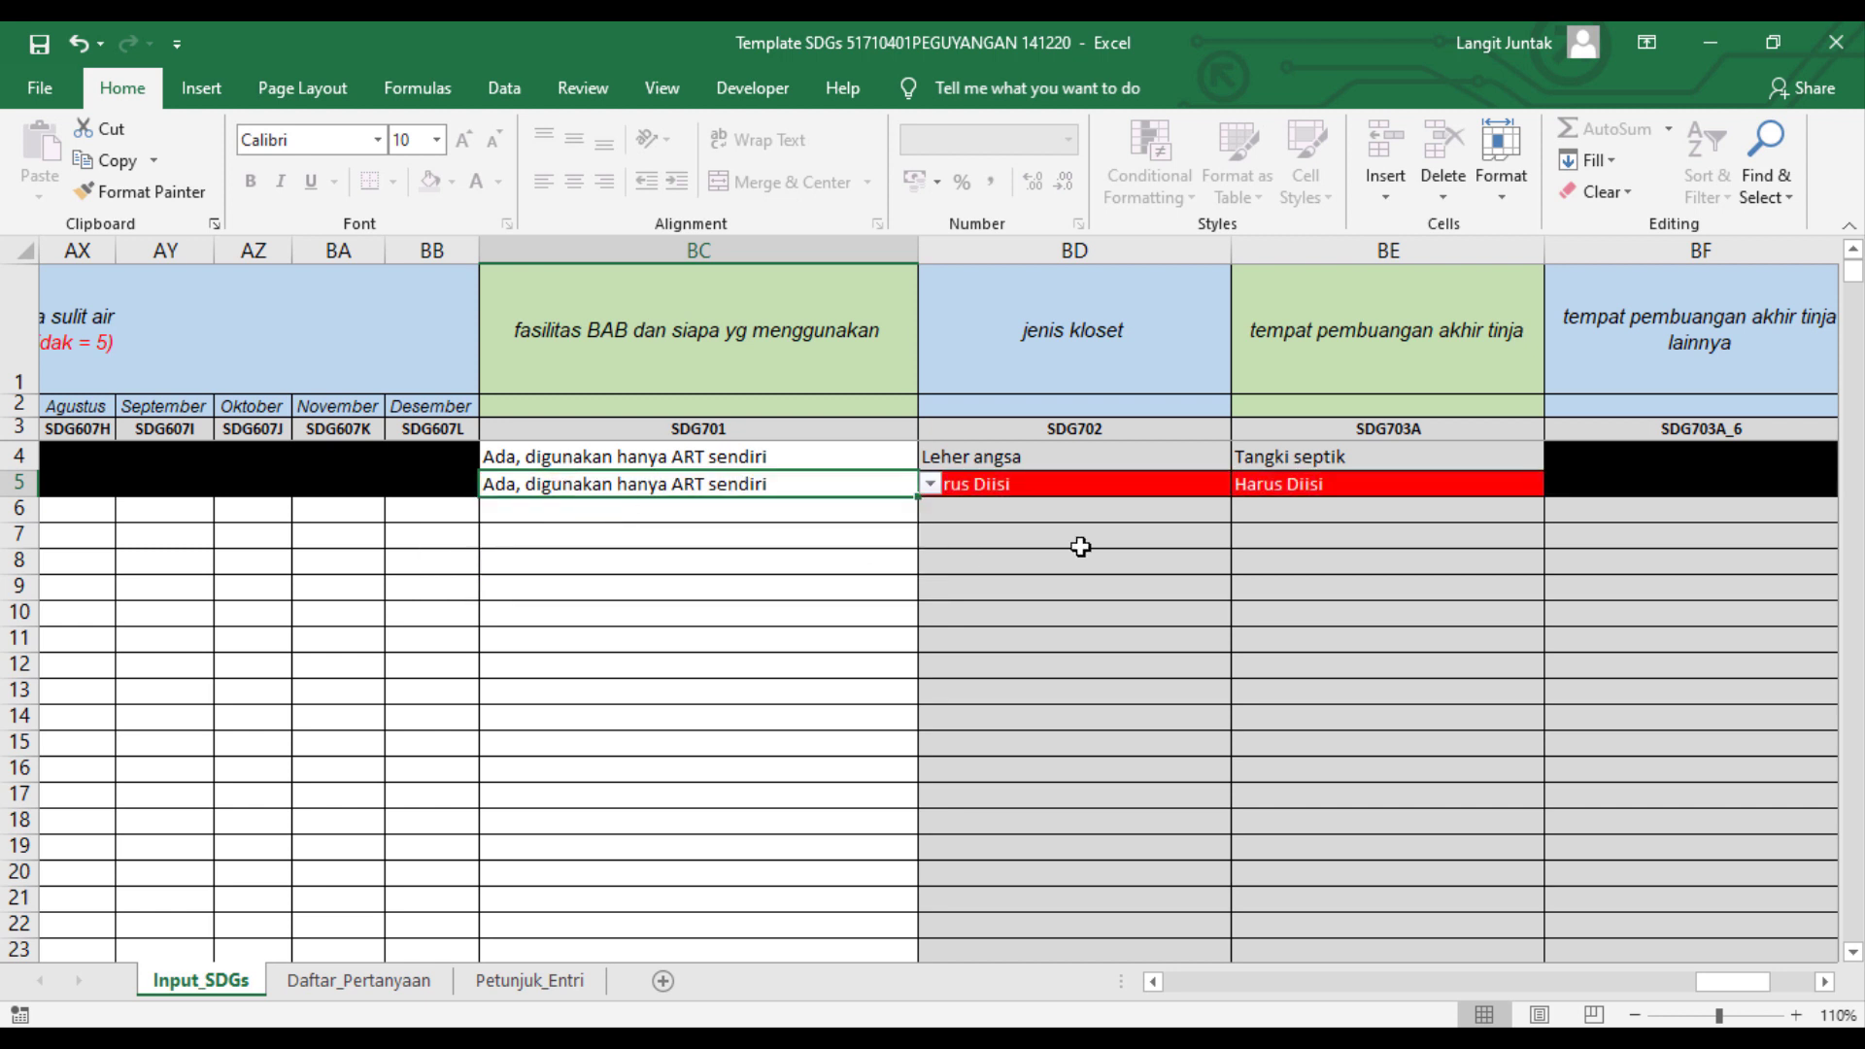
Step: Set the second record's SDG702 (jenis kloset) answer to Leher angsa
click(1211, 483)
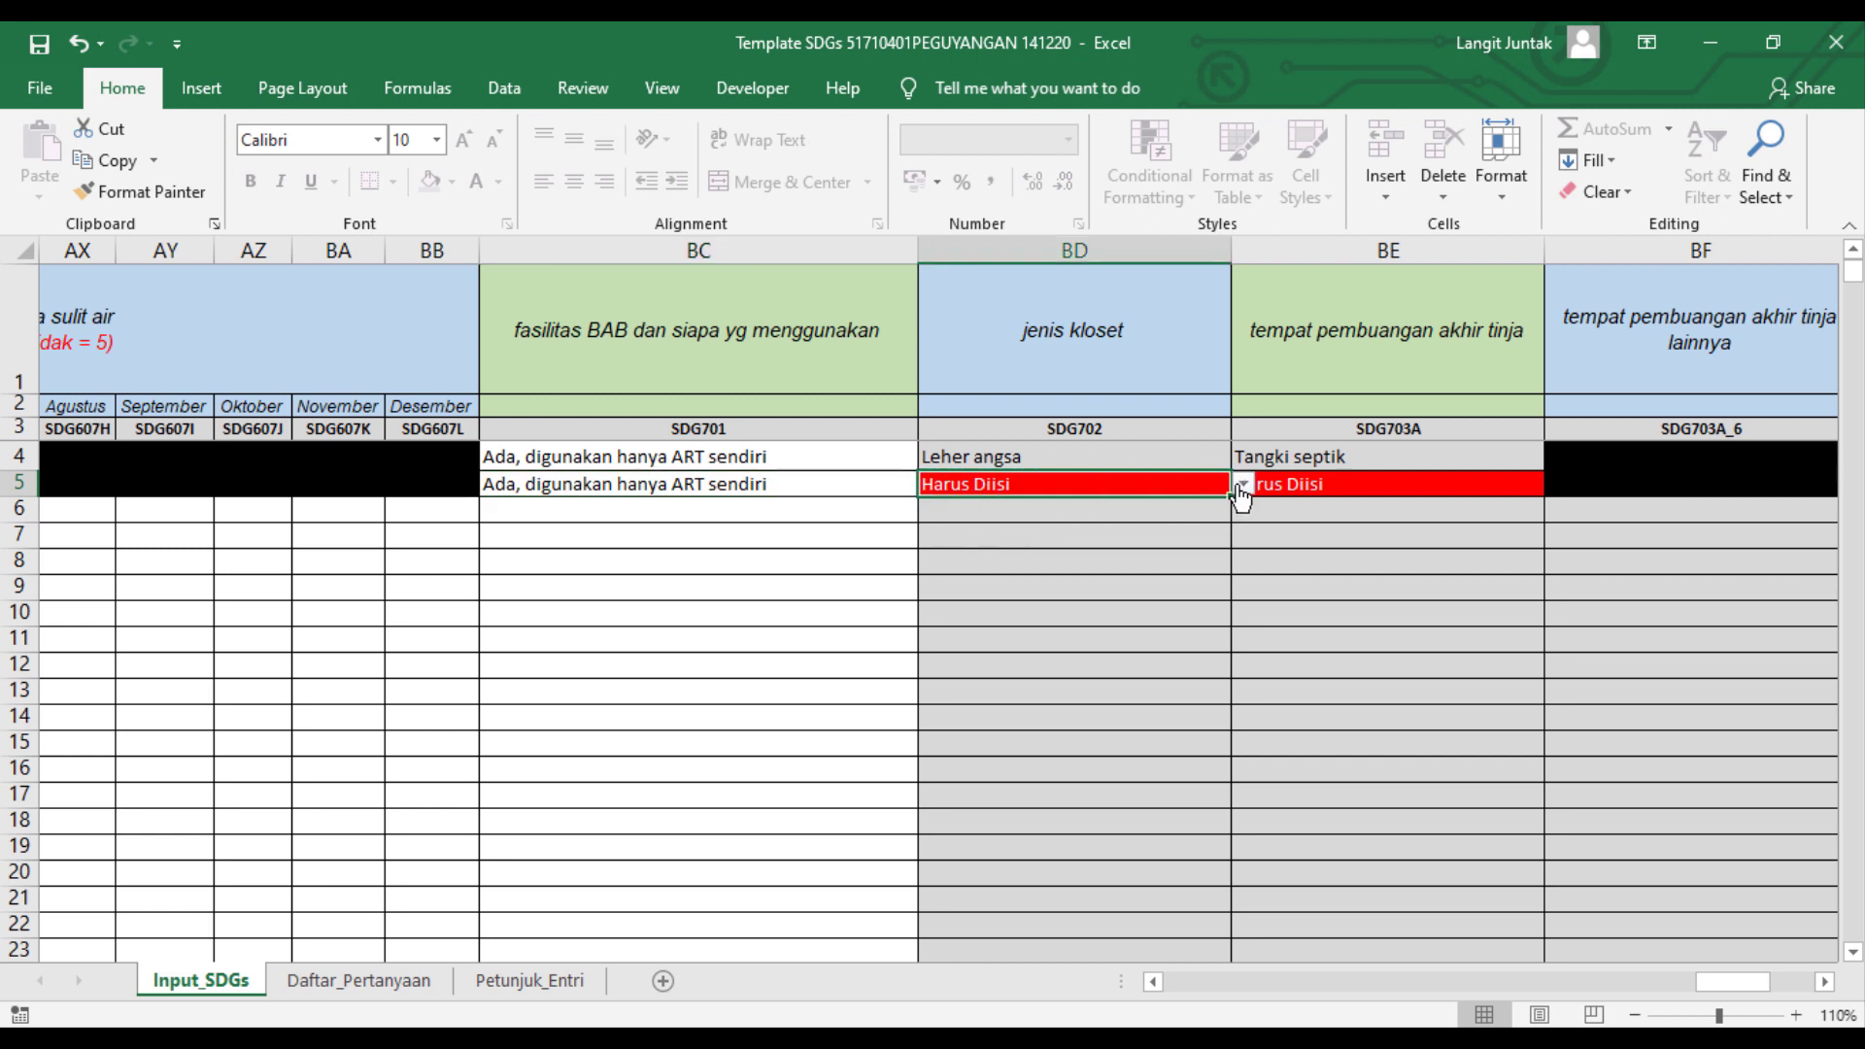
click(1243, 484)
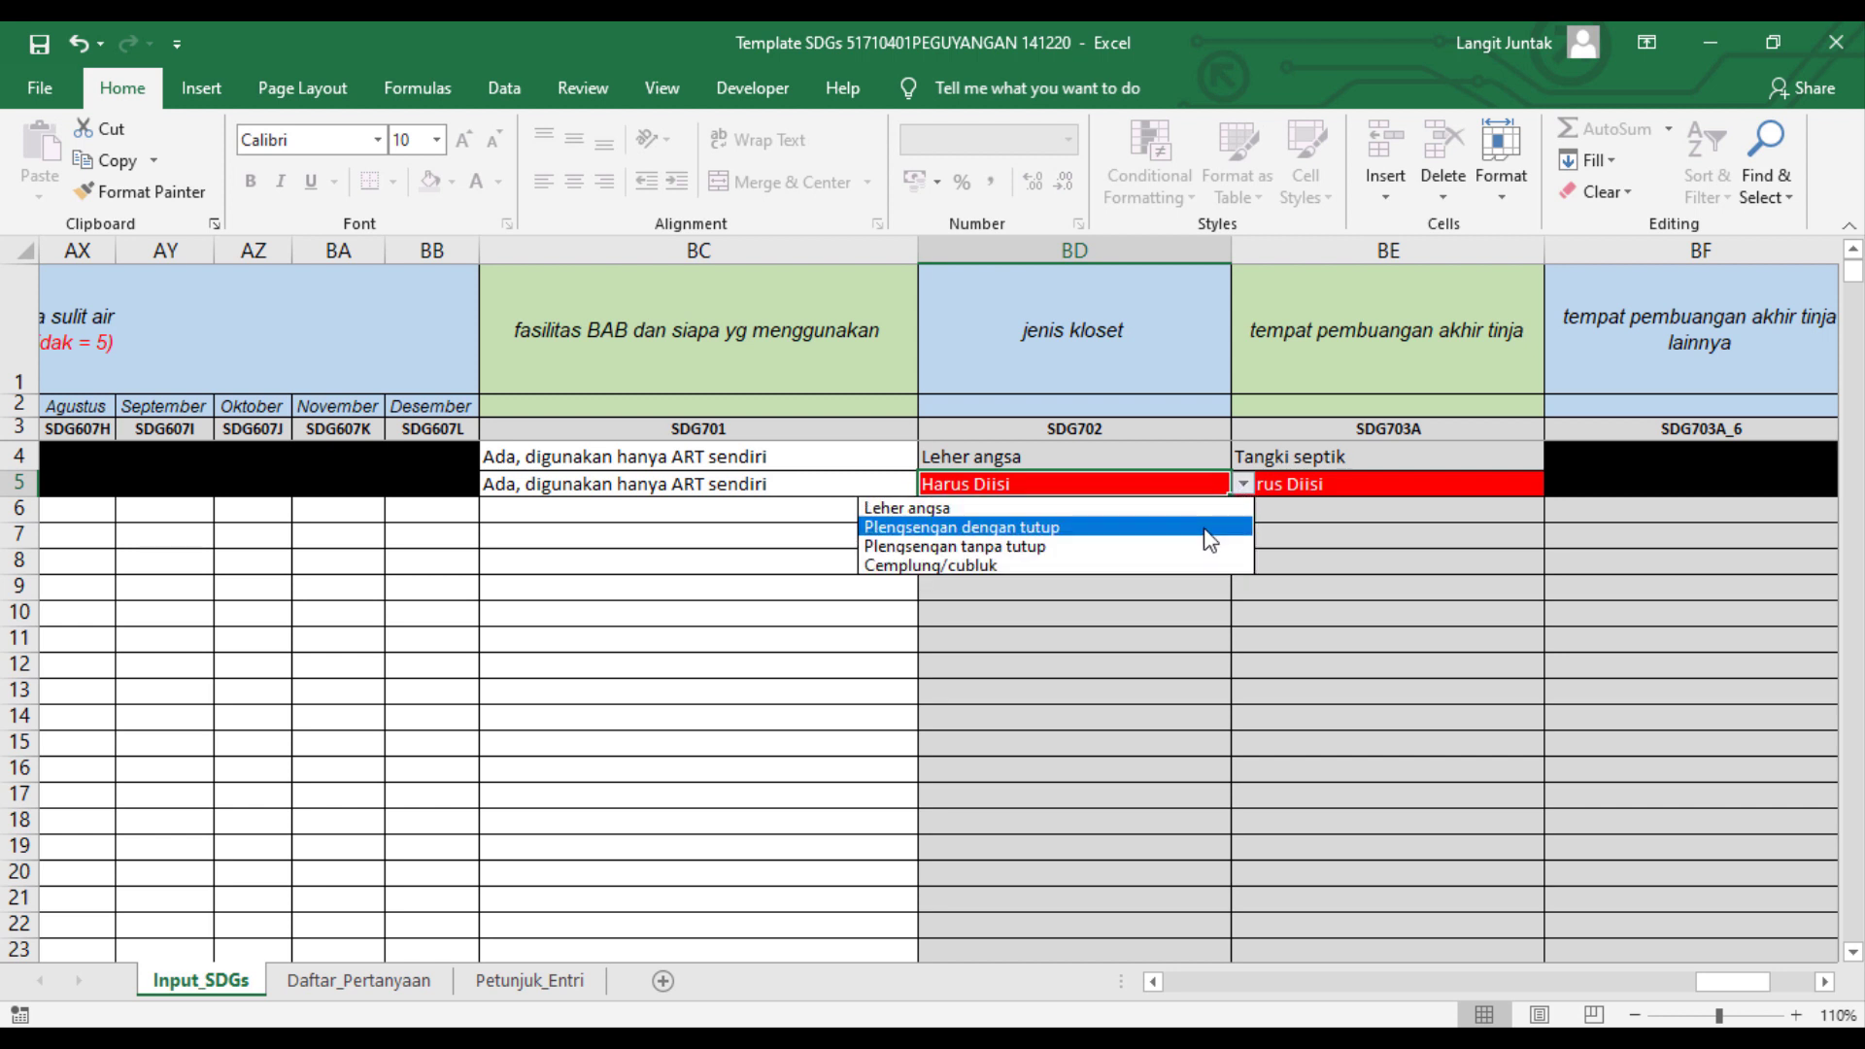
click(1206, 509)
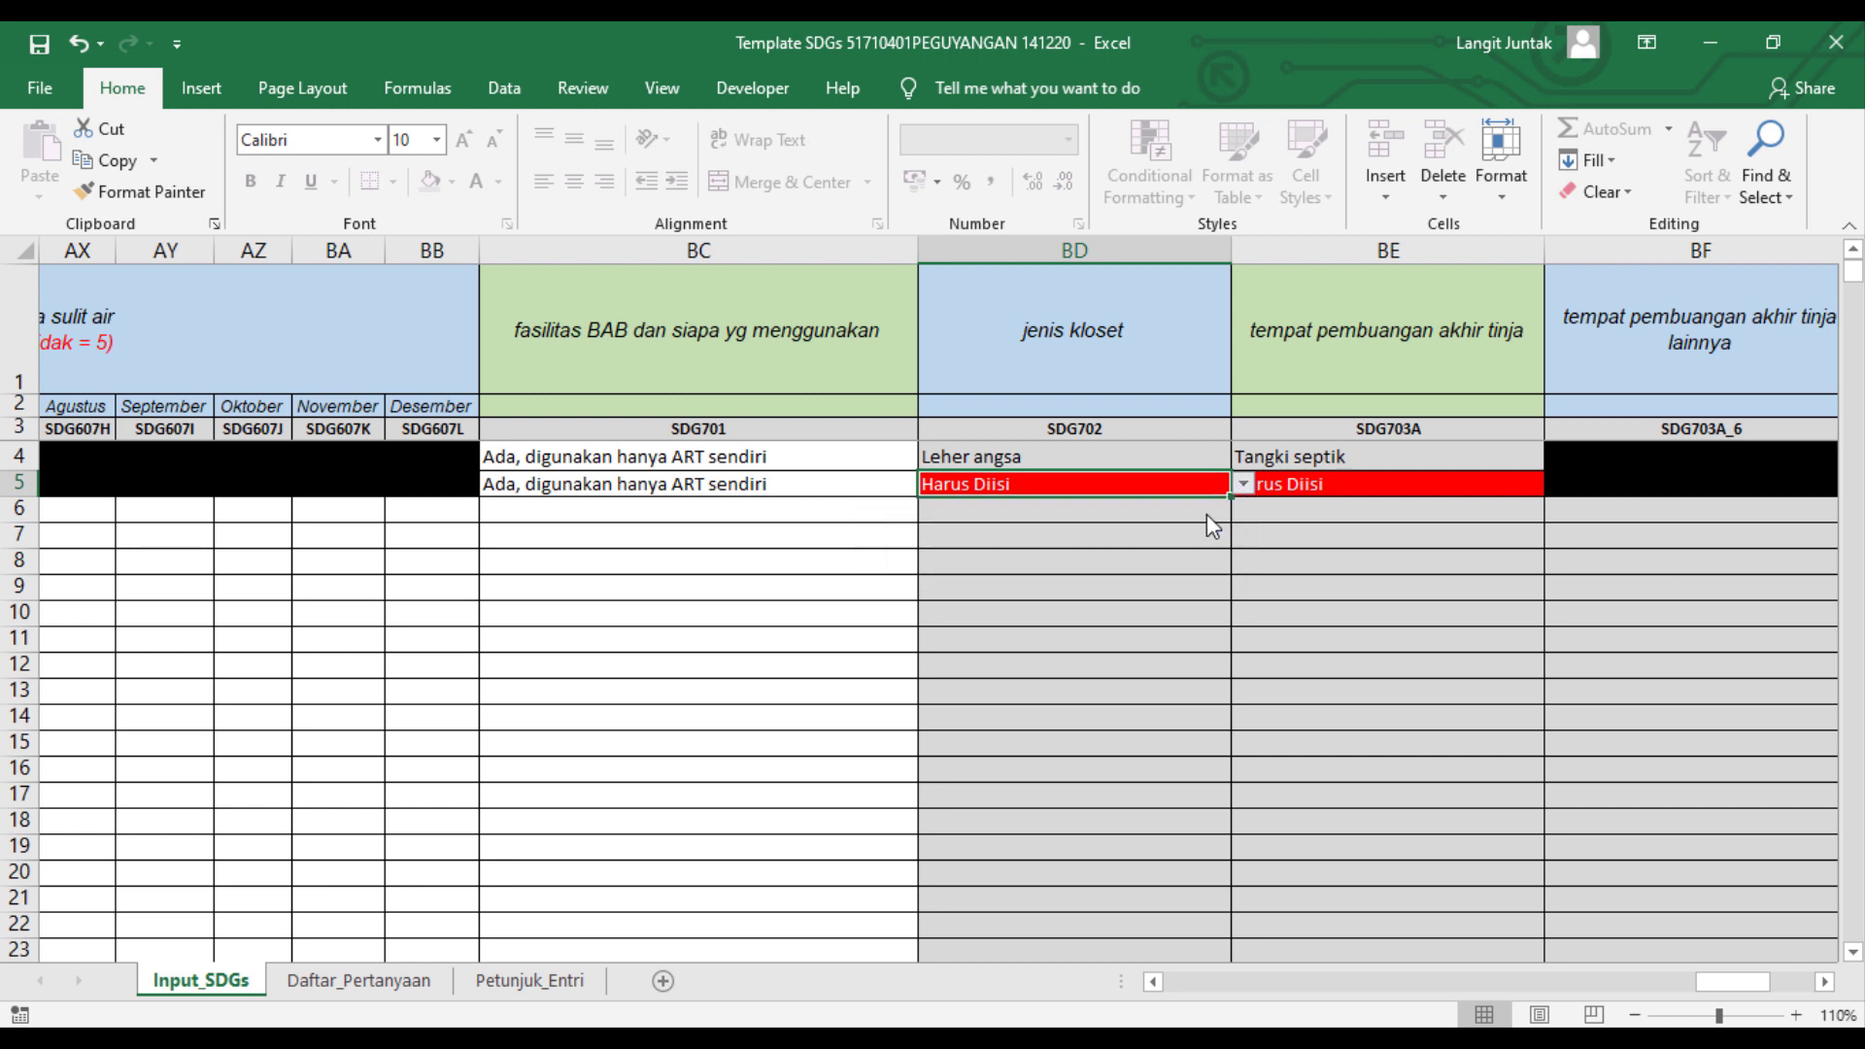
Step: Set the second record's SDG703A (tempat pembuangan akhir tinja) answer to Tangki septik
click(1529, 485)
click(1556, 483)
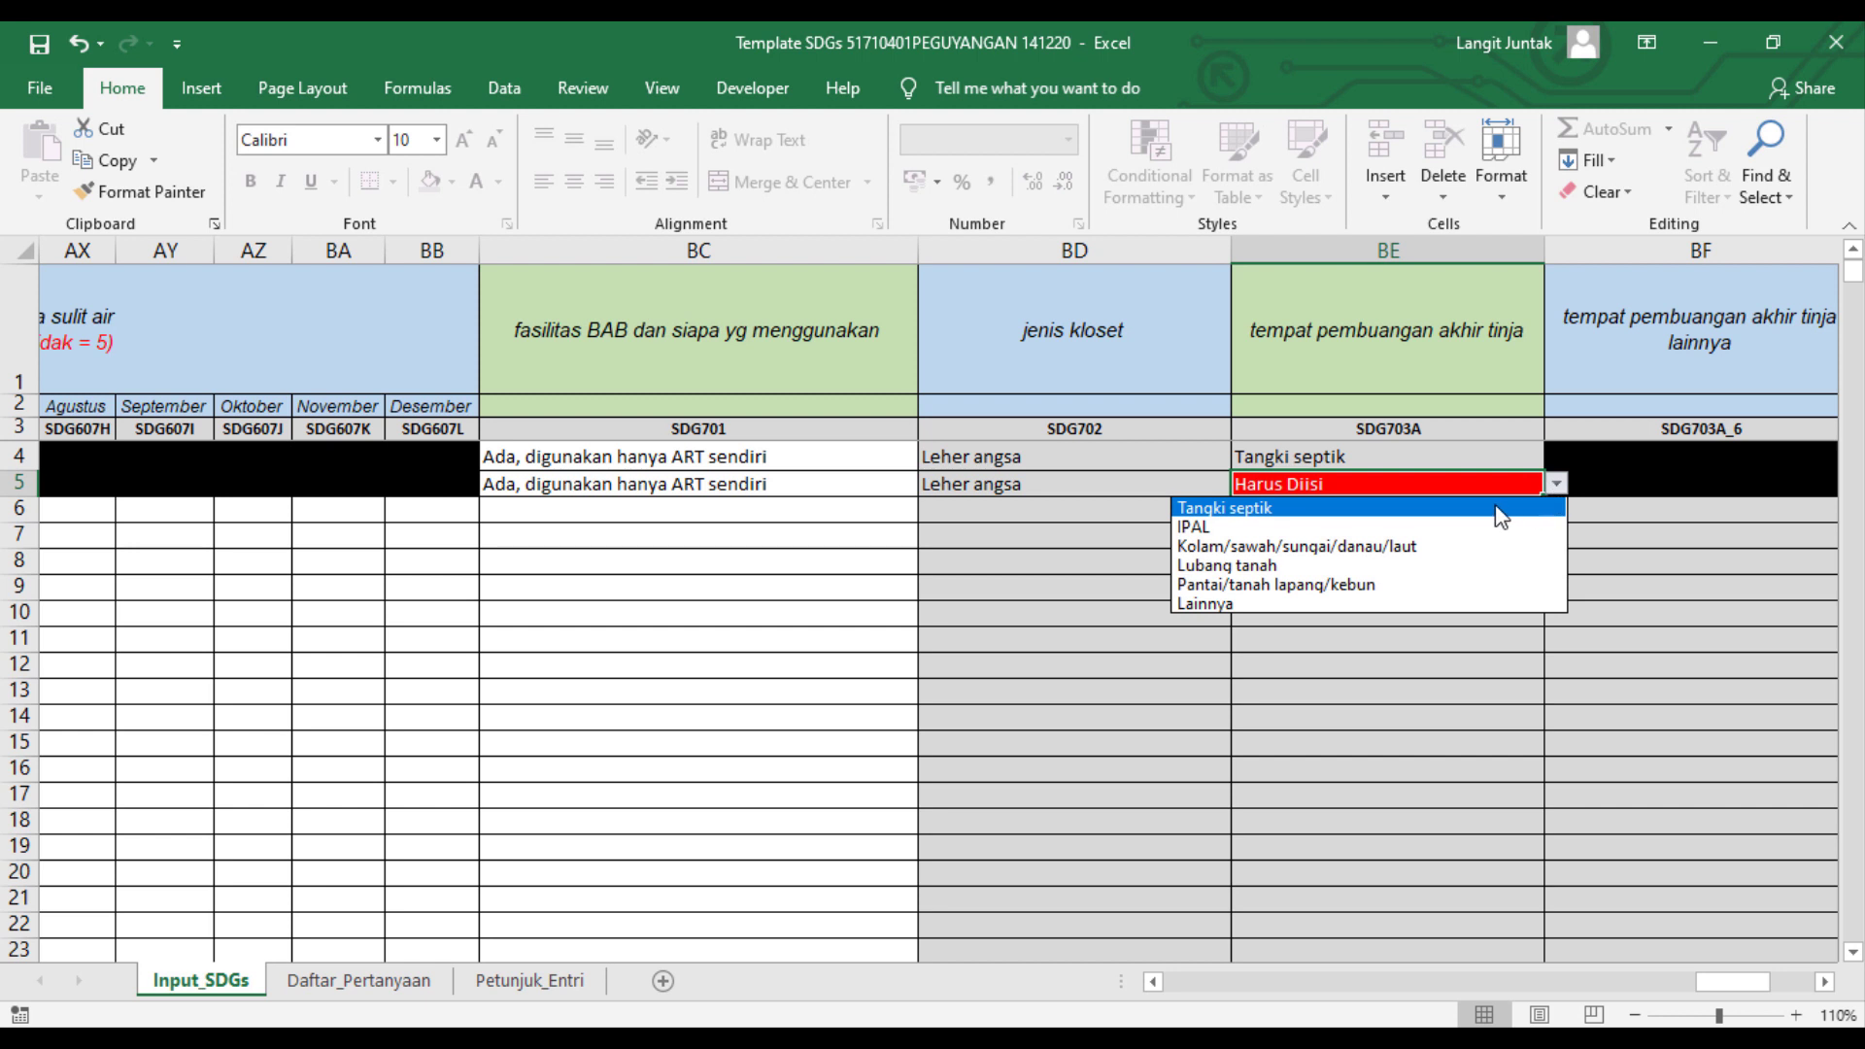
click(1498, 508)
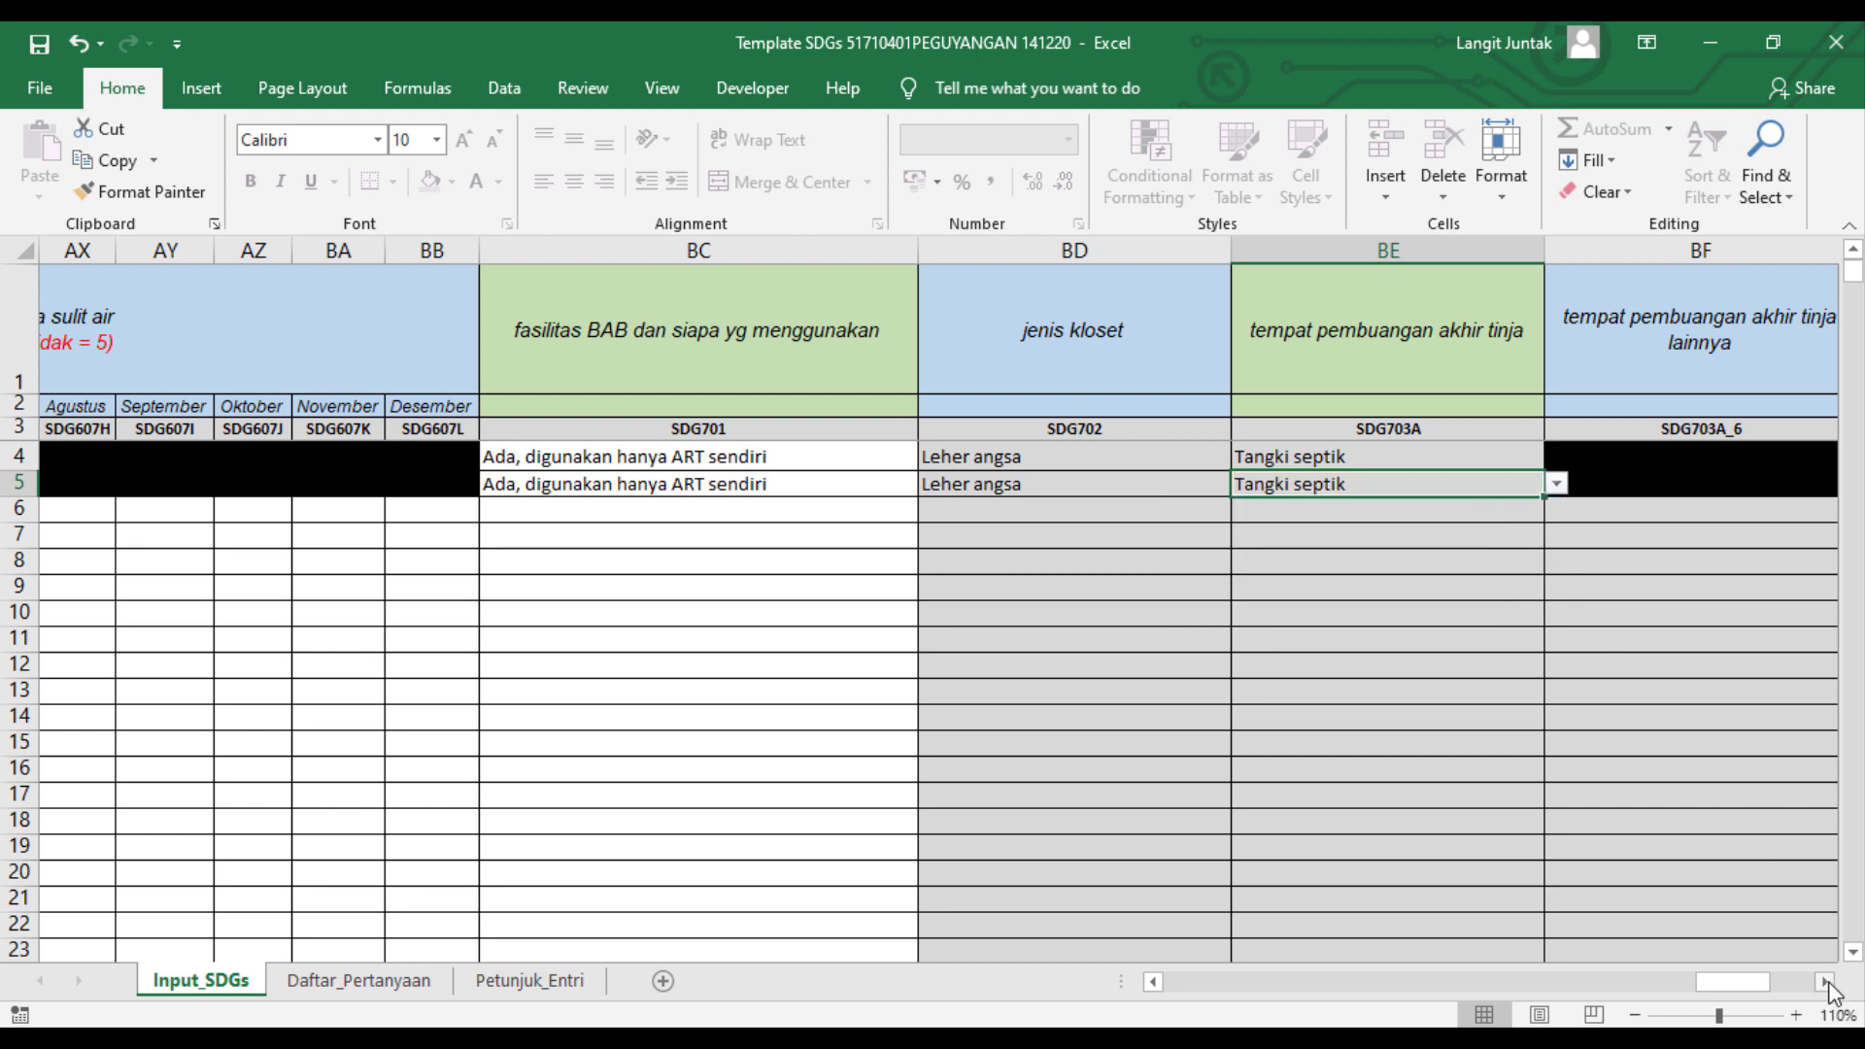
Step: Set the SDG703B septic emptying frequency to 4 for the first record and 5 for the second record
scroll(1826, 986, right, 6)
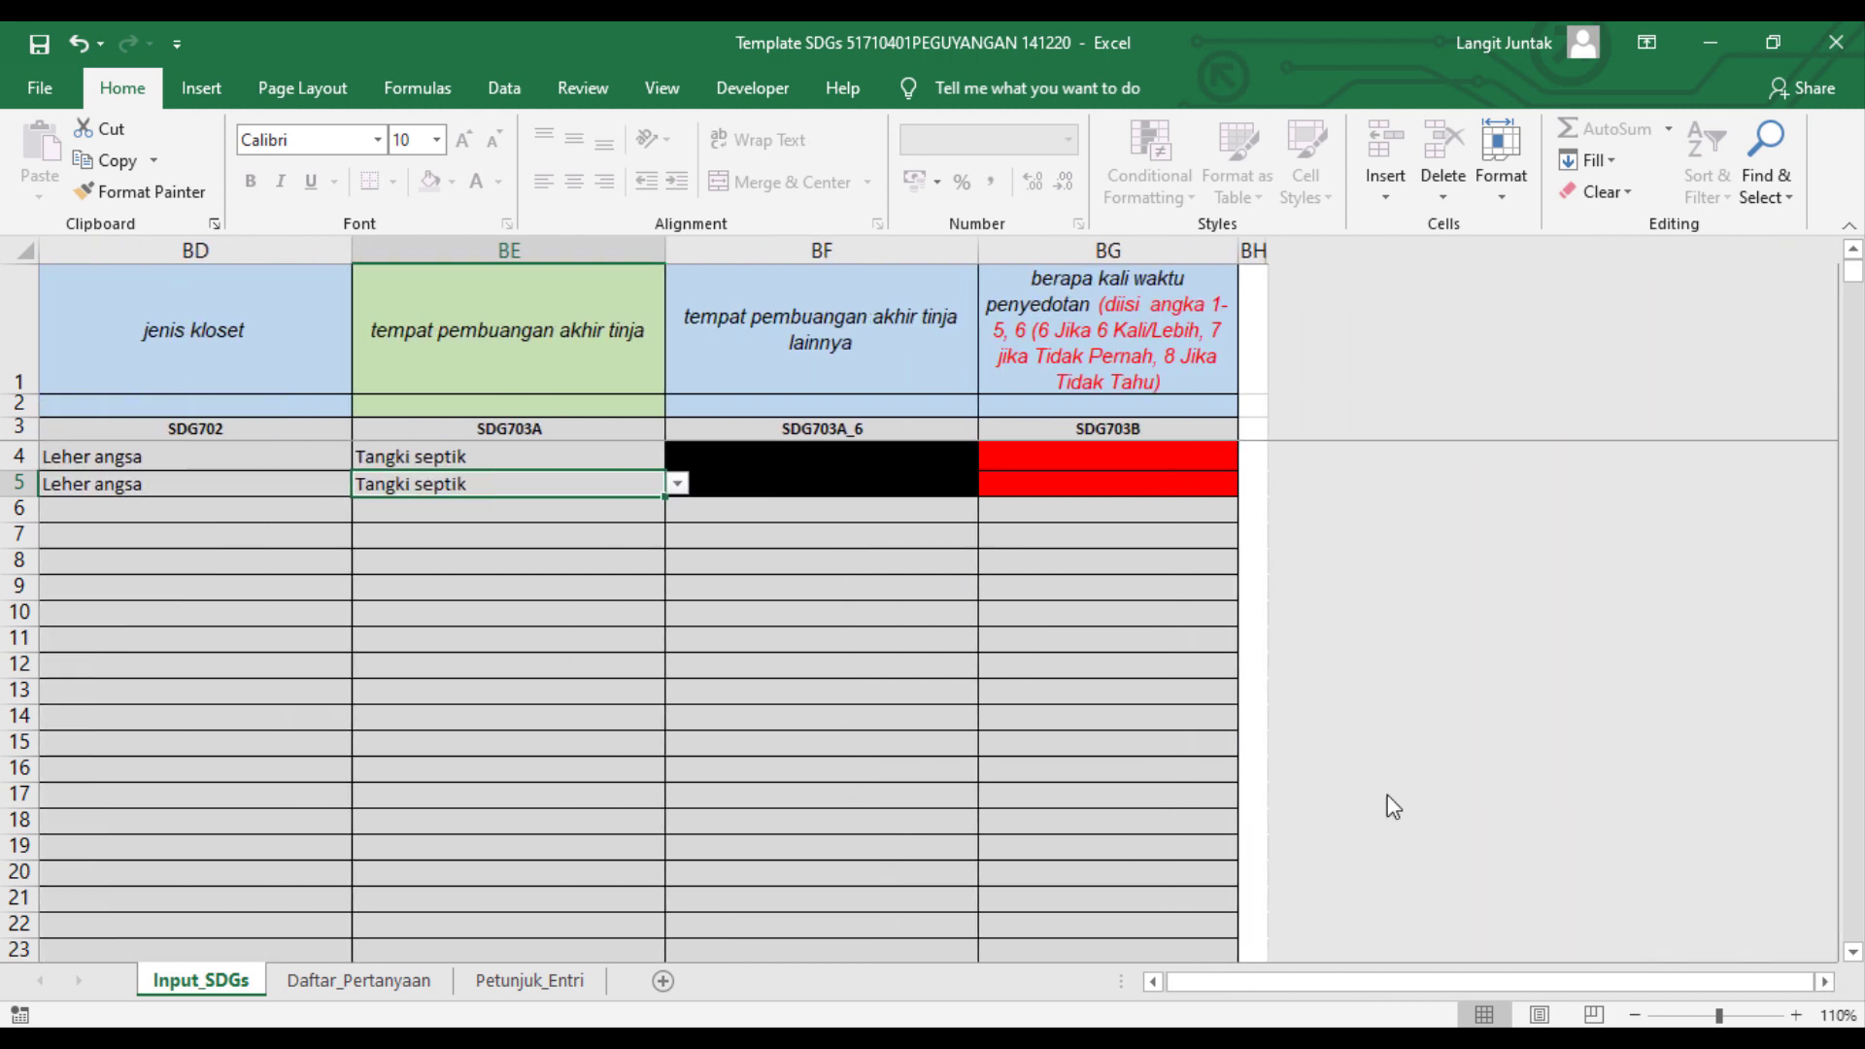
click(1188, 457)
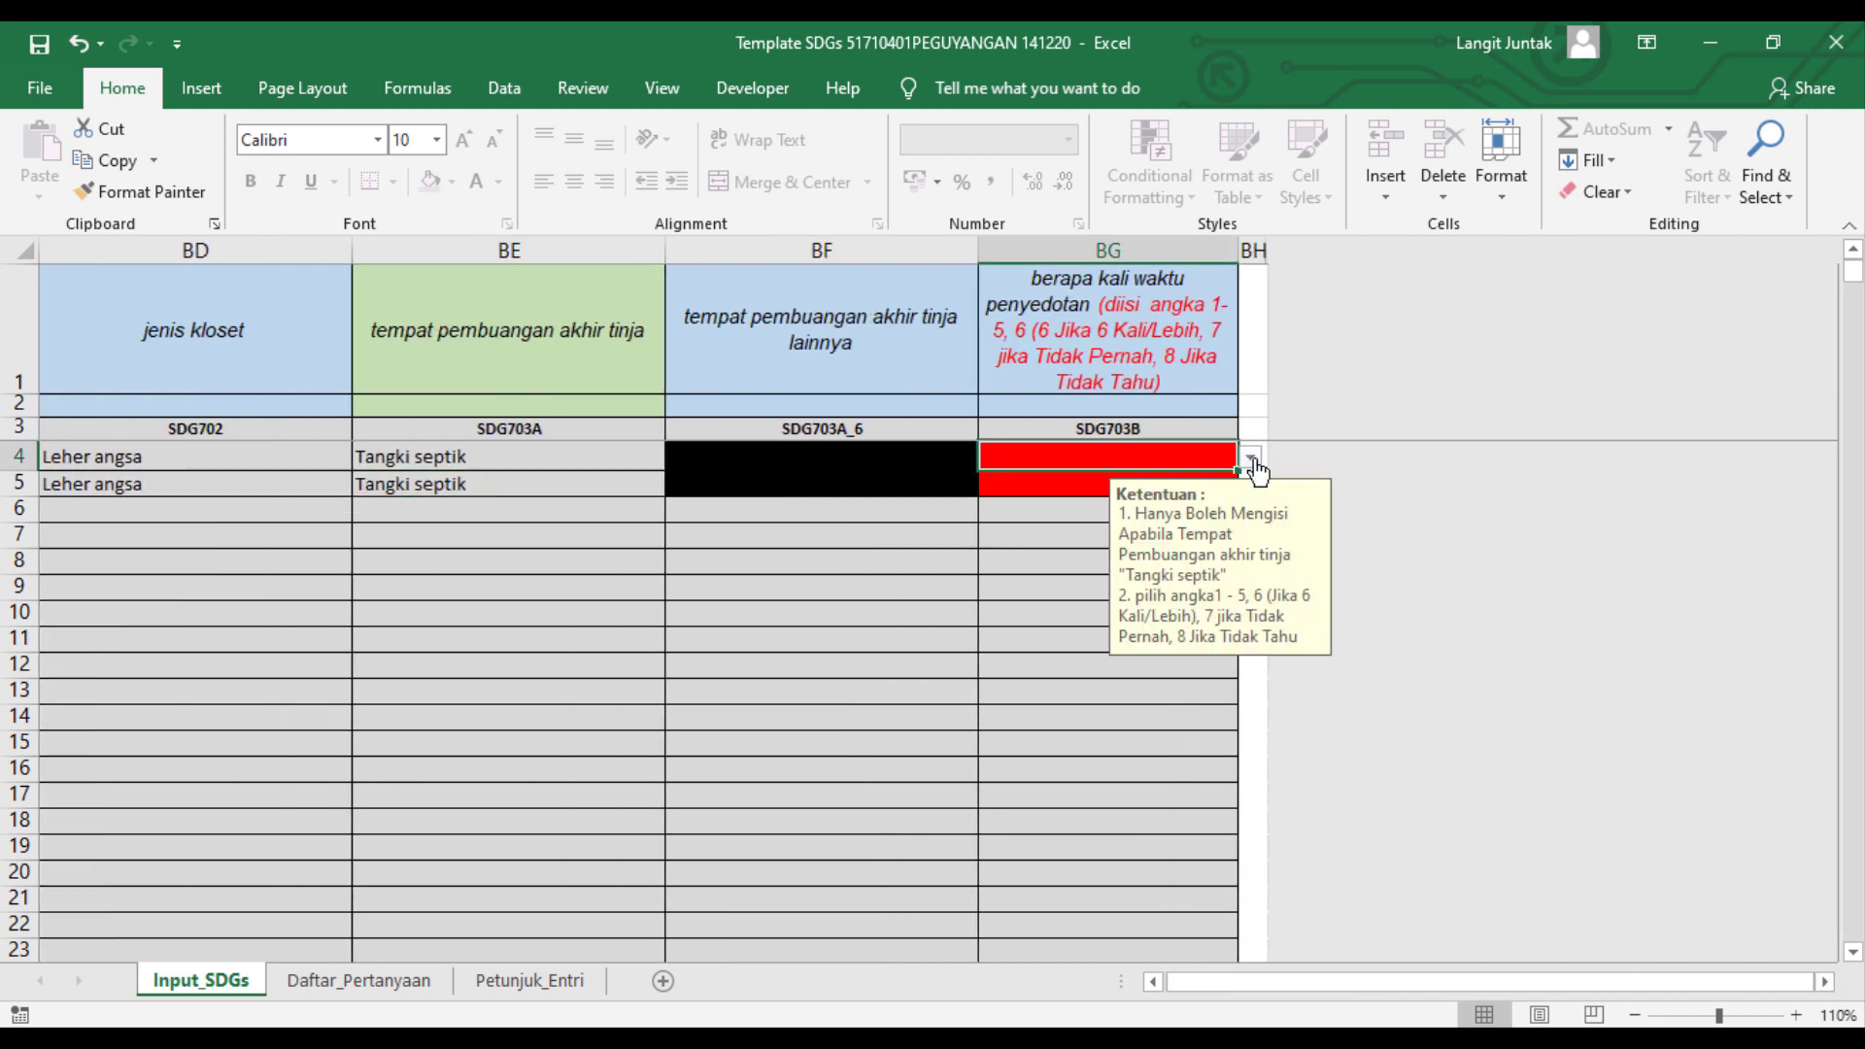
click(1252, 461)
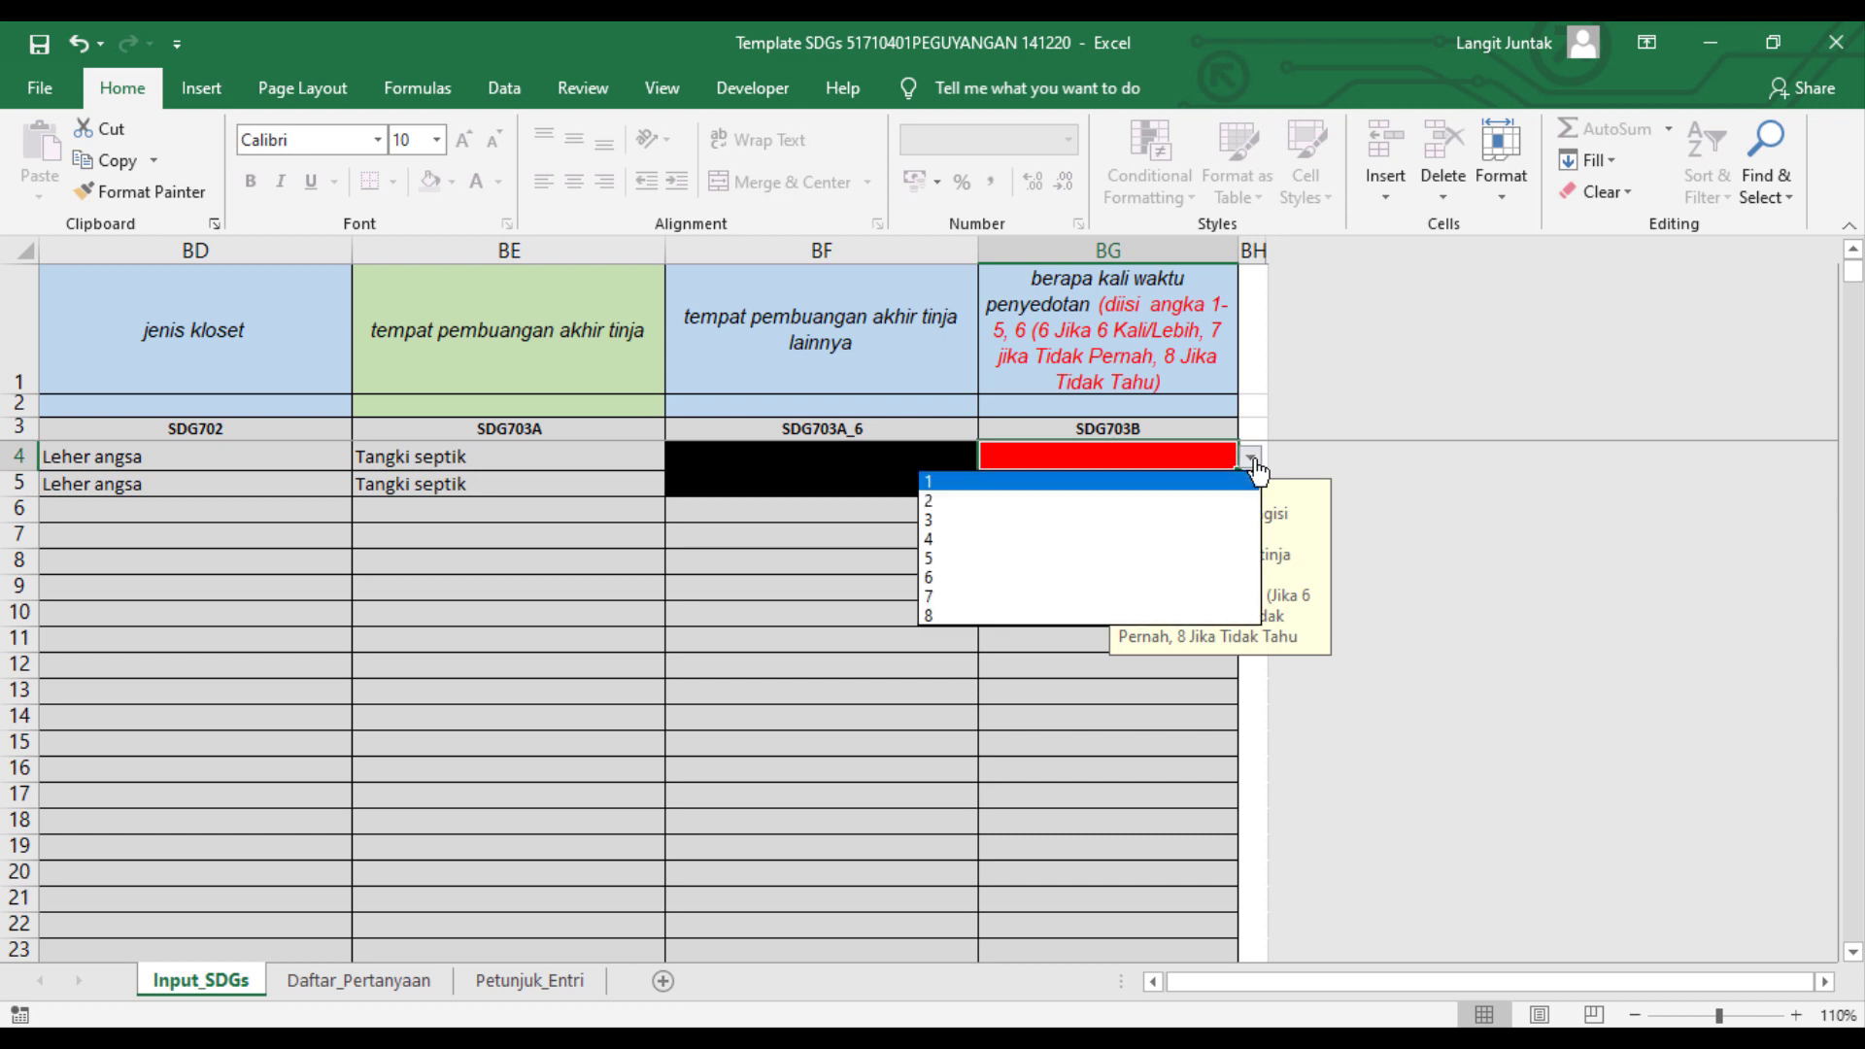
click(1175, 539)
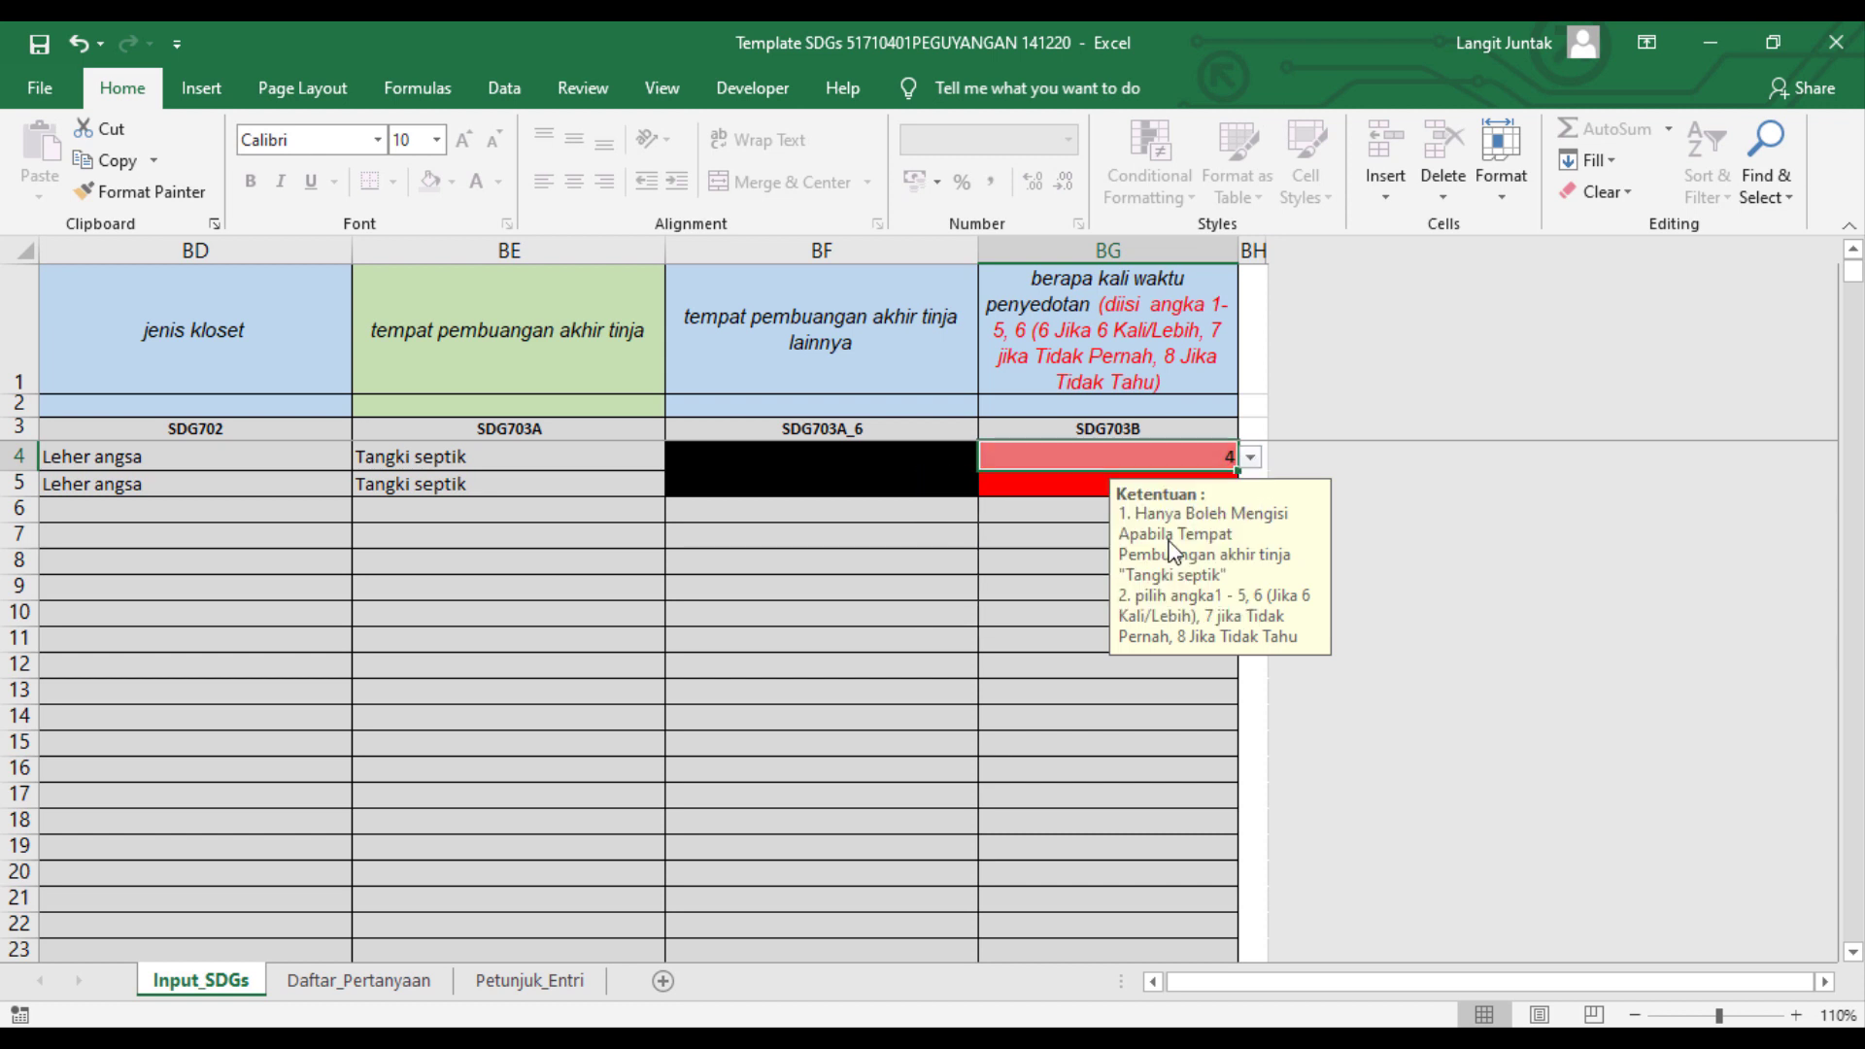
click(1095, 492)
click(1251, 488)
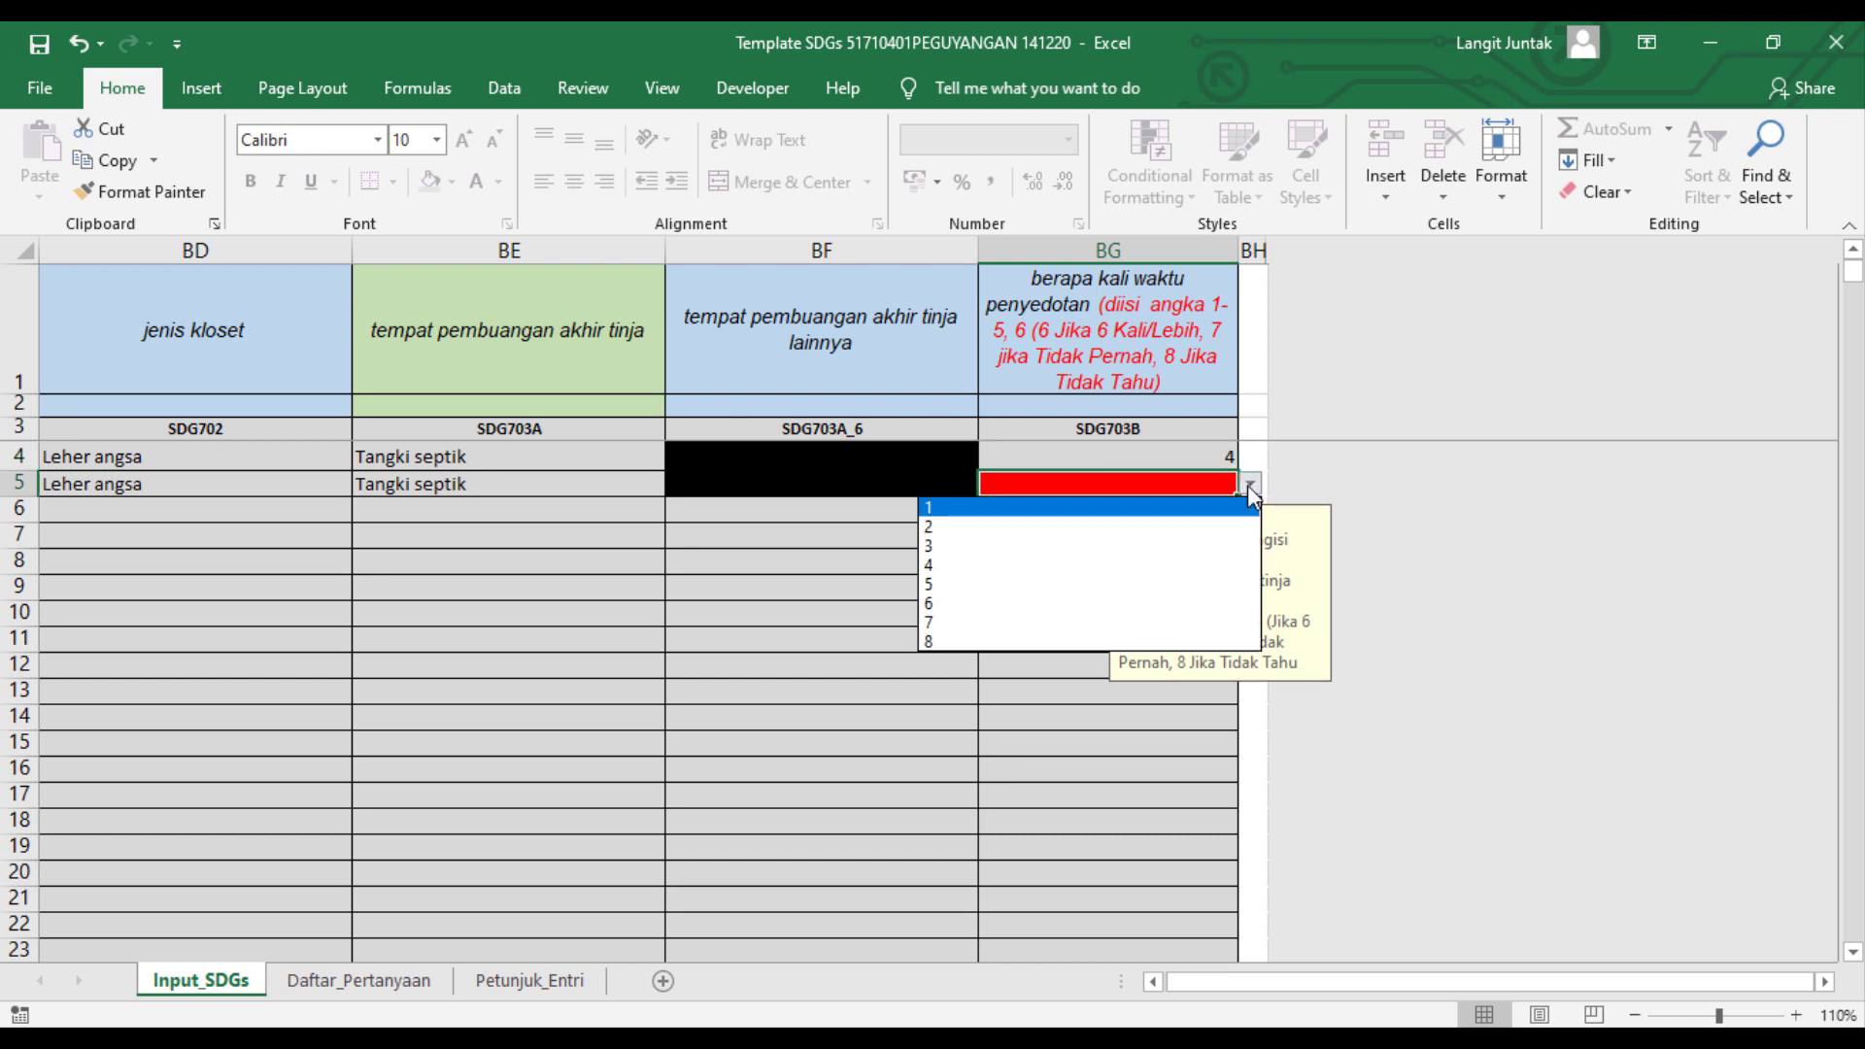
click(1026, 585)
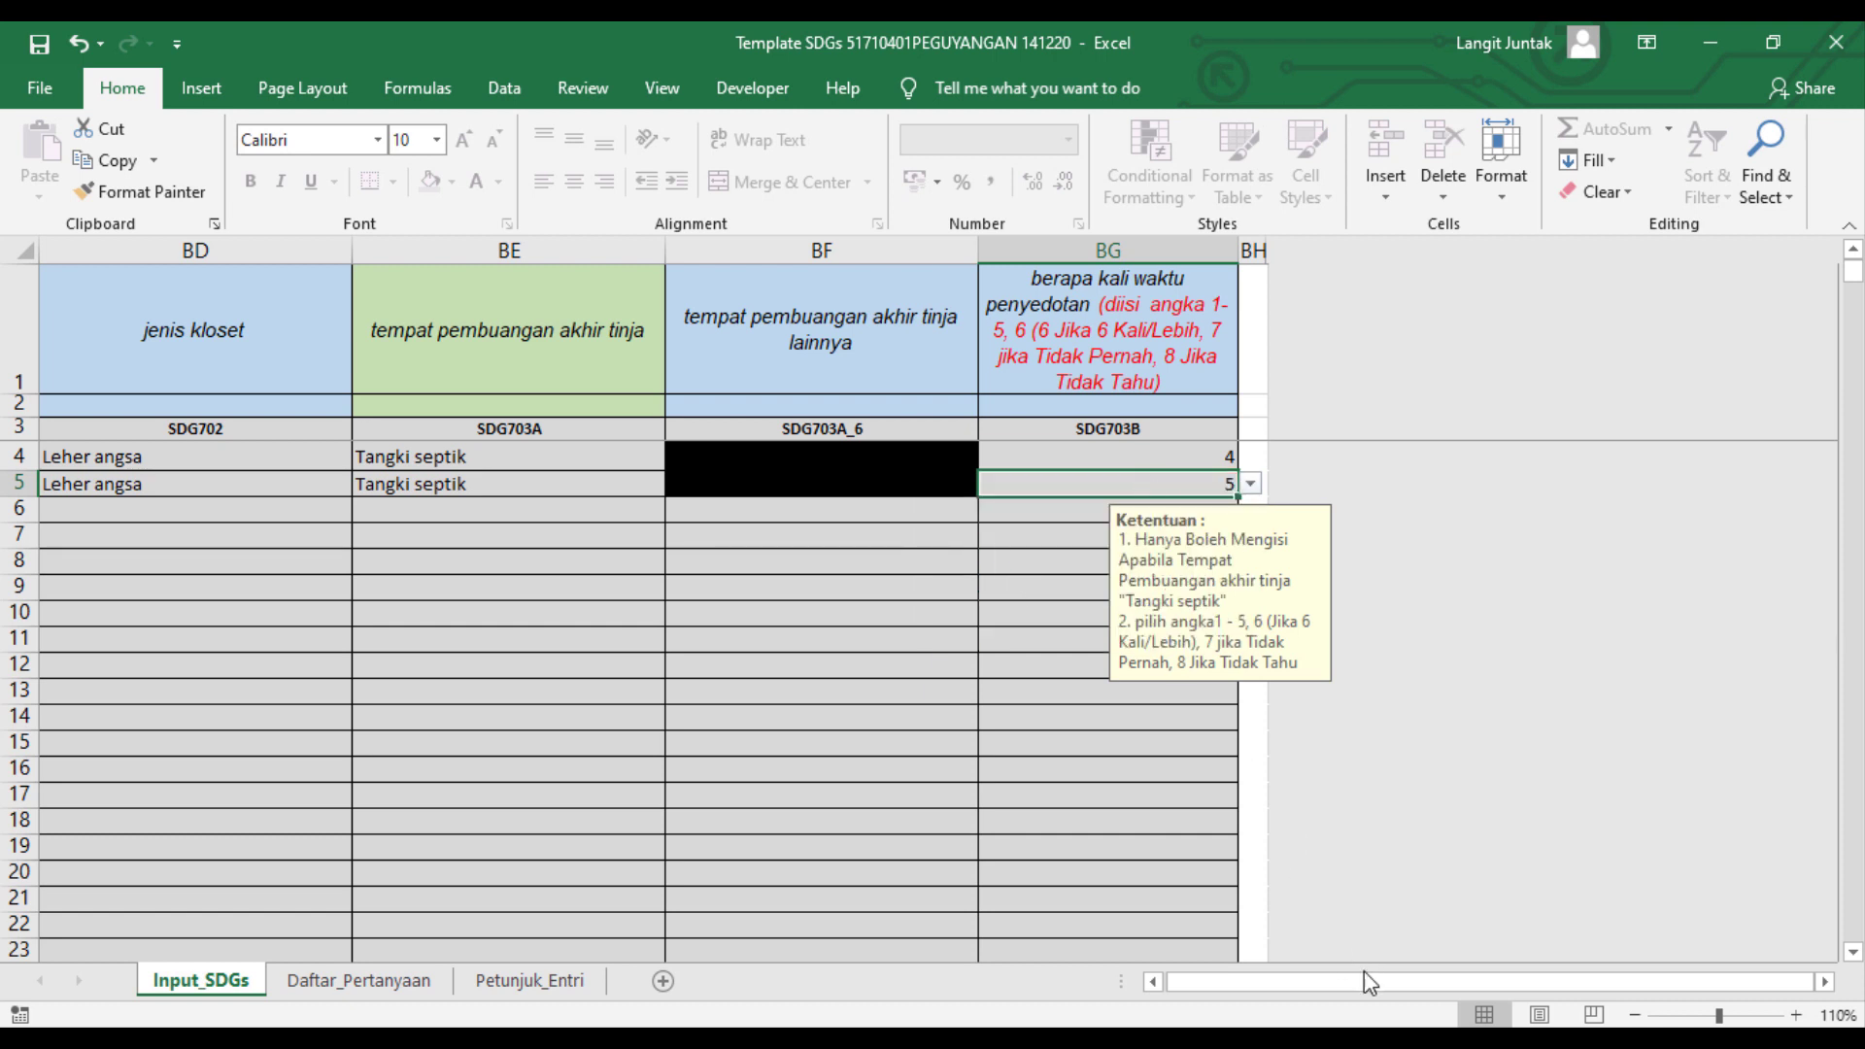
Step: Save the corrected PEGUYANGAN template and close it
click(1156, 981)
drag(1160, 989, 1160, 989)
click(258, 469)
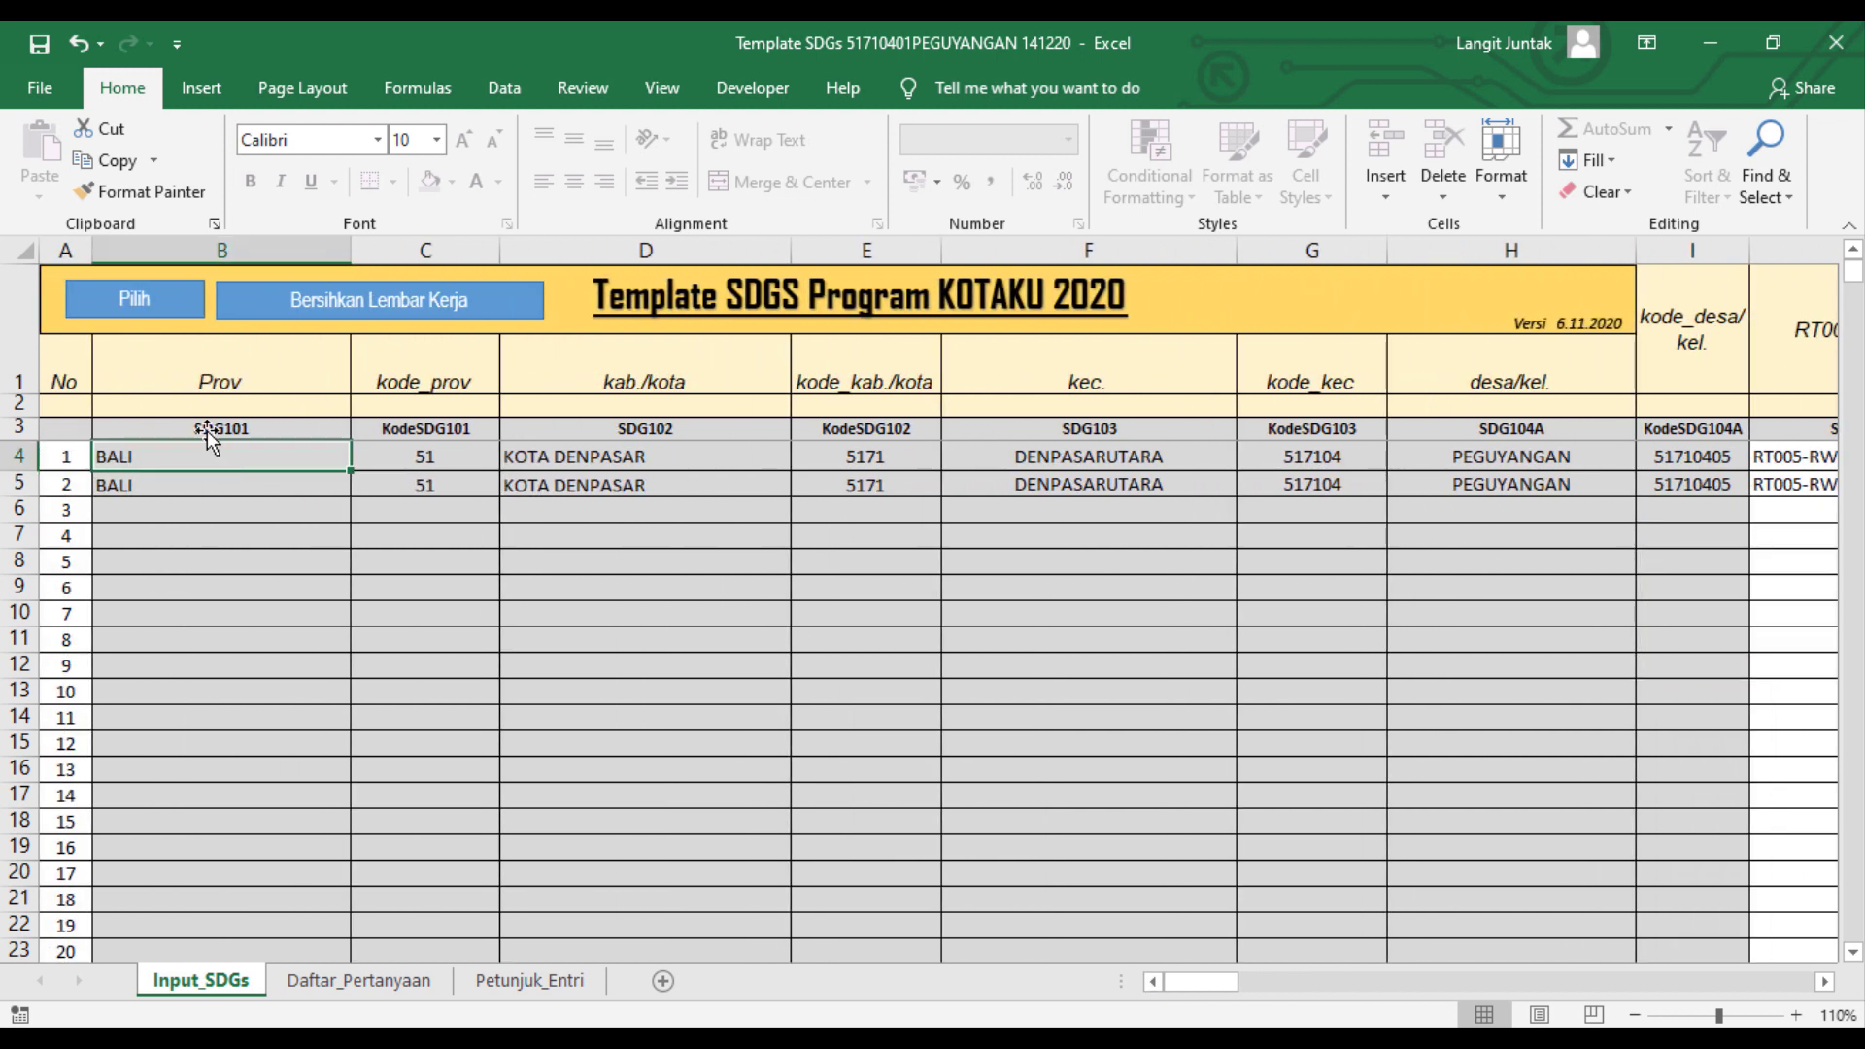
click(38, 46)
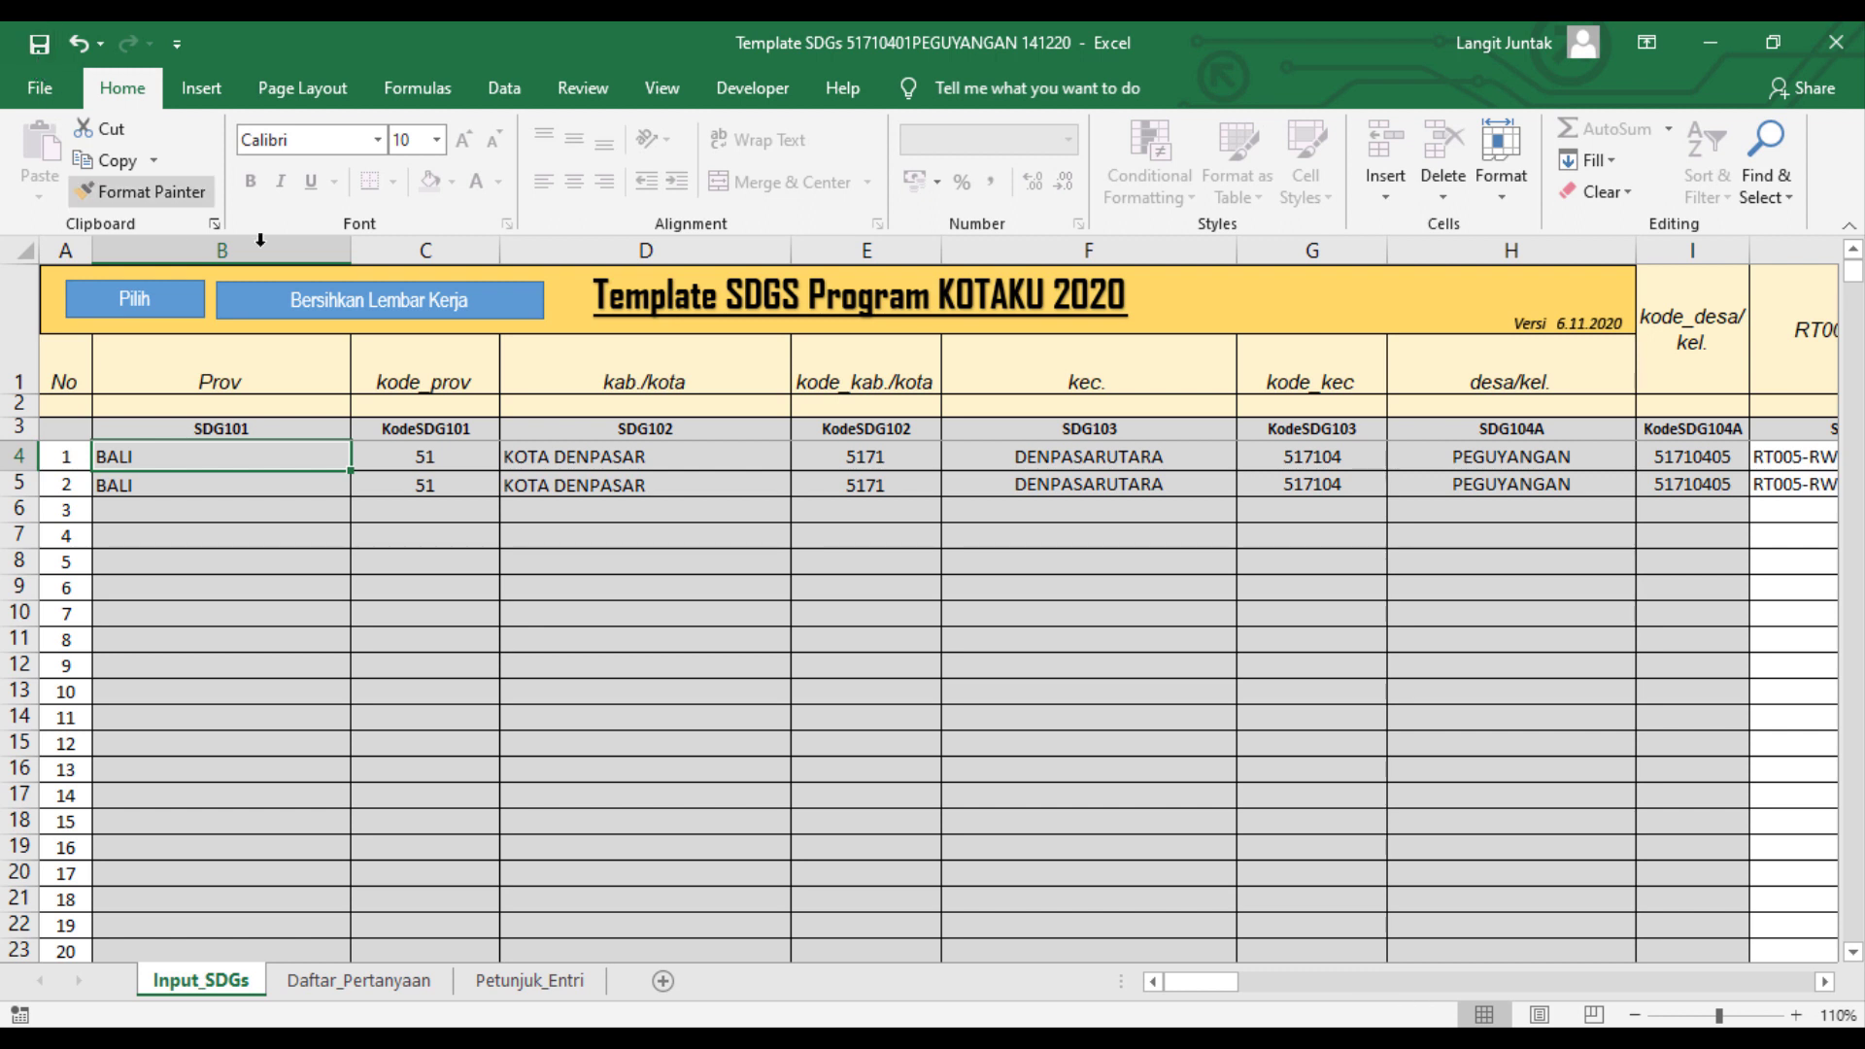
click(1816, 64)
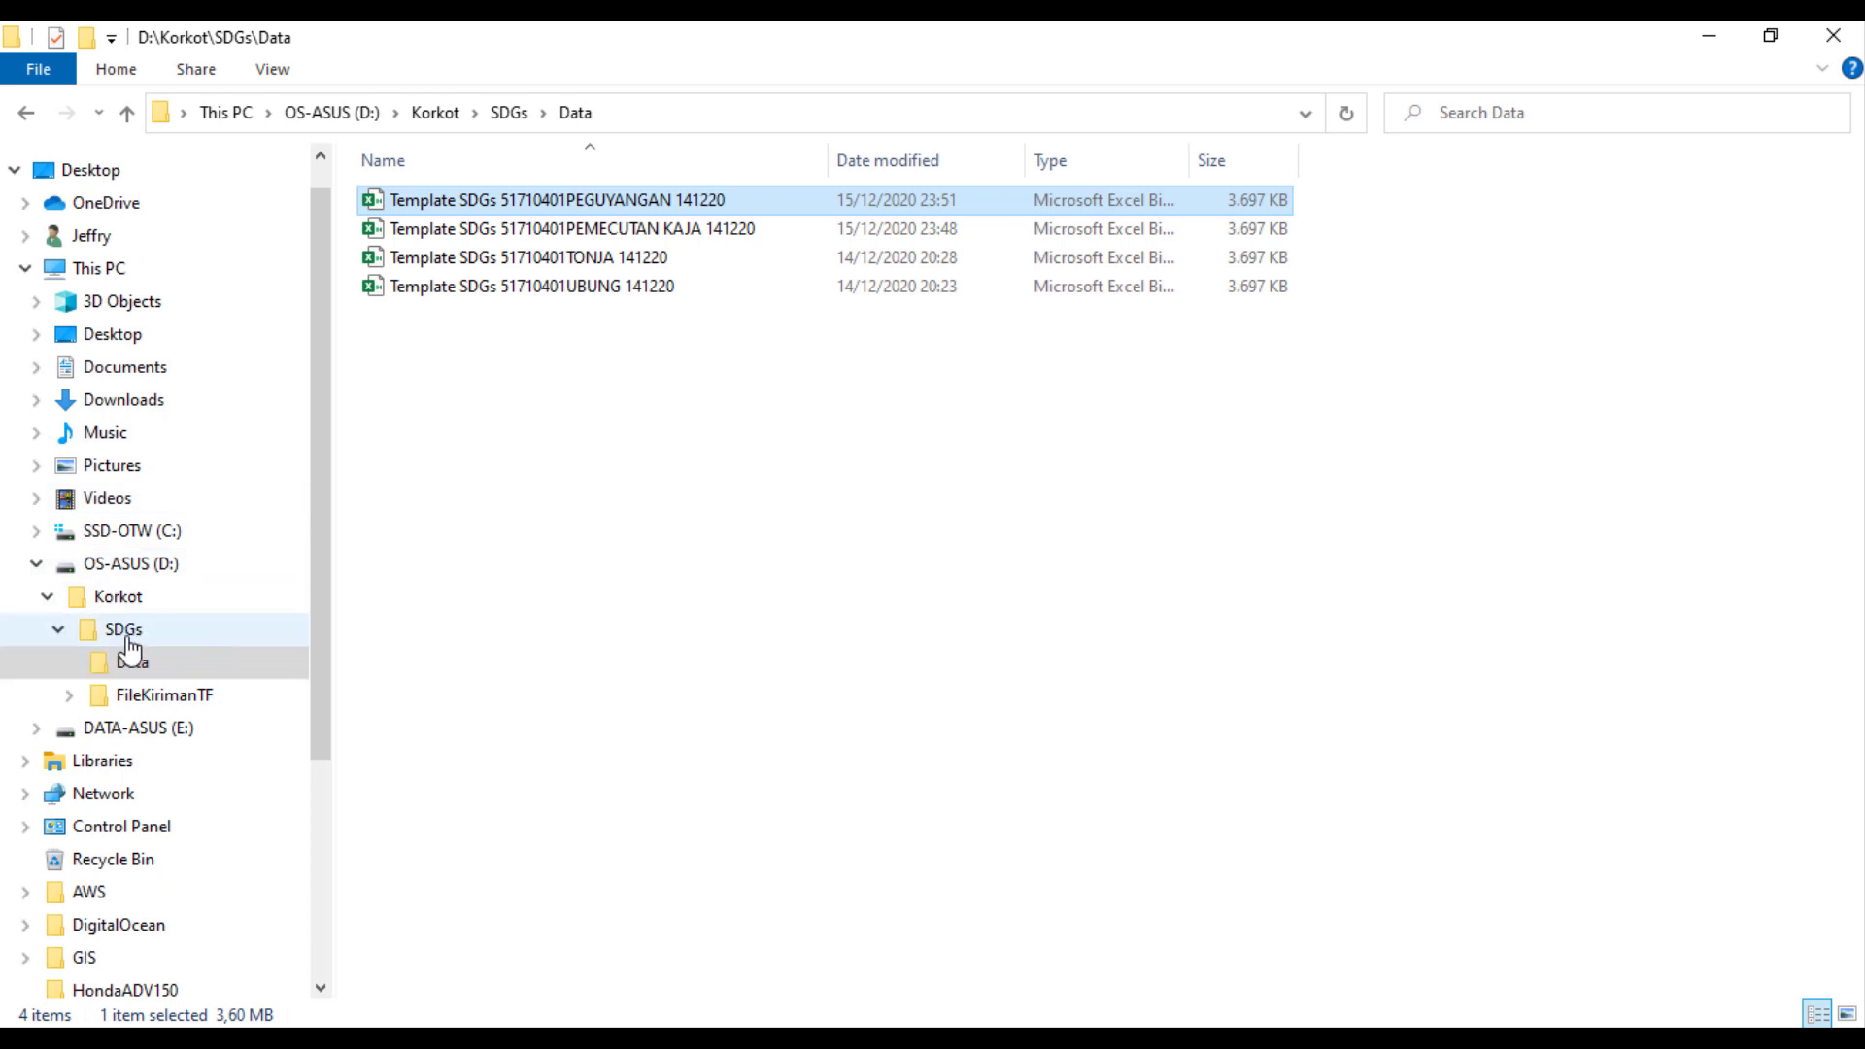
Step: Open Files_compiler 20201118 from the SDGs folder and clear its worksheet of existing records
click(128, 639)
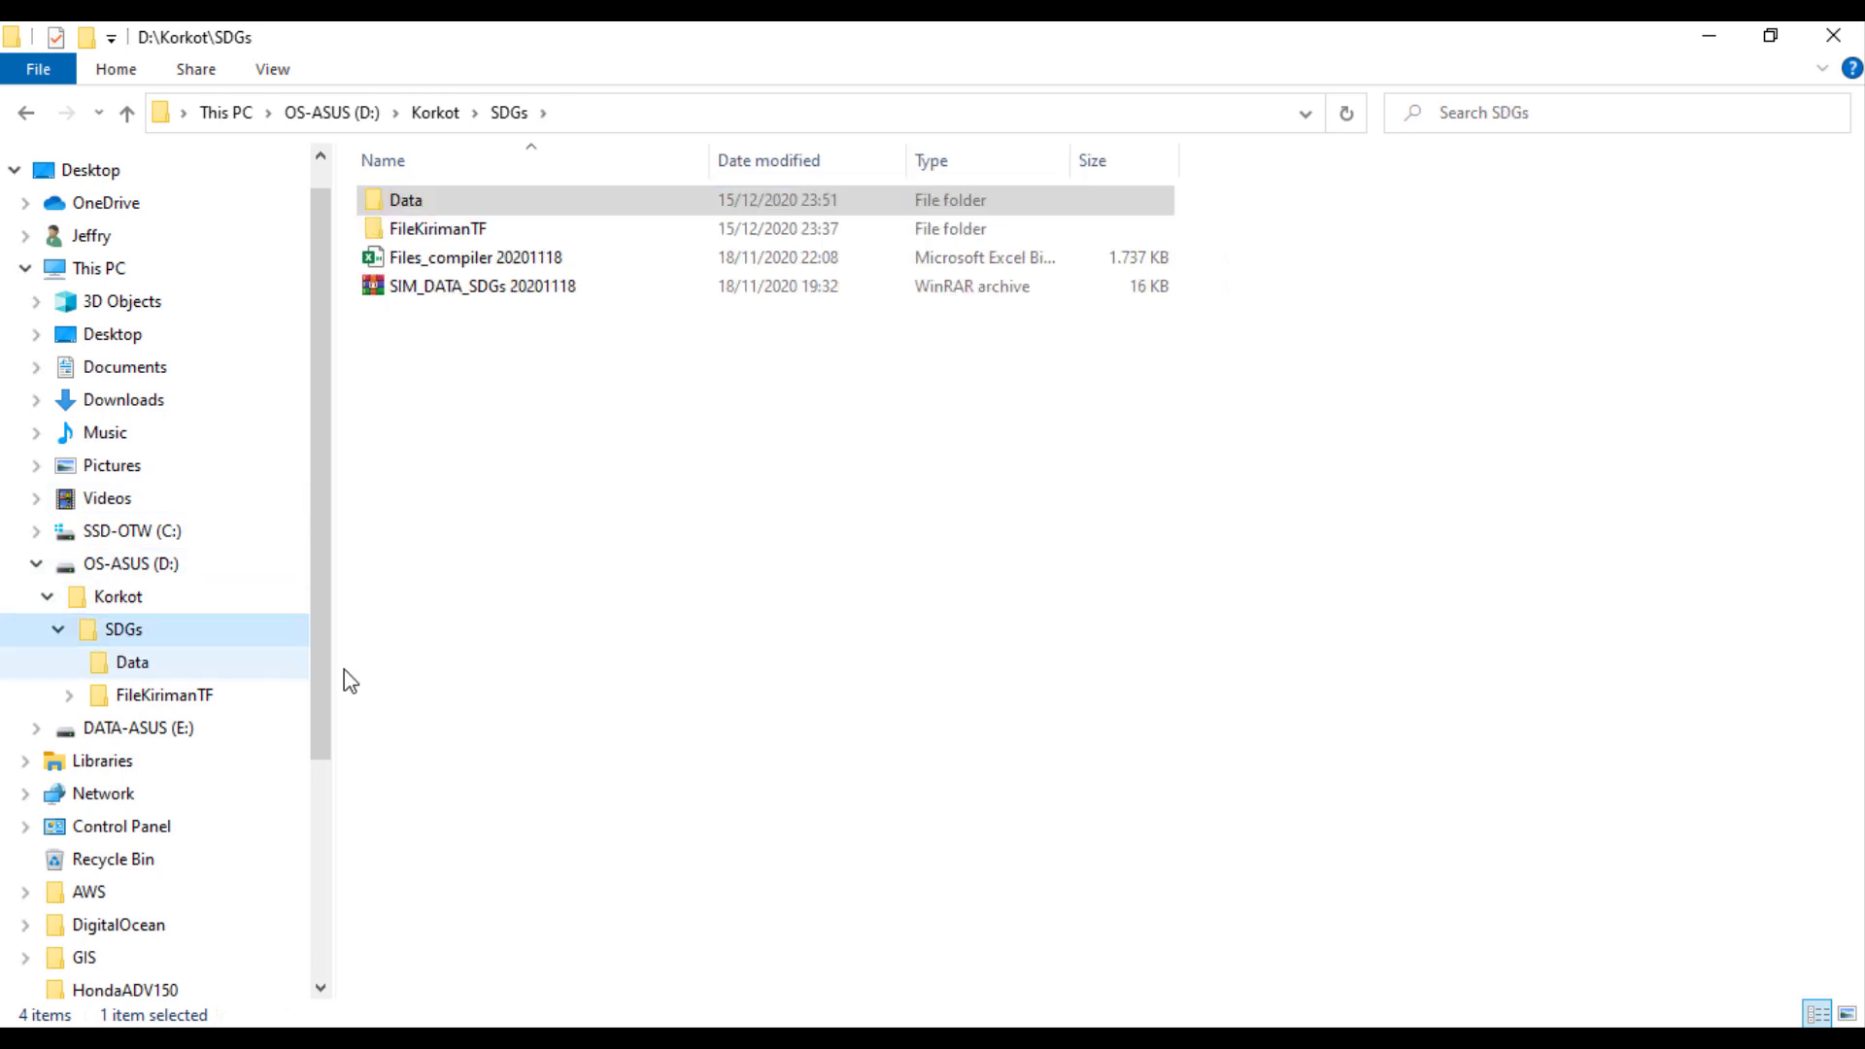
double_click(500, 260)
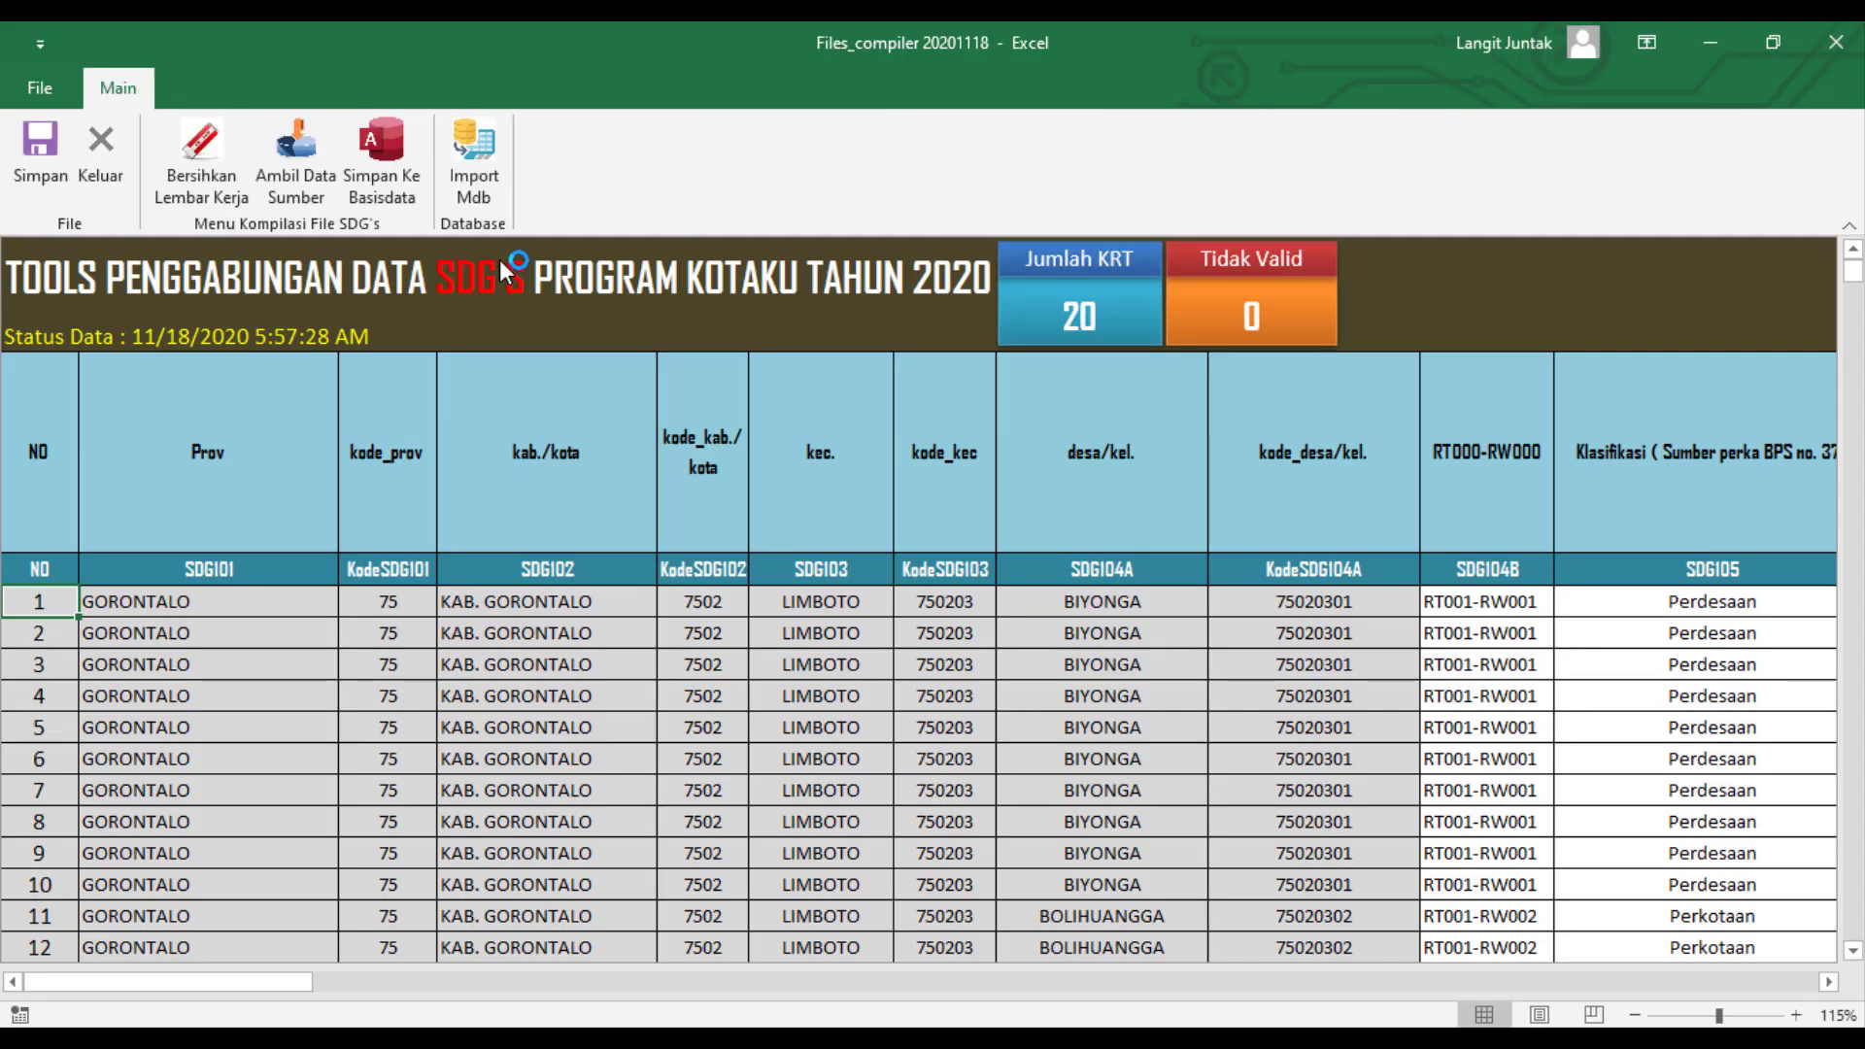
click(194, 183)
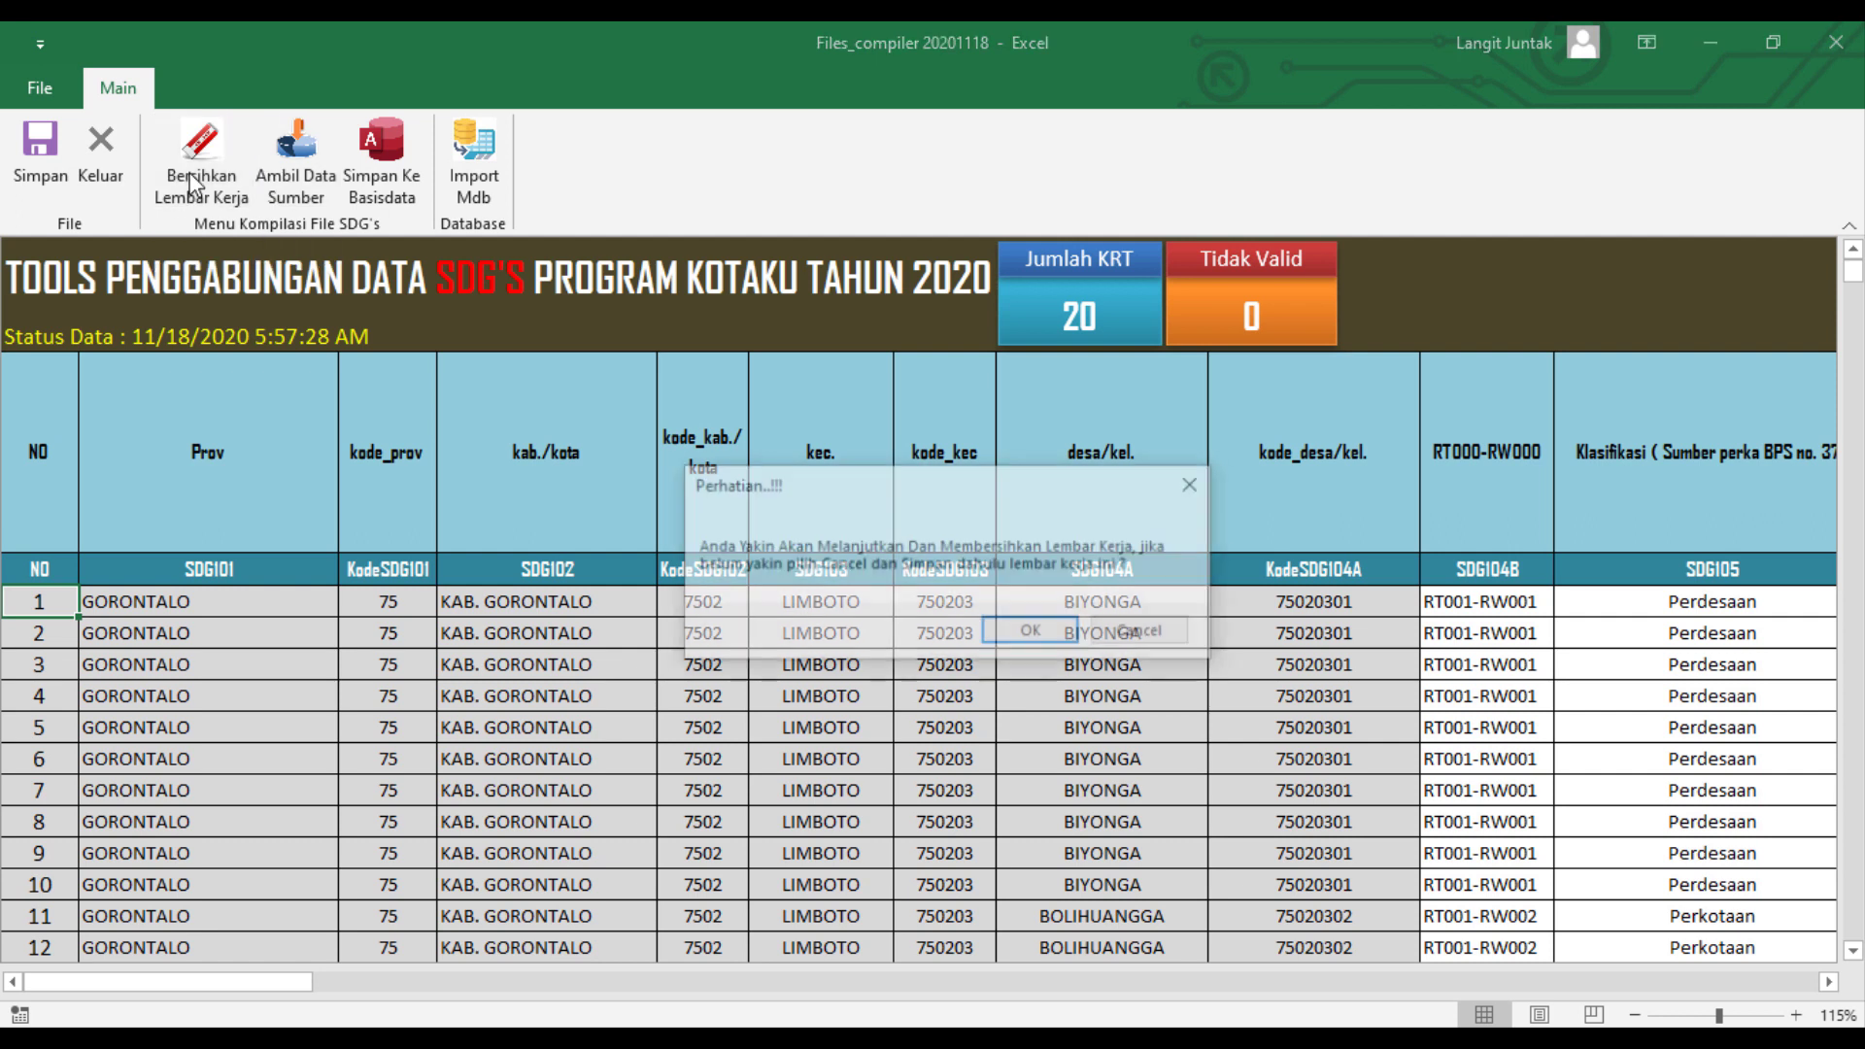
click(1033, 632)
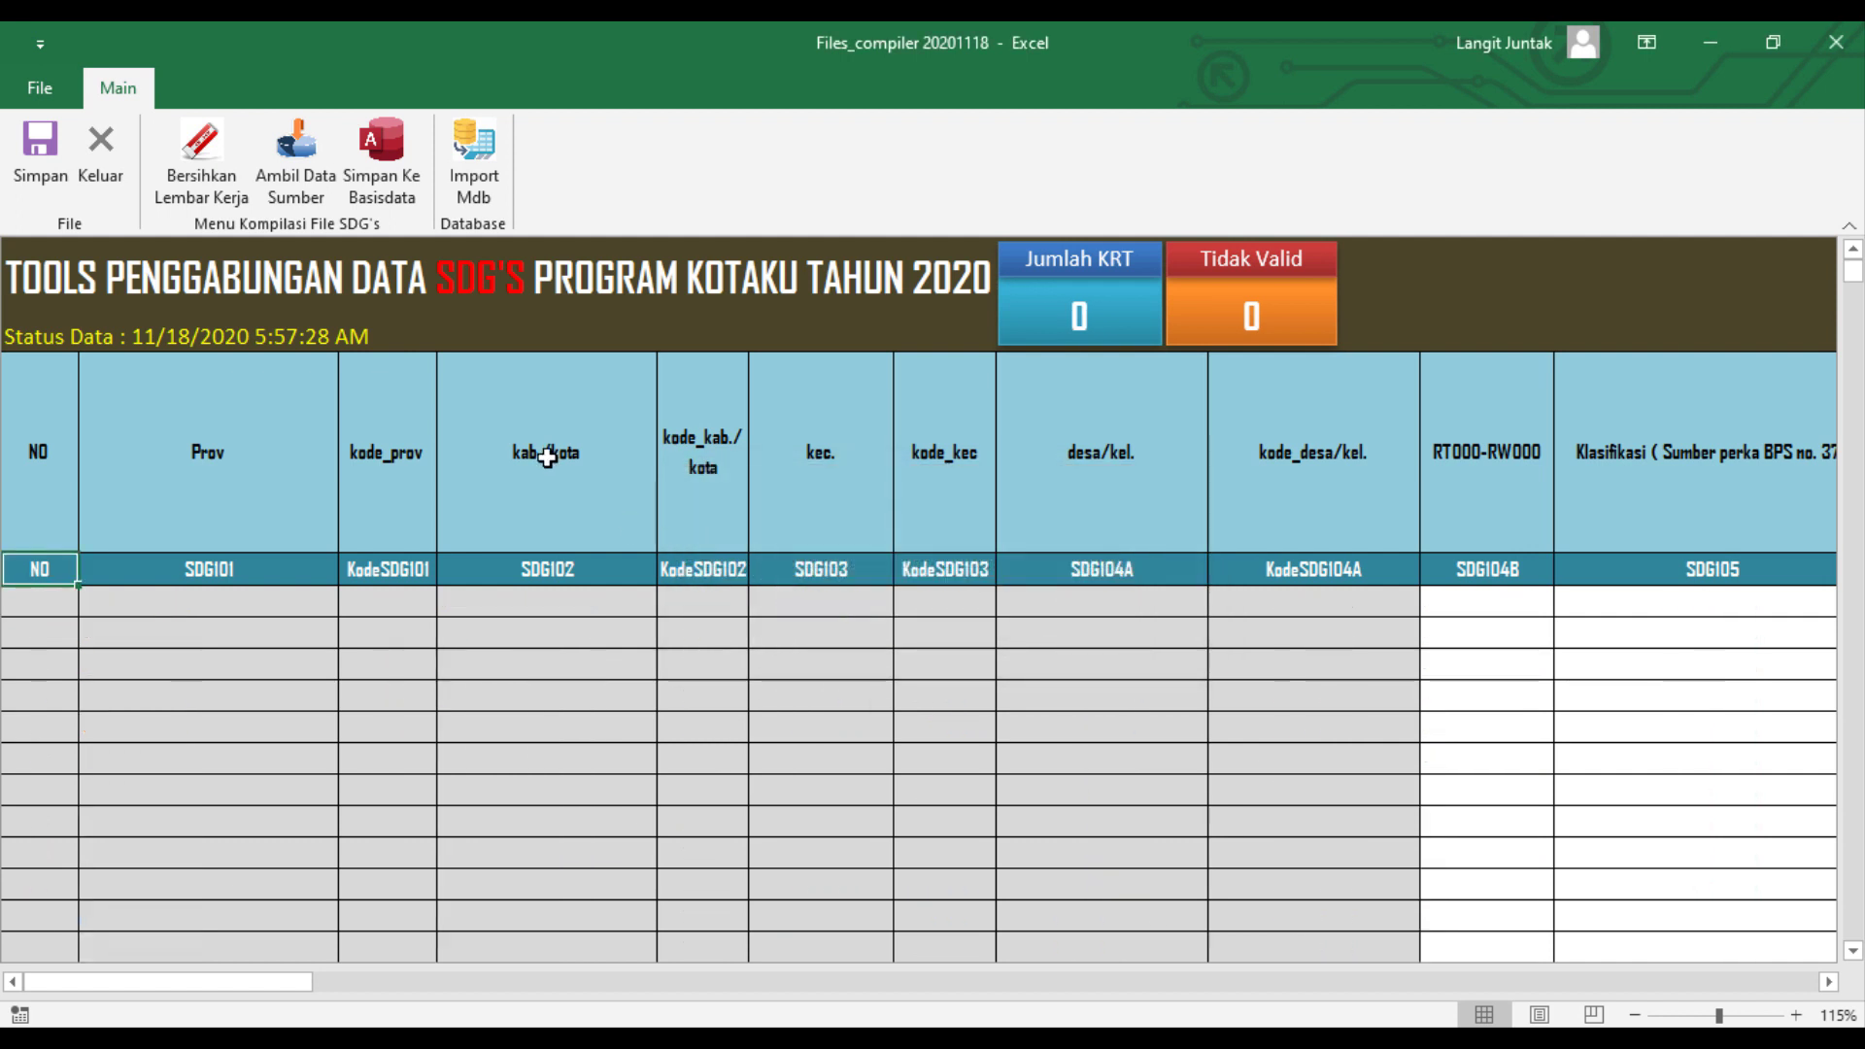
Step: Retrieve the source data from the corrected templates into the compiler worksheet and save the workbook
click(304, 155)
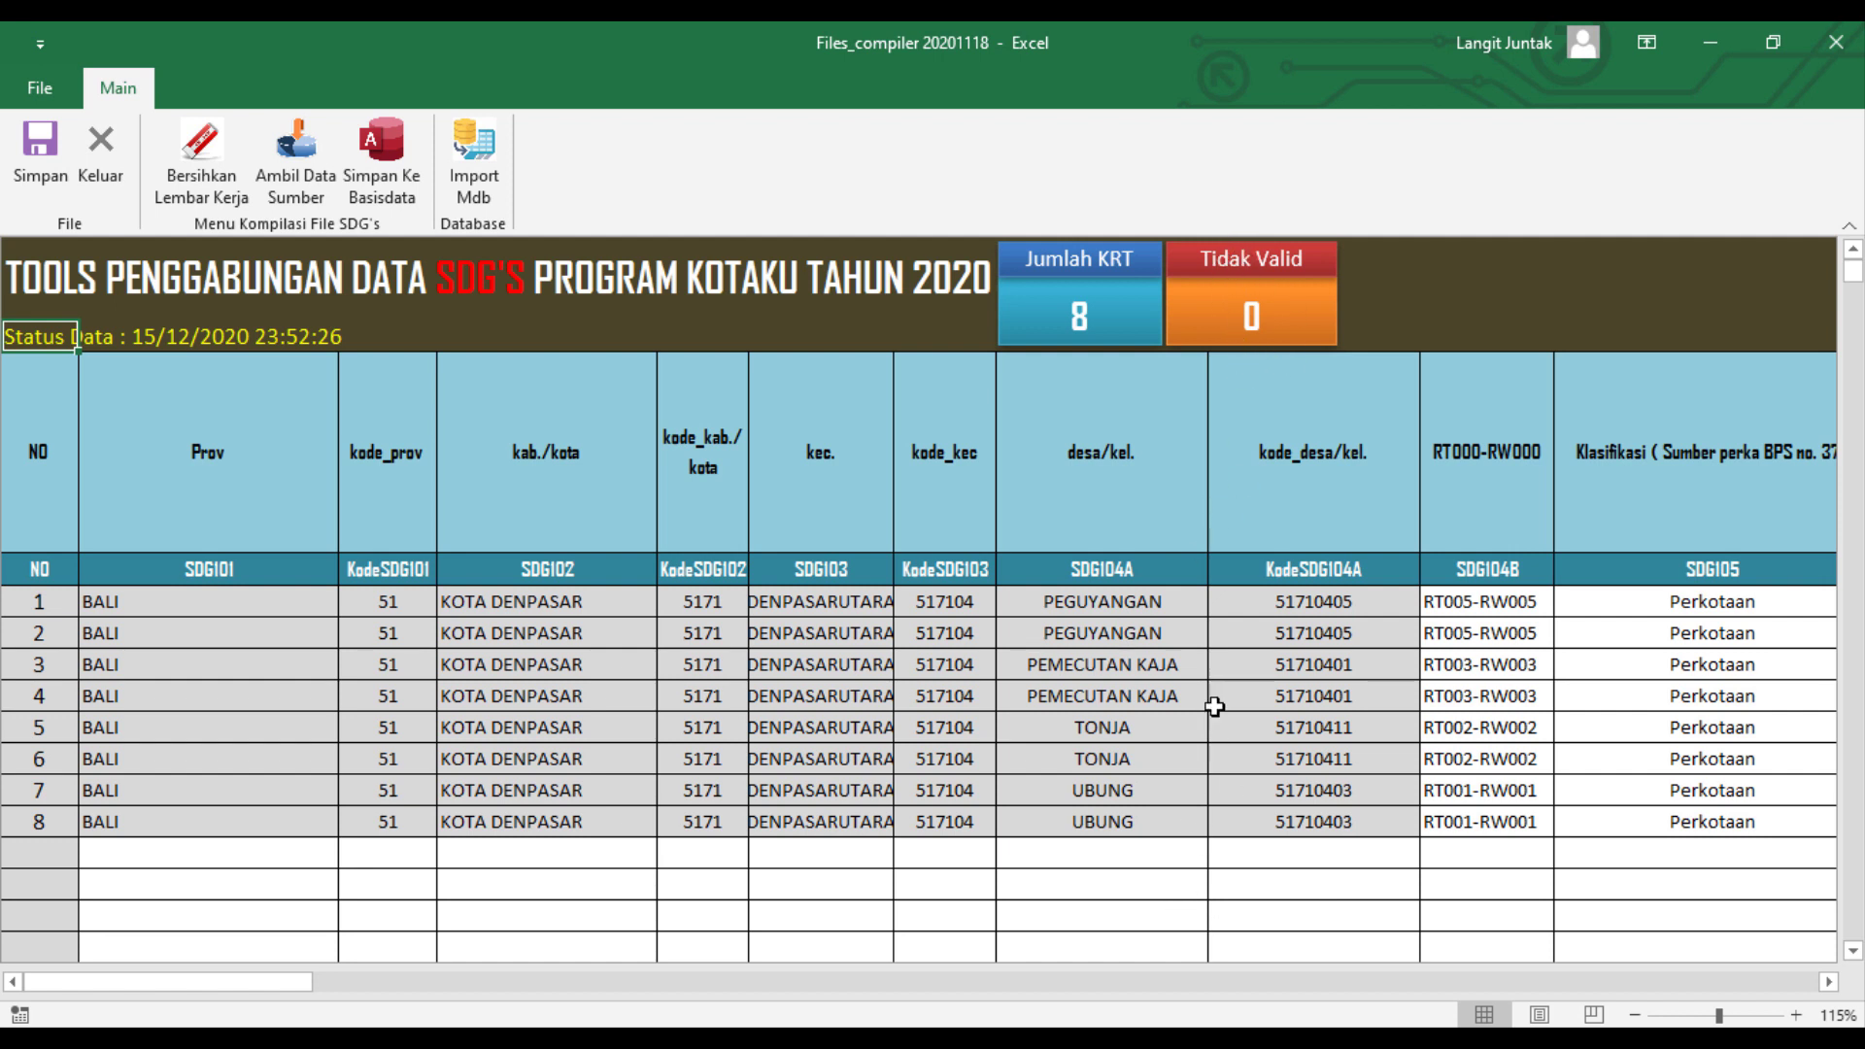
click(55, 167)
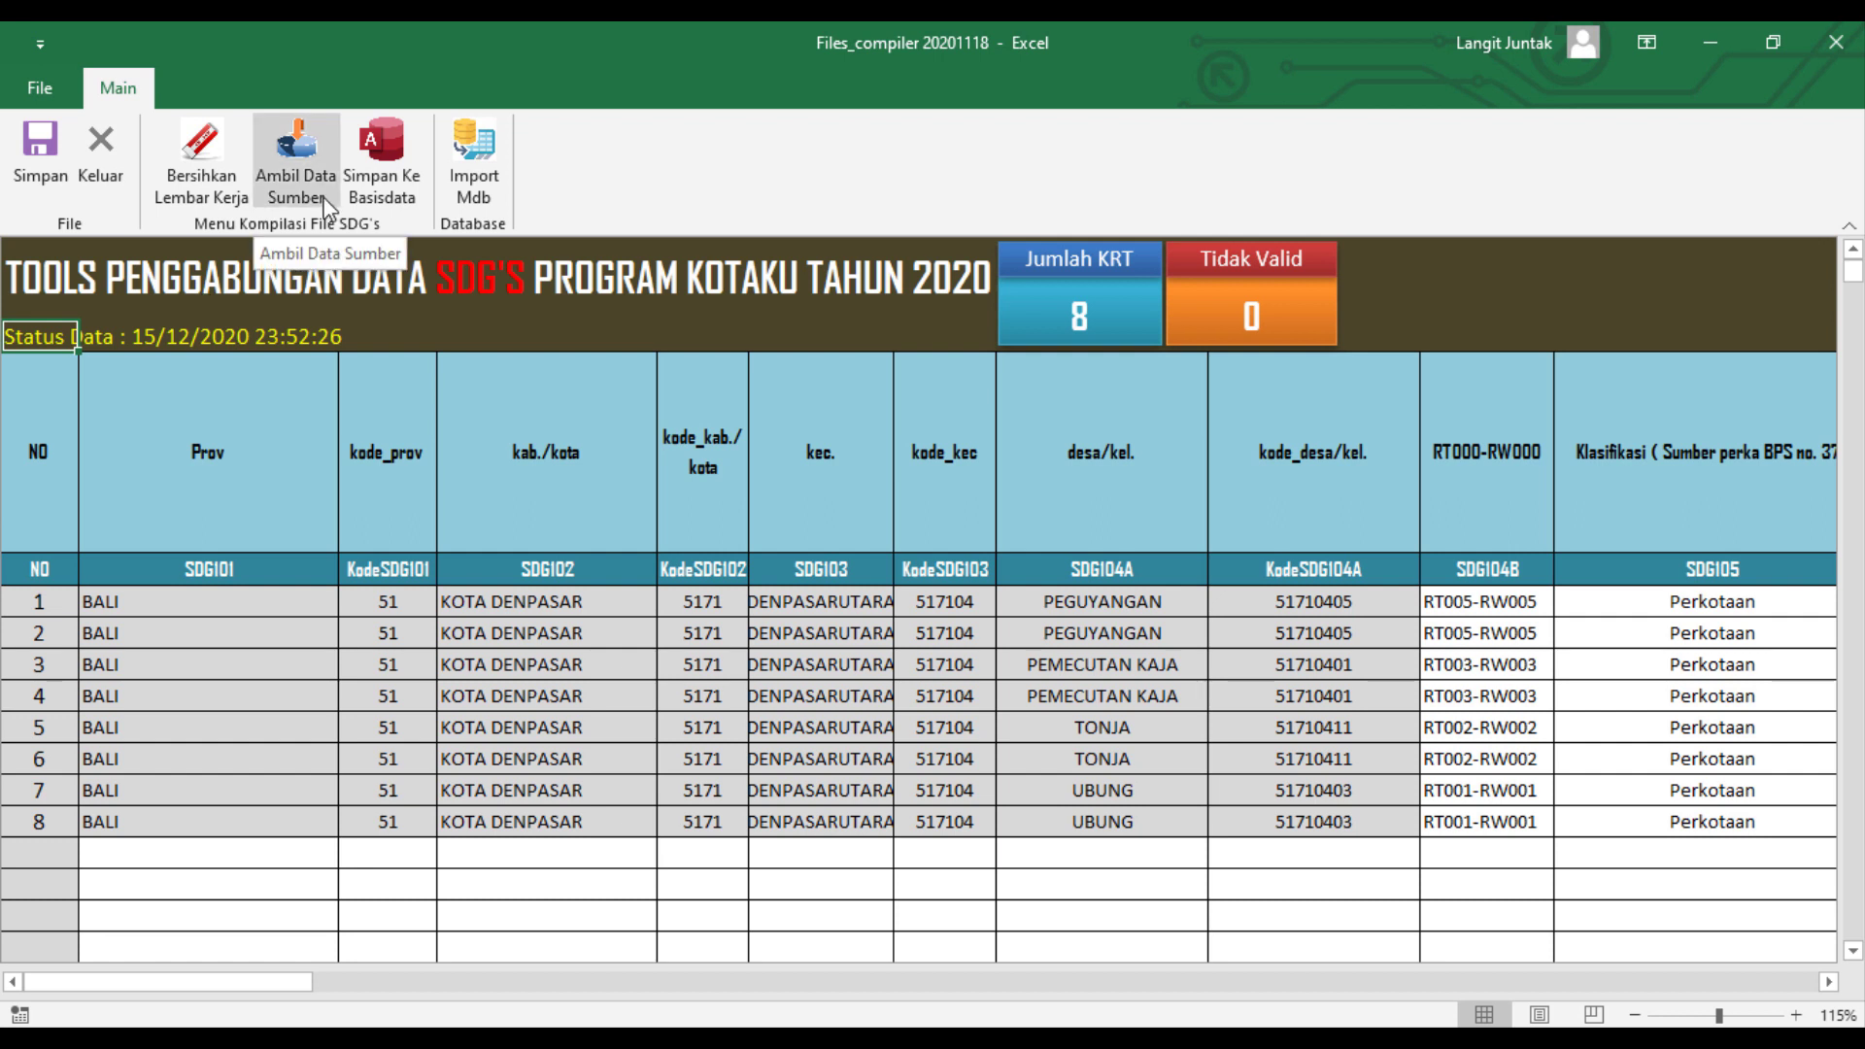
Step: Try to save the compiled records to the SIM_DATA_SDGs database
click(385, 166)
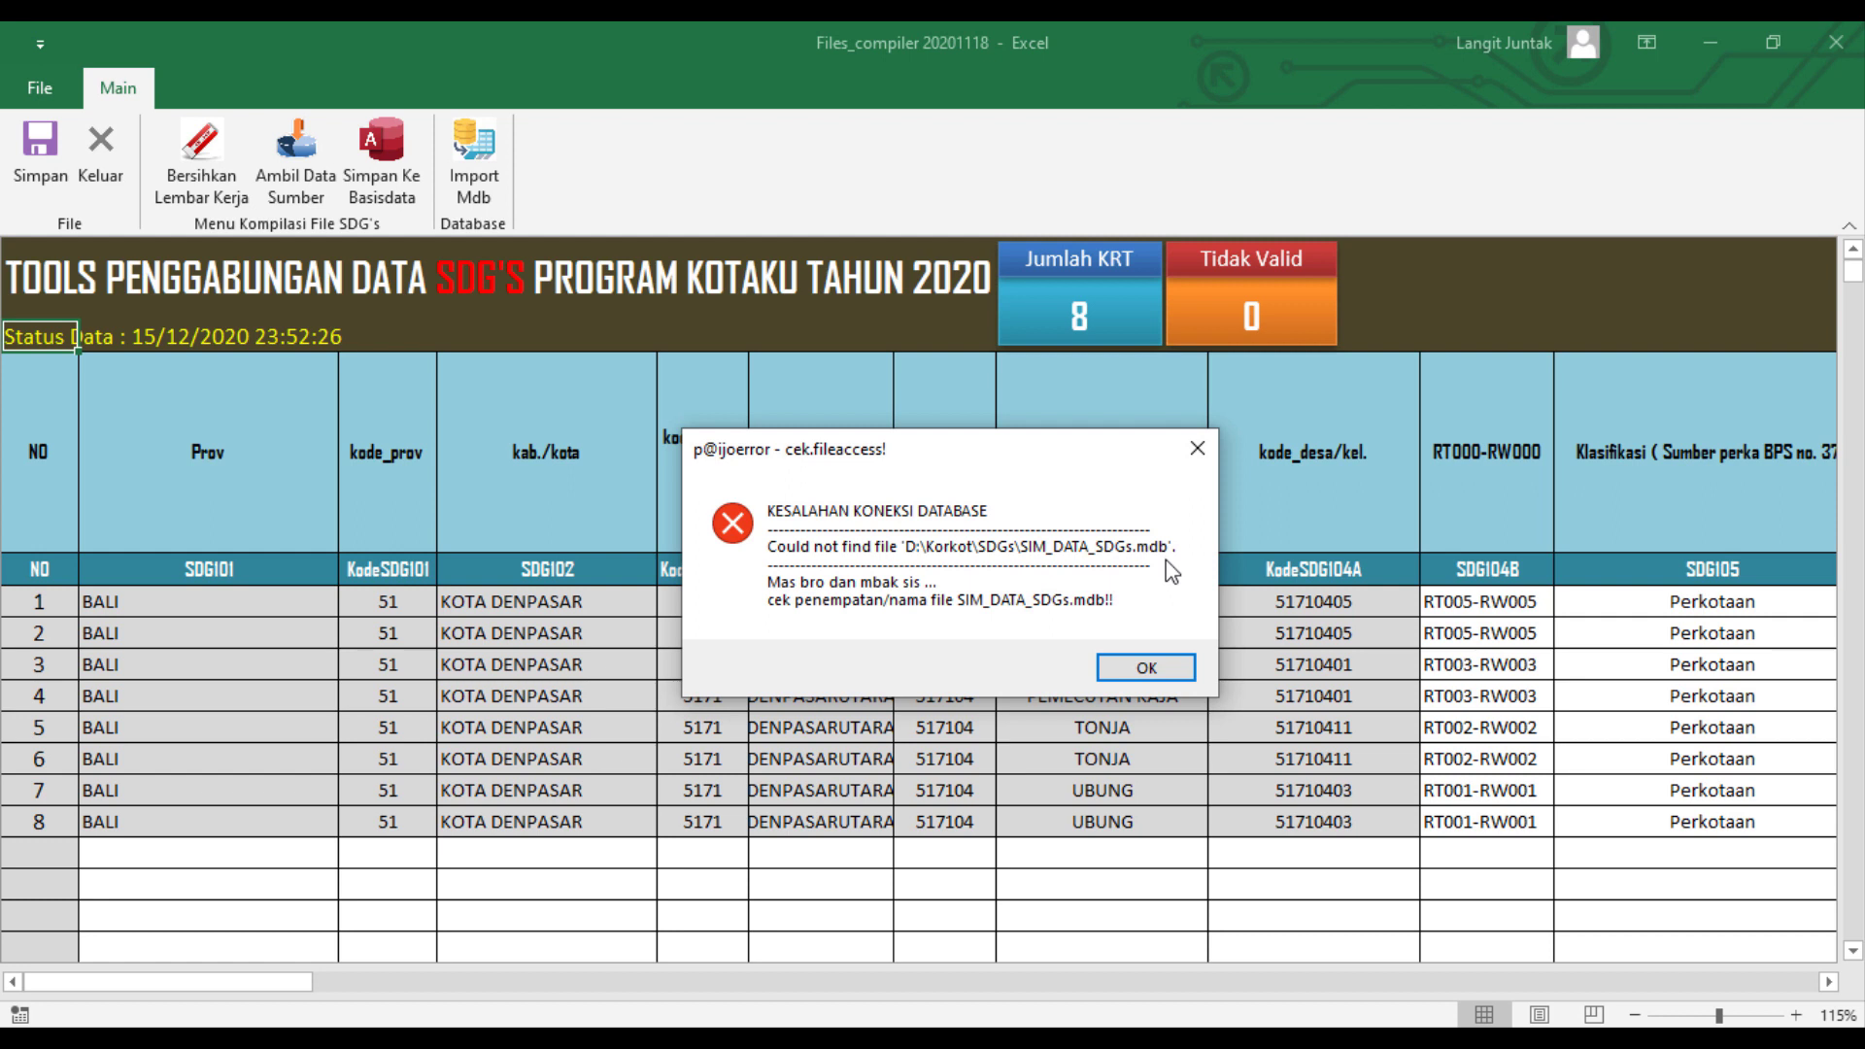
click(1146, 669)
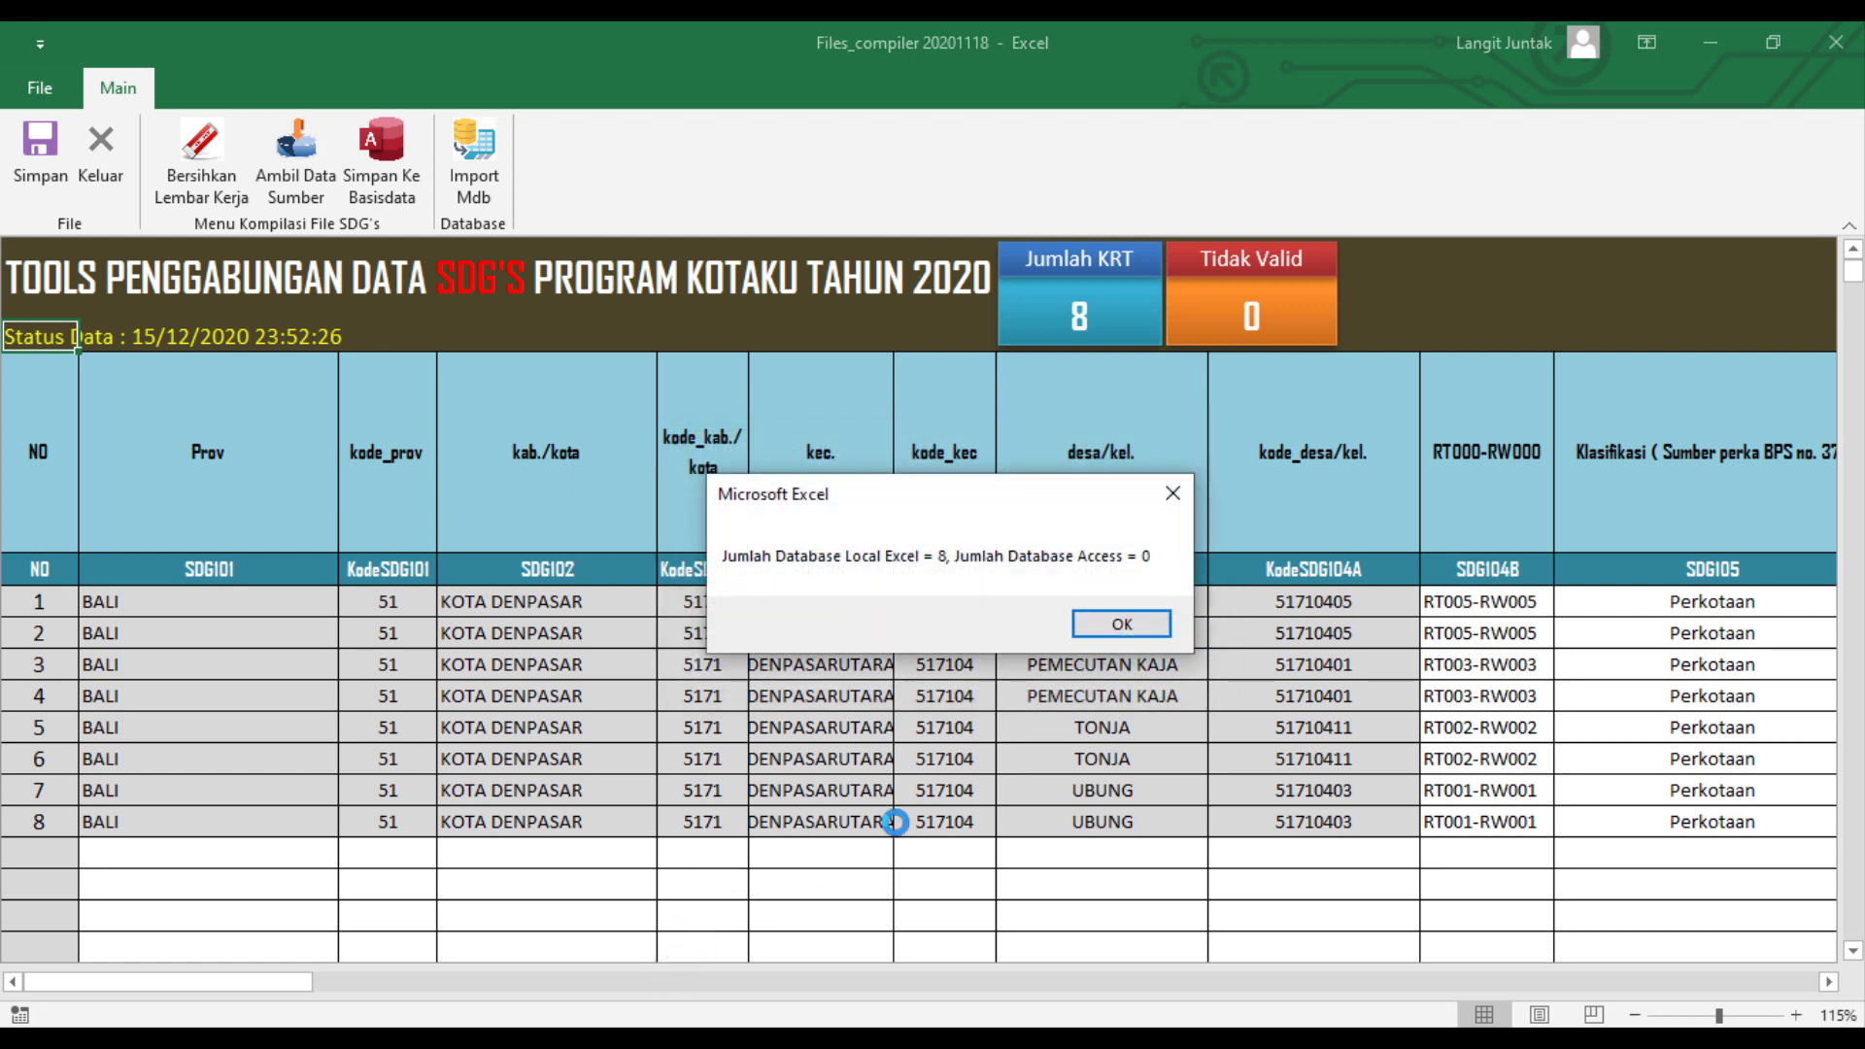
click(1119, 627)
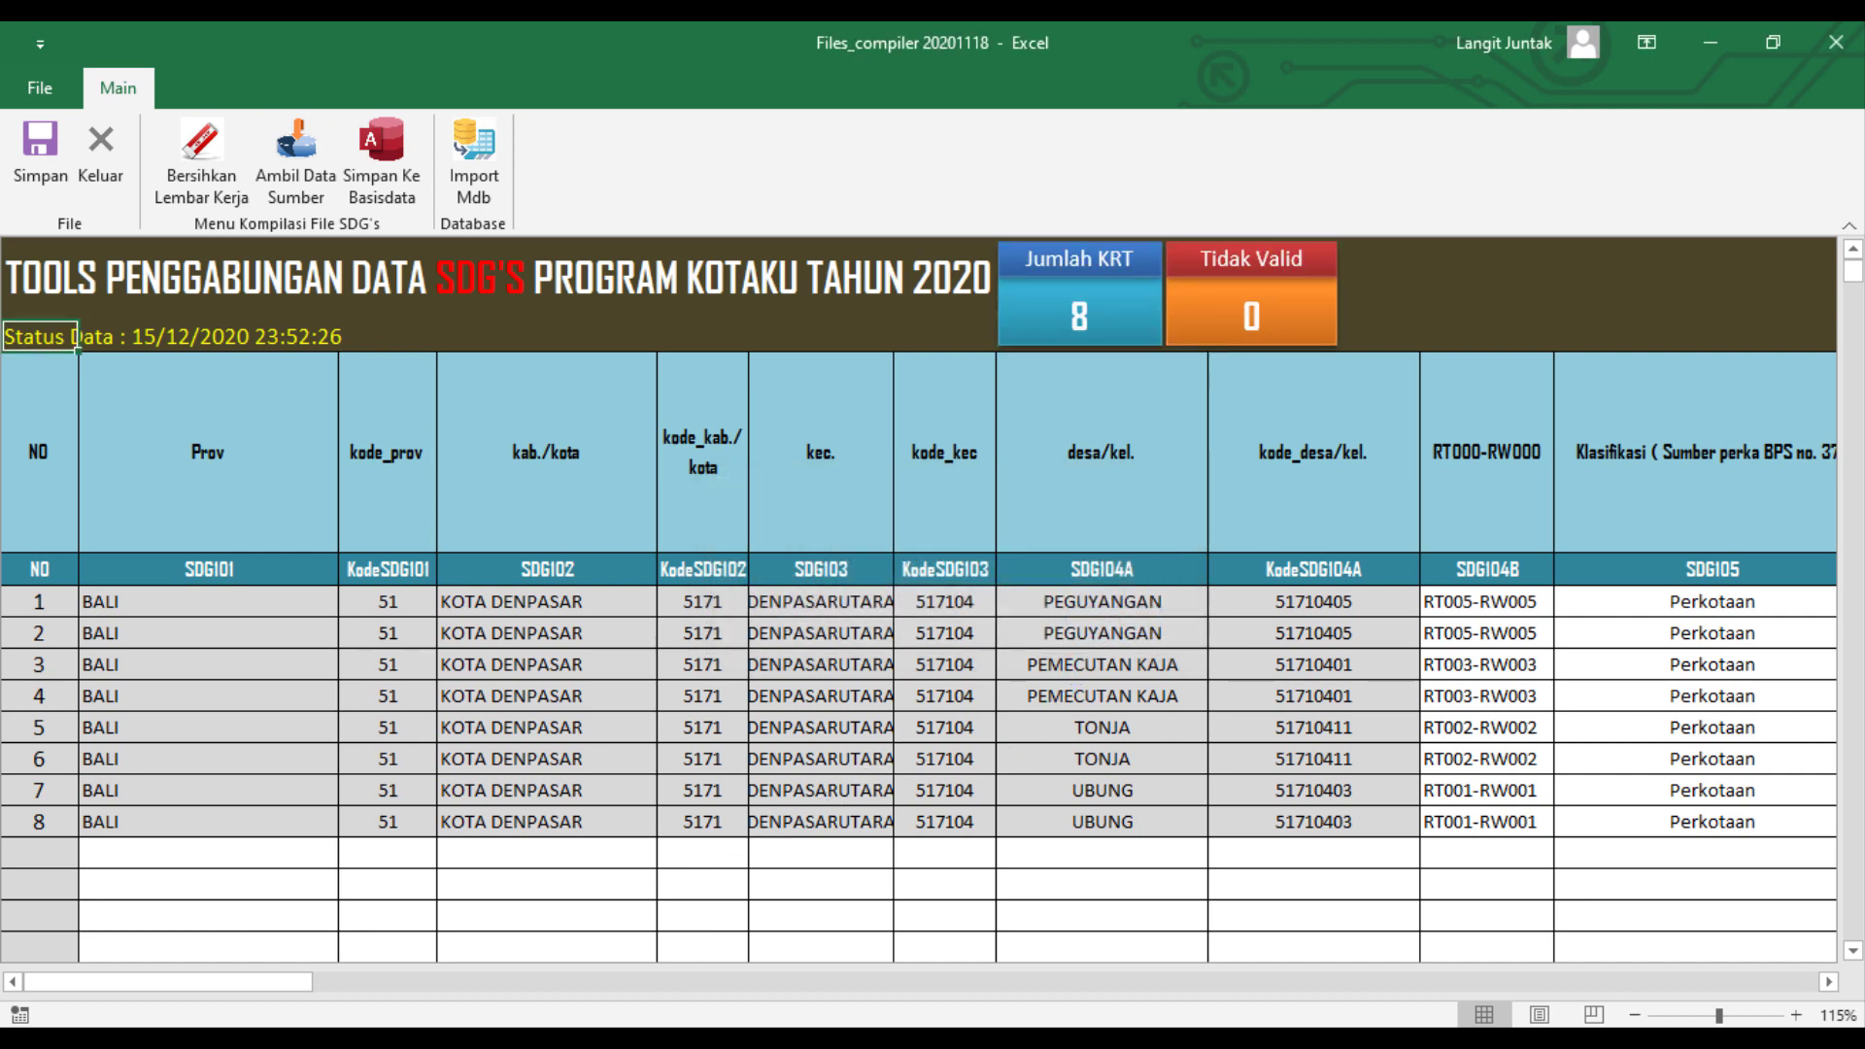
Step: Extract SIM_DATA_SDGs.mdb from the SIM_DATA_SDGs 20201118 archive into the SDGs folder
mouse_move(389, 1038)
click(636, 972)
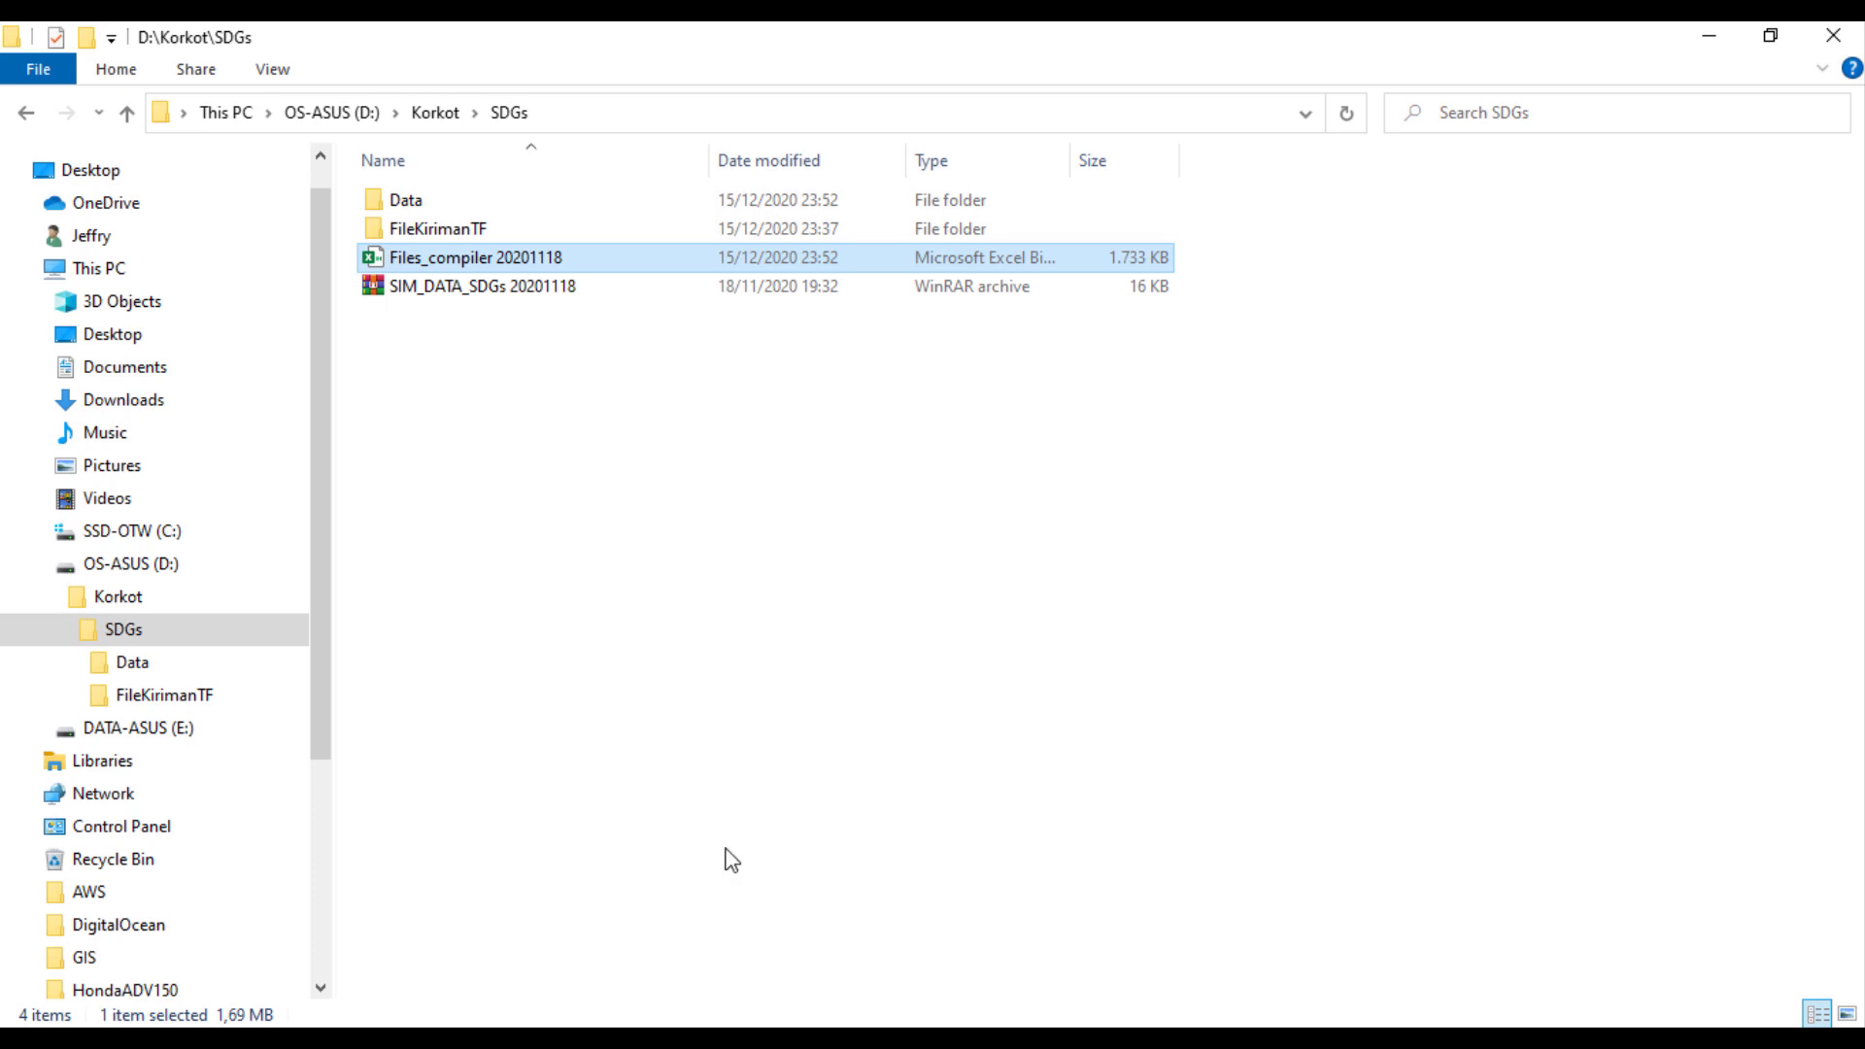
double_click(517, 299)
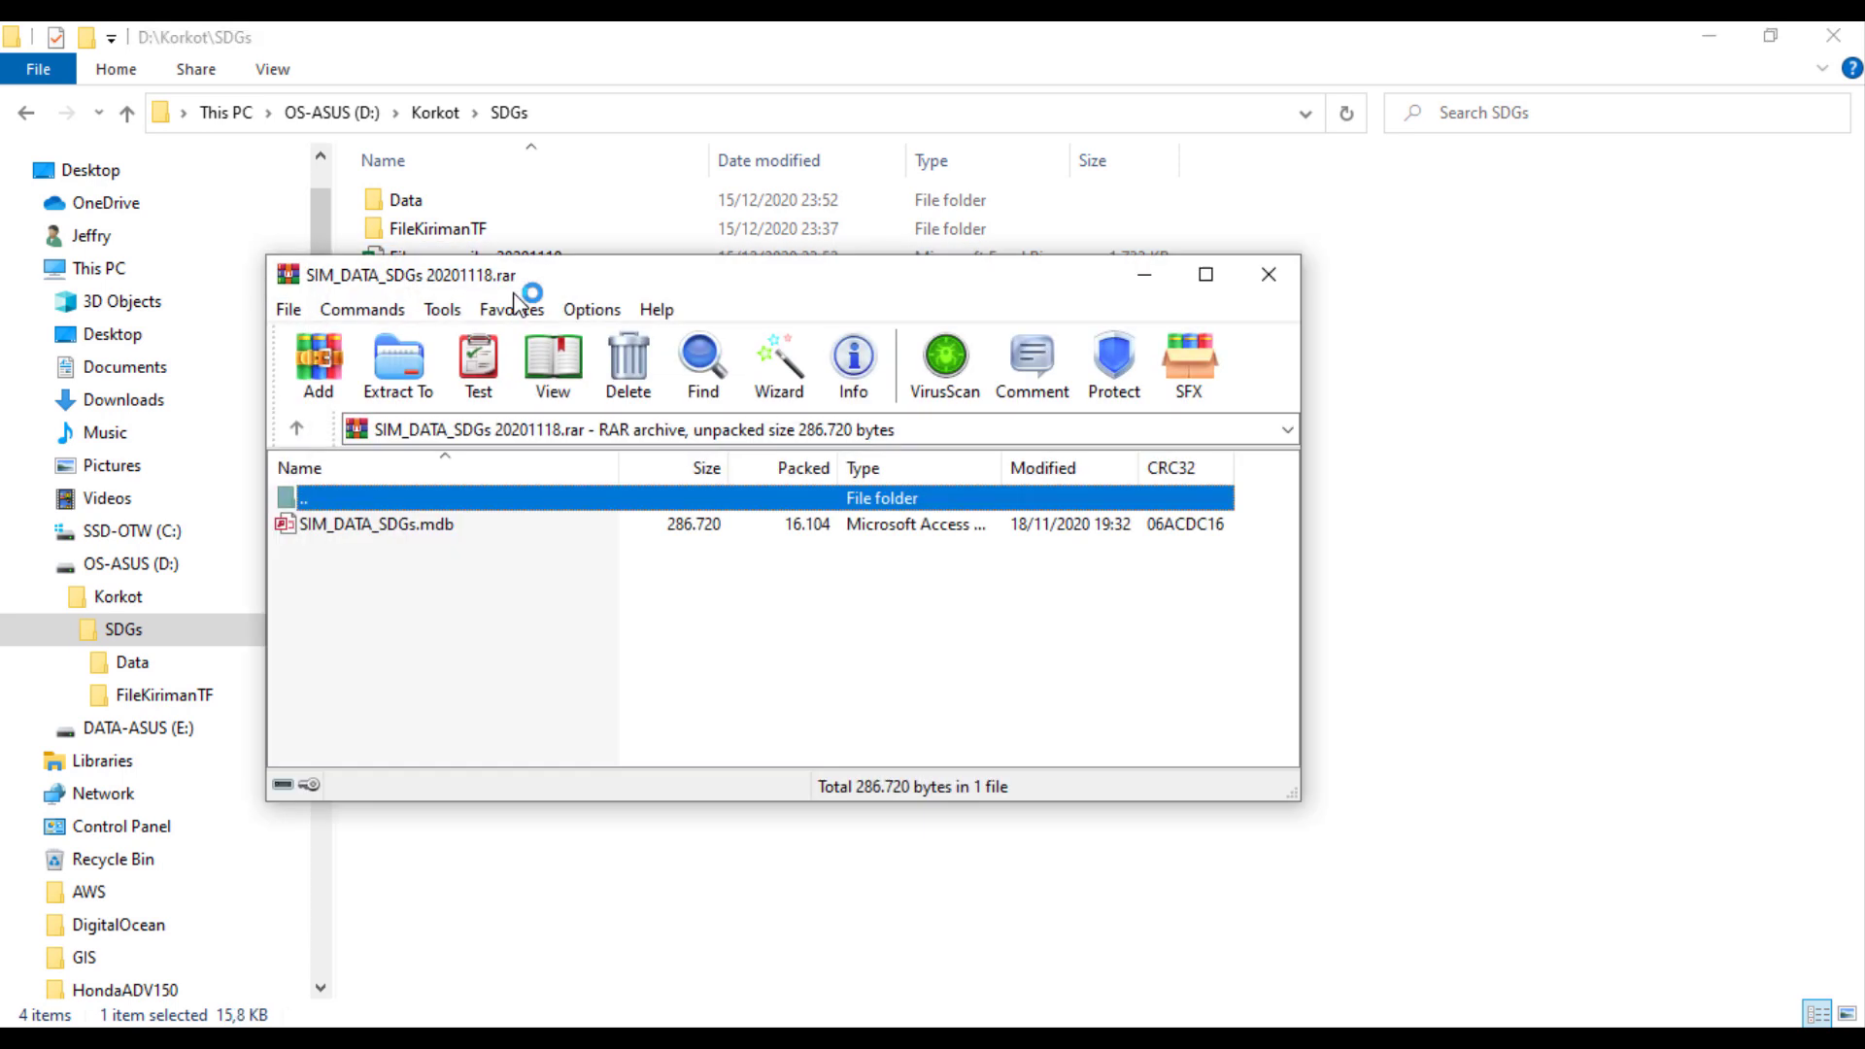
drag(652, 291, 1004, 211)
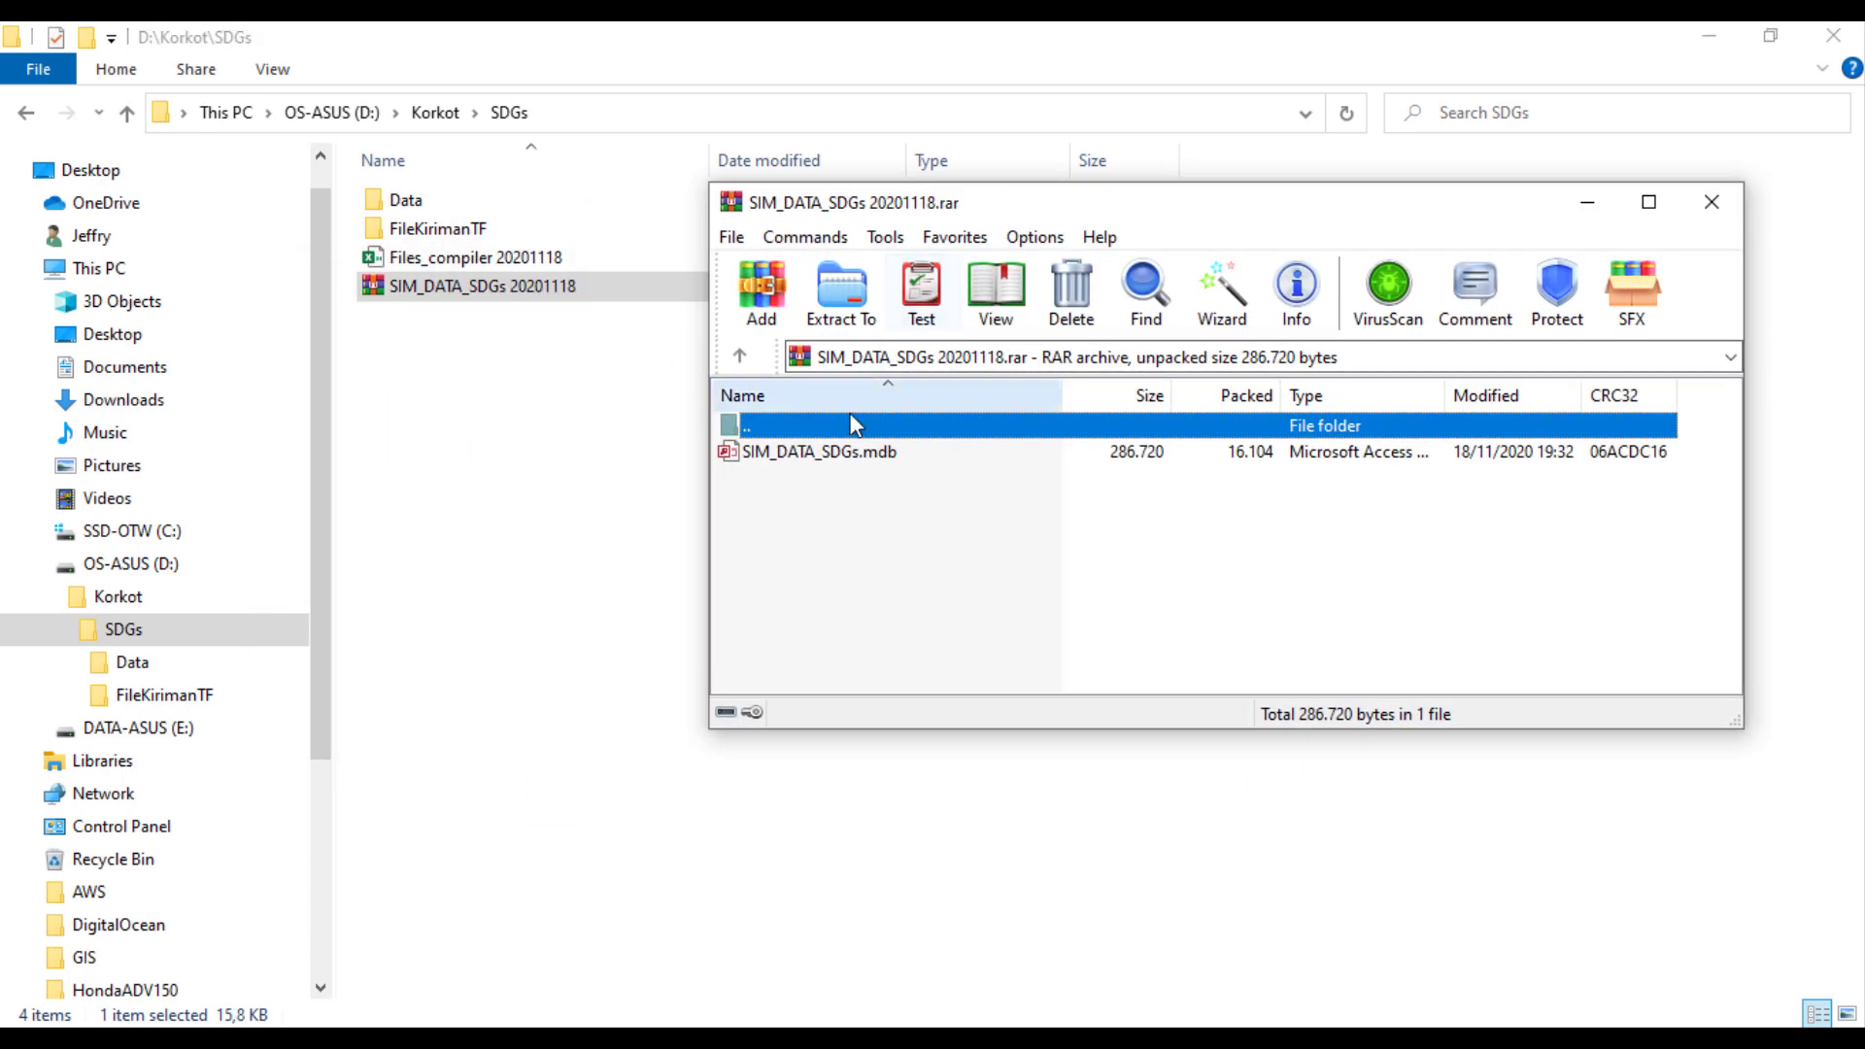
drag(850, 452, 587, 454)
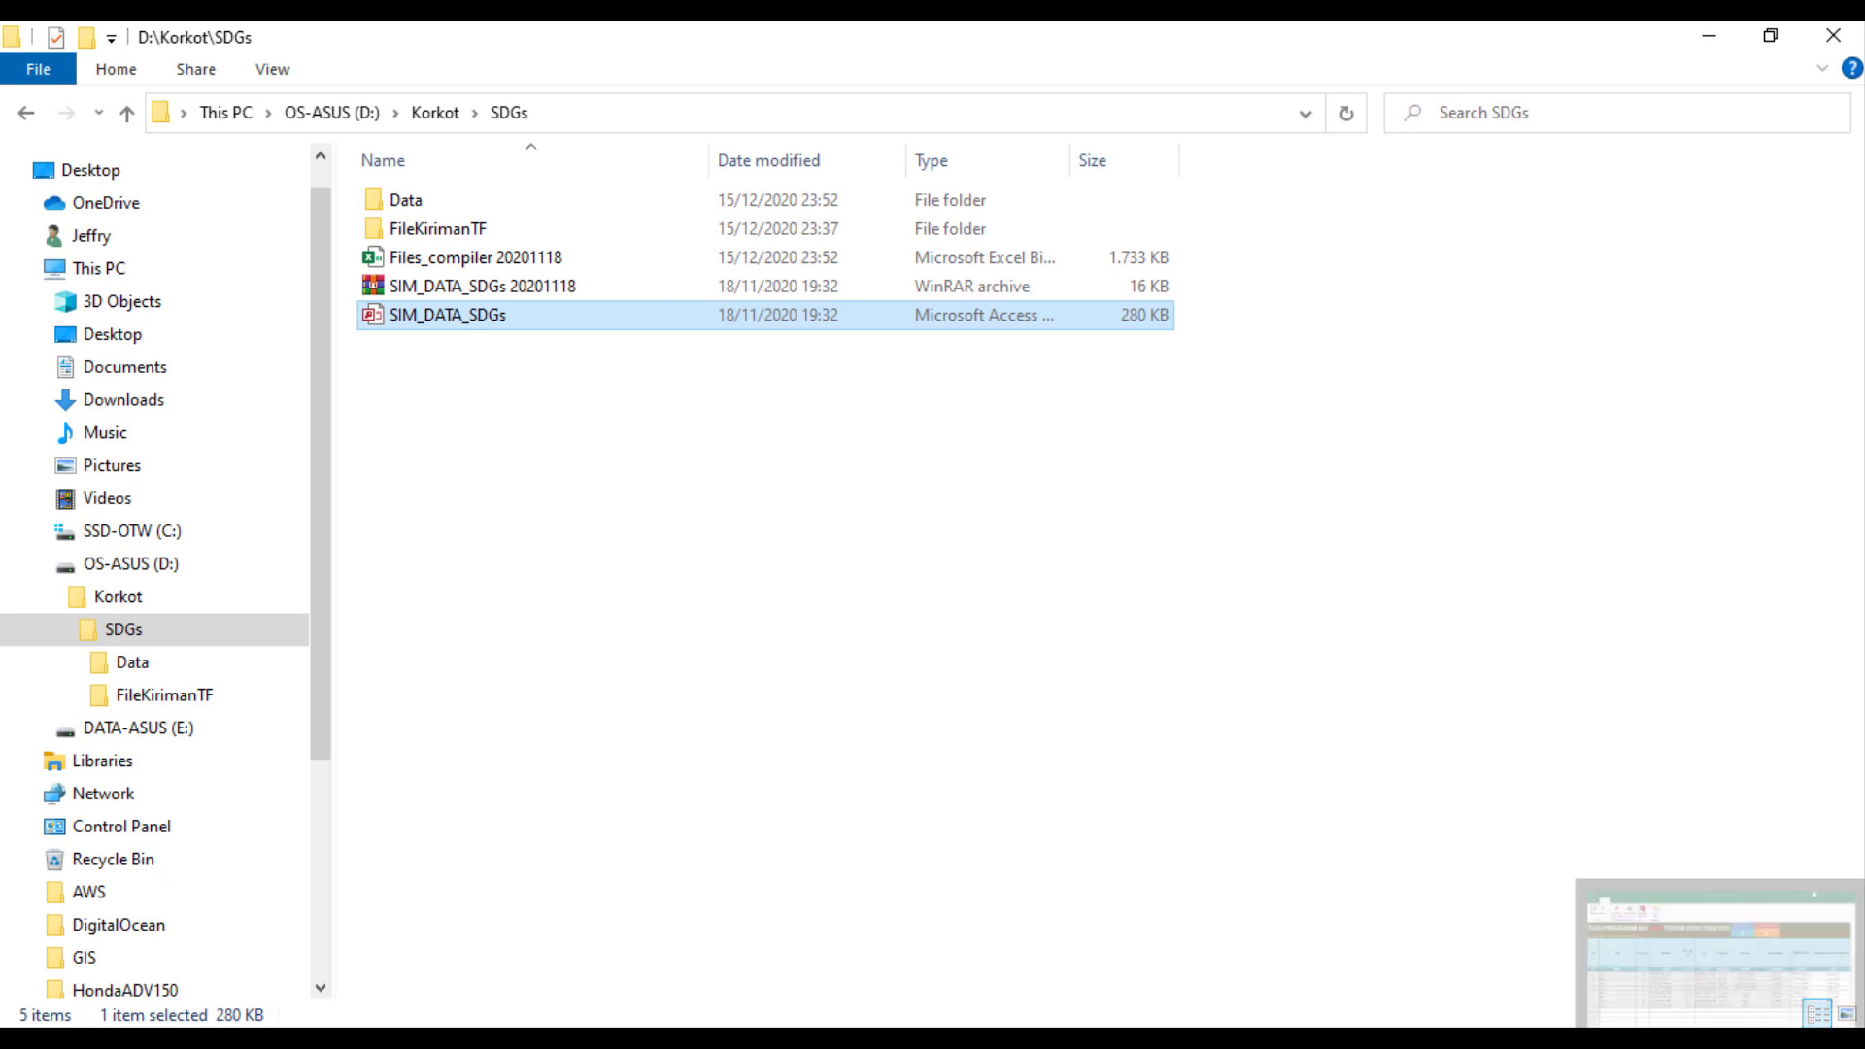
Step: Return to the Files_compiler workbook and save the compiled records to the extracted SIM_DATA_SDGs database
key(alt+Tab)
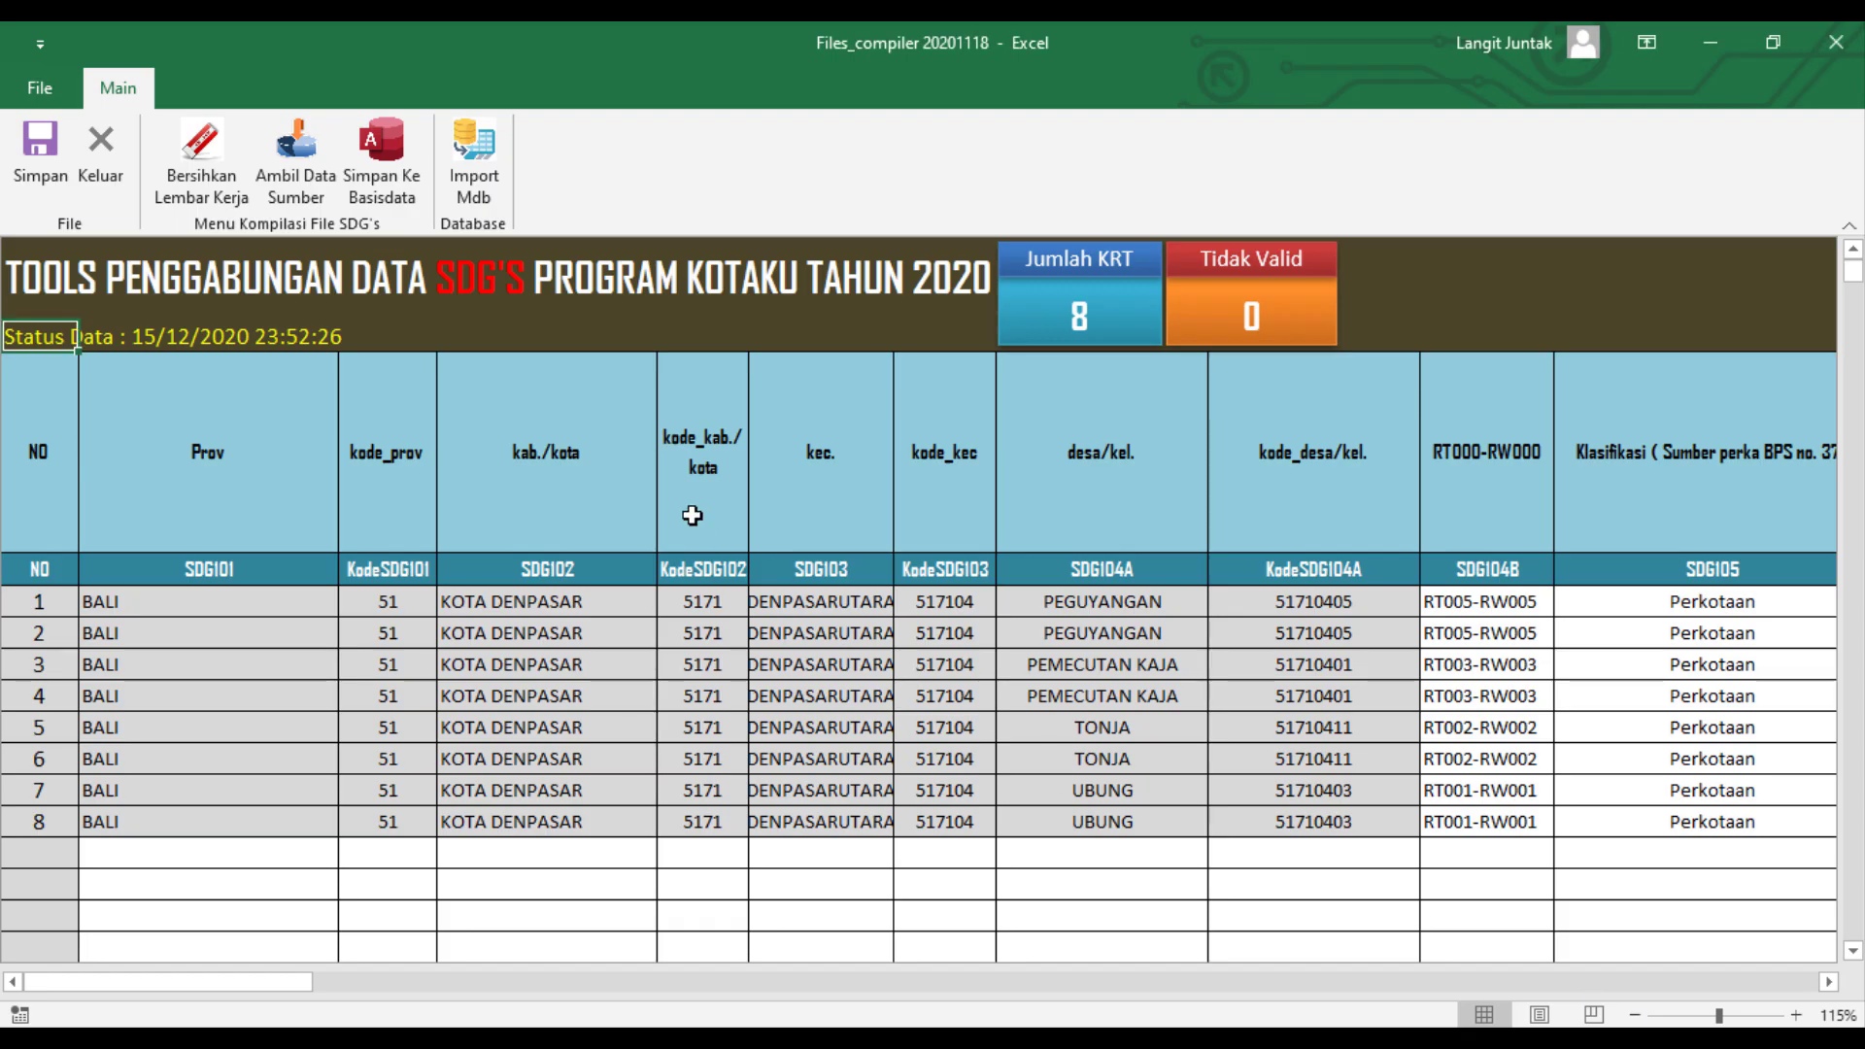
click(394, 170)
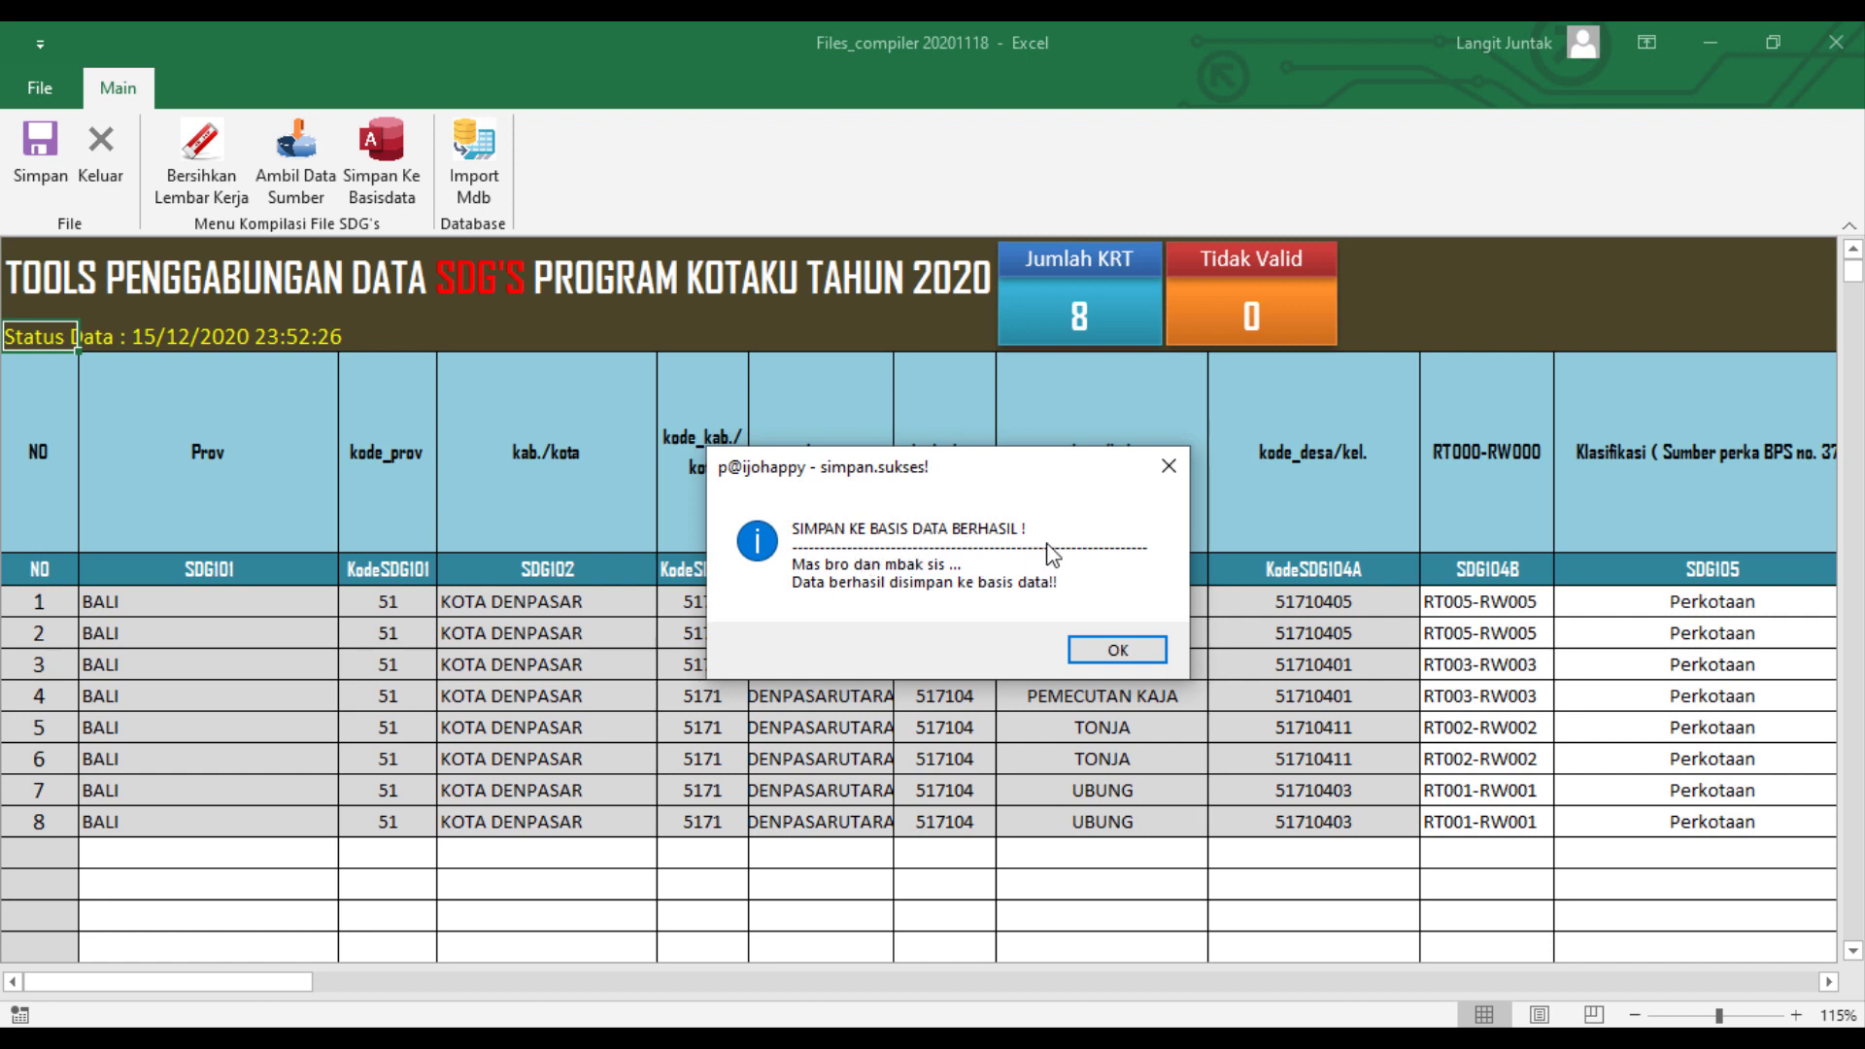
click(1119, 651)
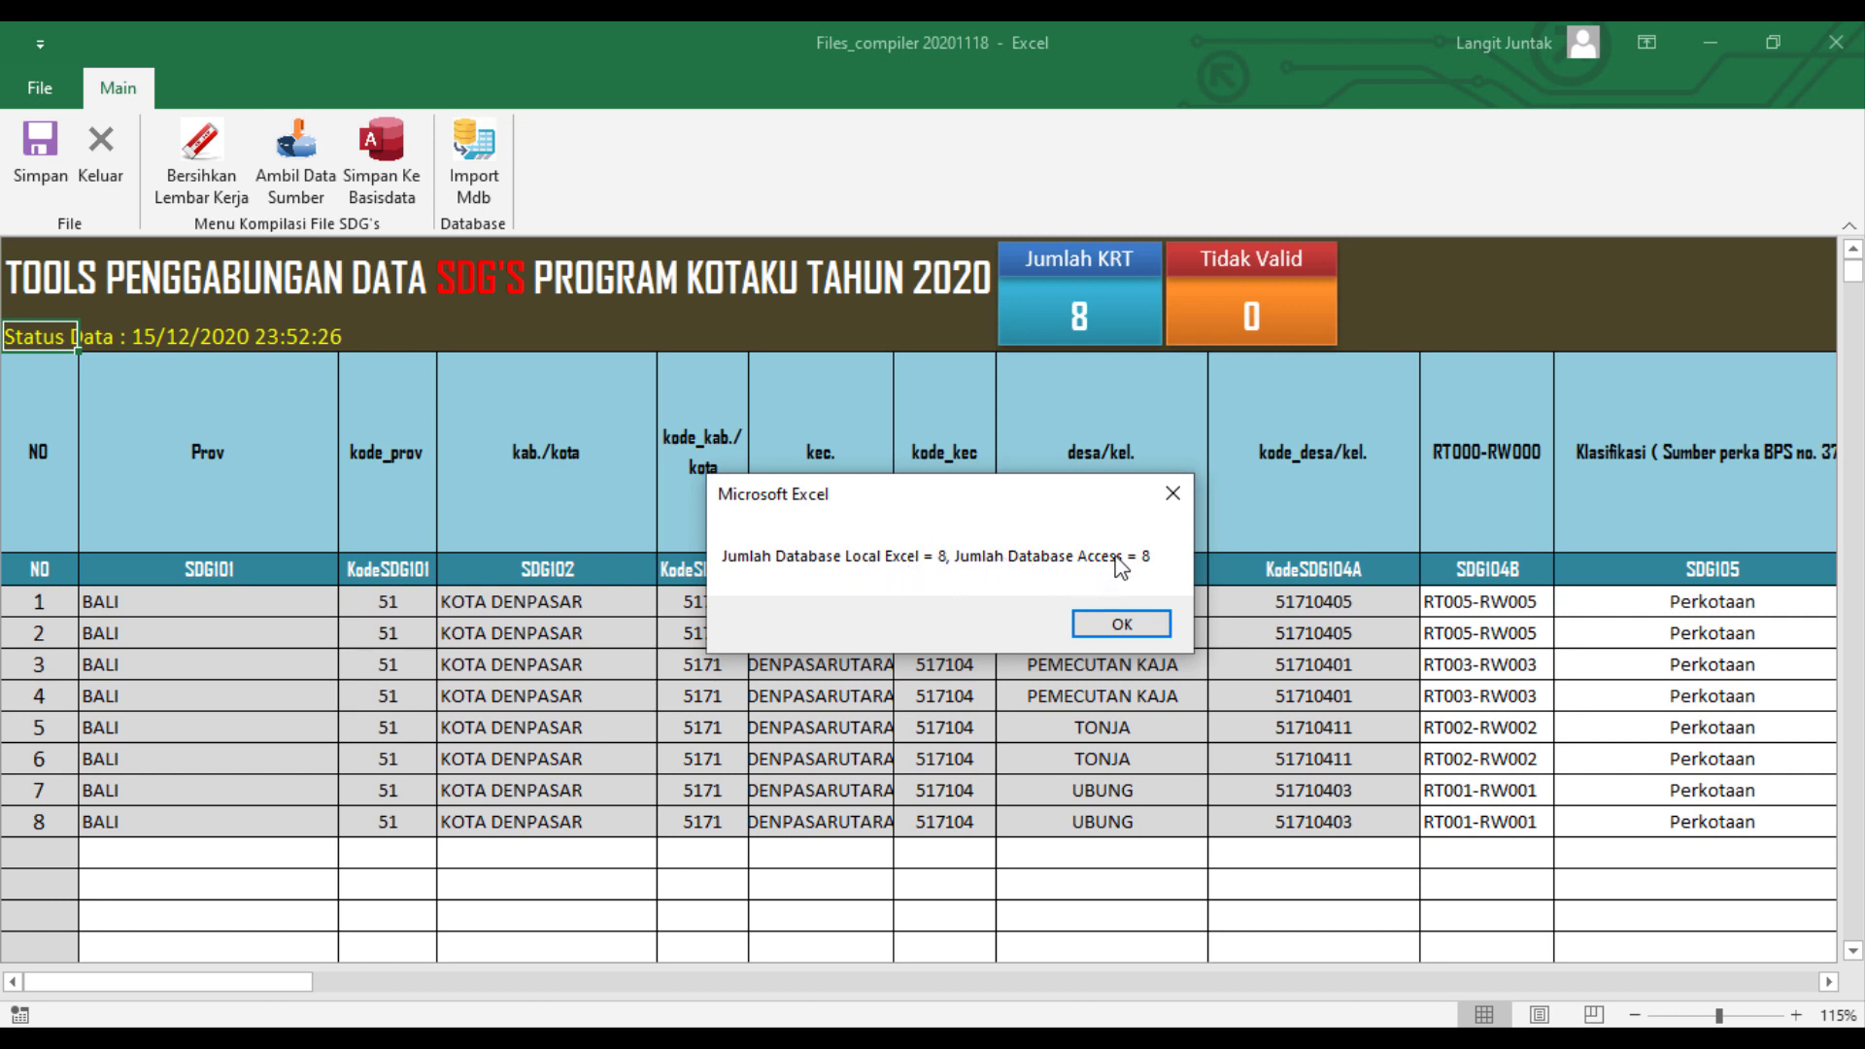
click(1122, 627)
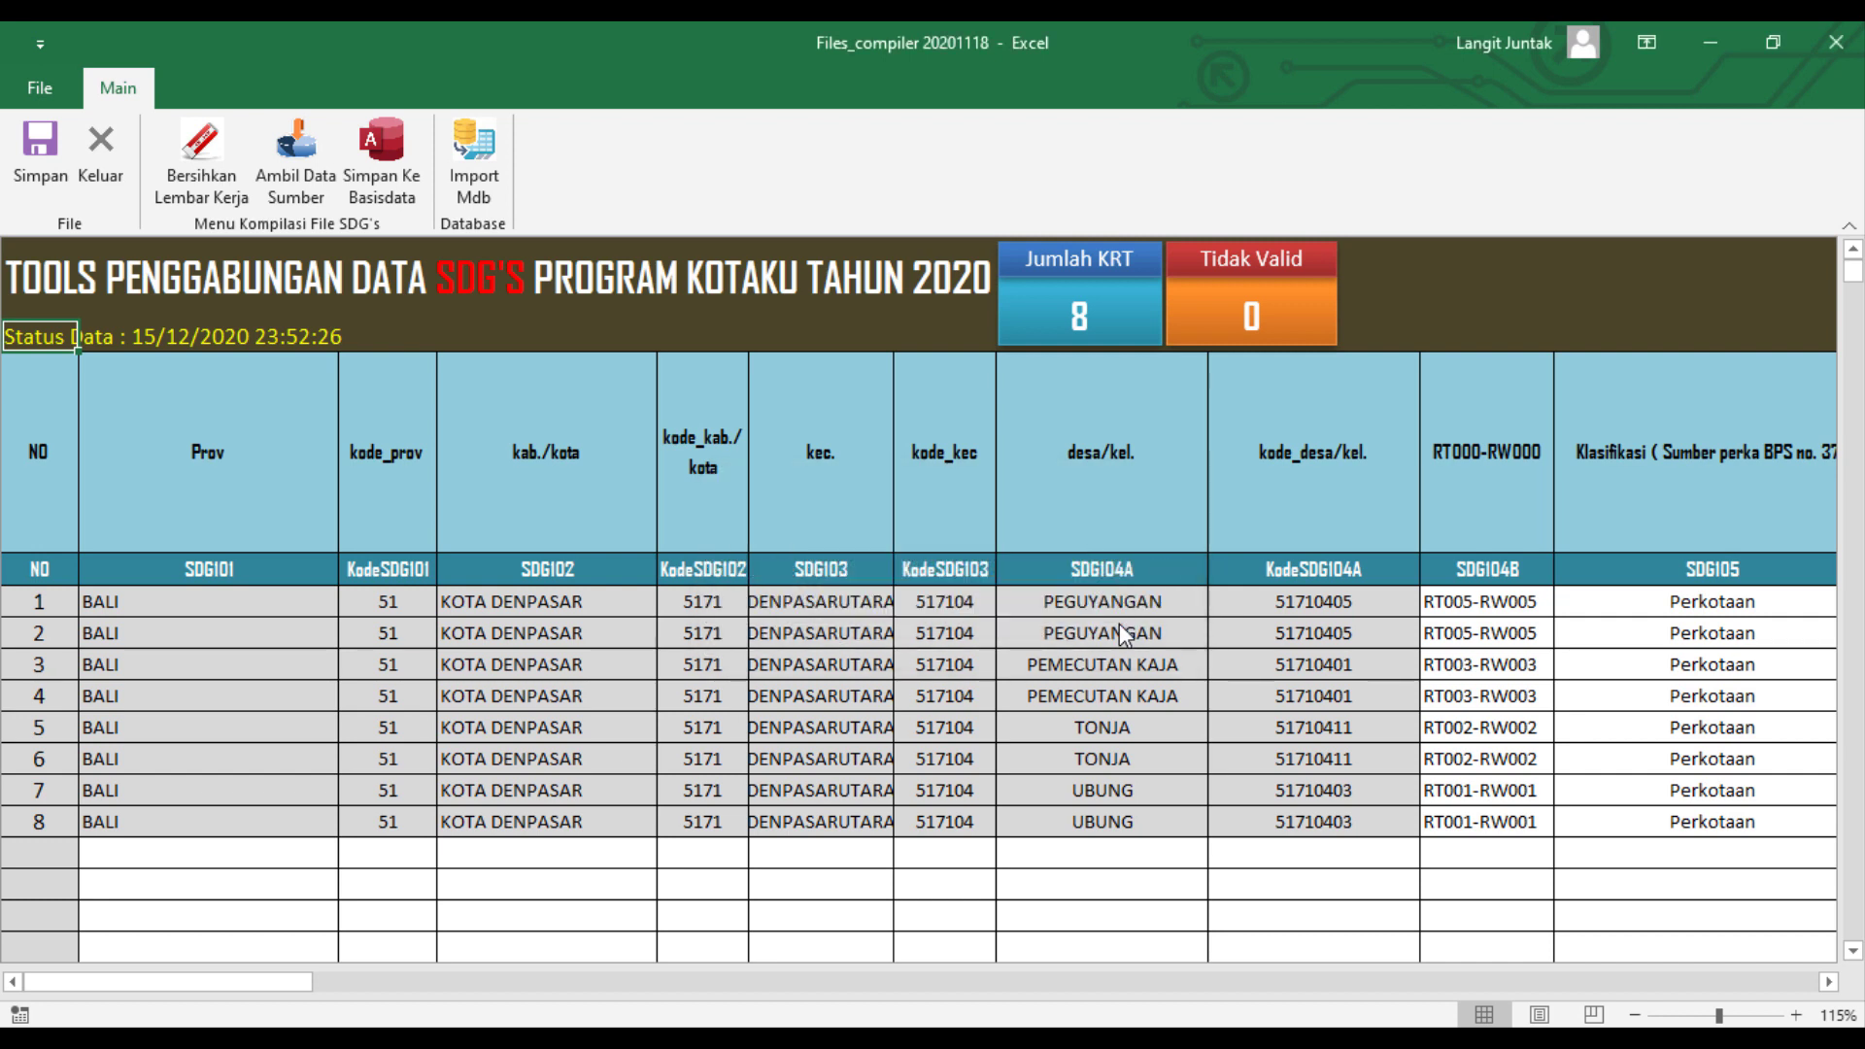
Step: Save the Files_compiler workbook and close it
click(37, 144)
click(1834, 64)
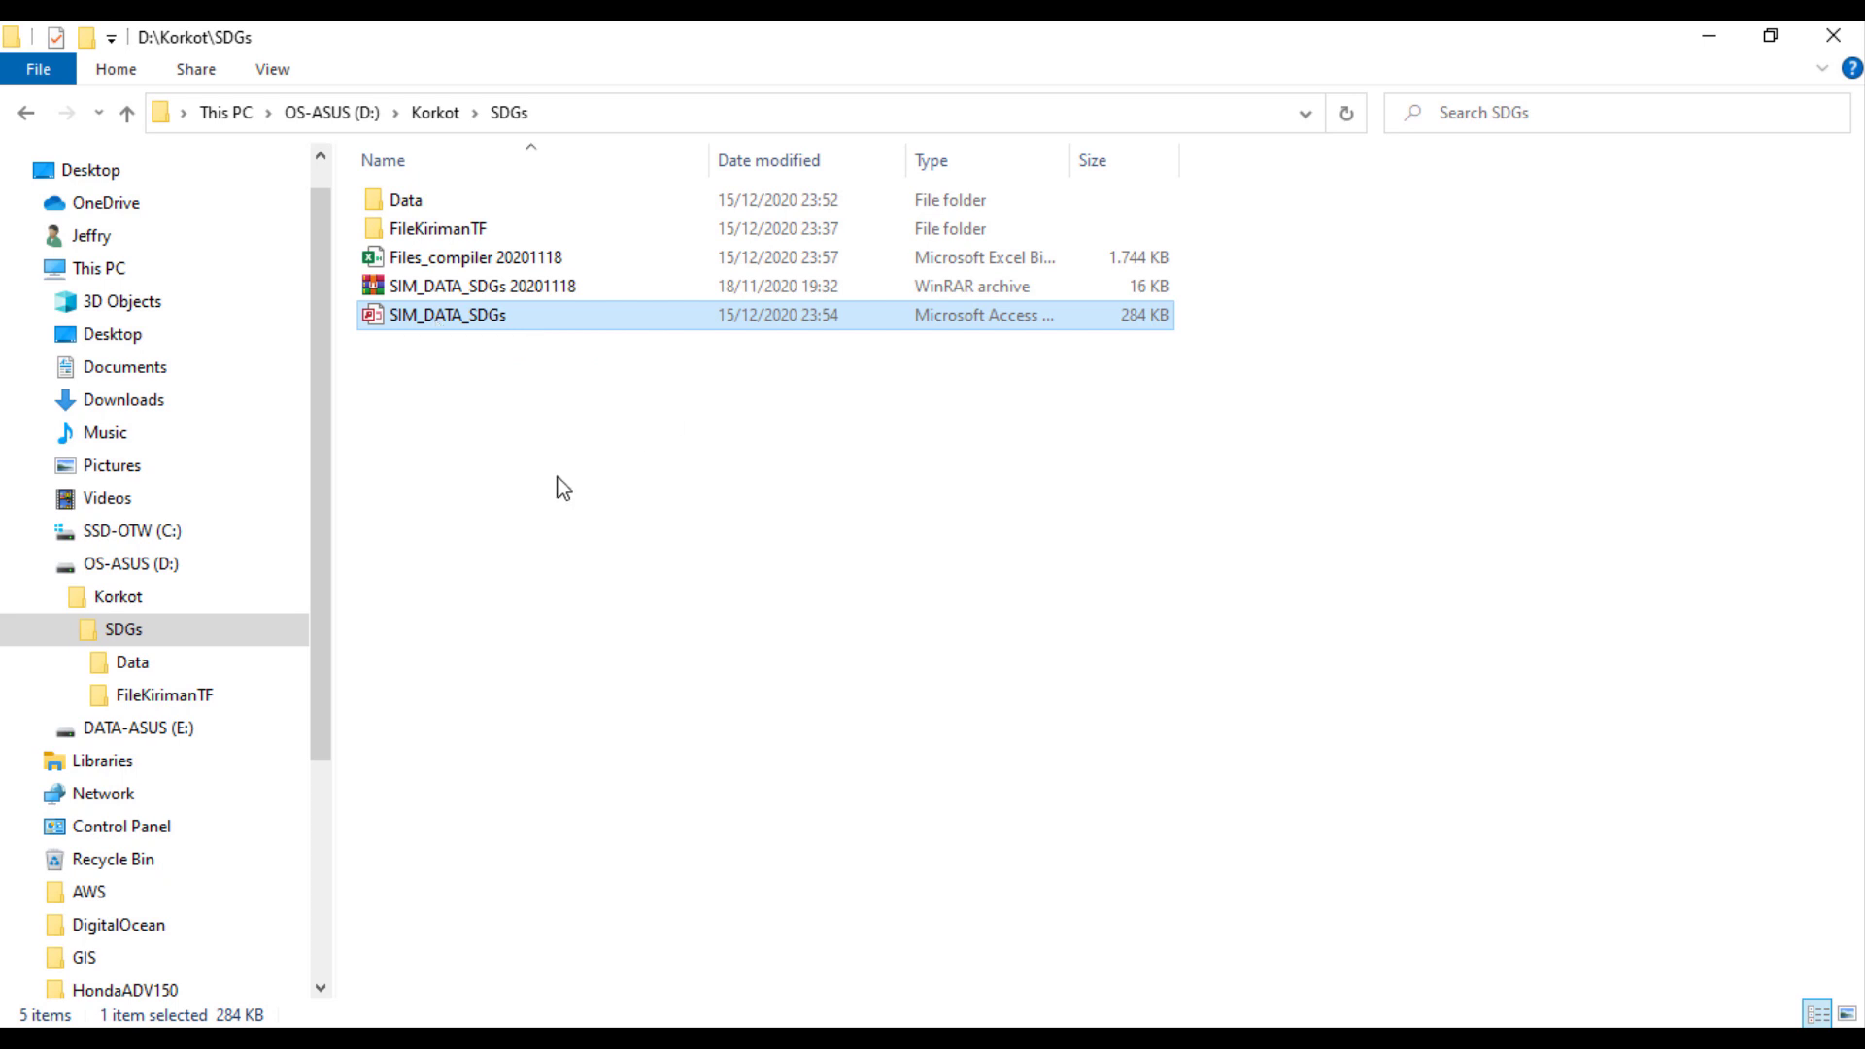
Step: Reopen Files_compiler 20201118 and load the SIM_DATA_SDGs database with the Import Mdb command
double_click(522, 259)
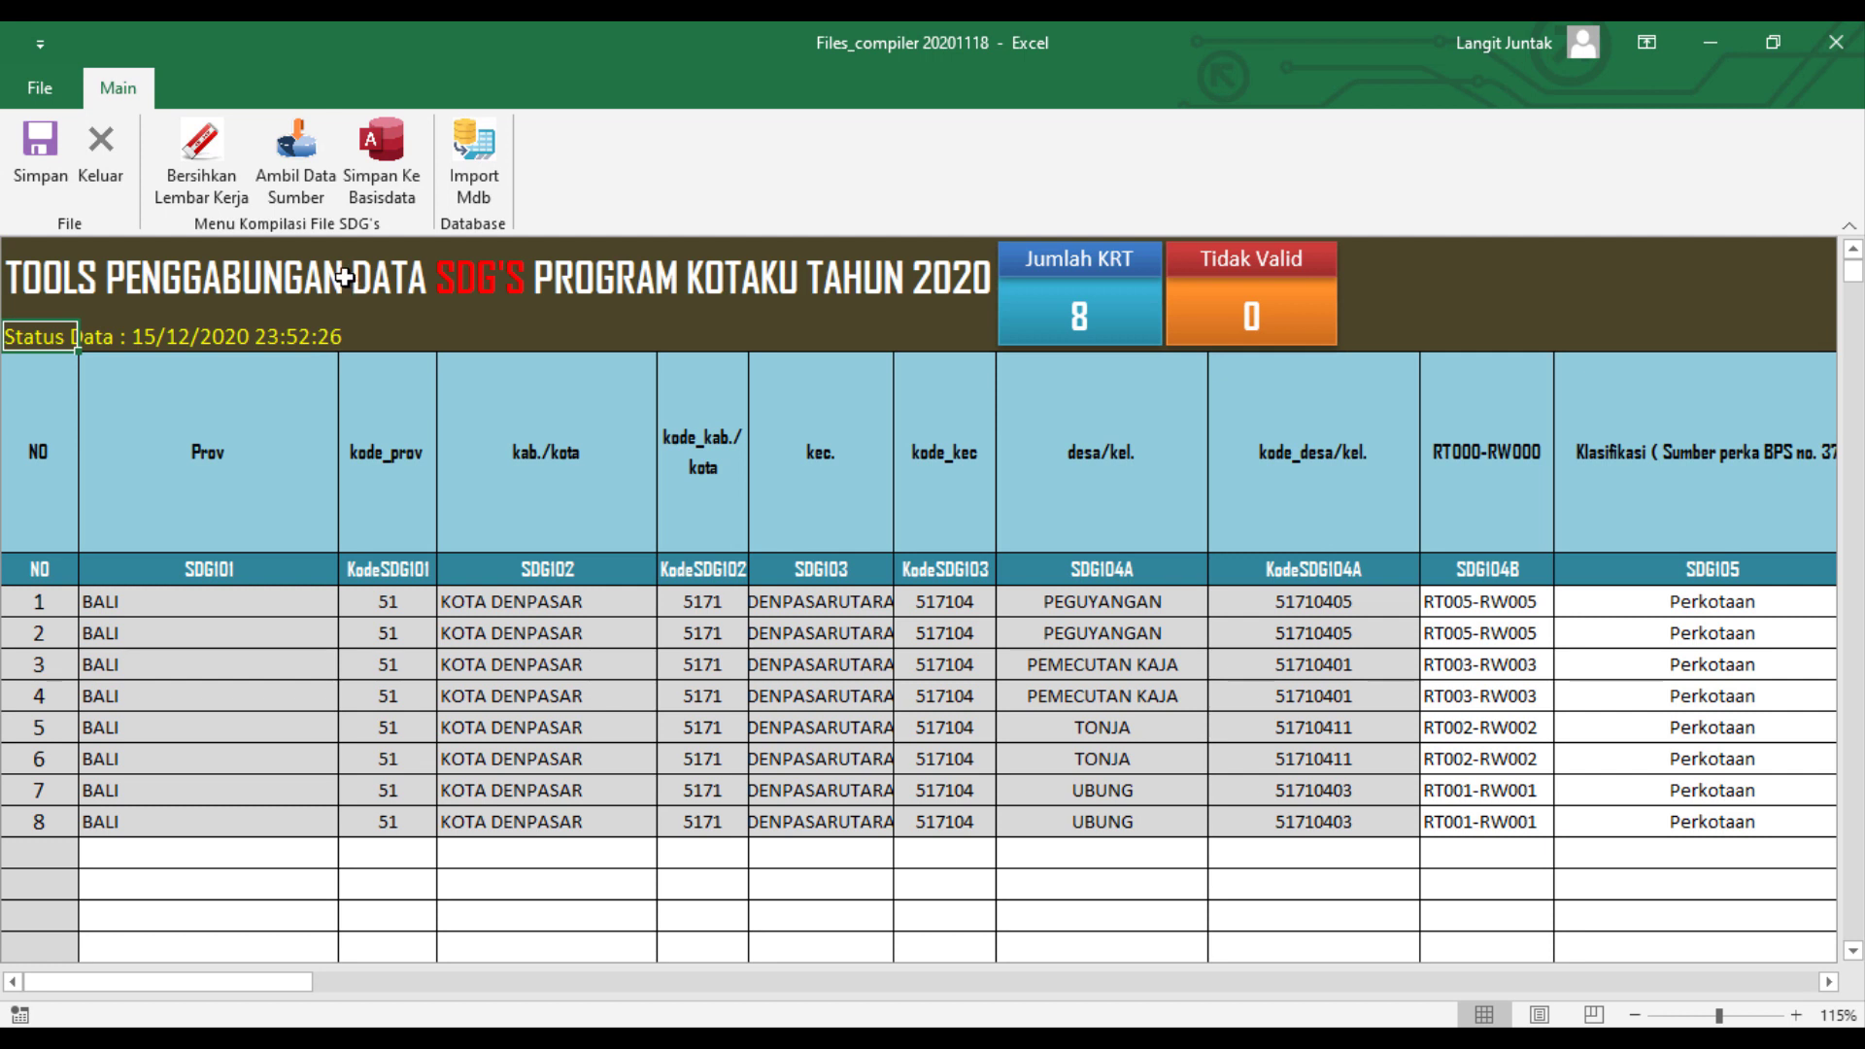
click(472, 161)
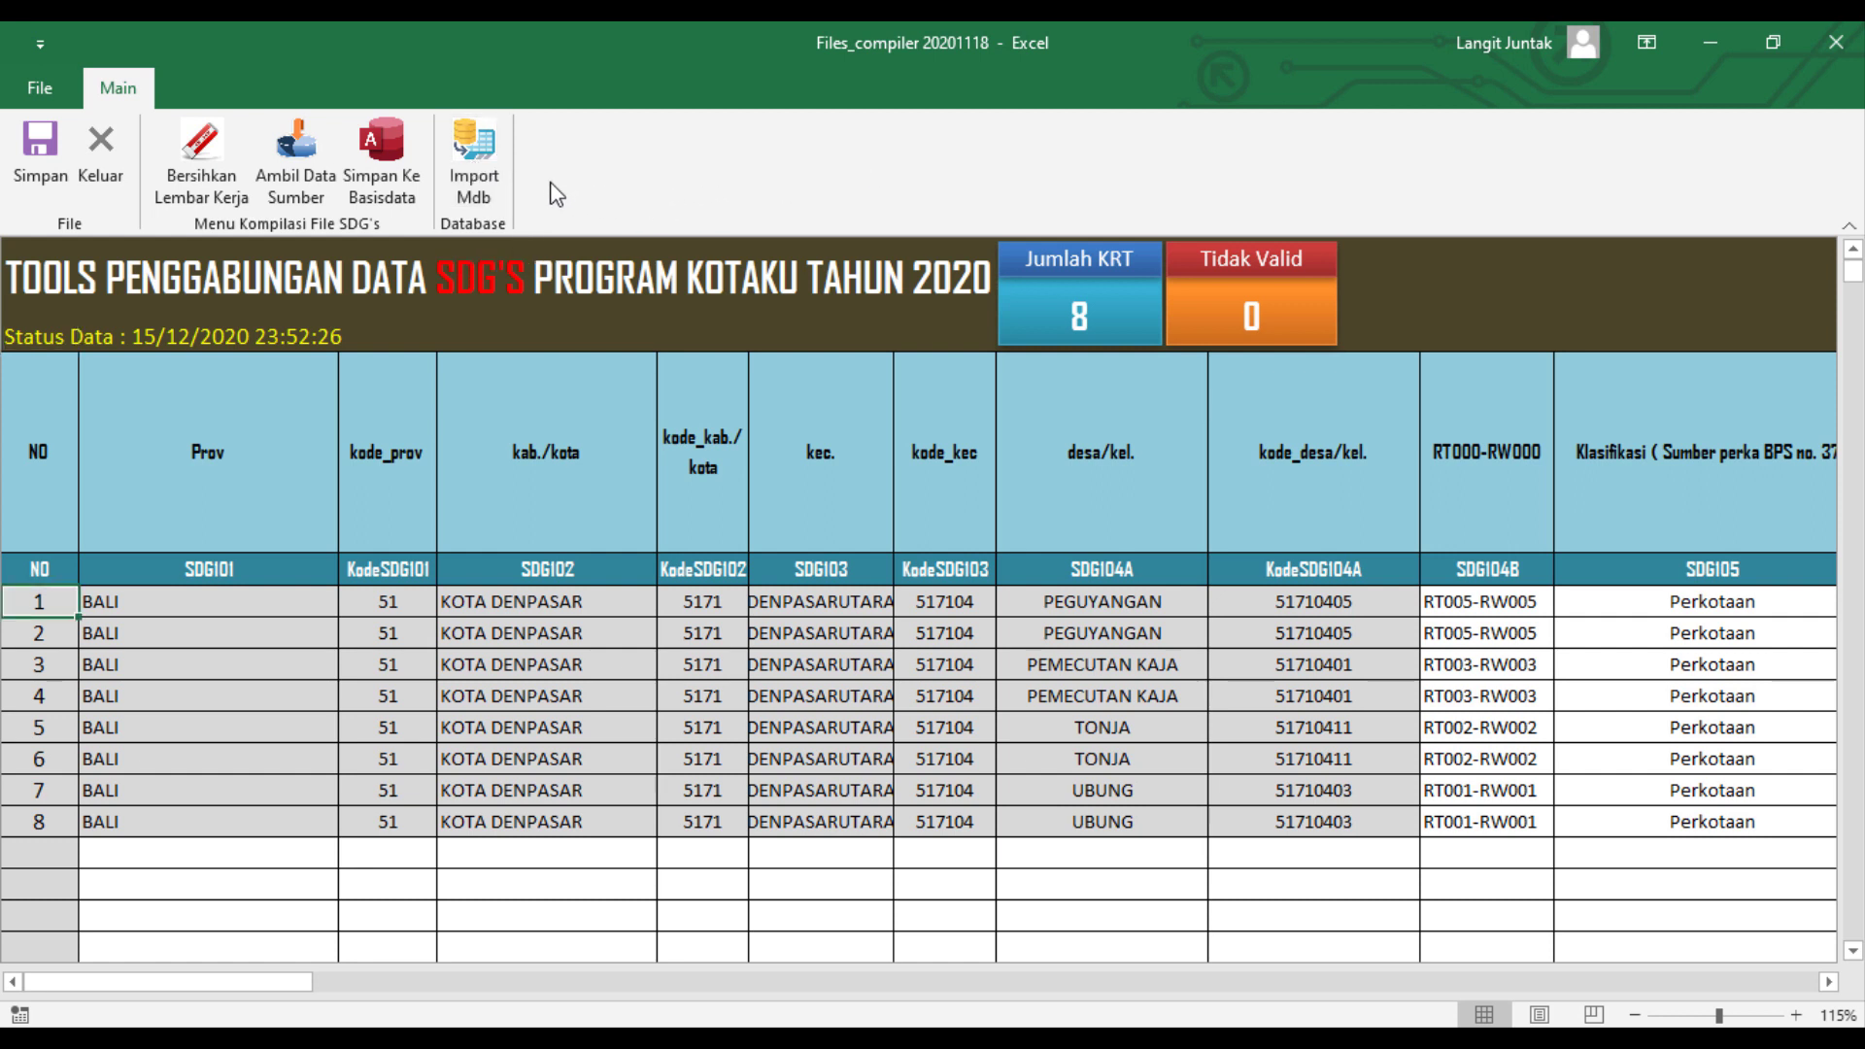
click(481, 161)
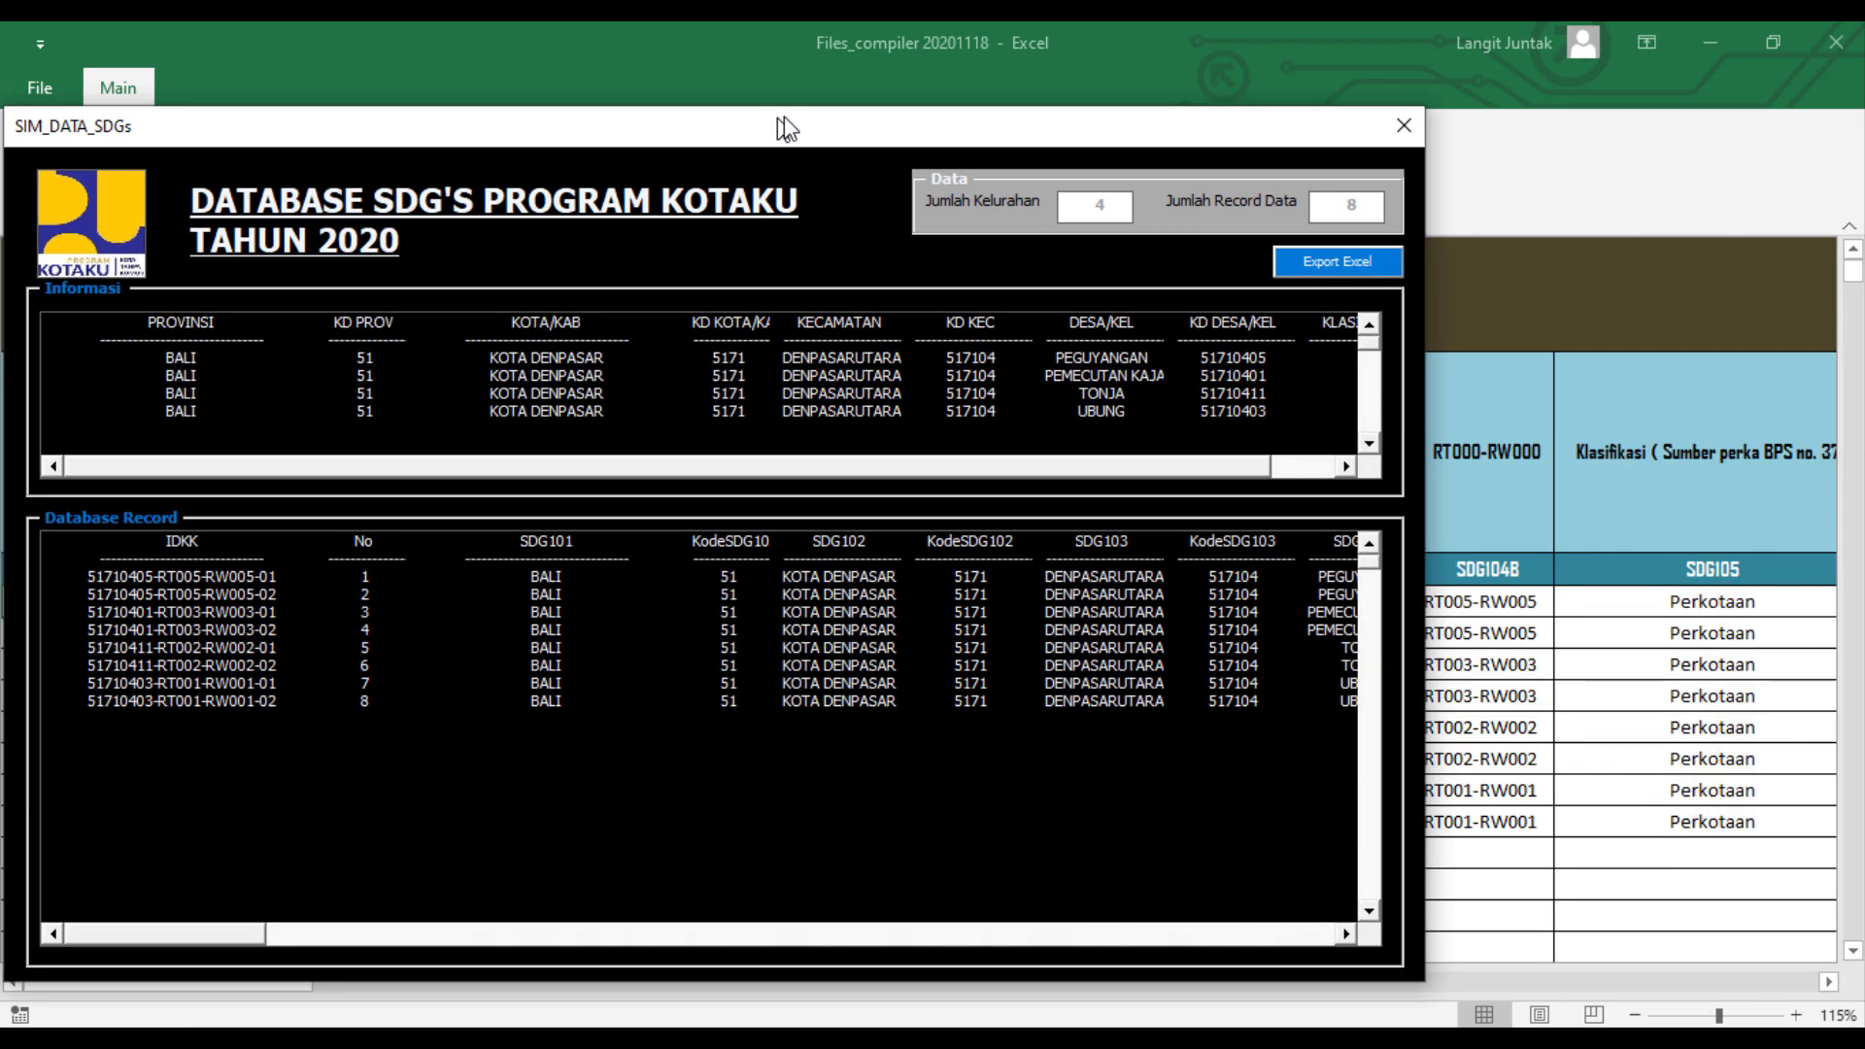
Step: Examine the columns of the saved records in the SIM_DATA_SDGs database record list
drag(784, 116, 1003, 125)
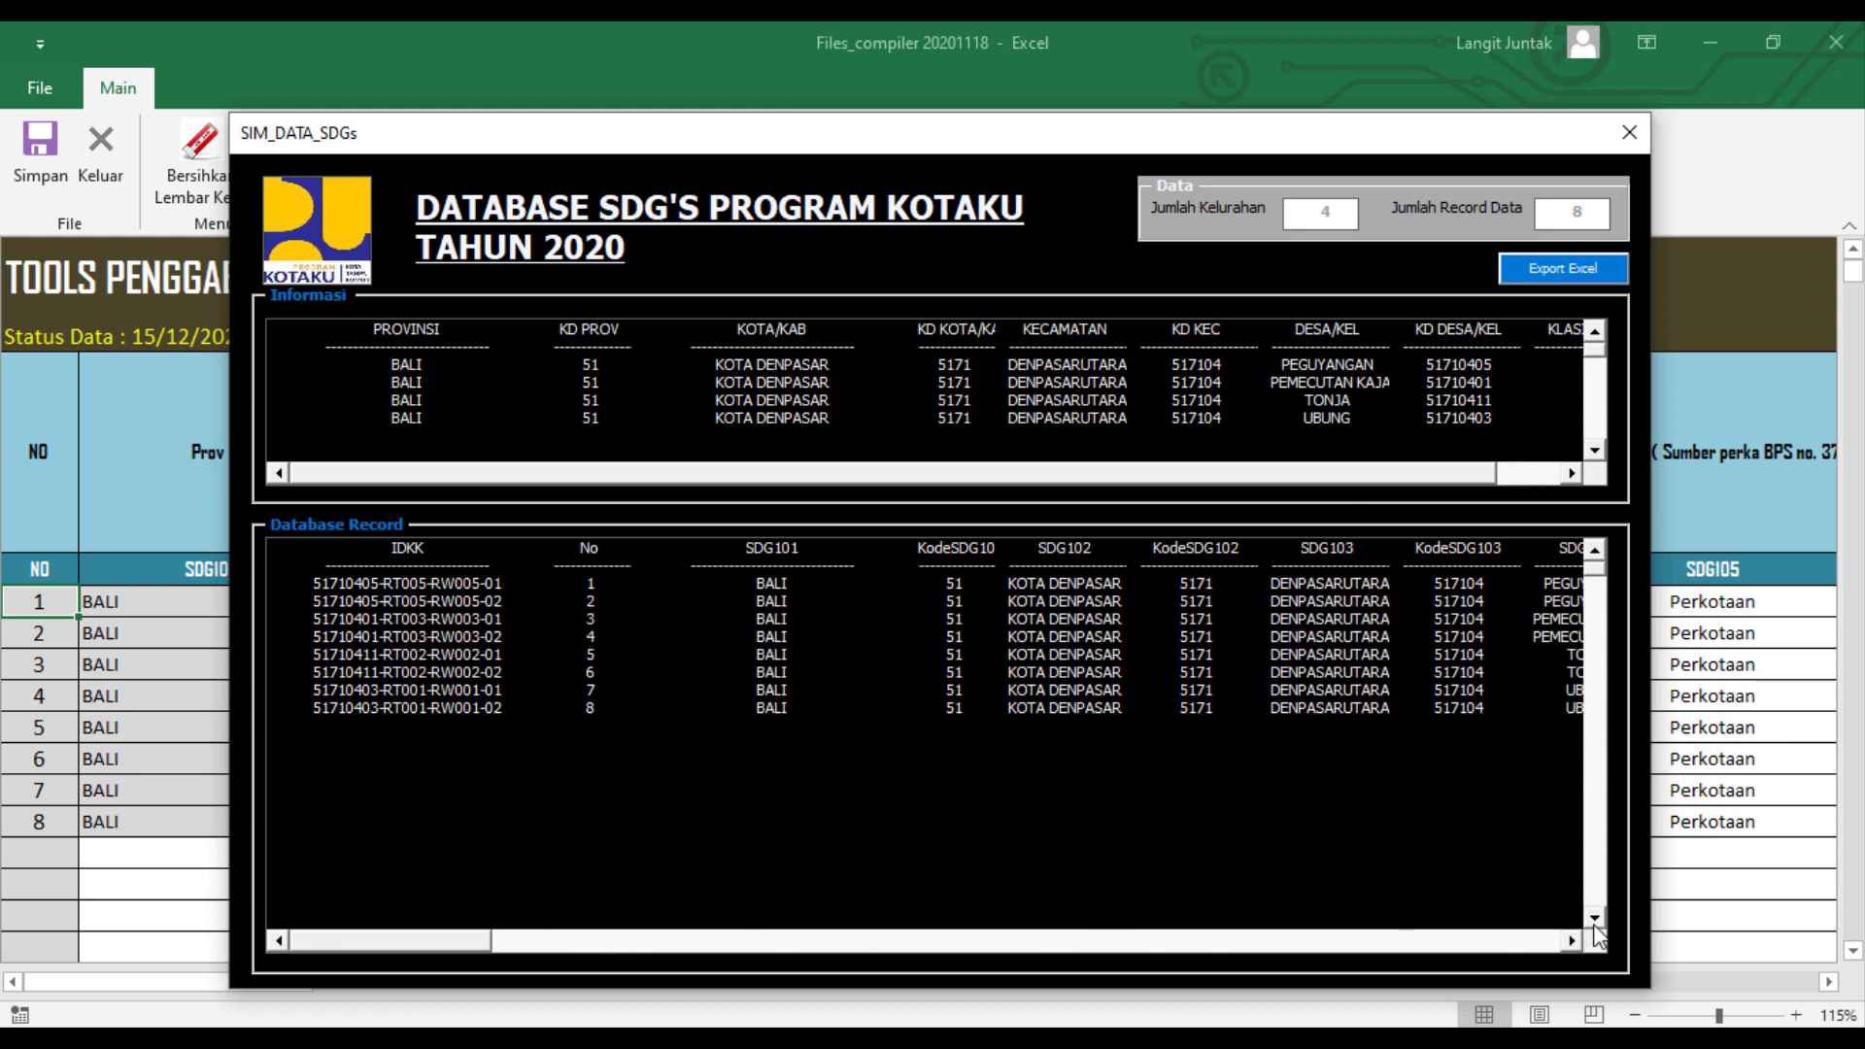
click(1571, 940)
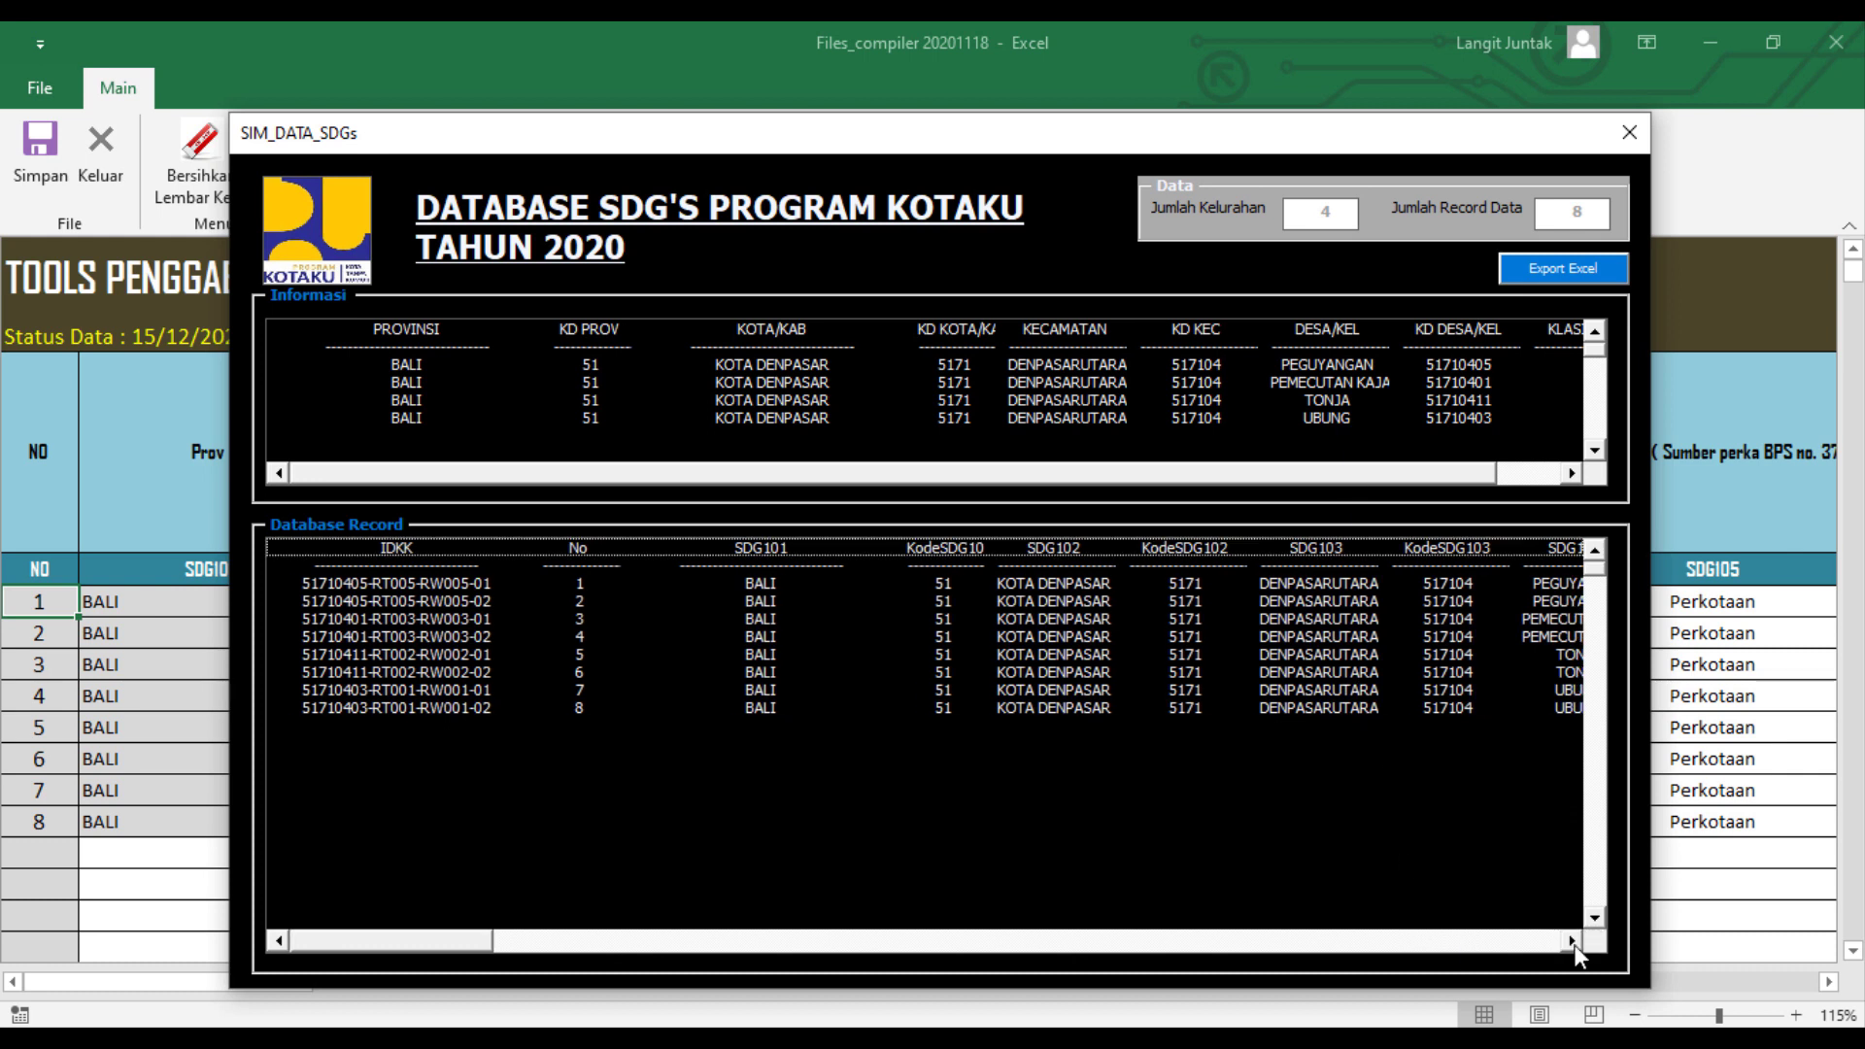
click(1571, 940)
click(1572, 940)
click(1572, 940)
click(1572, 940)
click(1572, 940)
click(1572, 941)
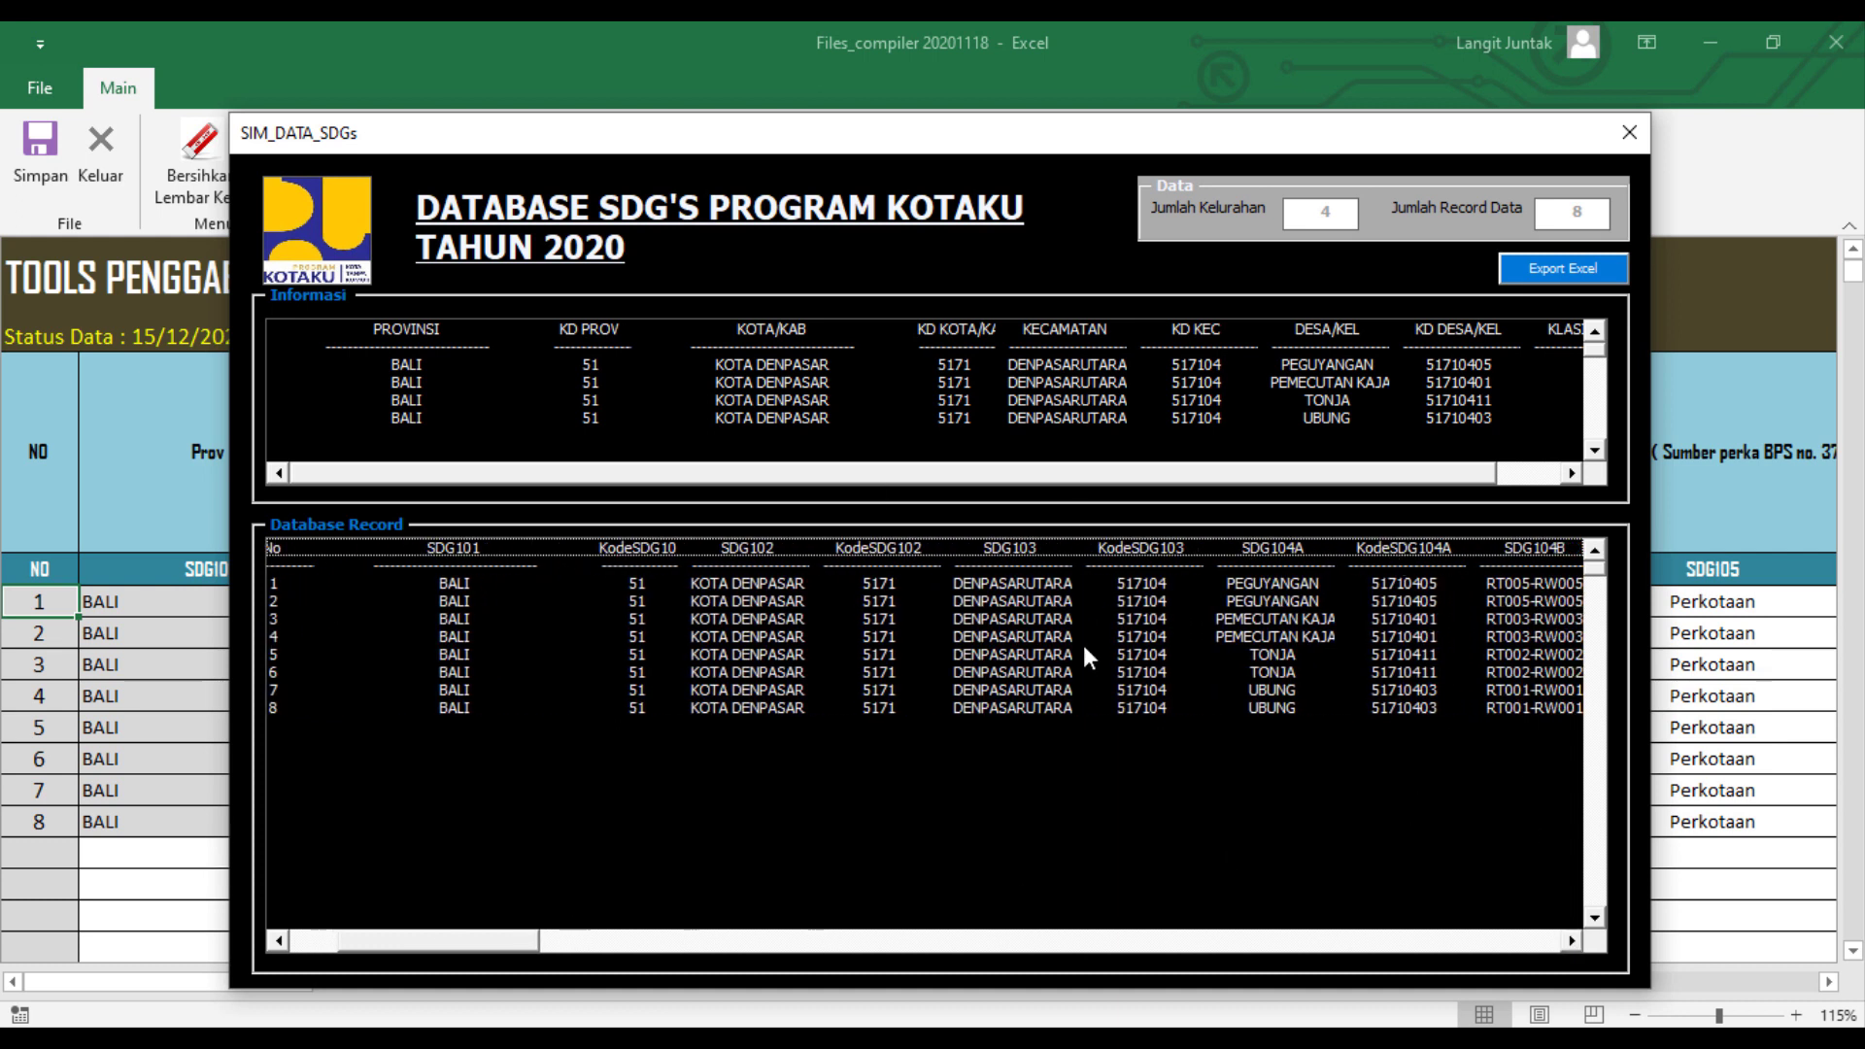
Step: Export the SIM_DATA_SDGs database records to an Excel file and close the Files_compiler workbook
click(1538, 270)
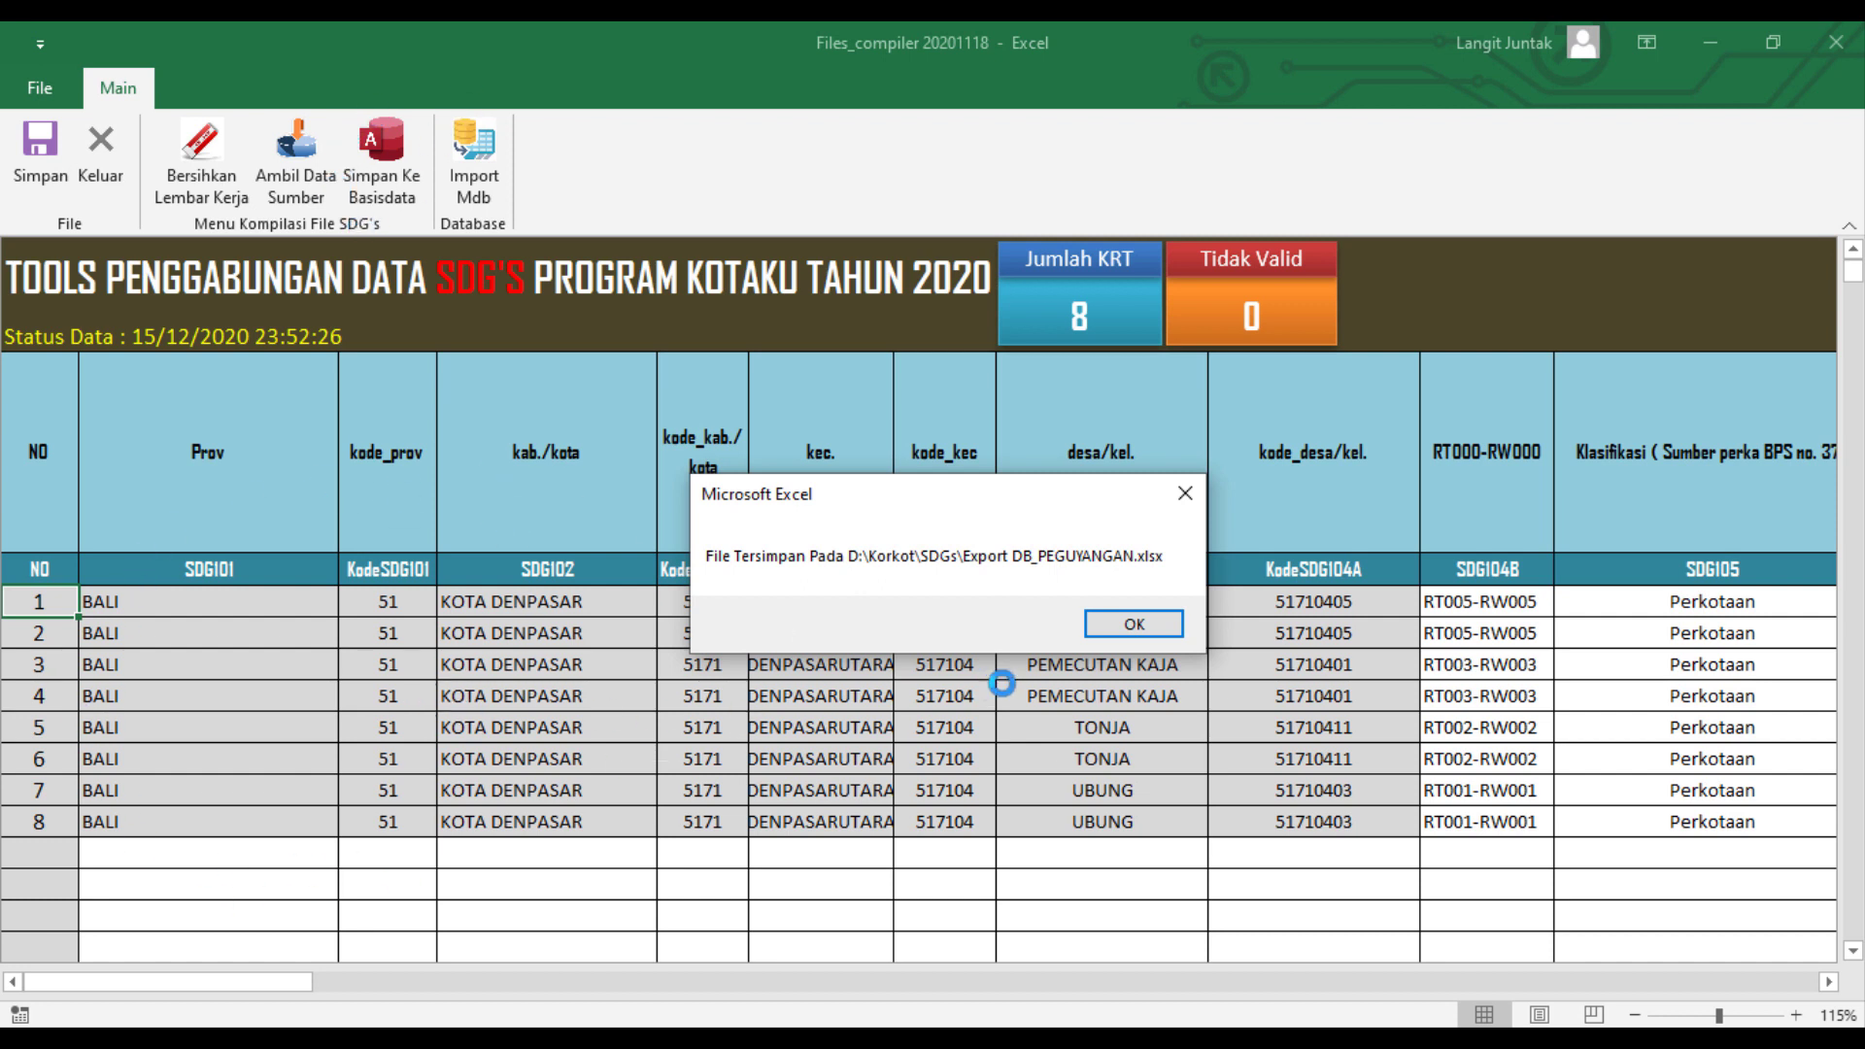
click(1134, 626)
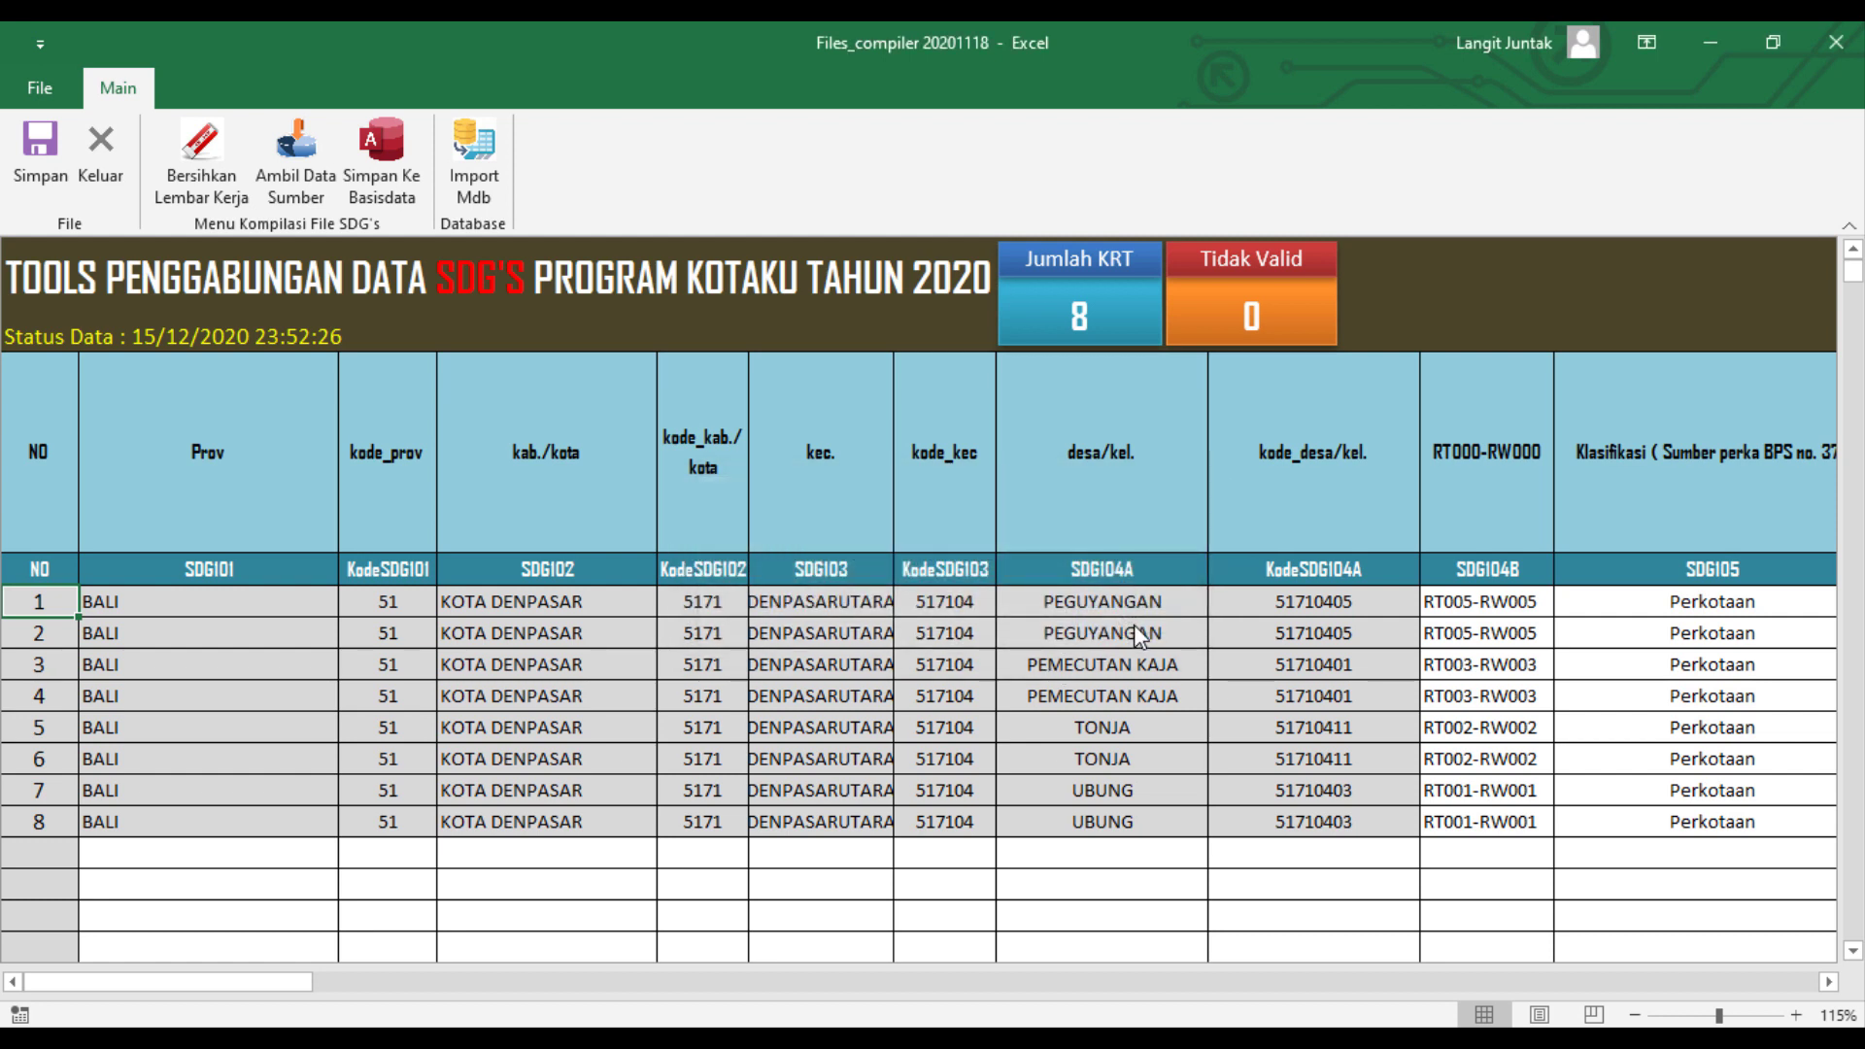
click(1826, 49)
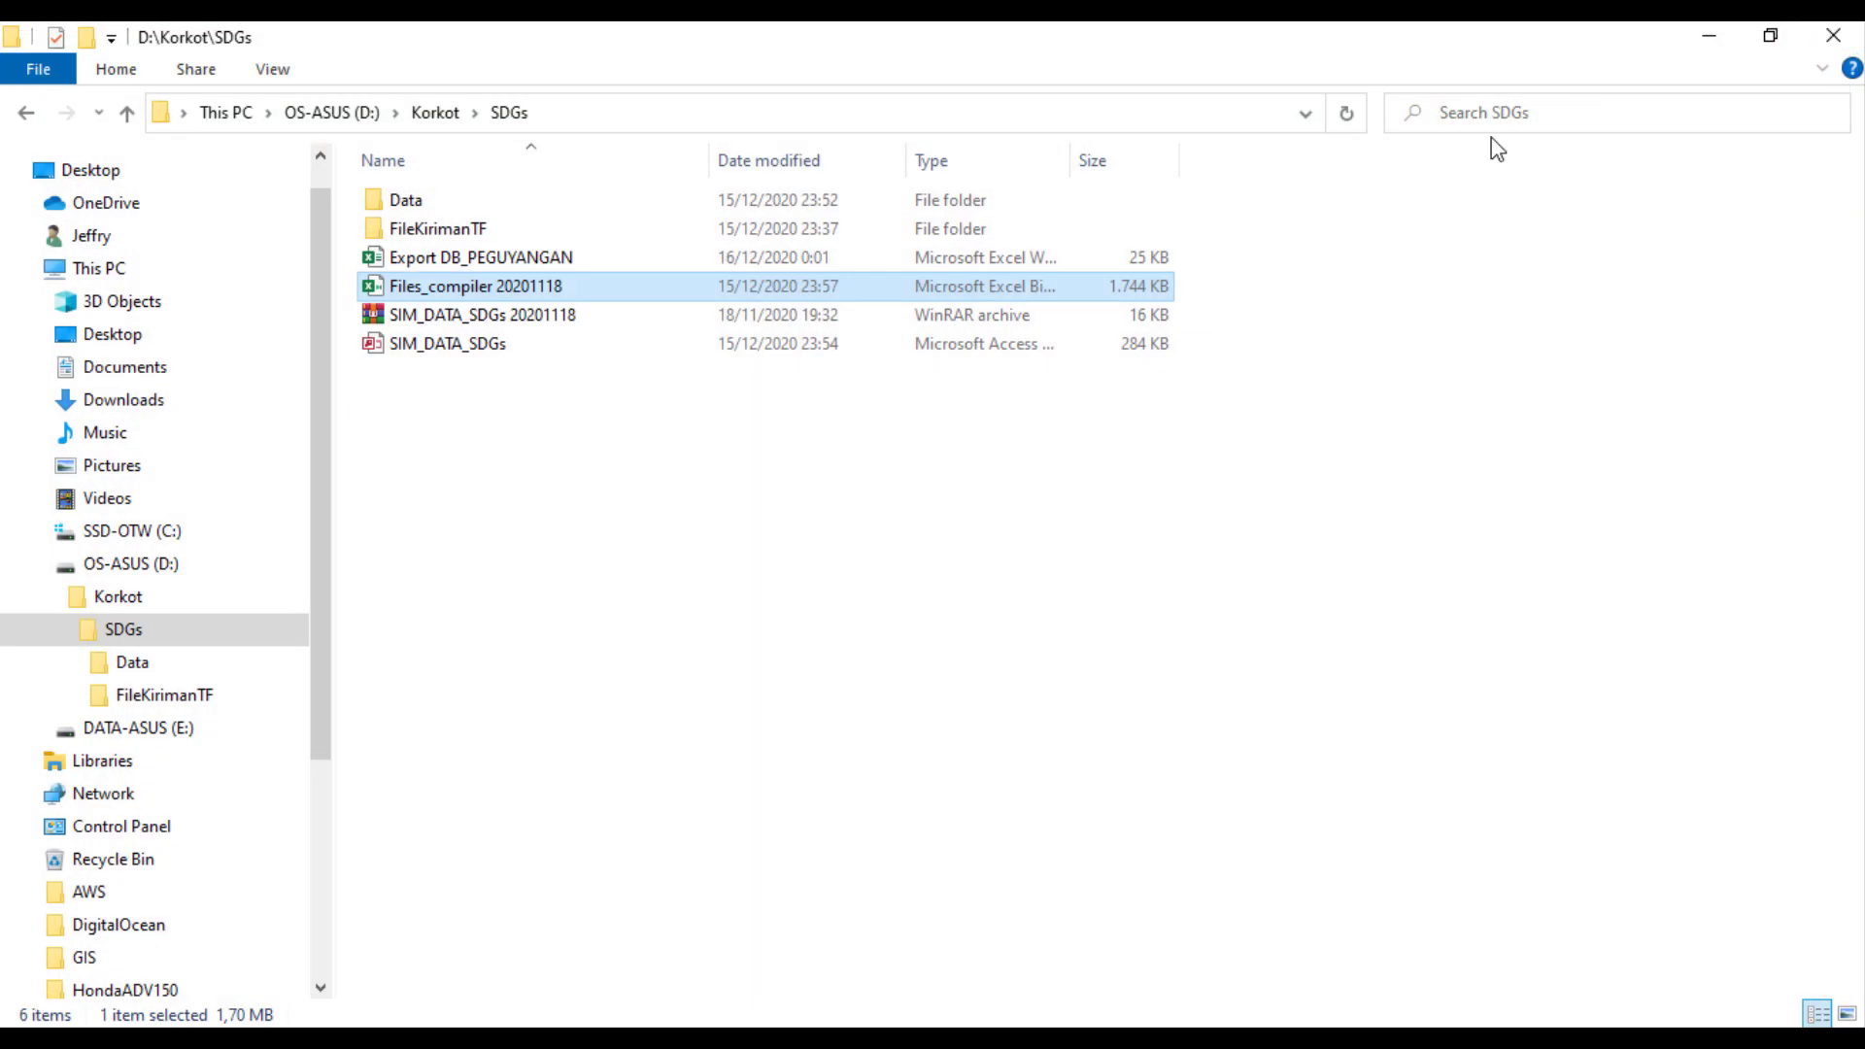
Step: Open the exported Export DB_PEGUYANGAN workbook from the SDGs folder and look over the columns of its database sheet
click(491, 262)
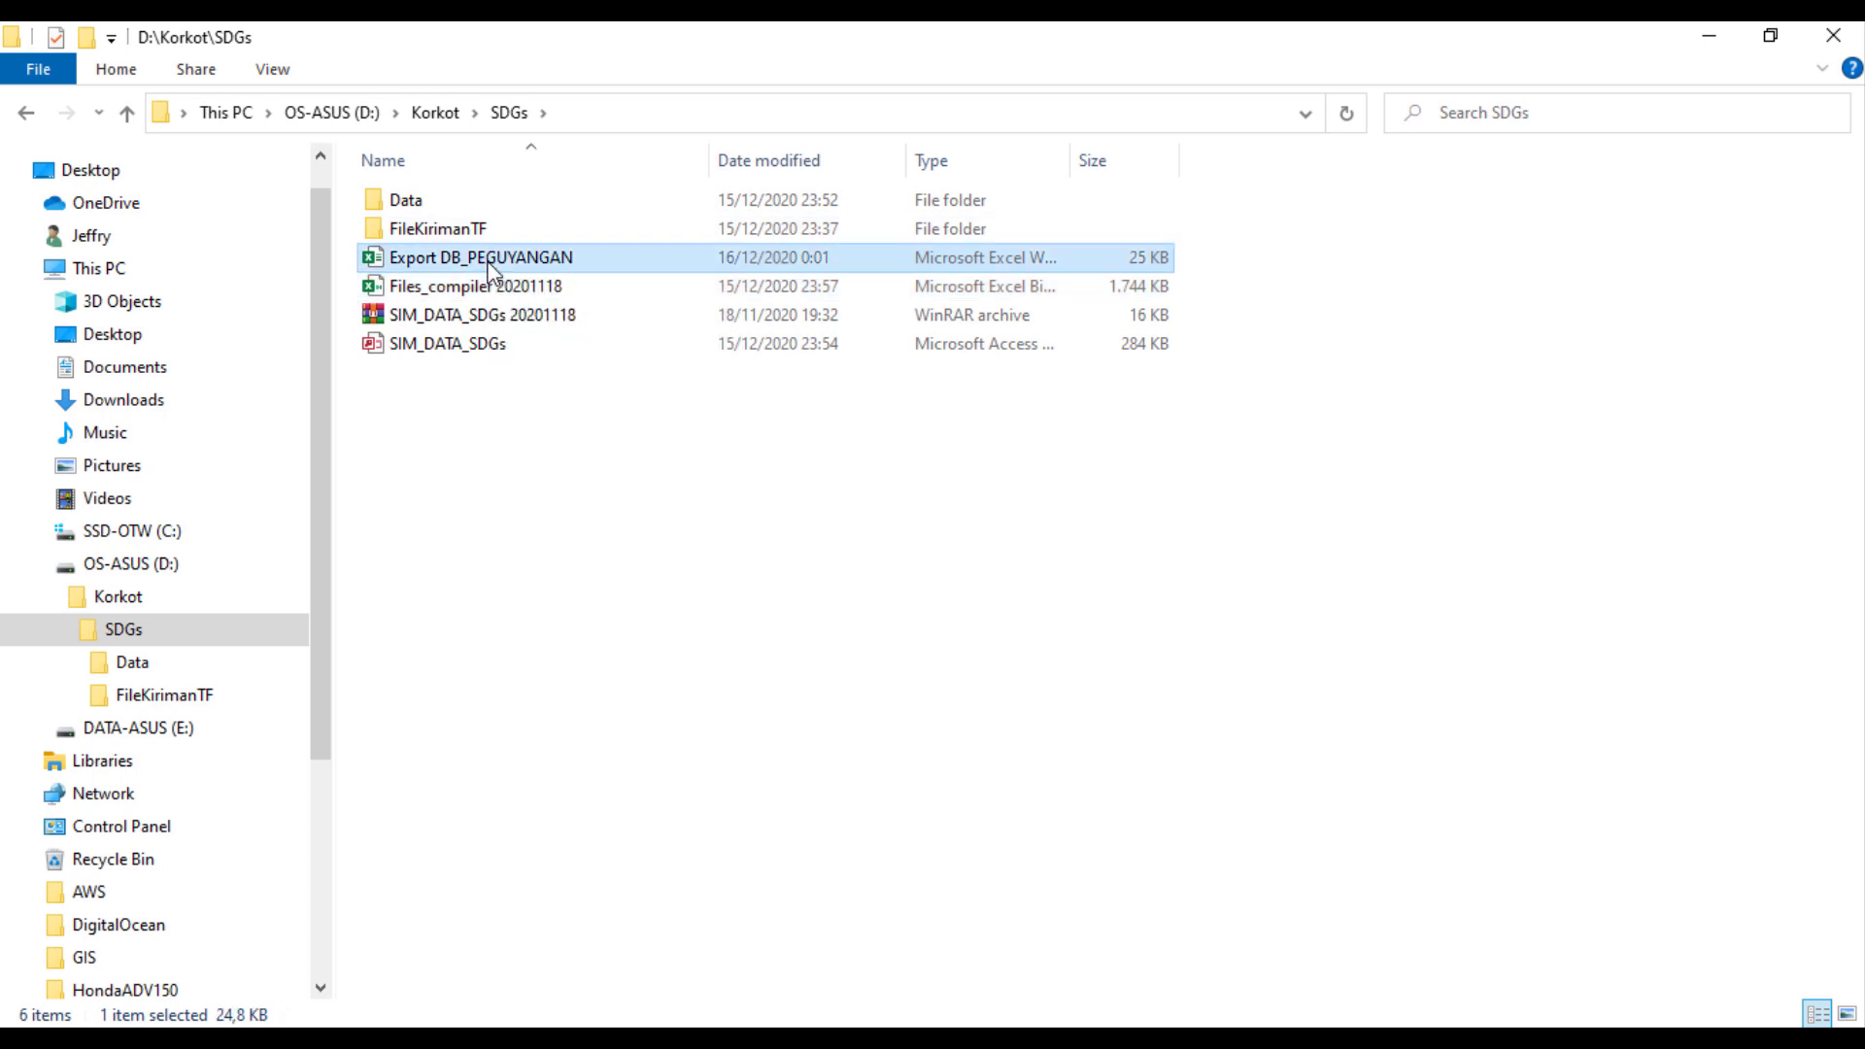
double_click(492, 266)
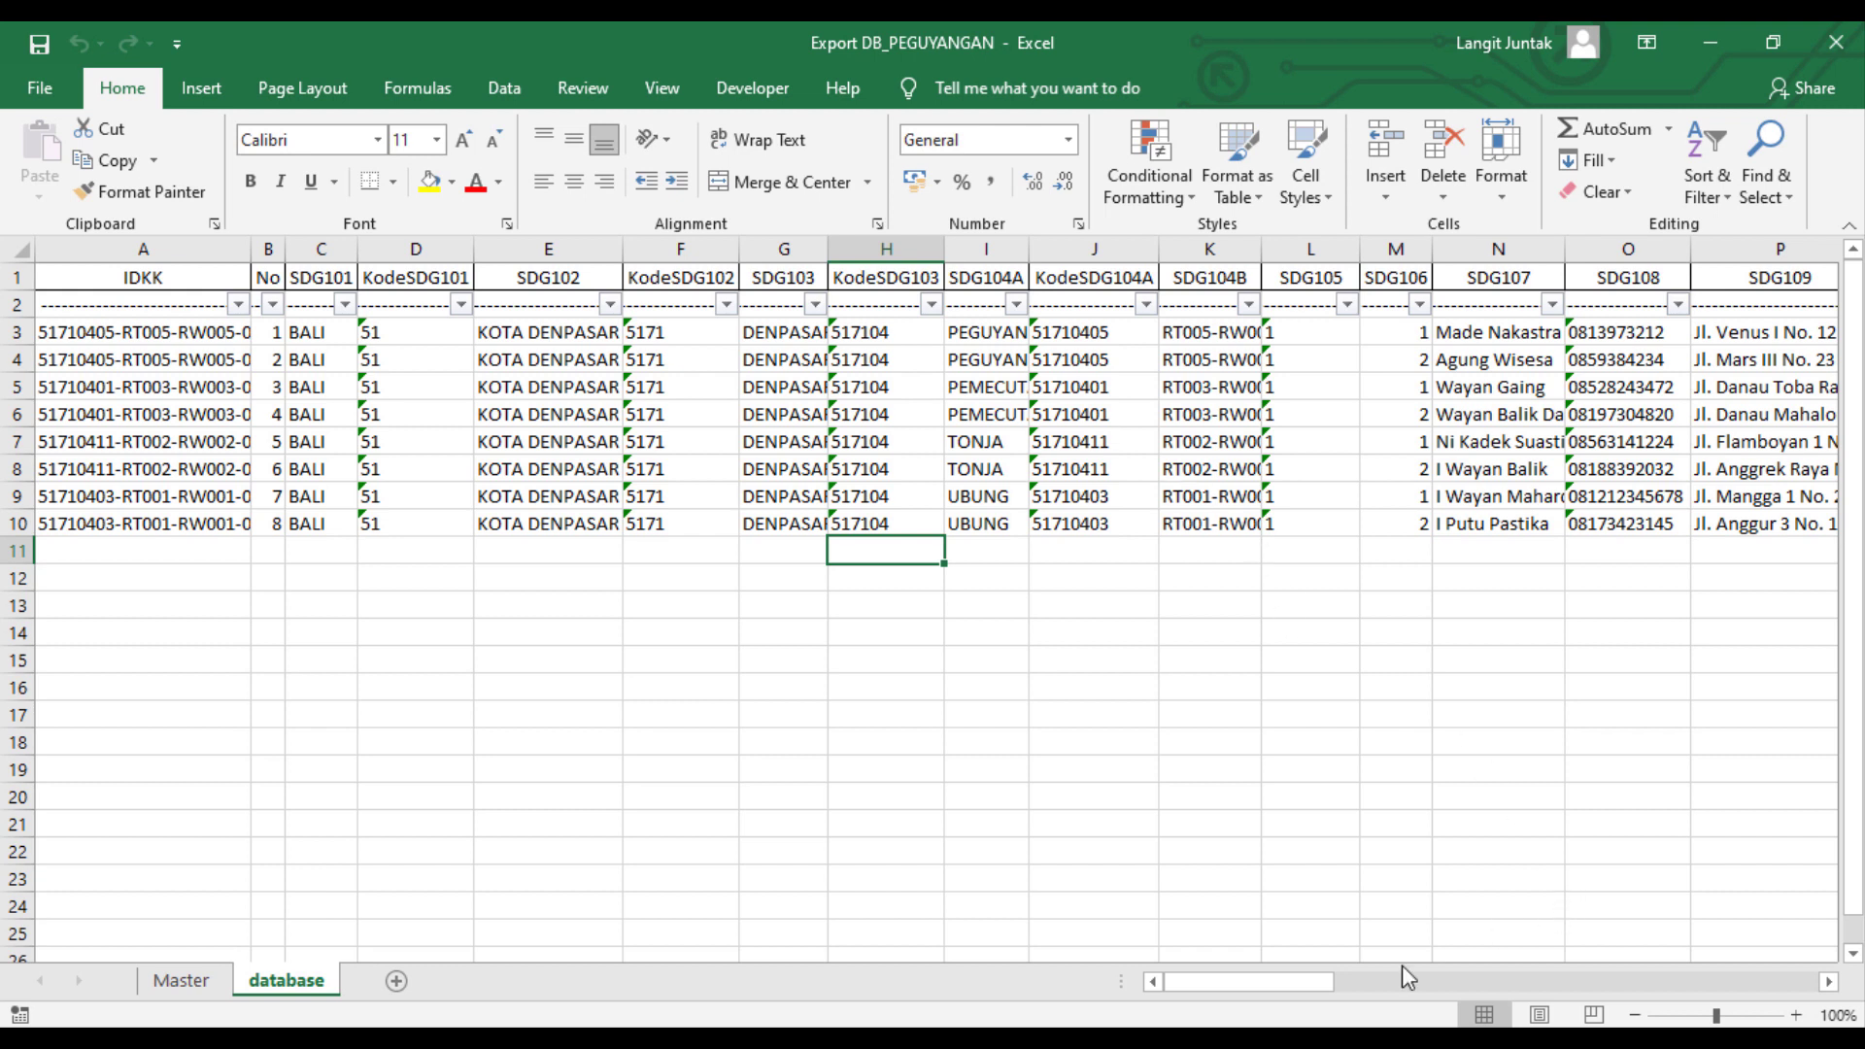
drag(1321, 987, 1348, 995)
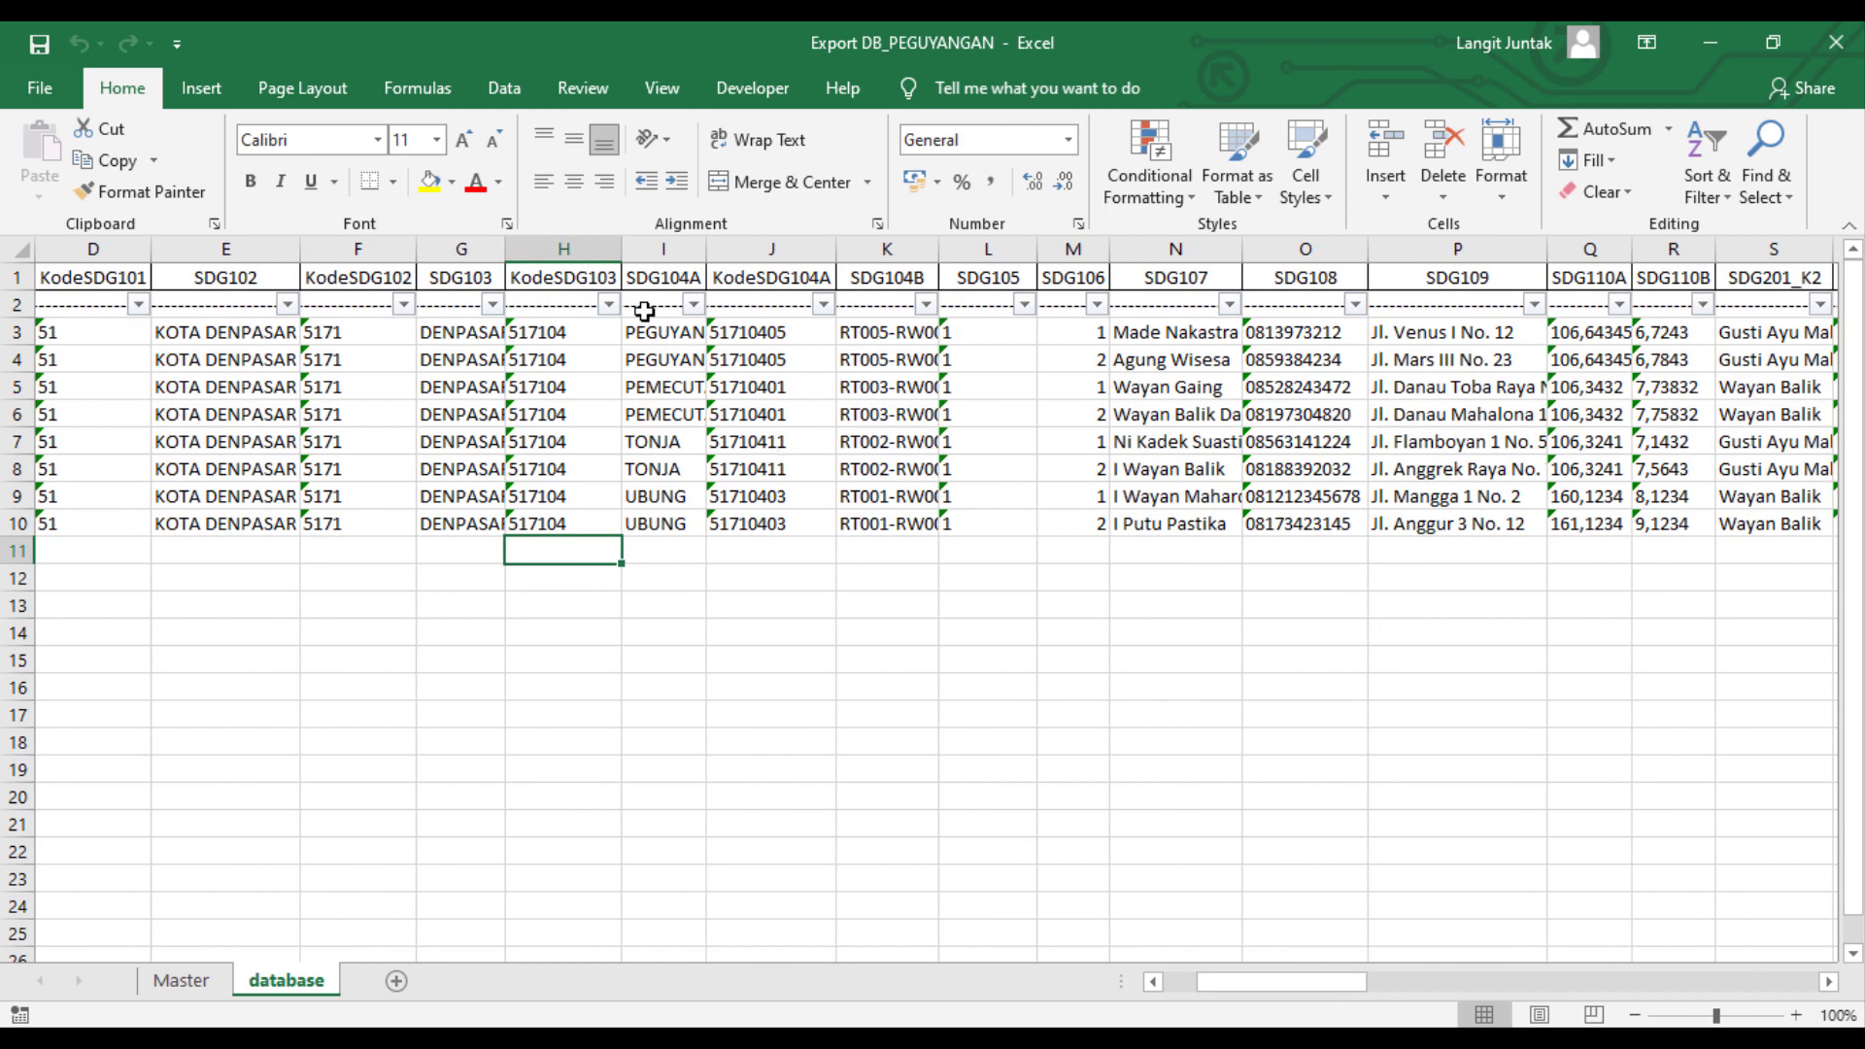
drag(448, 384, 573, 476)
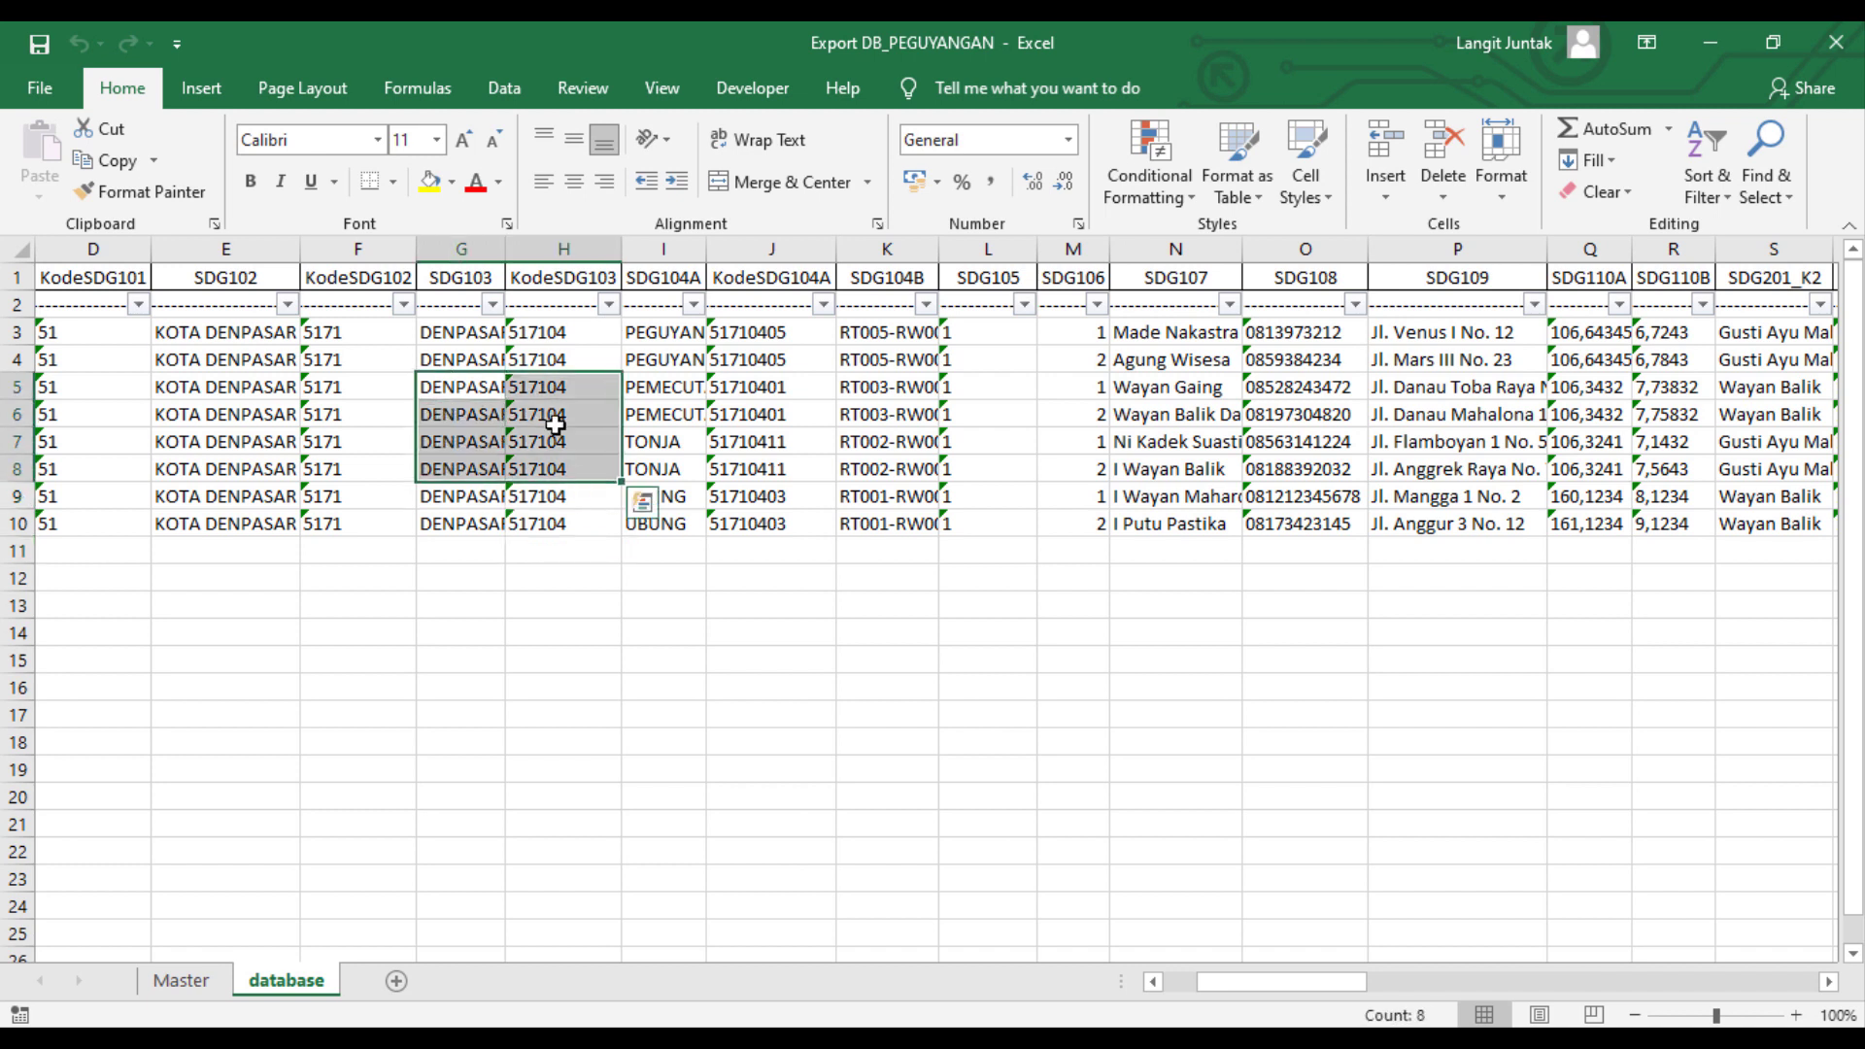
Step: Filter the SDG104A column of the database sheet to show only PEMECUTAN KAJA
click(694, 307)
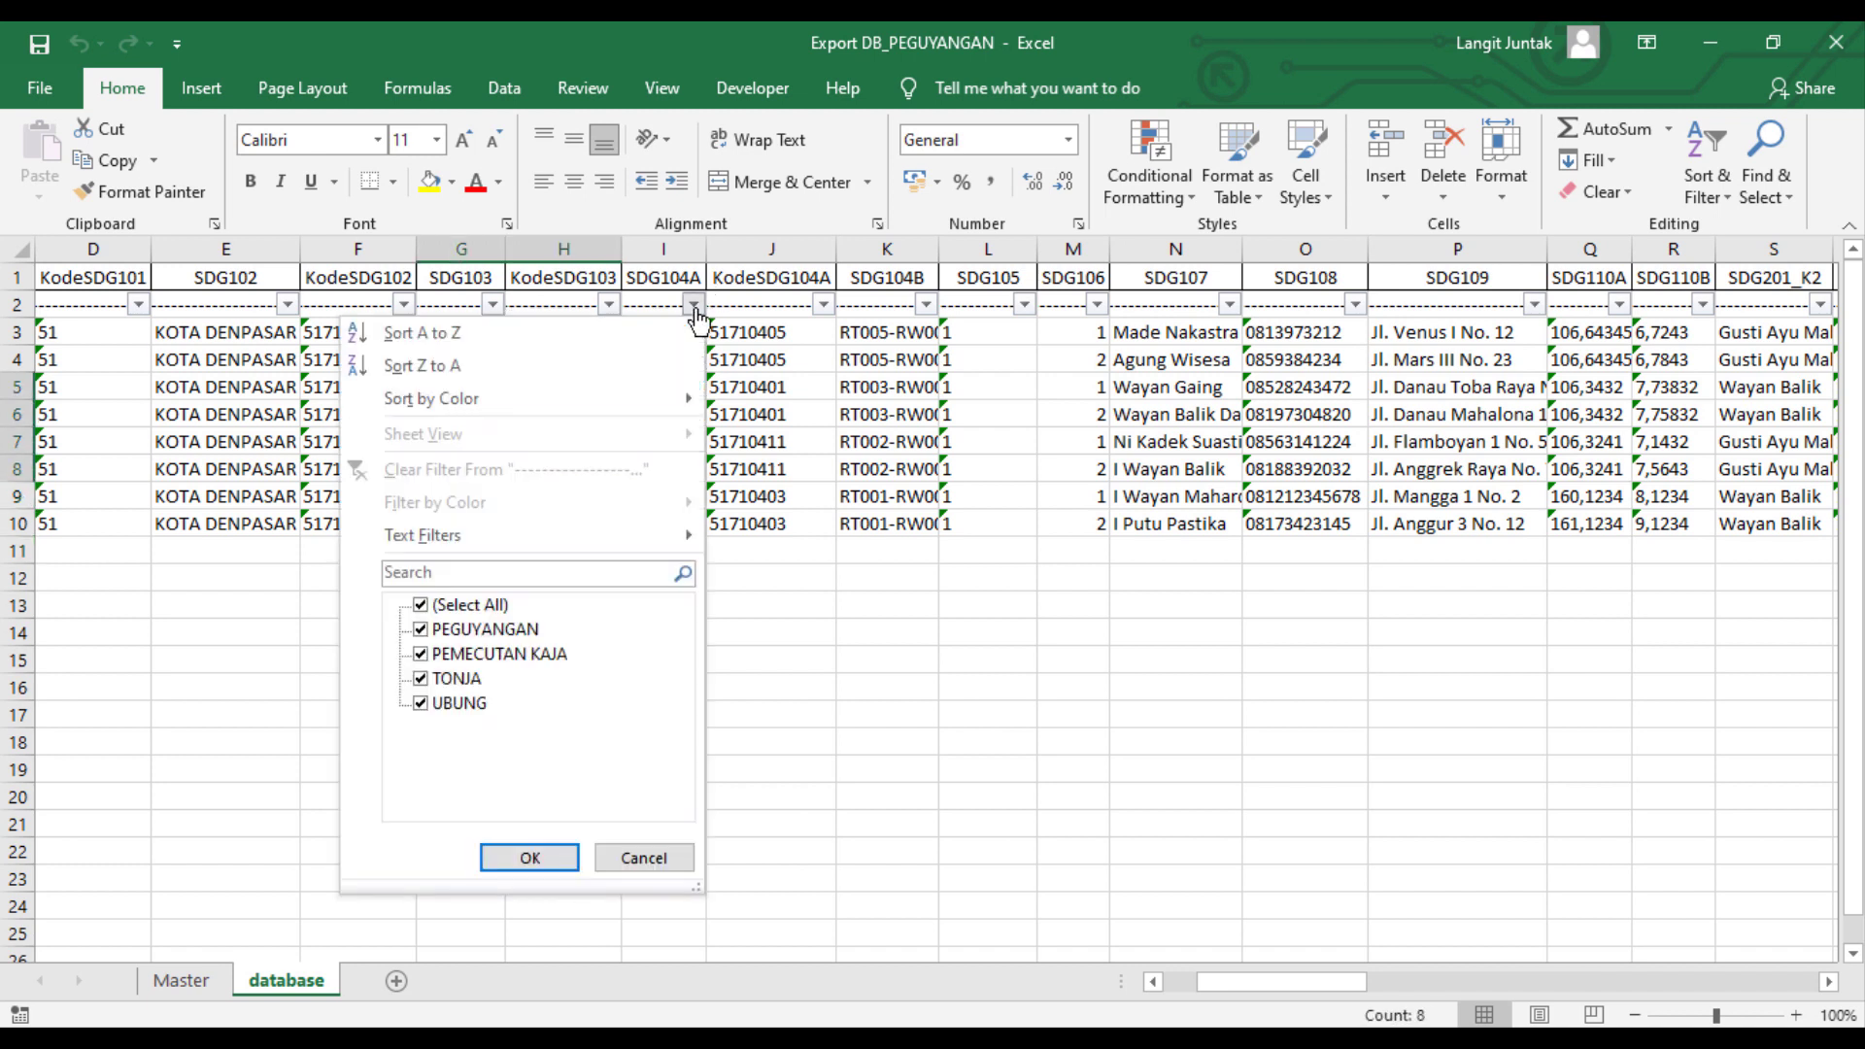
click(421, 605)
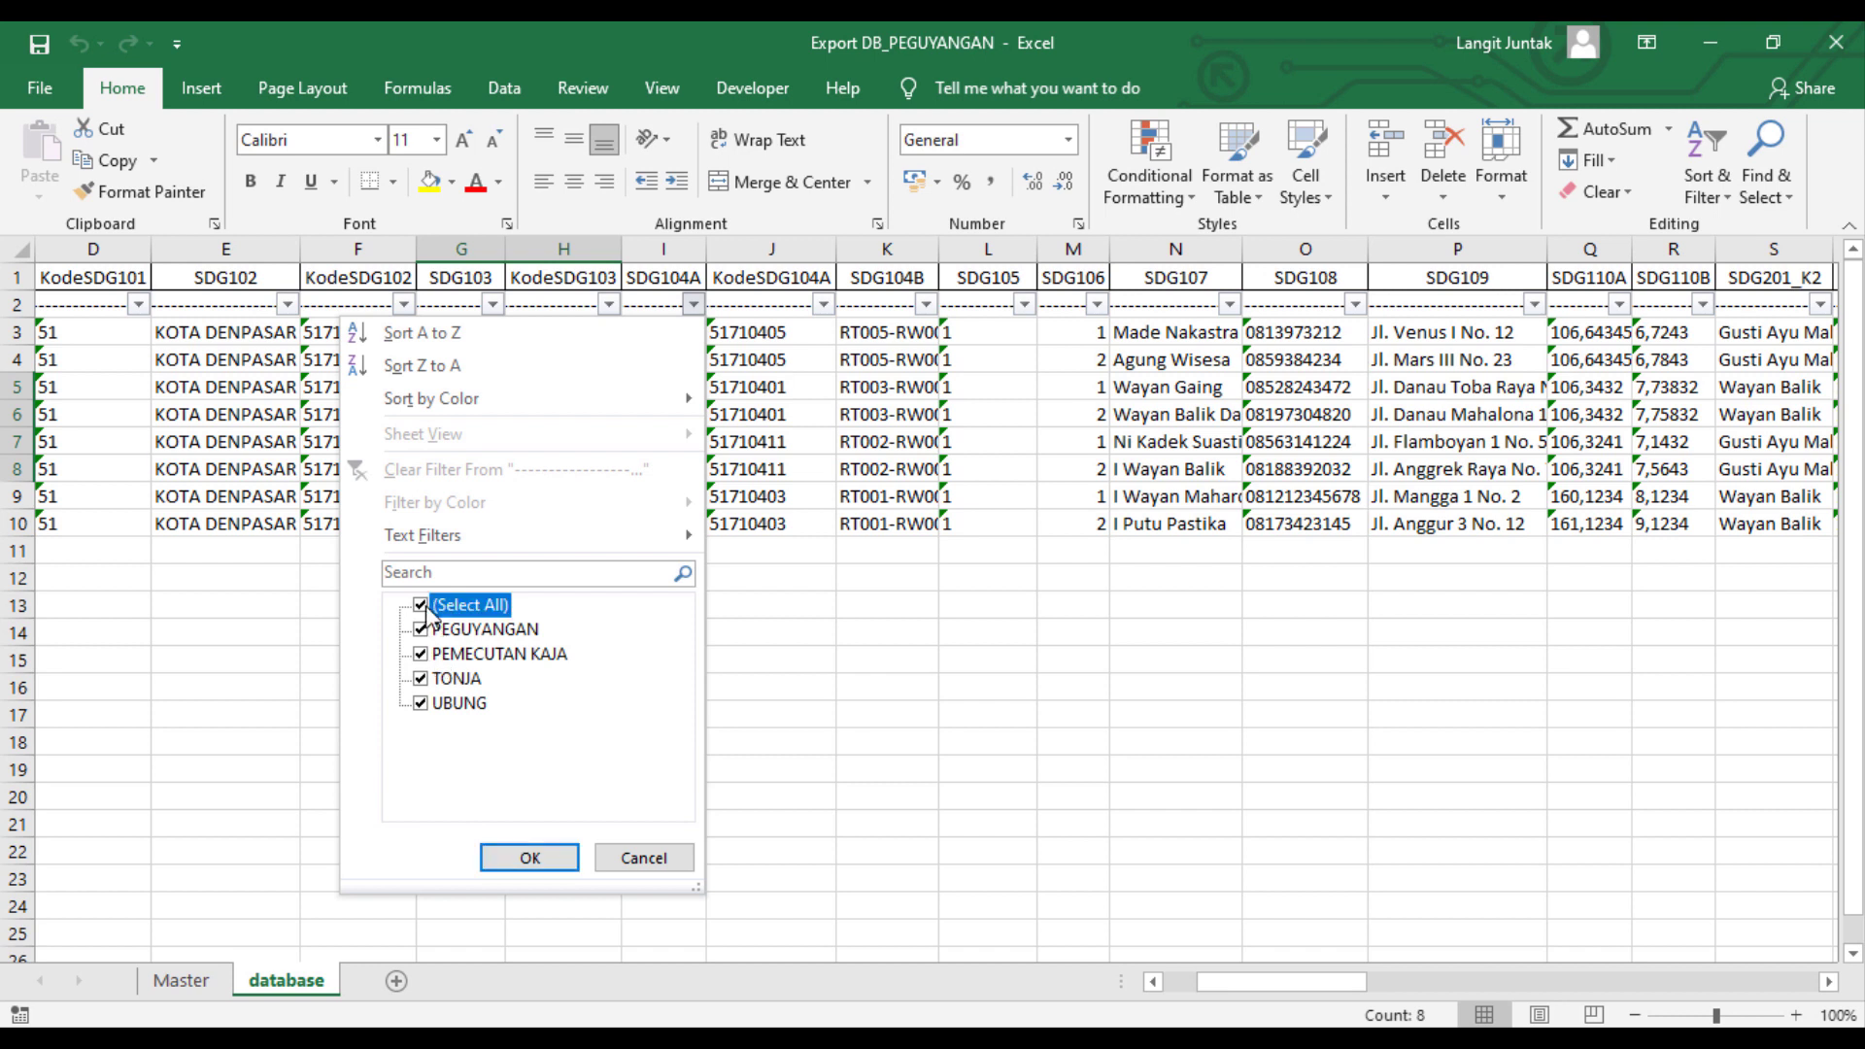
click(421, 655)
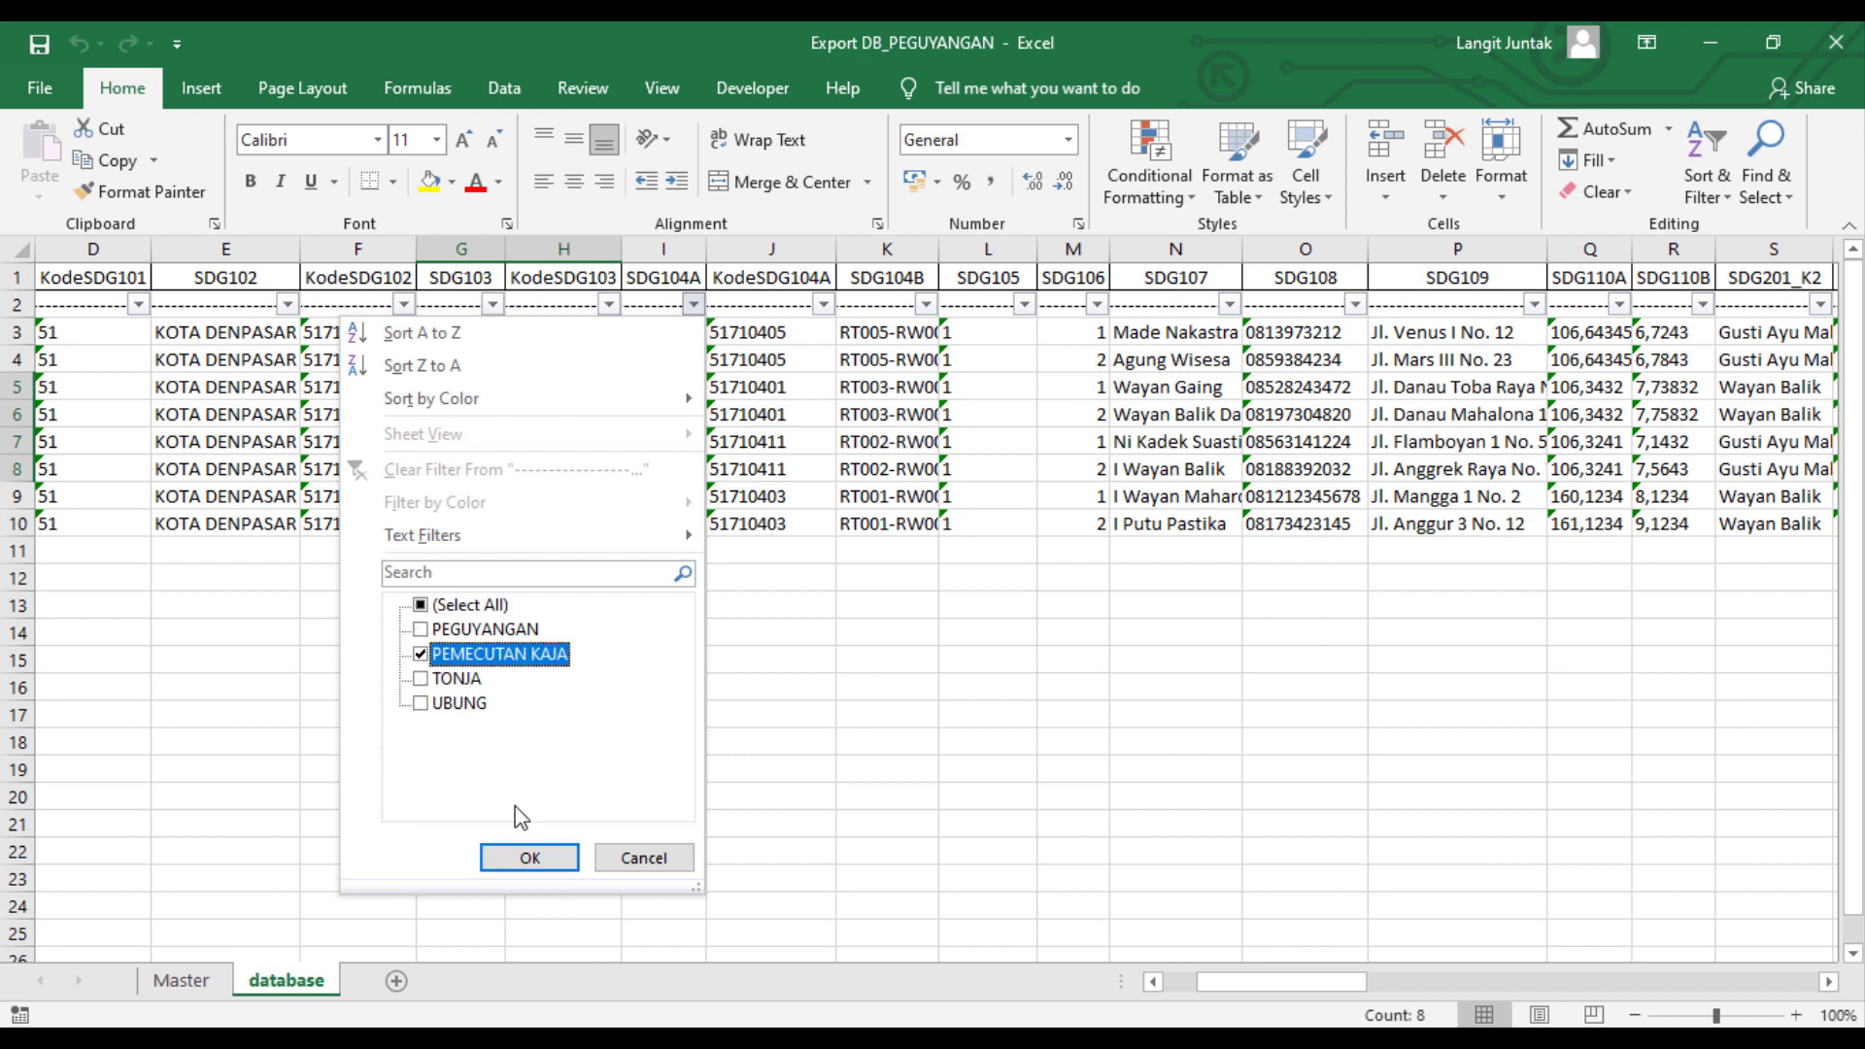
click(542, 862)
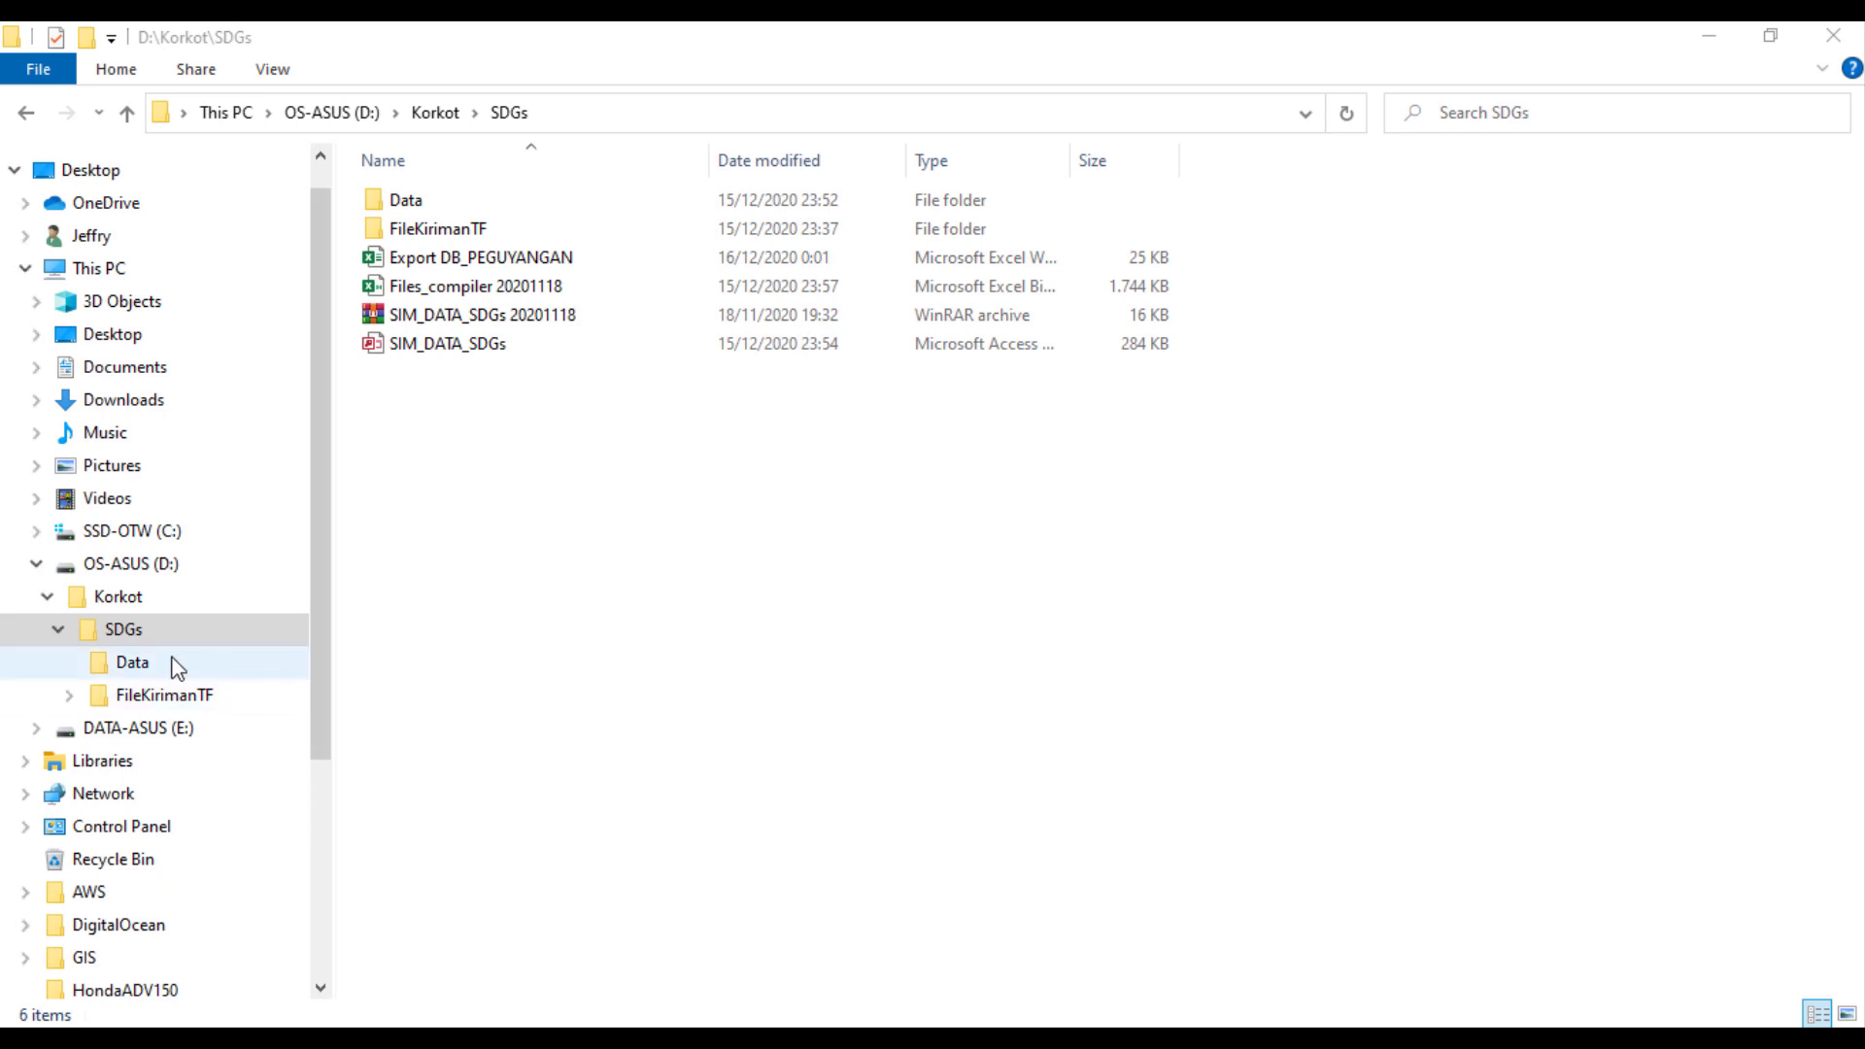
Step: Compress the SIM_DATA_SDGs Access database in the SDGs folder into a zipped folder
click(135, 641)
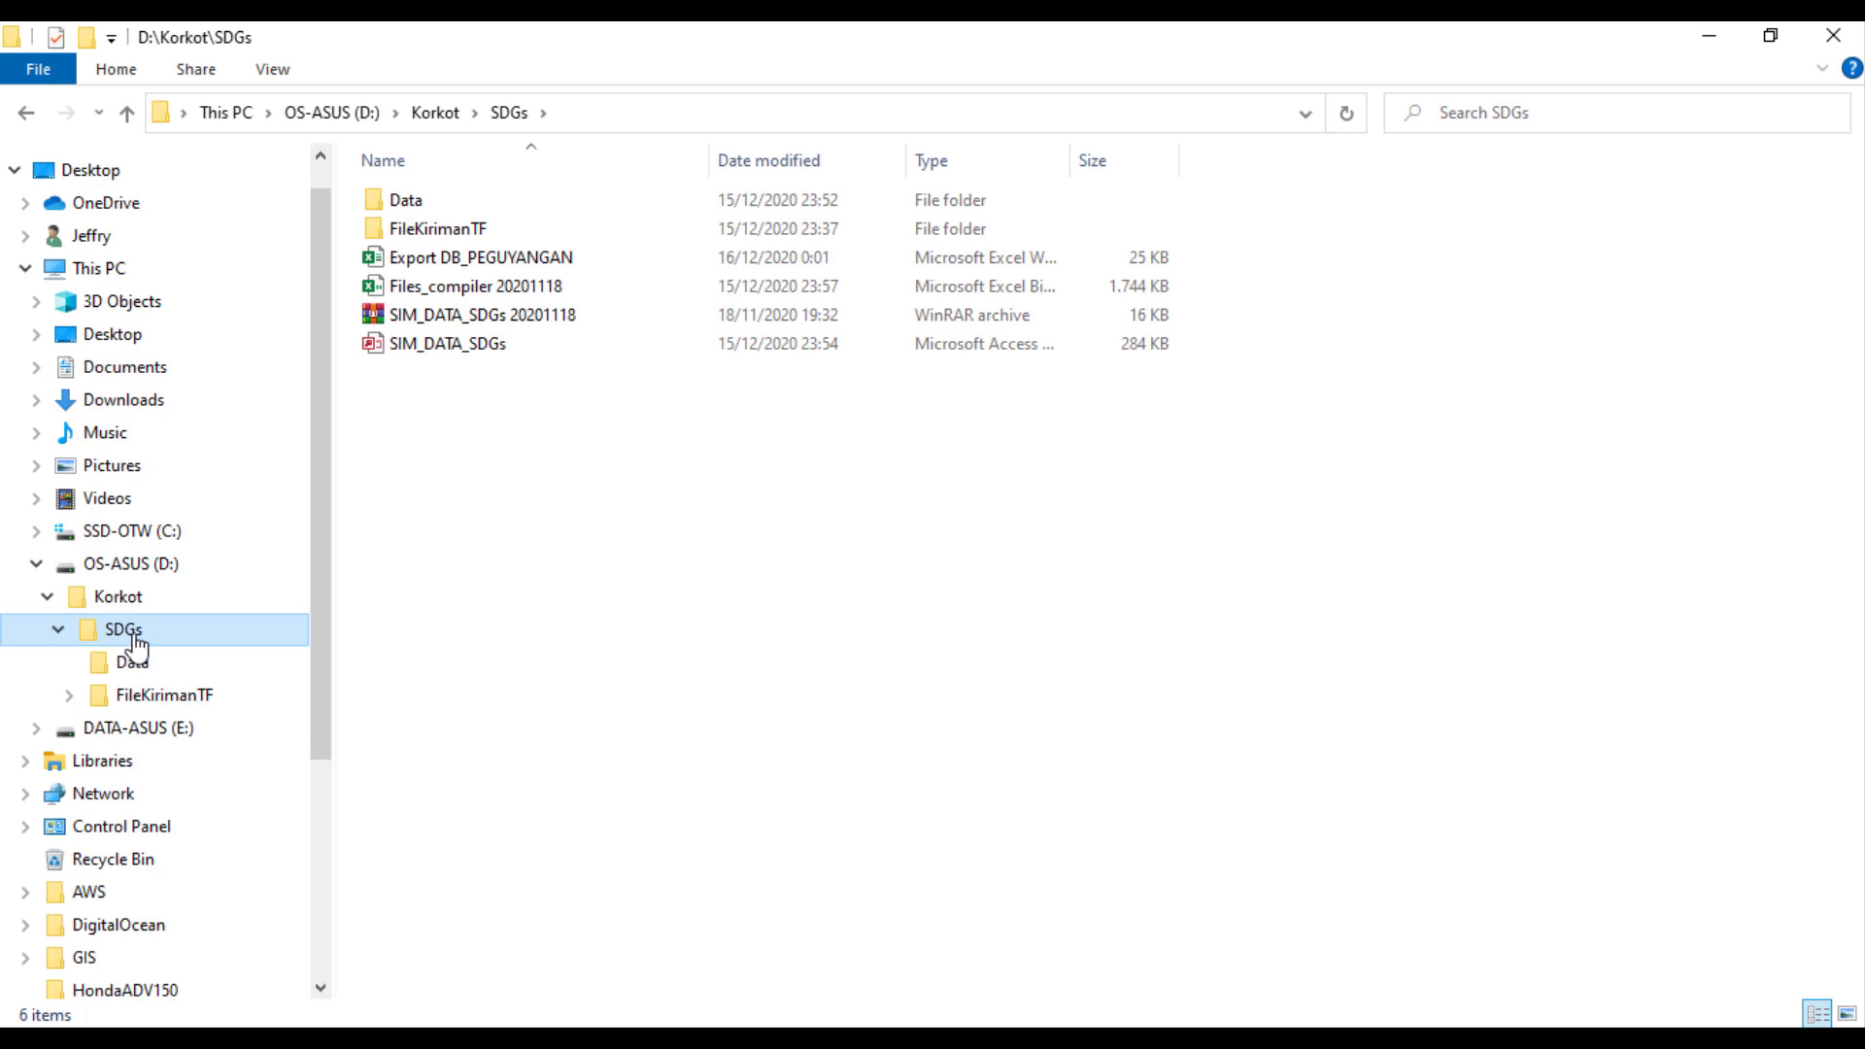
right_click(452, 348)
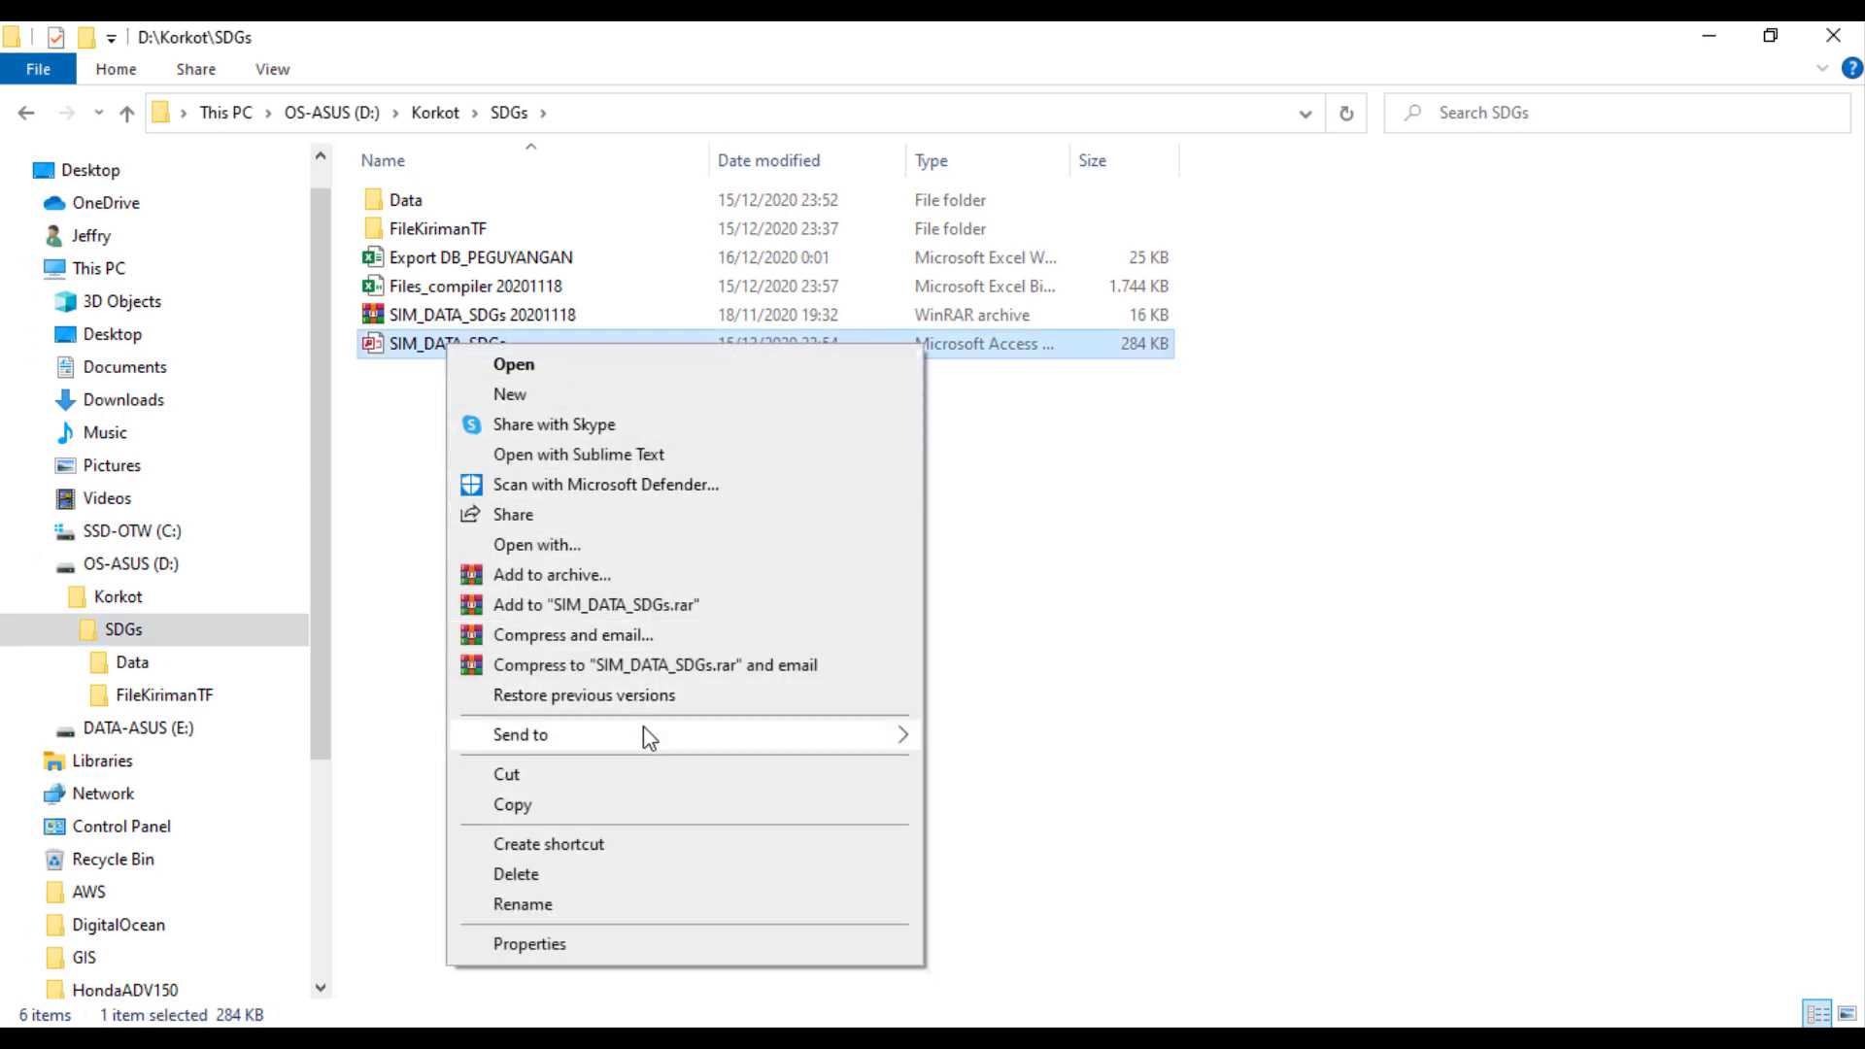
mouse_move(643, 728)
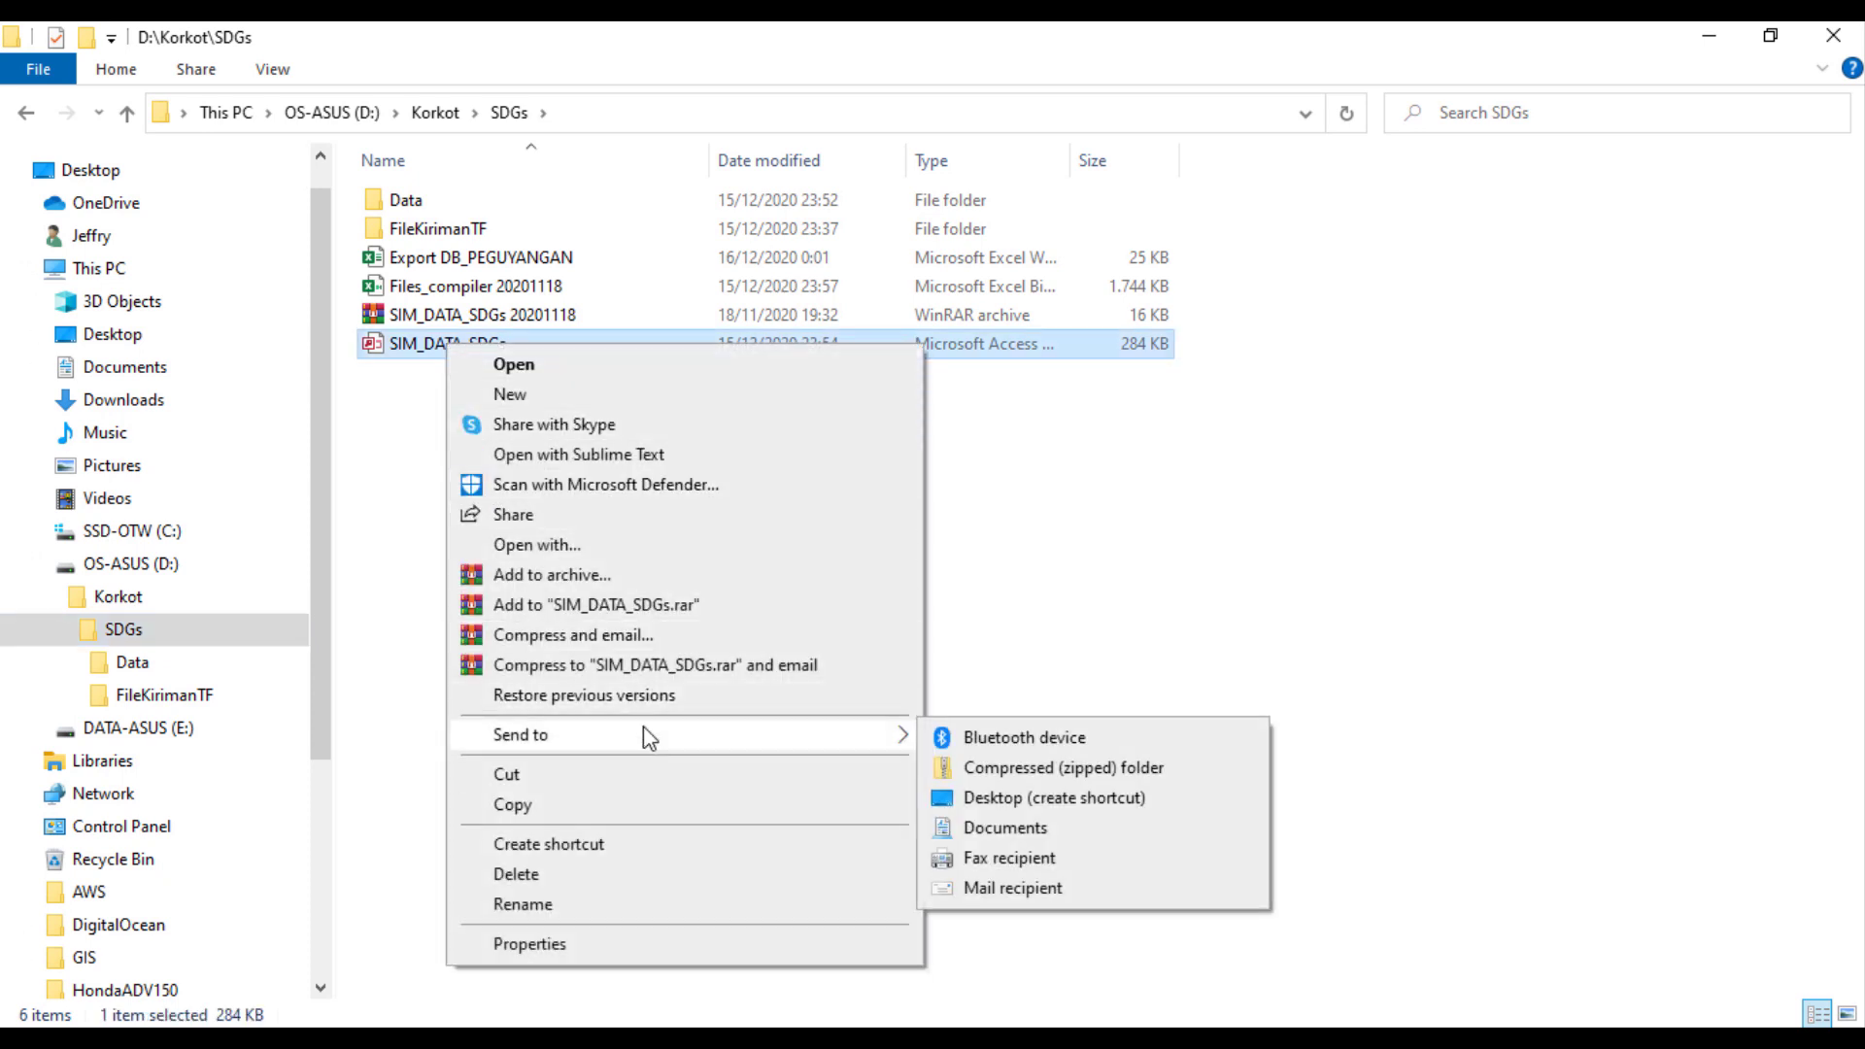
click(953, 766)
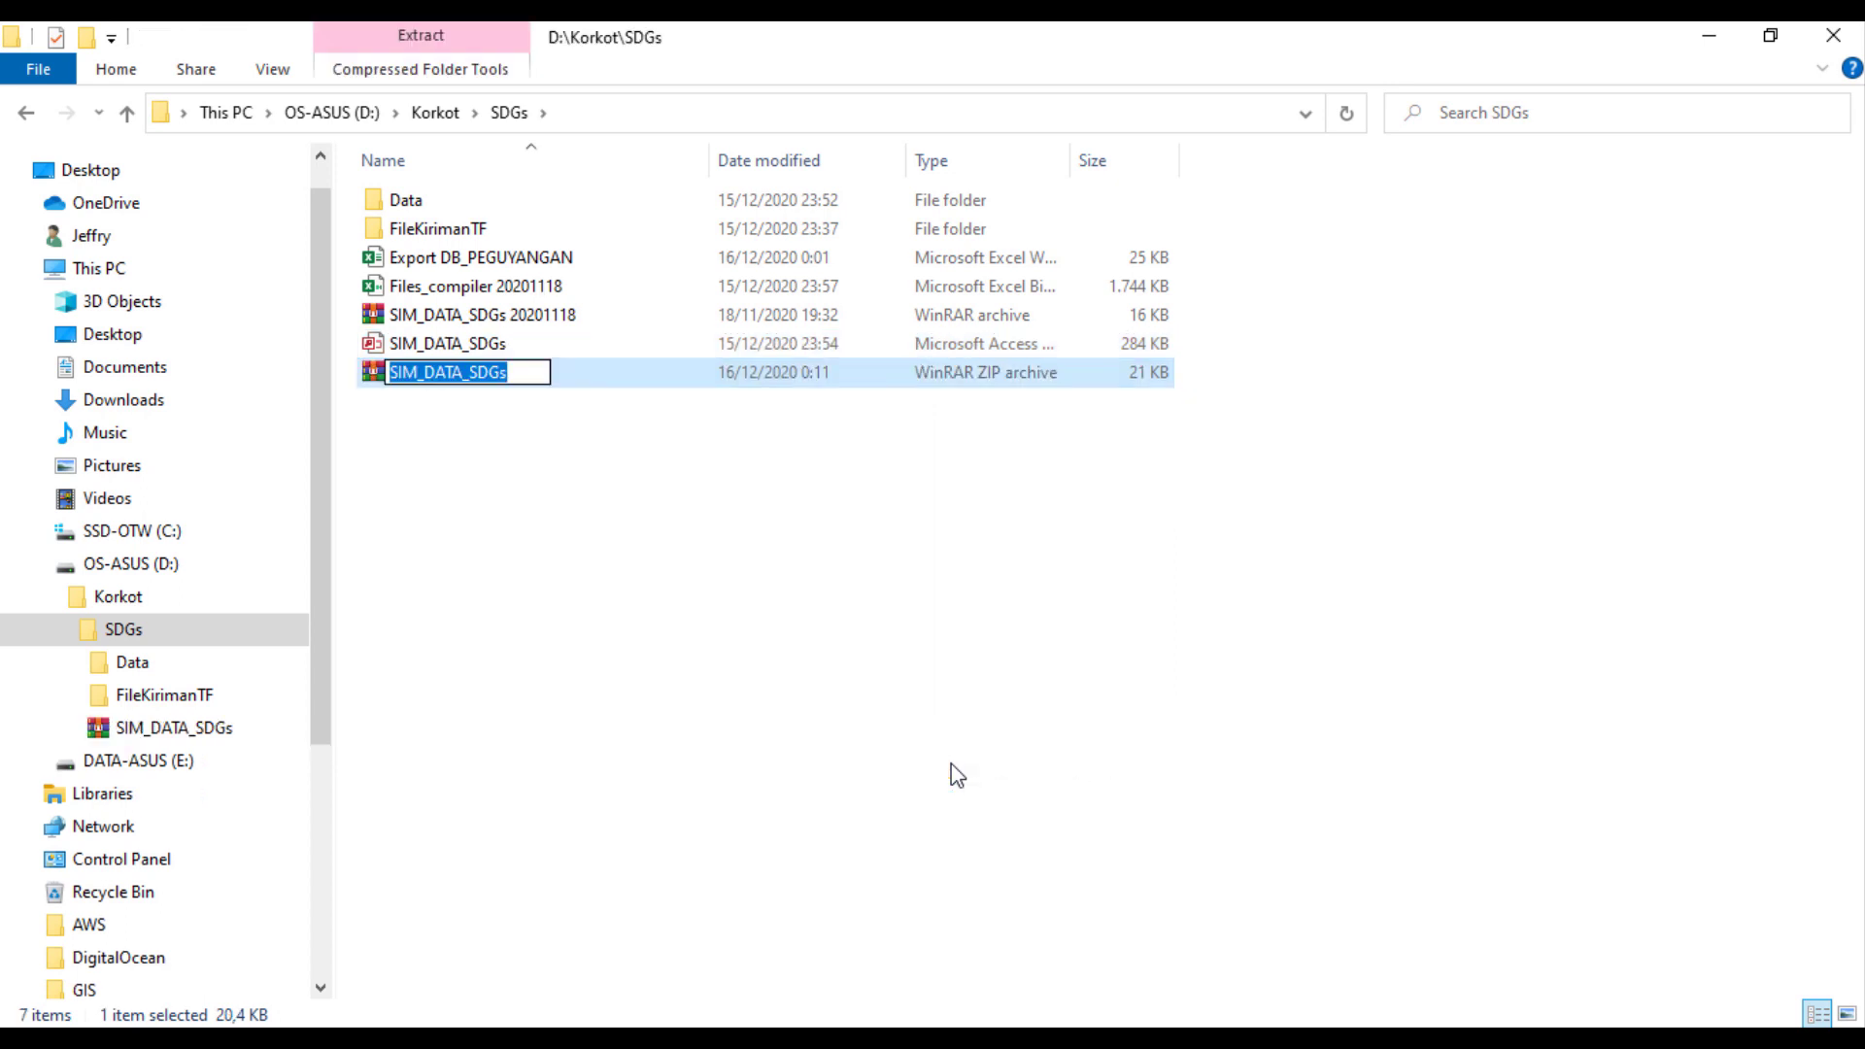
Step: Rename the new ZIP archive as SIM_DATA_SDGs-korkot_201216 and select it in the SDGs folder
click(543, 375)
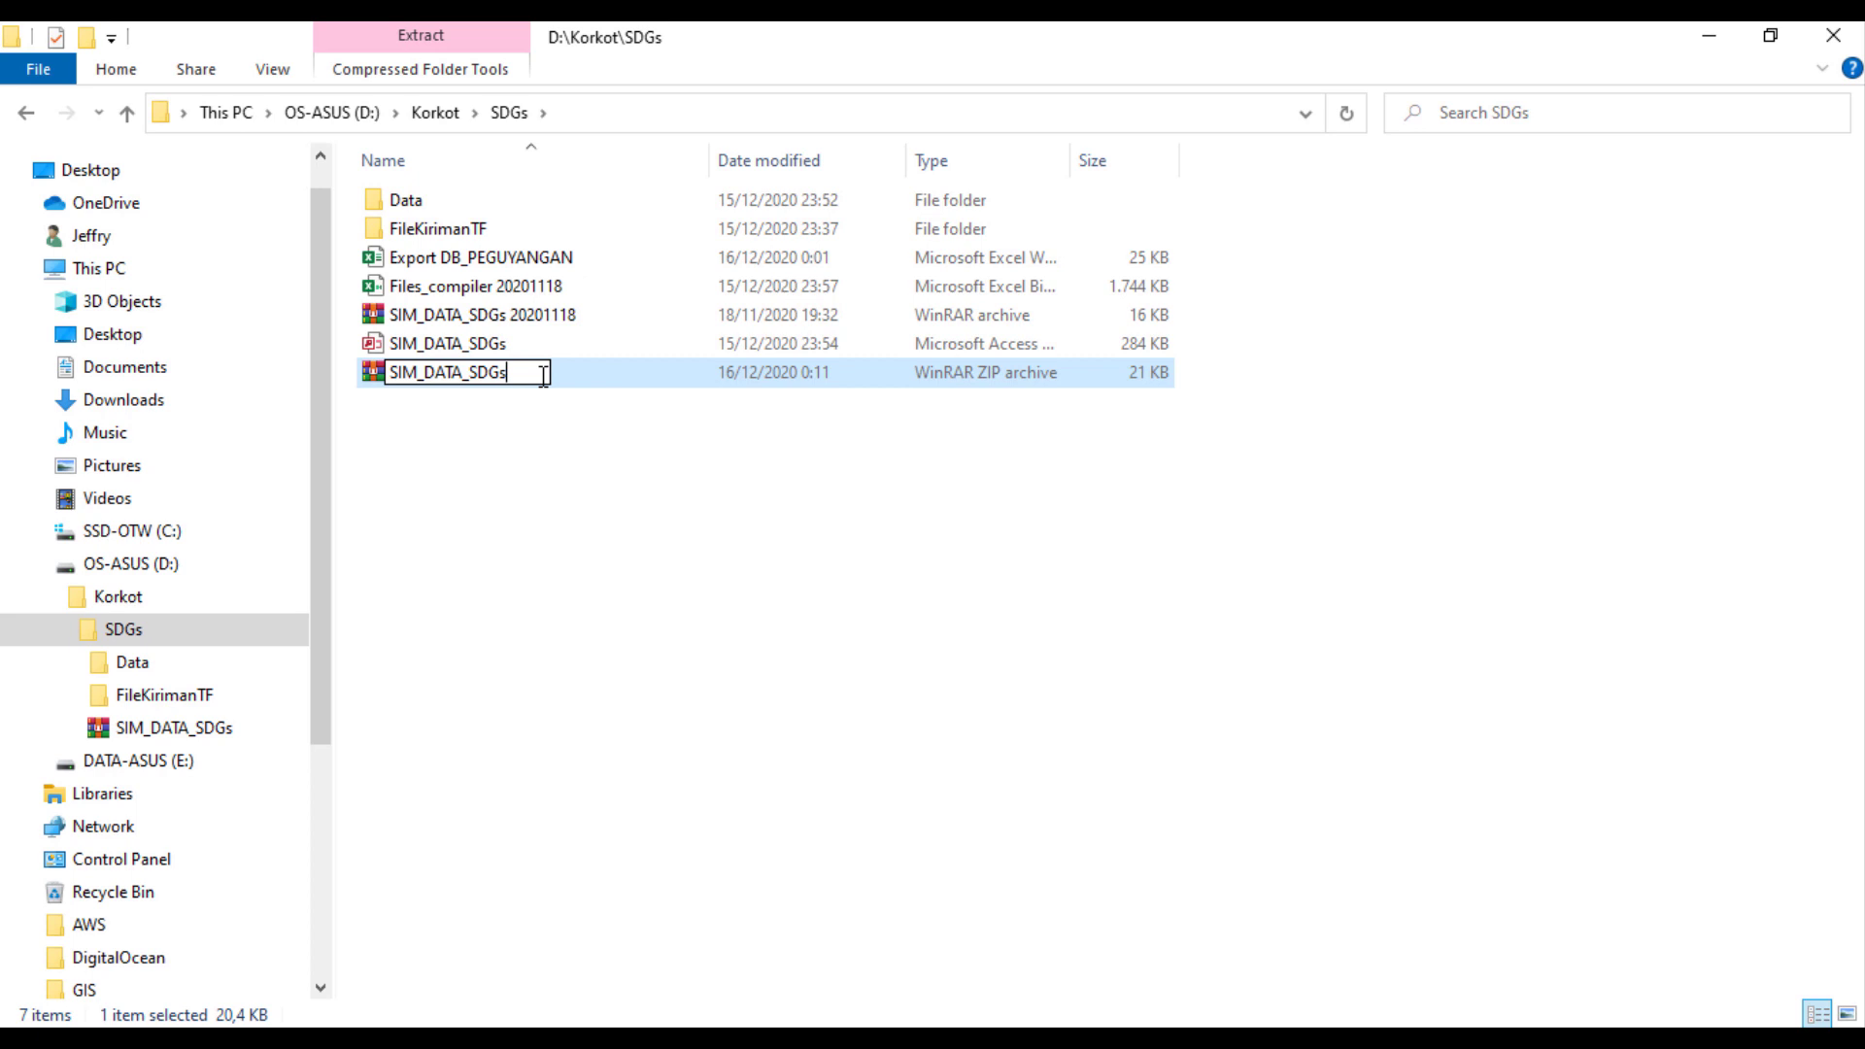
text(-korkot_)
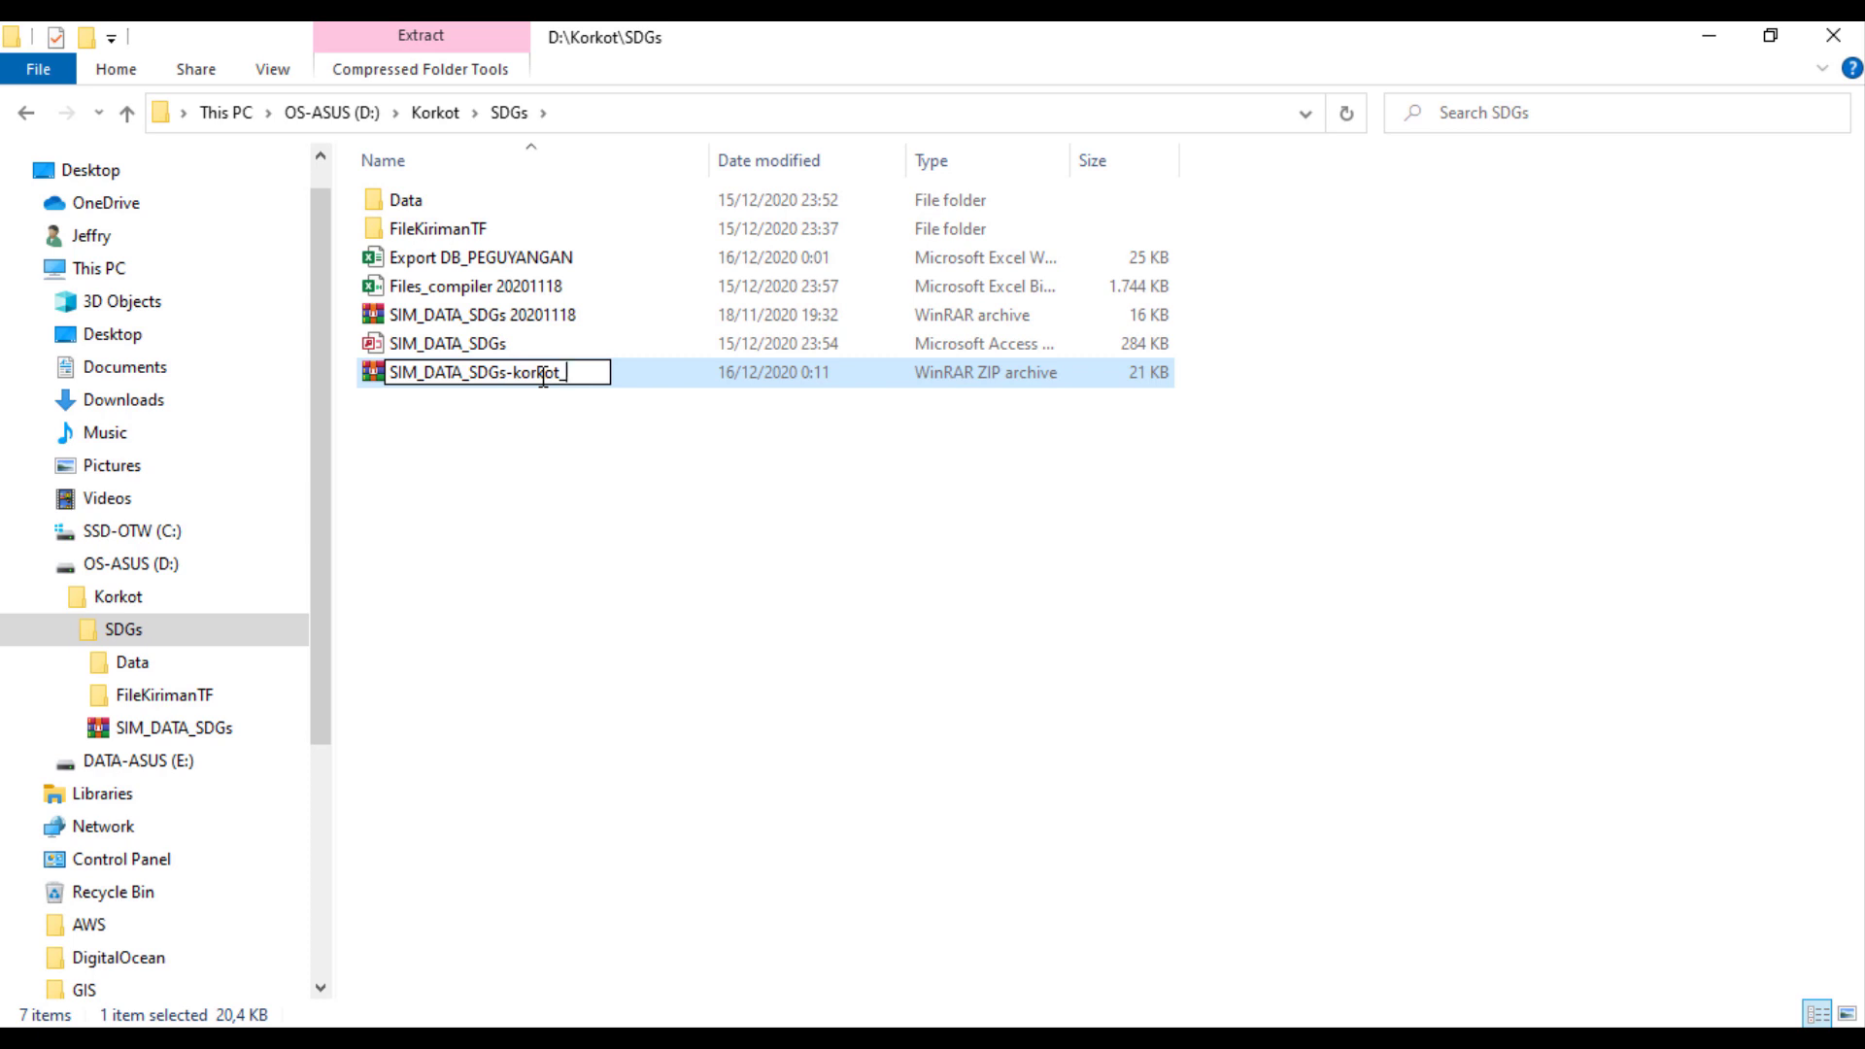
text(201216)
key(Return)
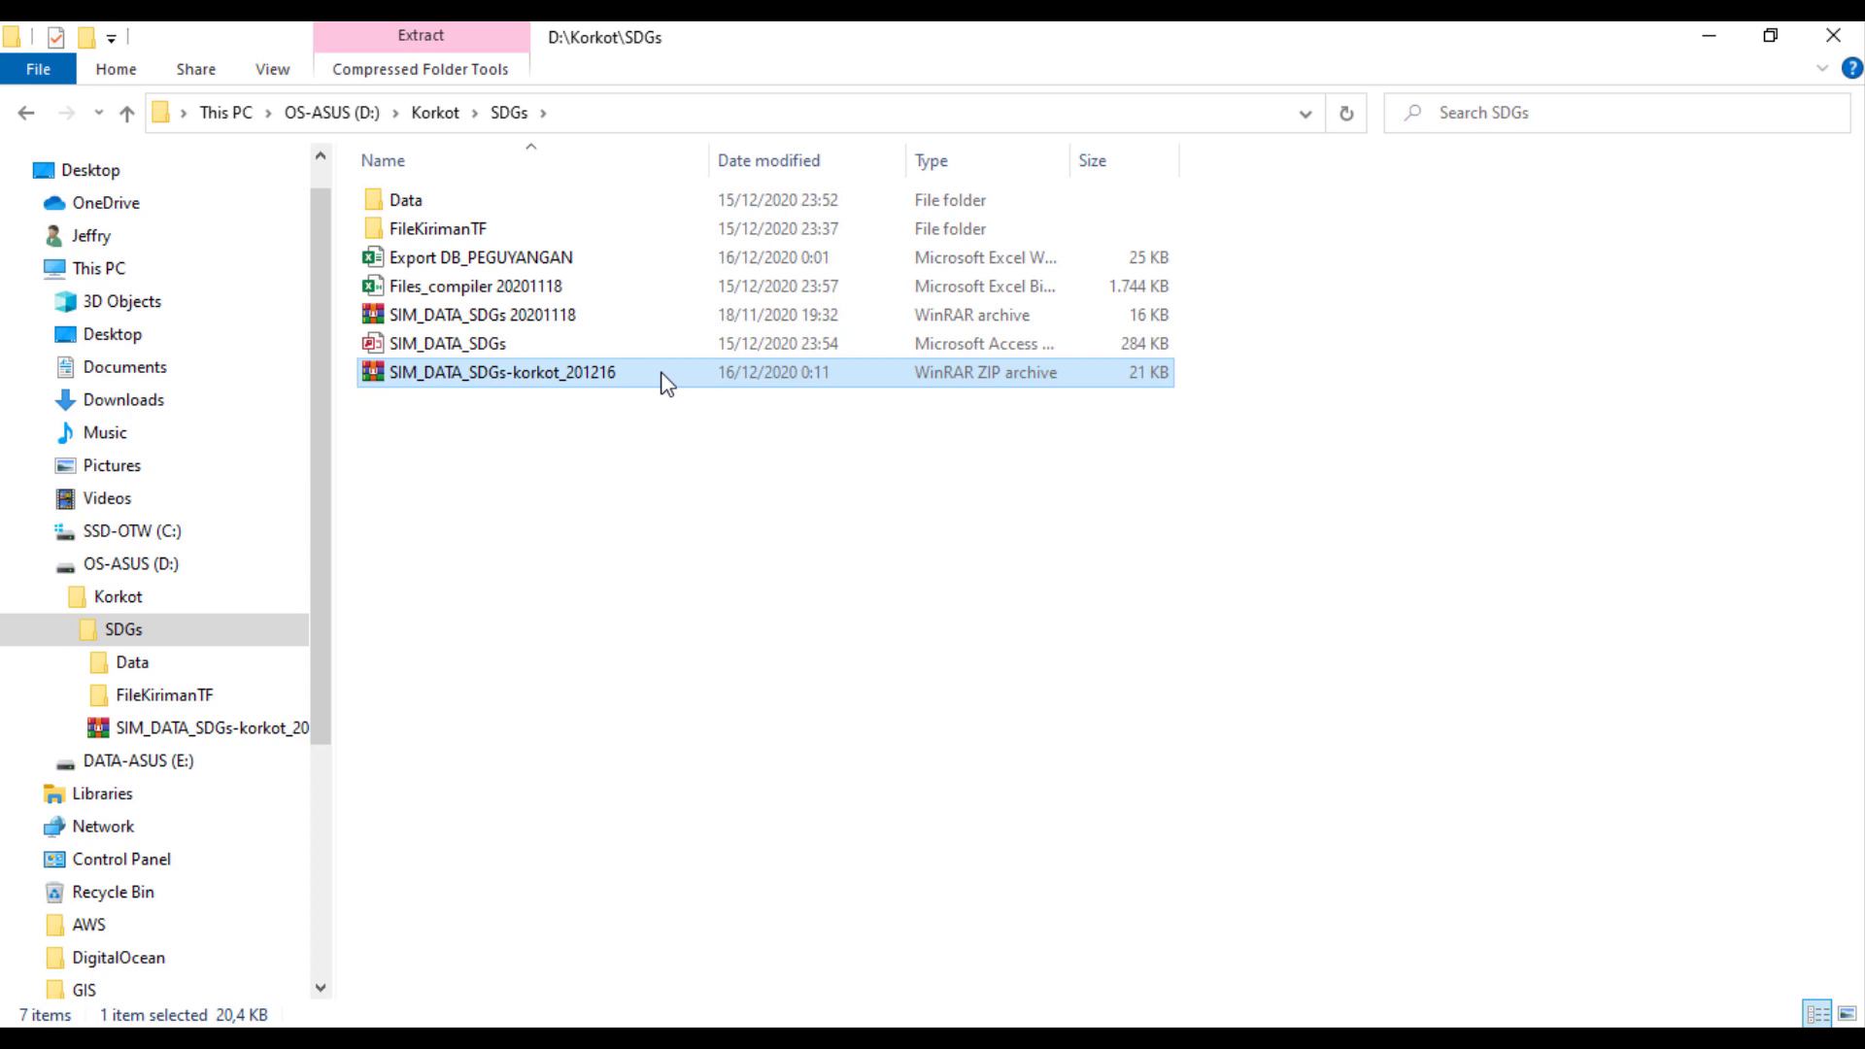
click(521, 510)
click(537, 388)
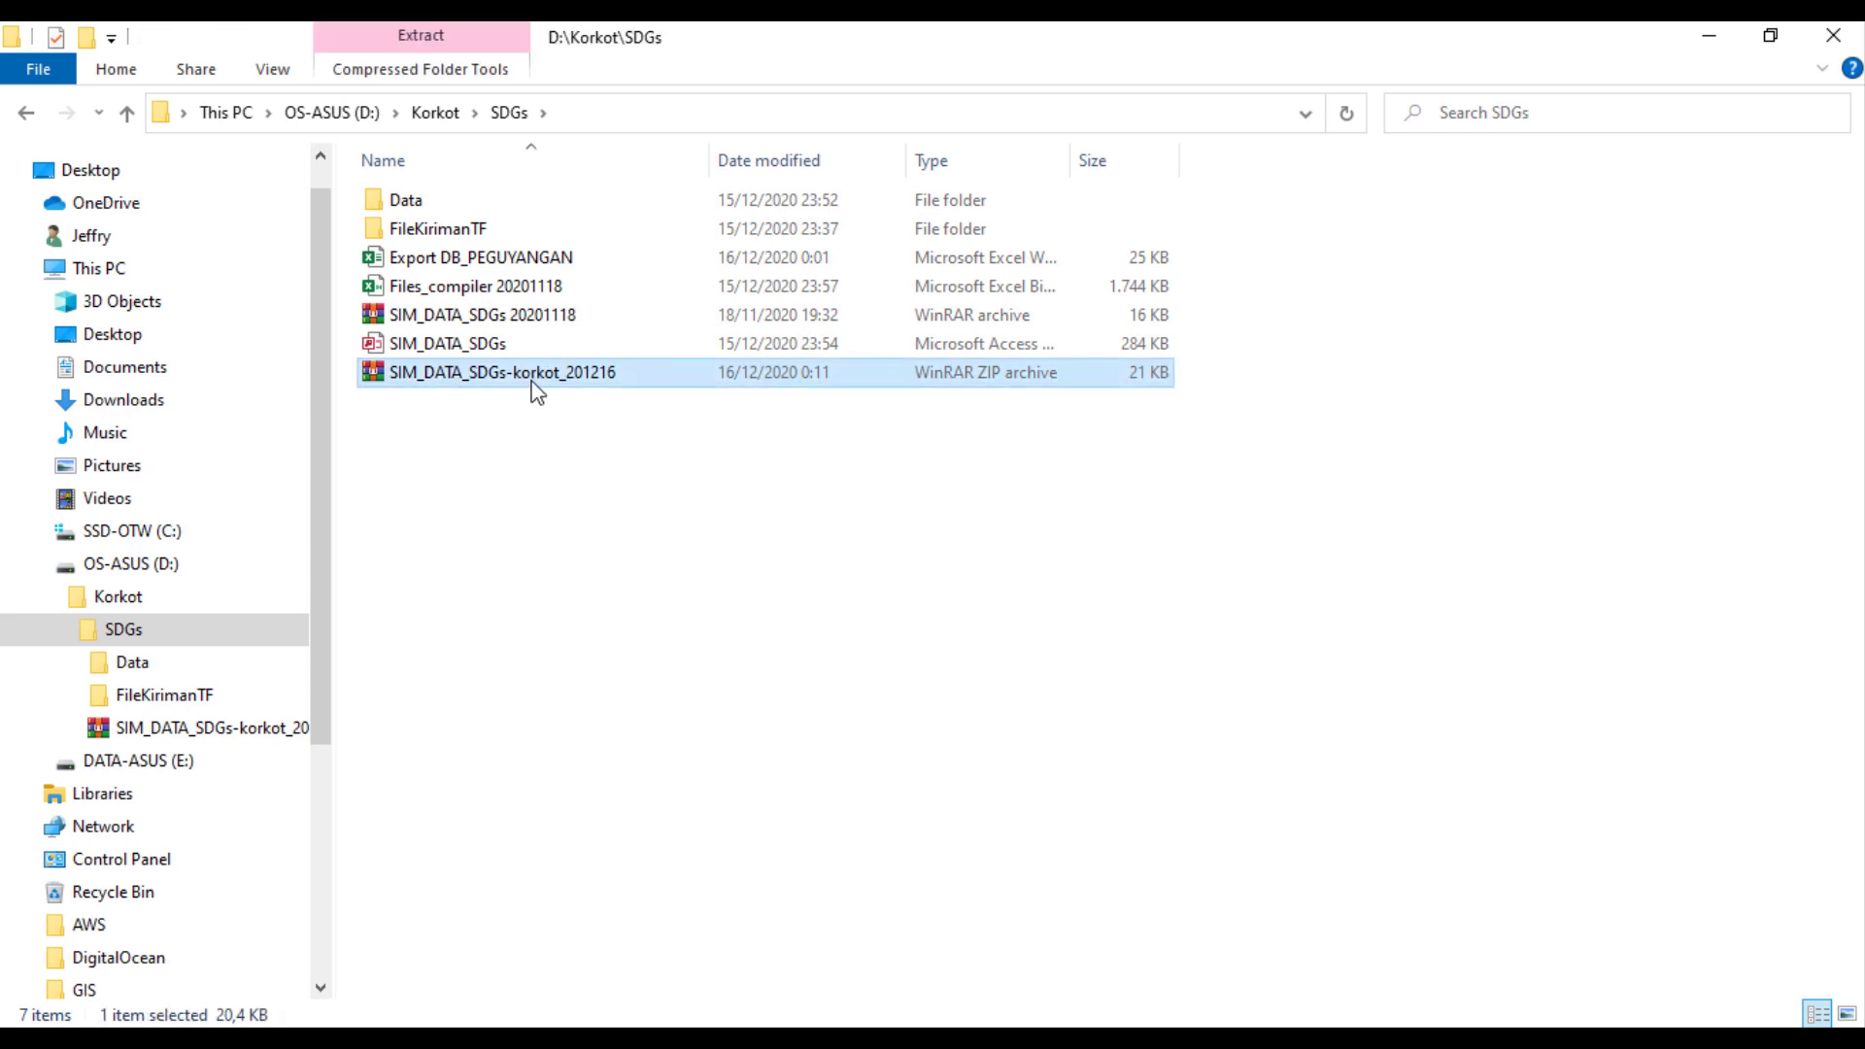